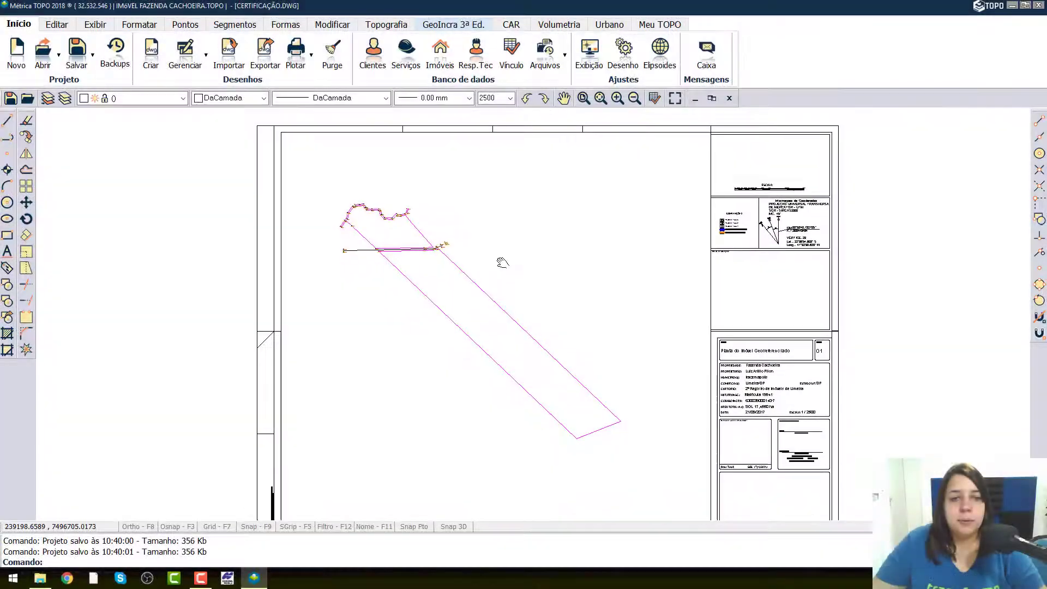
Examine the parcel's perimeter polylines, the stream line along the north and the road that divides the property
middle_click_drag(472, 264, 460, 250)
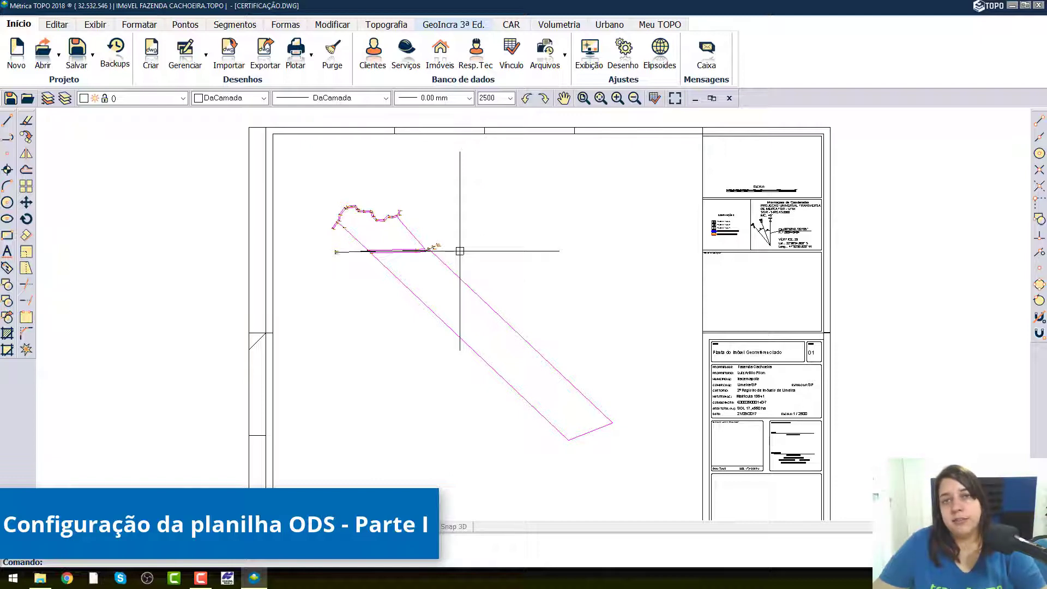
scroll(371, 223, "up", 3)
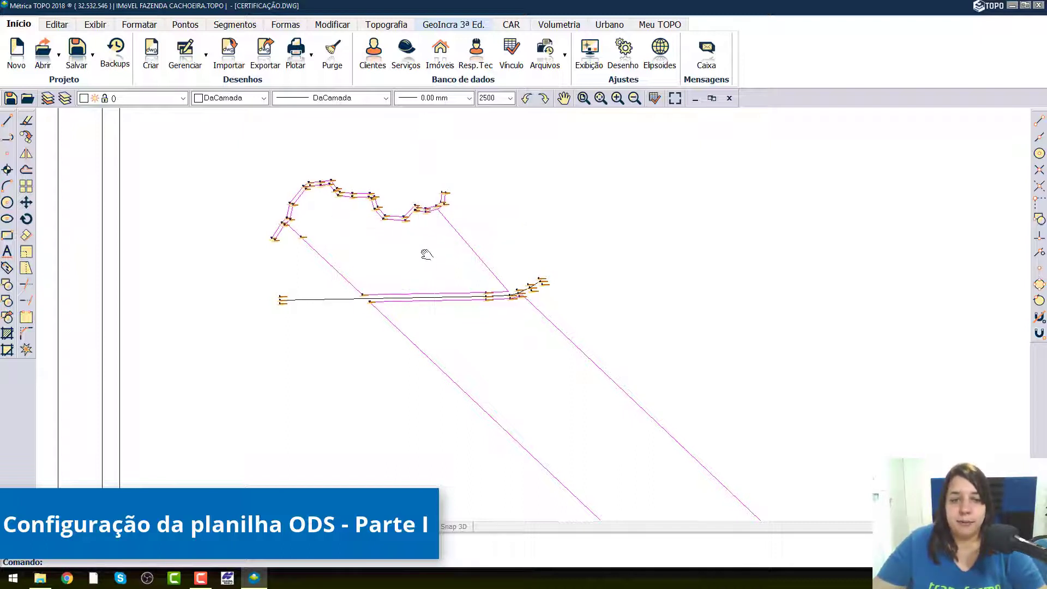
scroll(426, 253, "down", 1)
scroll(439, 270, "up", 1)
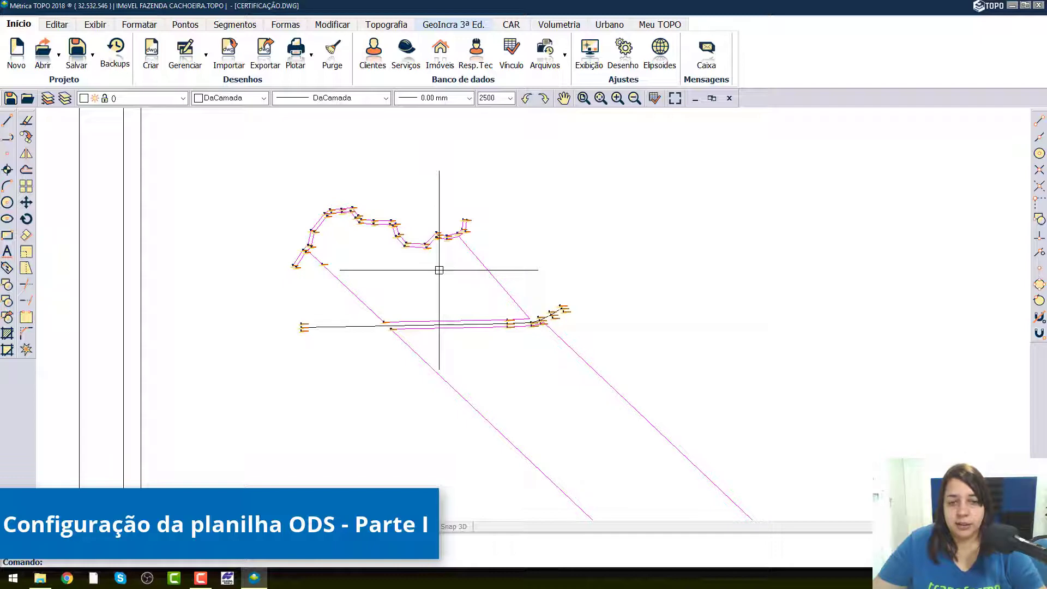
left_click(475, 326)
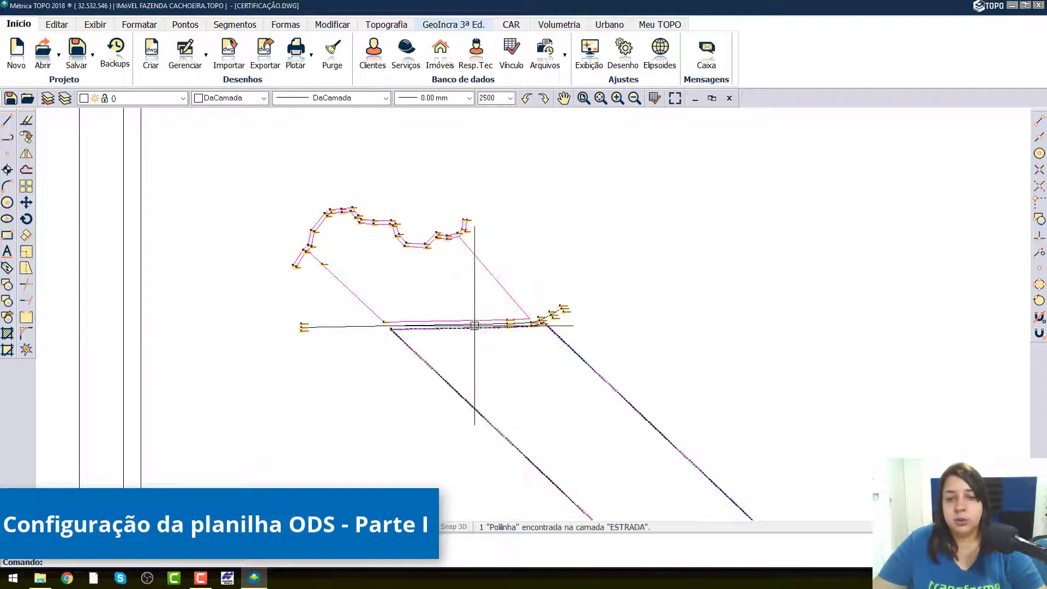
key("Escape")
scroll(432, 269, "down", 3)
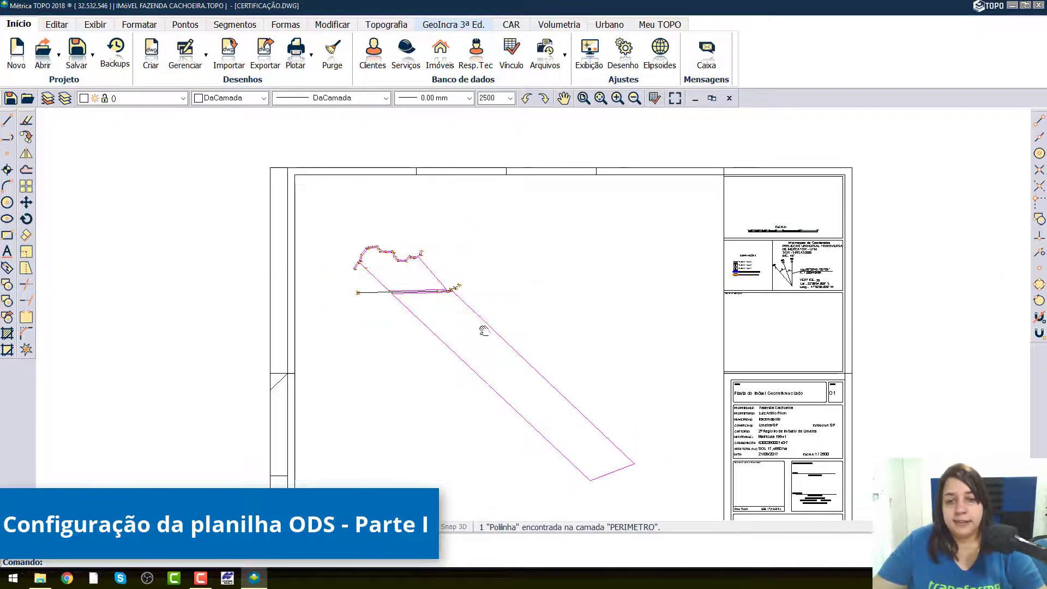
middle_click_drag(484, 330, 458, 328)
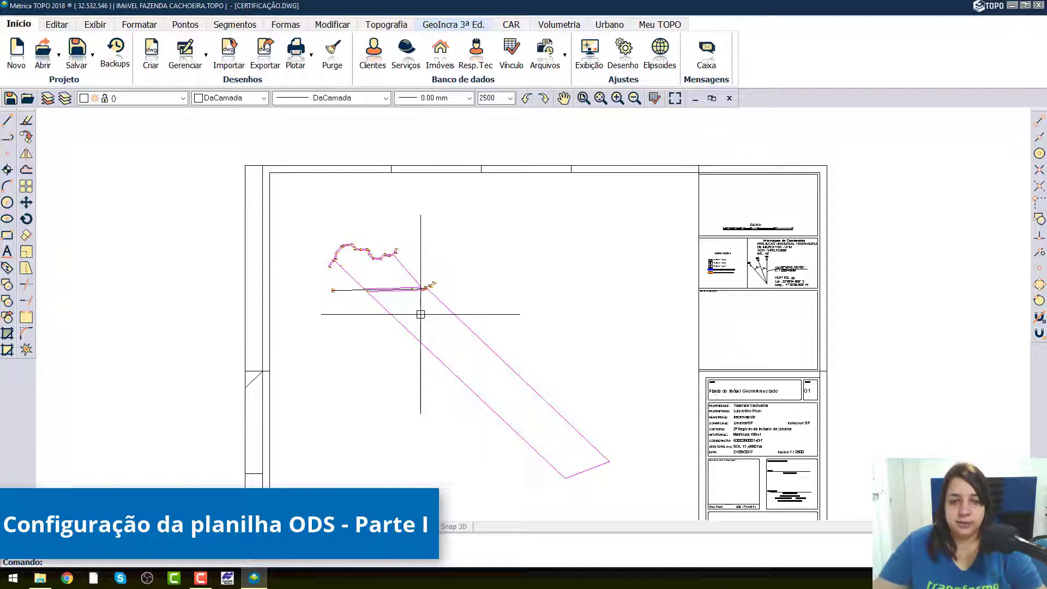
scroll(339, 246, "up", 4)
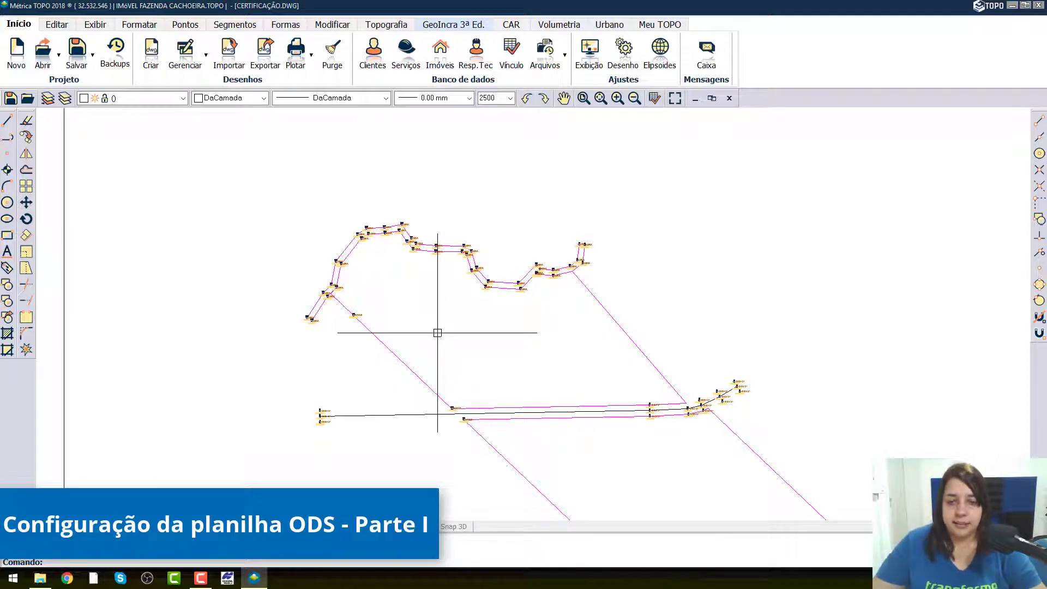
mouse_move(511, 289)
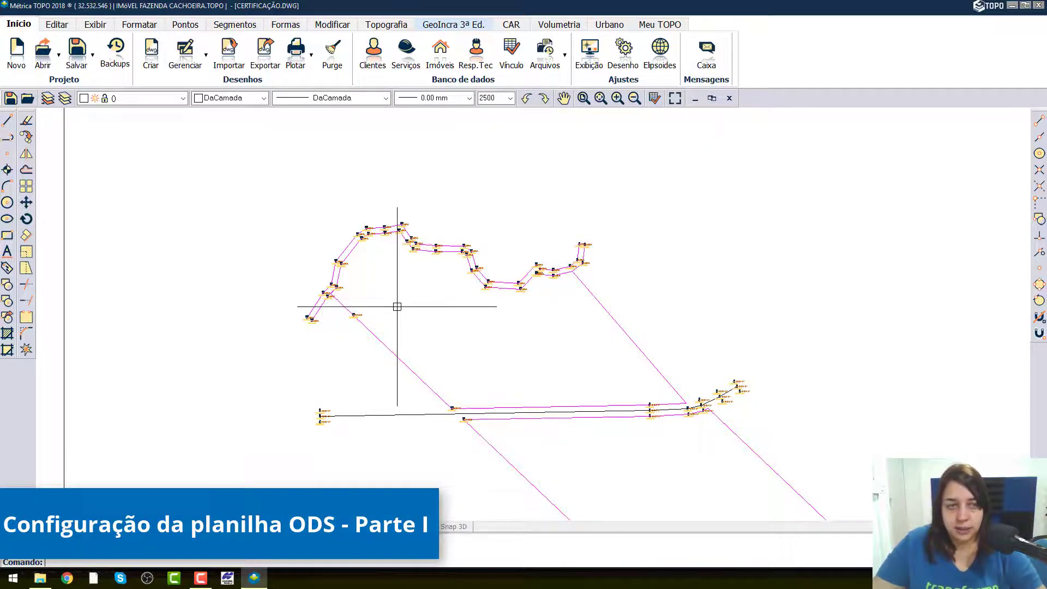
Thaw the PONTOS_SIGEF and PONTOS_INTERPOLADOS layers and inspect the points near the stream and perimeter
left_click(169, 99)
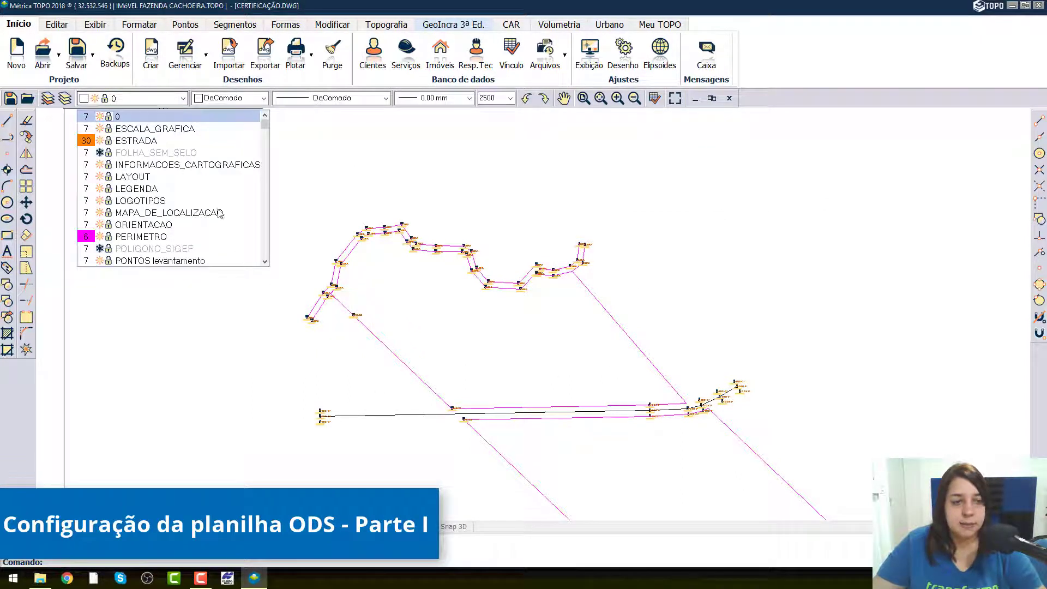
left_click(264, 262)
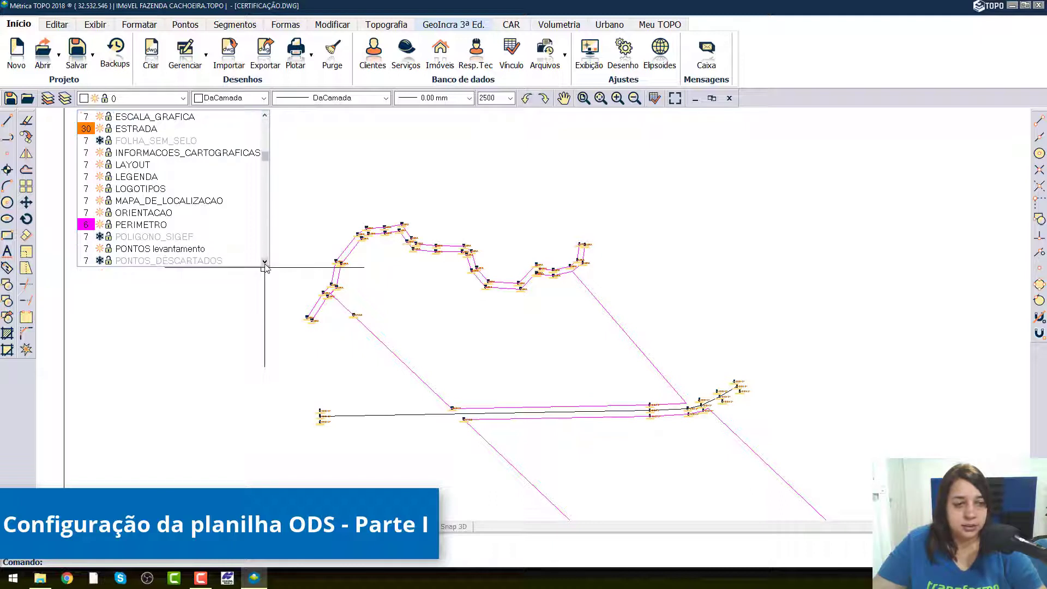
left_click(264, 261)
left_click(264, 262)
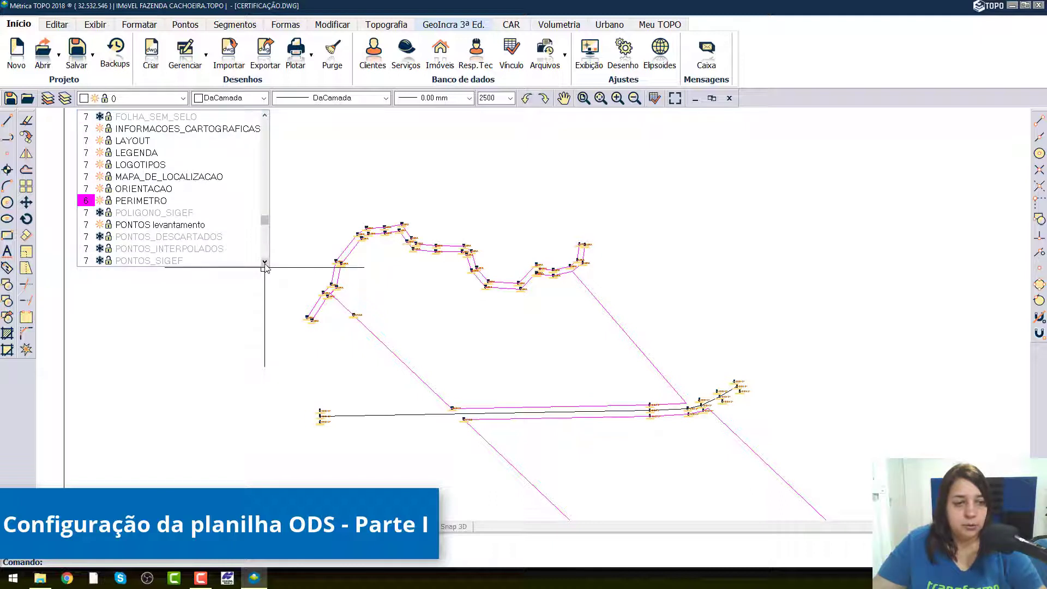
left_click(99, 261)
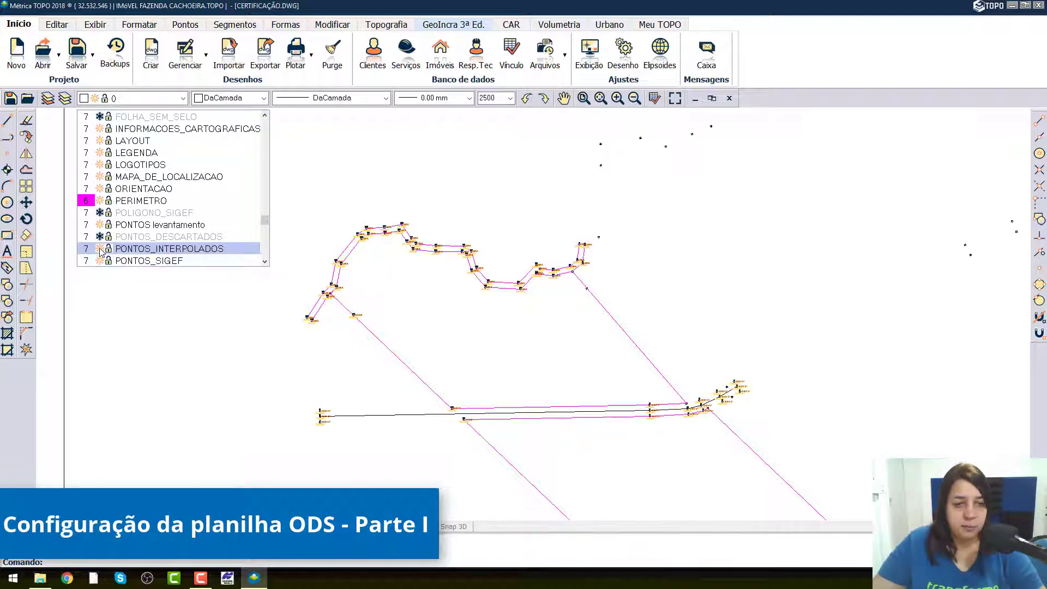
left_click(445, 314)
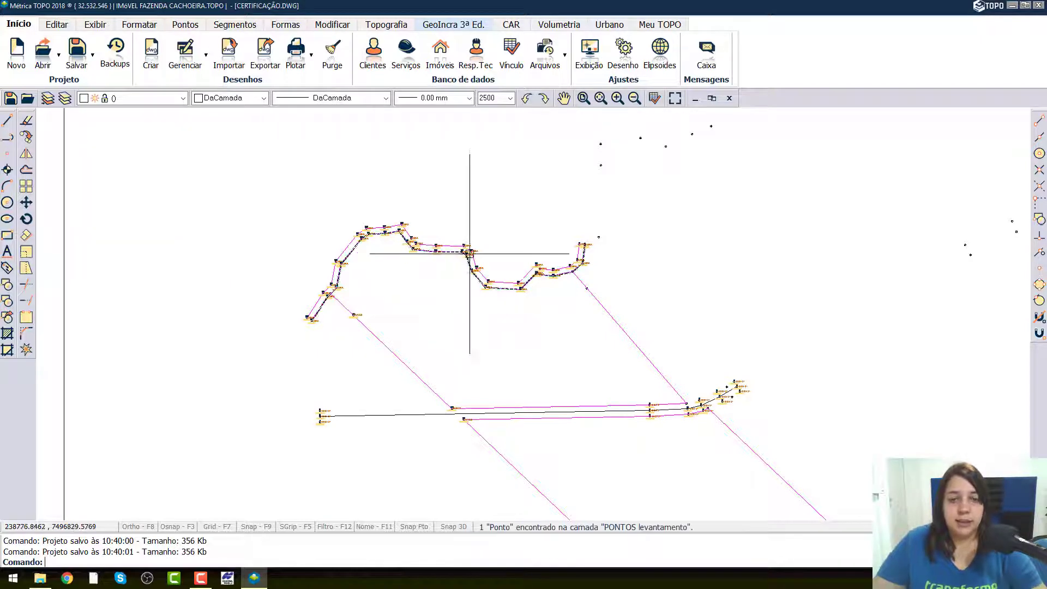
scroll(573, 308, "up", 2)
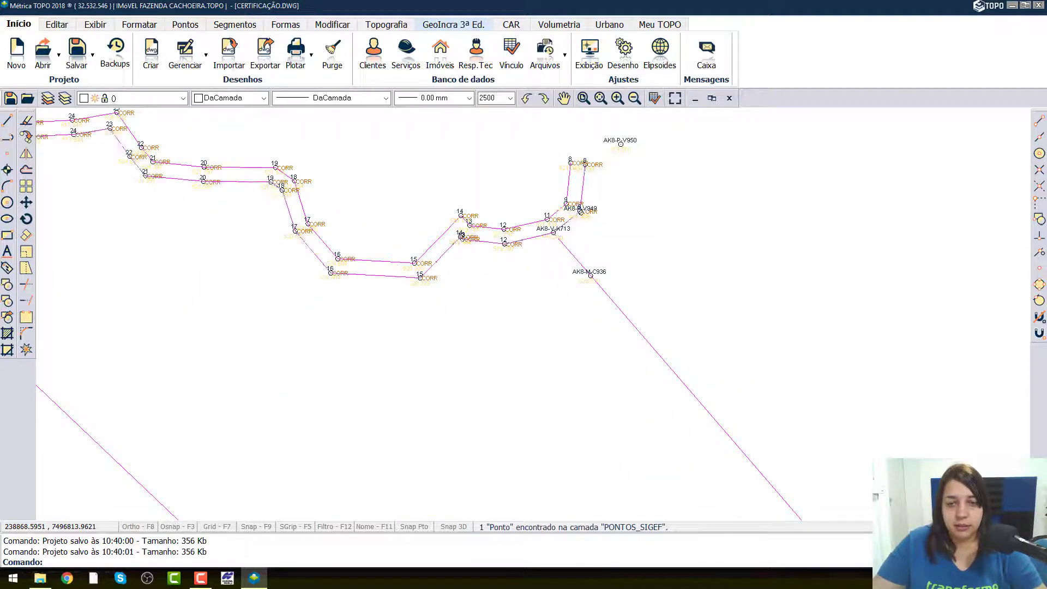
scroll(580, 270, "down", 2)
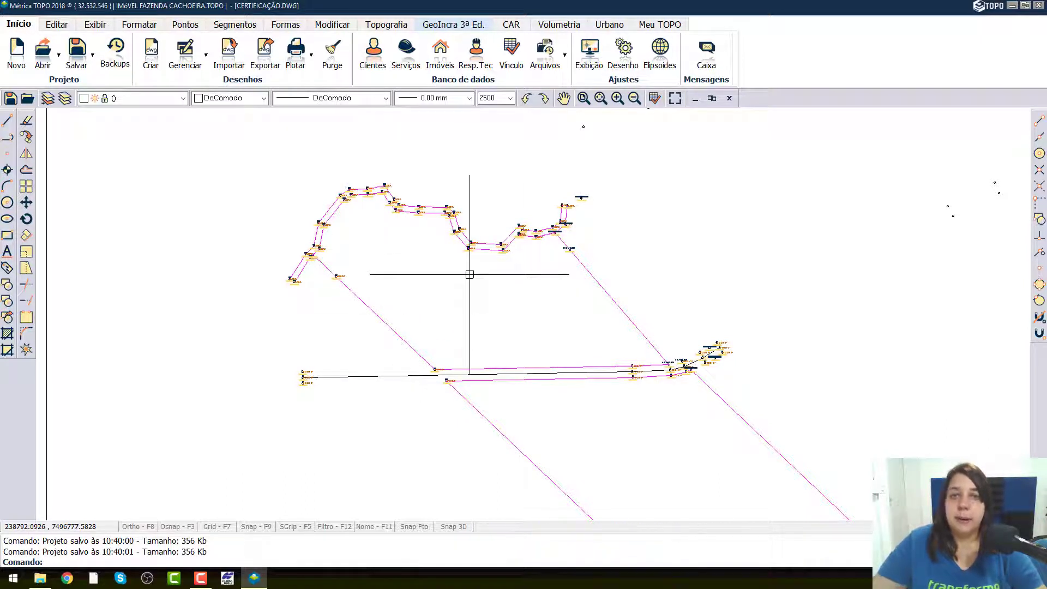
Start the Memorial command georeferenced in UTM, SIRGAS2000, Sul/Oeste, 45º00 Fuso 23, with Lei 10.267/01 (2 casas) decimals
left_click(464, 25)
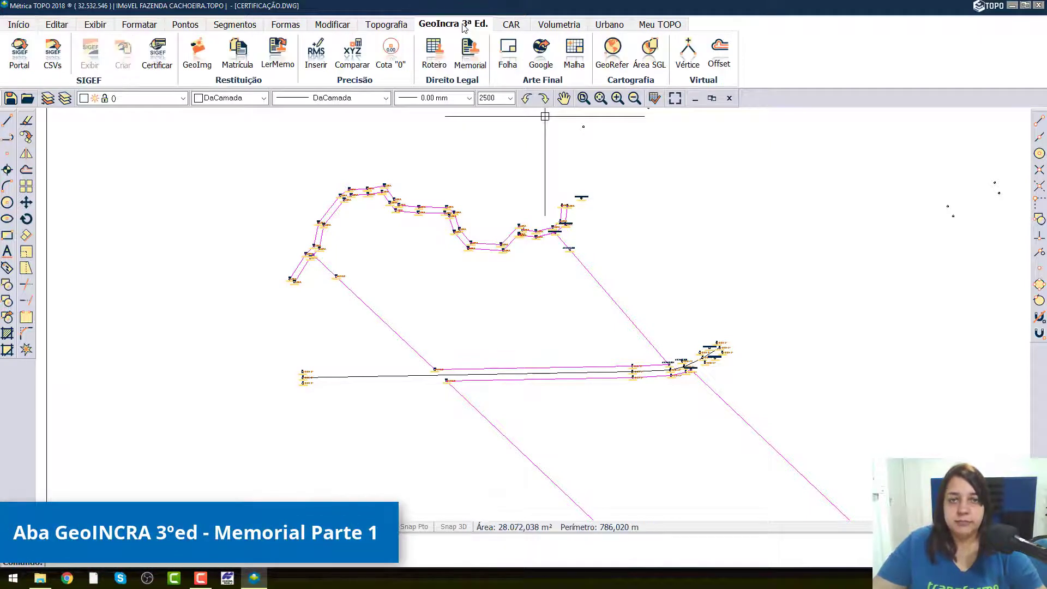
key("ctrl")
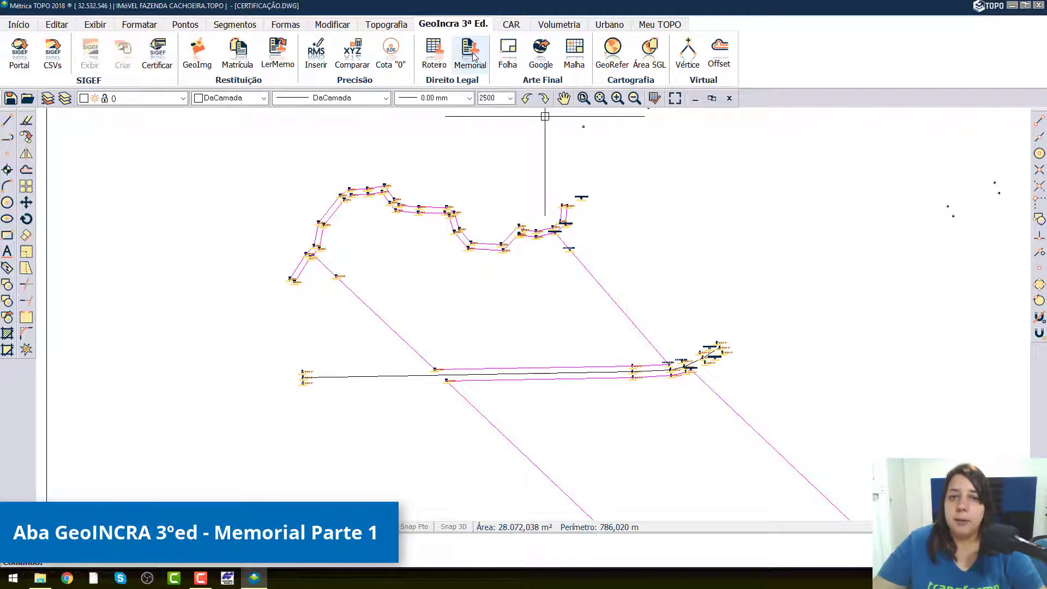
left_click(473, 57)
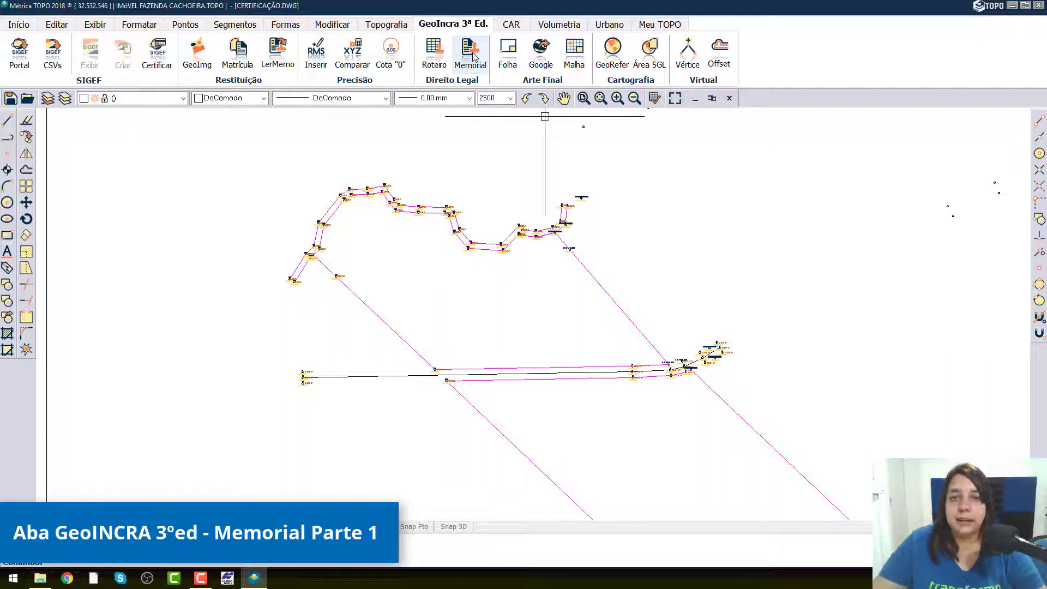
left_click(473, 57)
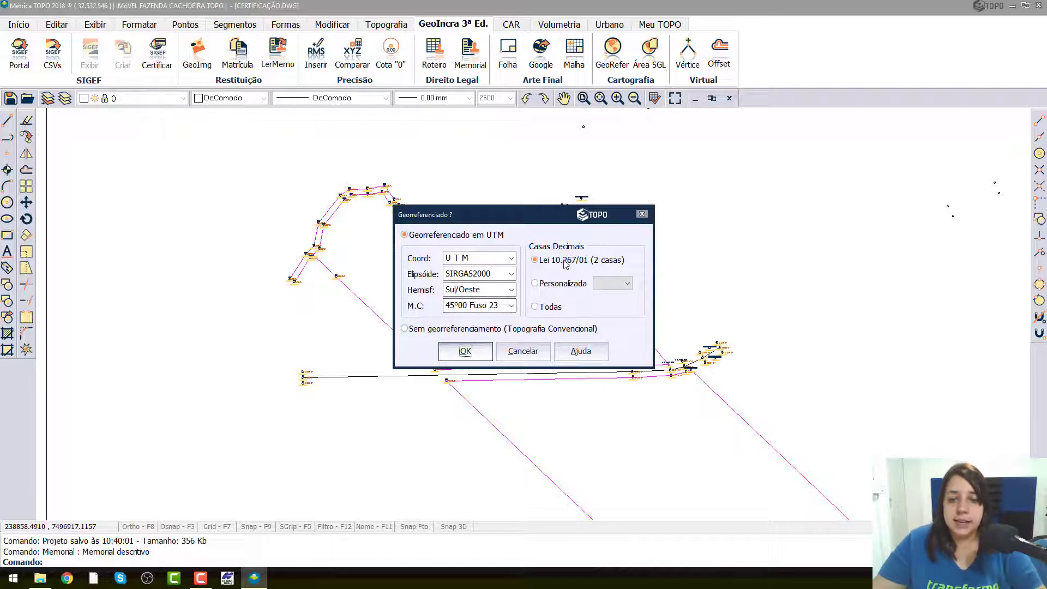
key("ctrl")
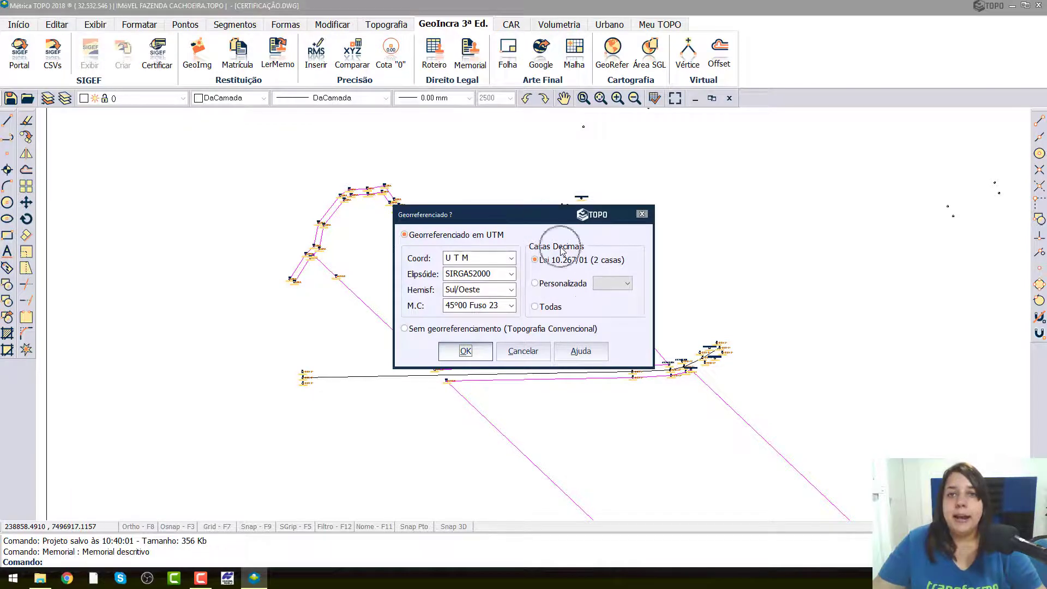
key("ctrl")
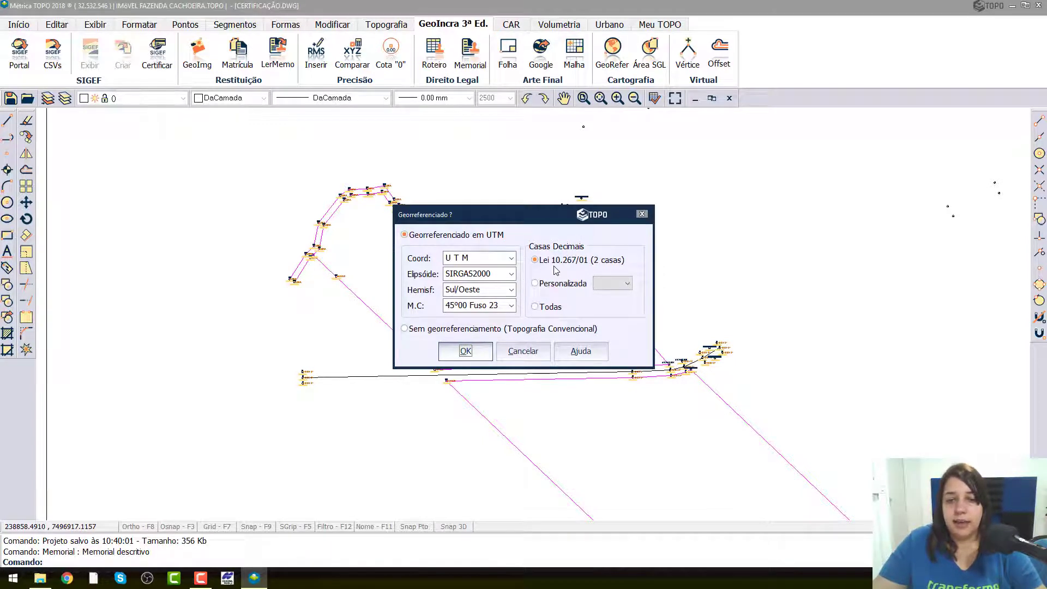
left_click(464, 351)
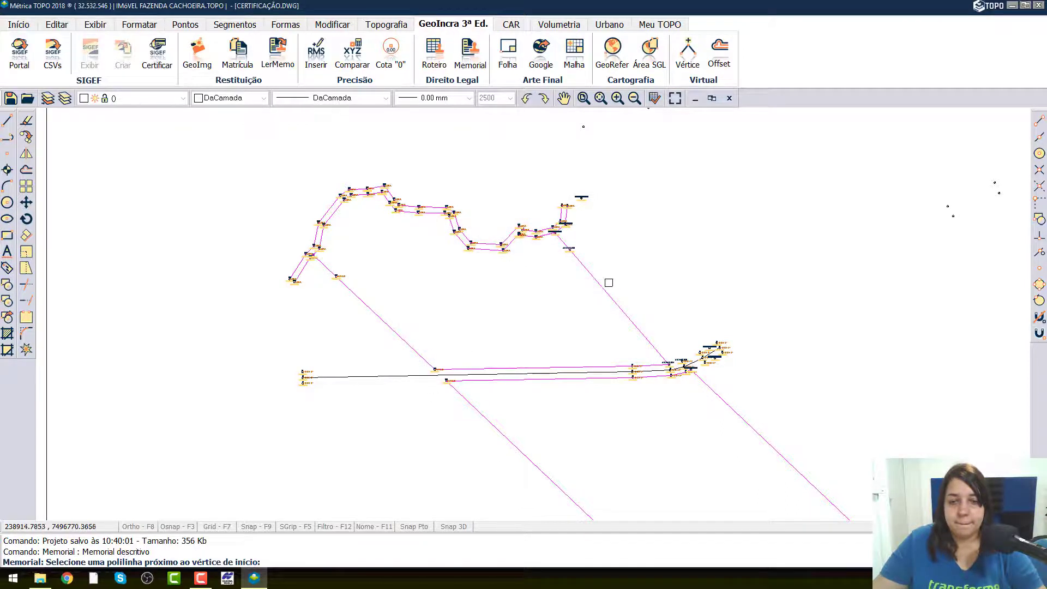
Select the perimeter polyline north of the road and round its coordinates, points and symbols, with GGGºMM' azimuths and 2-decimal distances
left_click(601, 281)
key("Return")
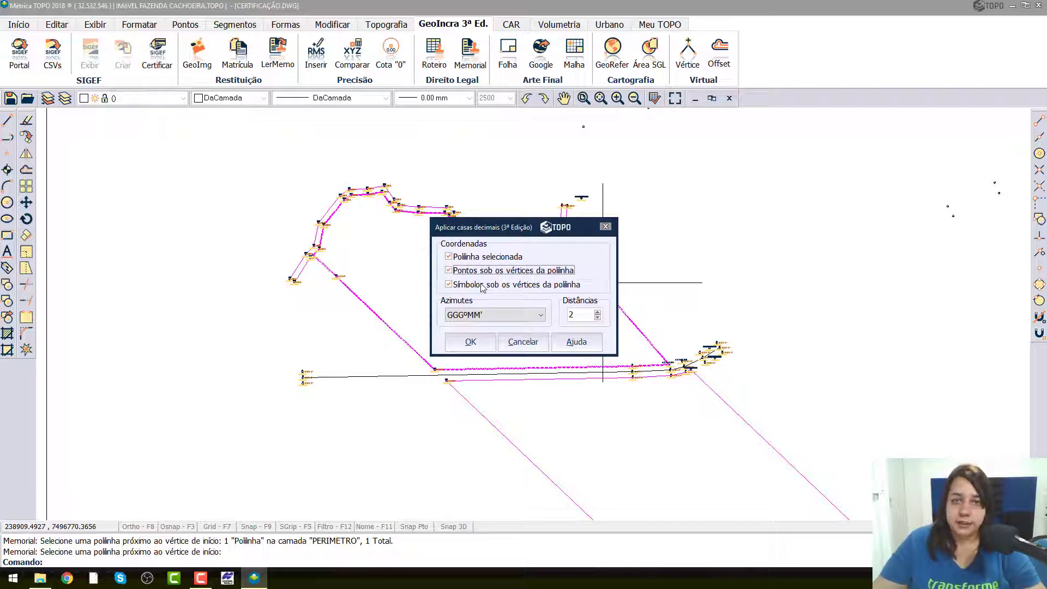
left_click(459, 347)
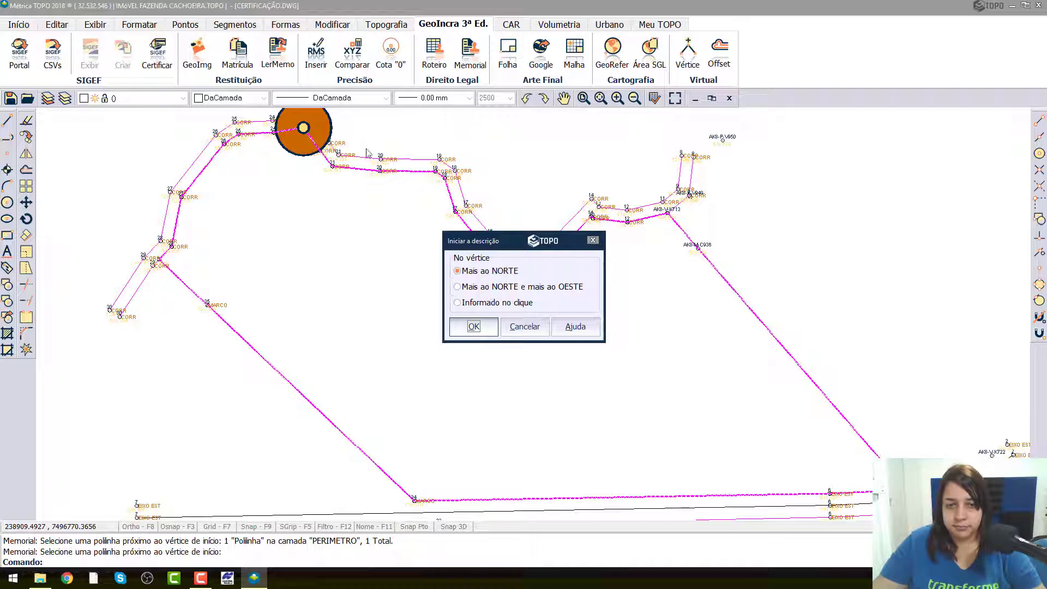
Start the description at the northernmost vertex and point the memorial's direction toward the west side of the parcel
left_click(473, 326)
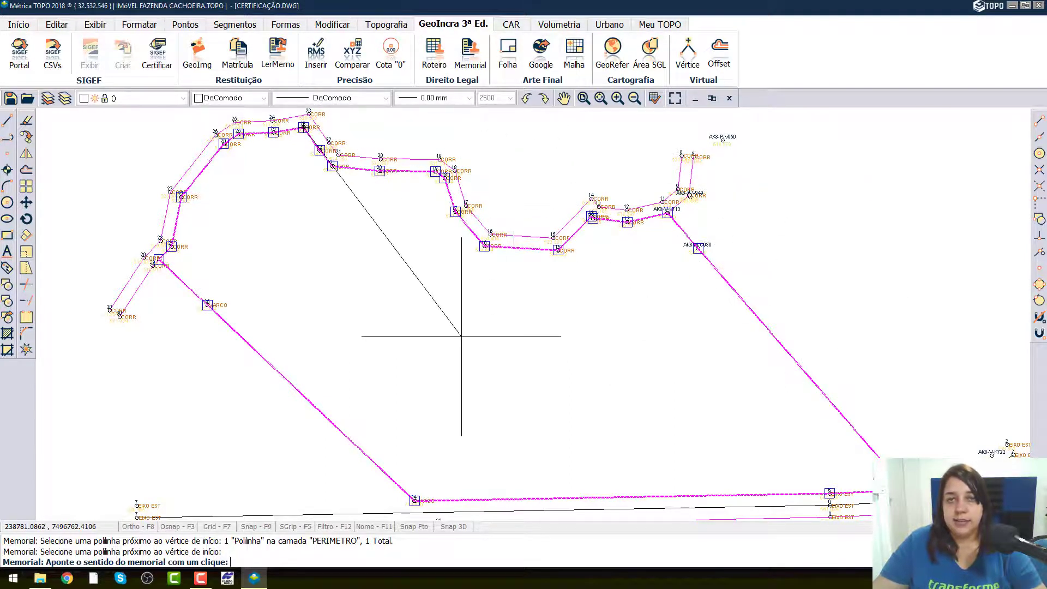
scroll(468, 227, "down", 3)
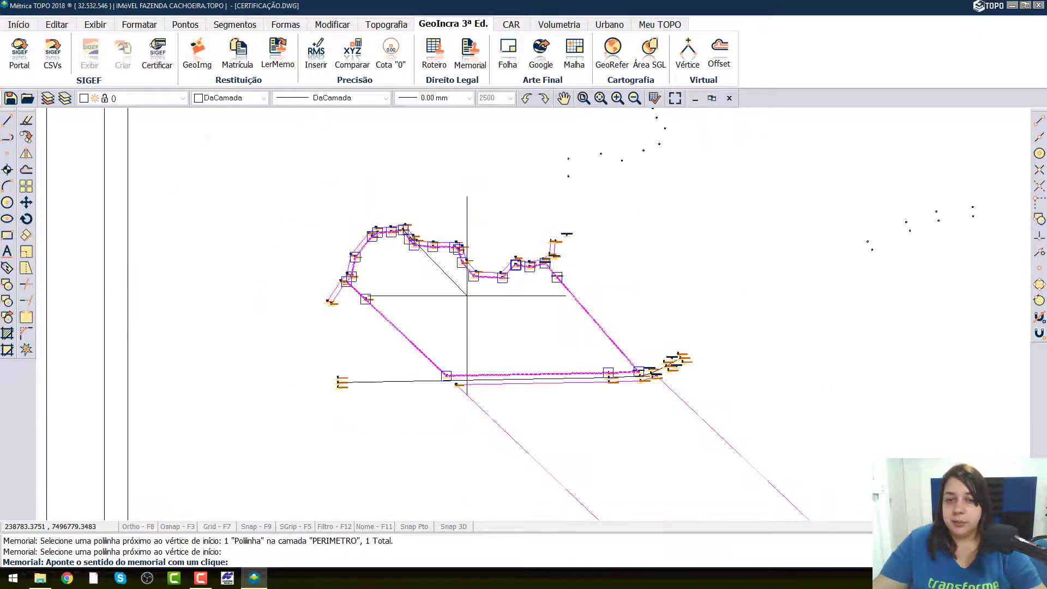
scroll(362, 159, "up", 2)
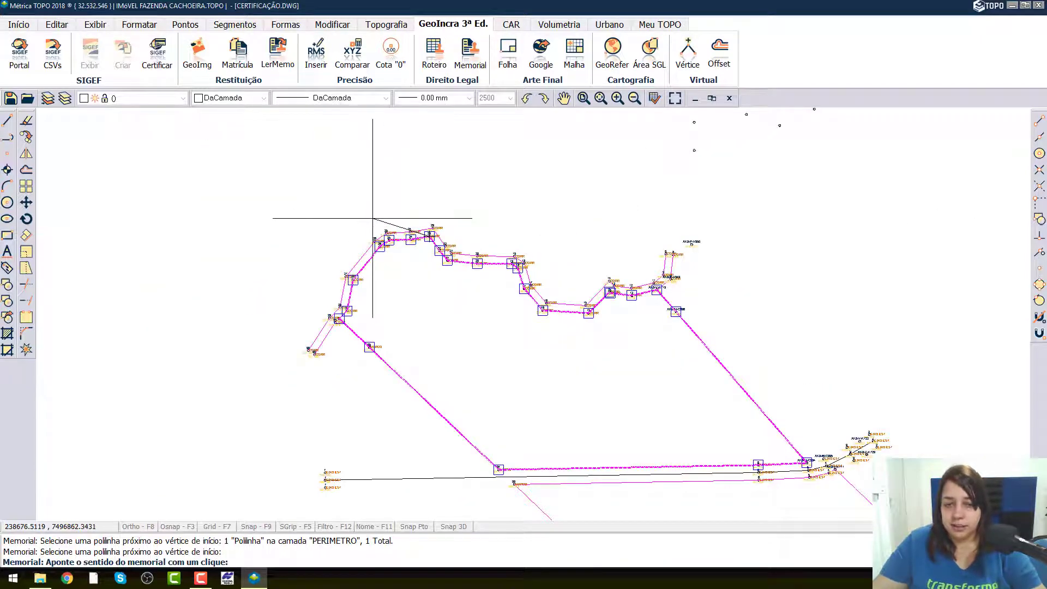
left_click(373, 218)
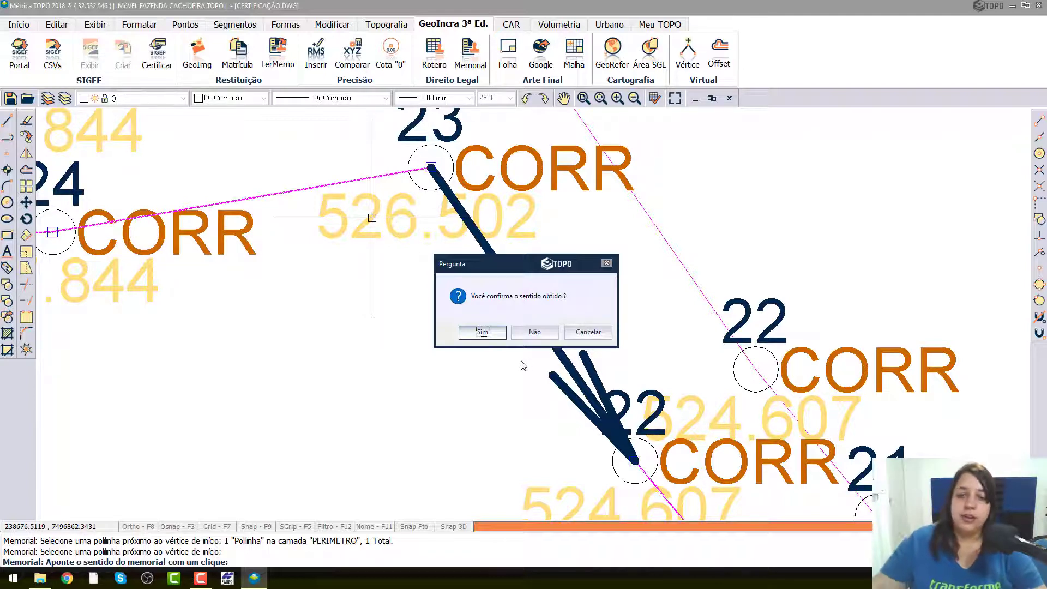
Try to reject the direction proposed for the memorial's vertex sequence
left_click(536, 332)
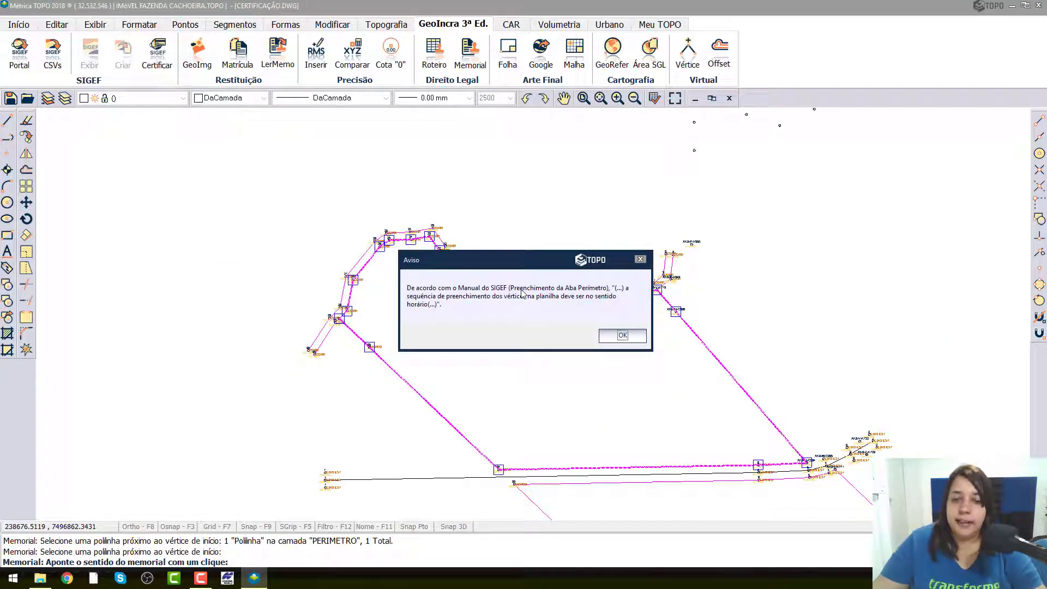
left_click(497, 293)
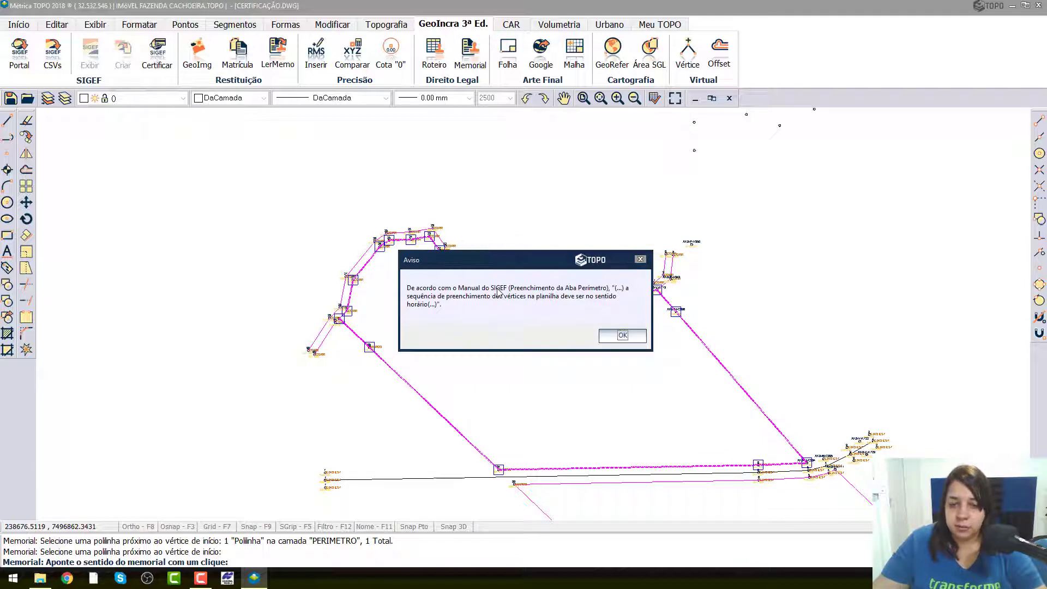
left_click(562, 288)
left_click(606, 294)
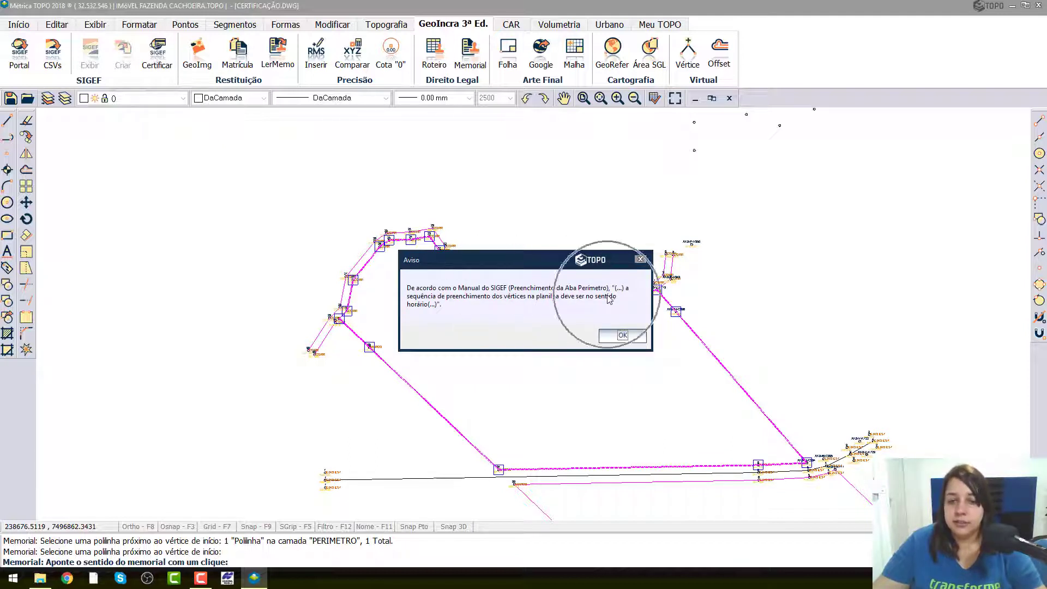
left_click(424, 310)
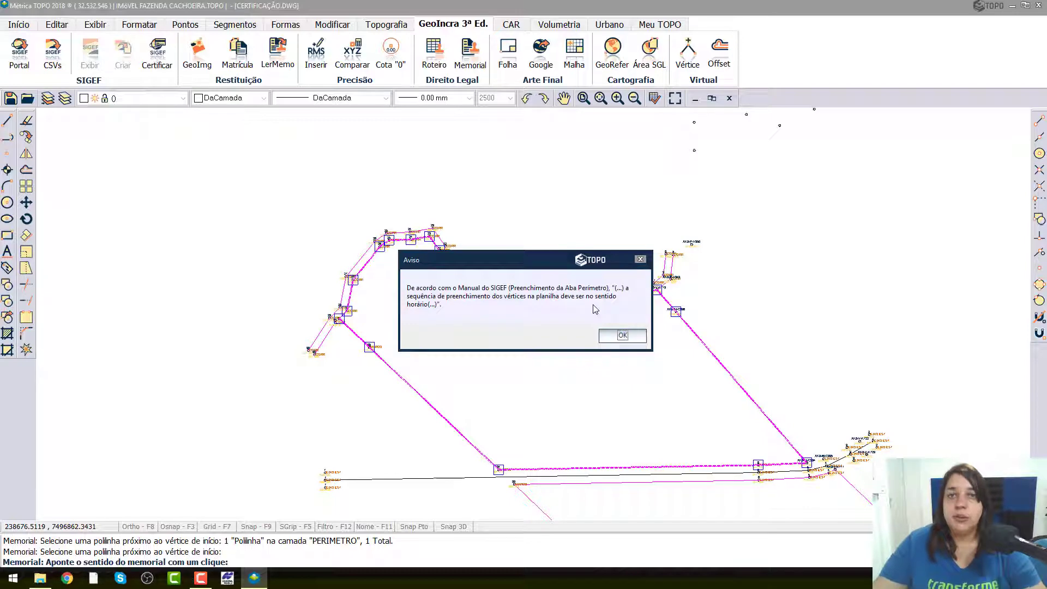
left_click(626, 334)
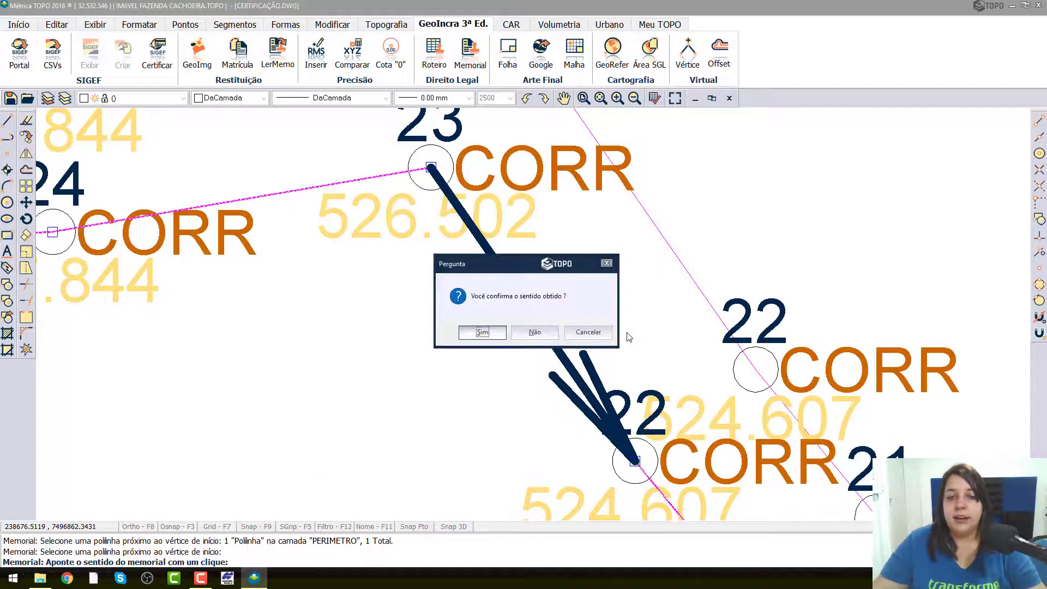
Confirm the proposed memorial direction and start the 3rd-edition naming of the parcel's vertices
left_click(484, 332)
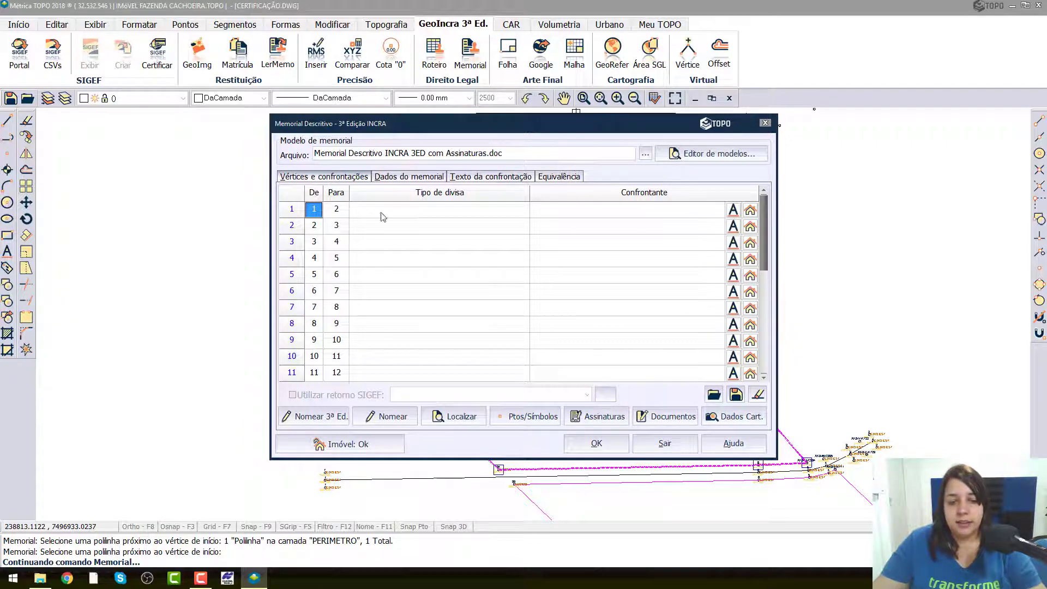
left_click(314, 419)
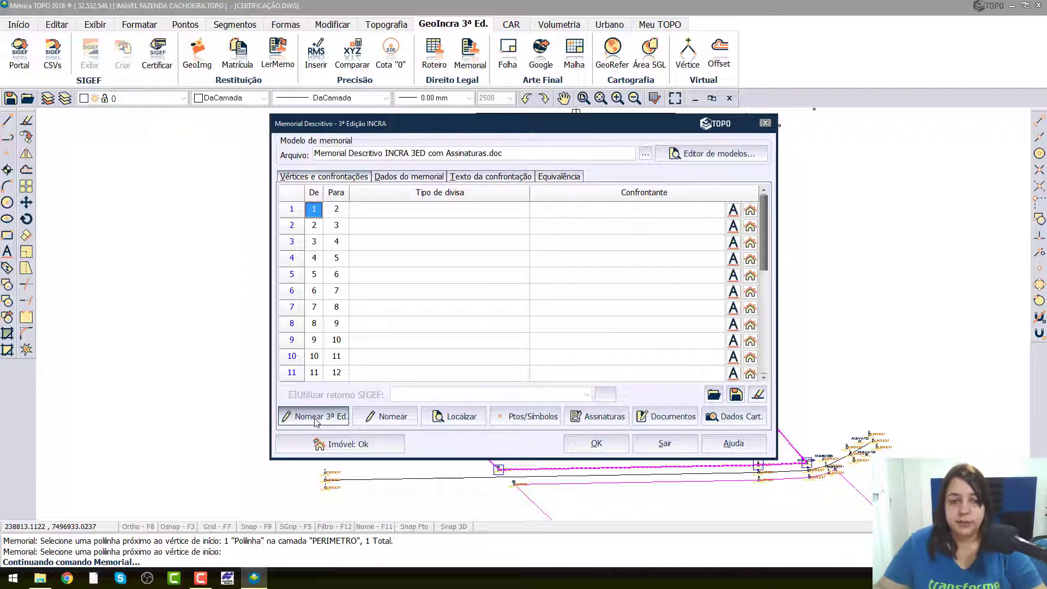
left_click(314, 420)
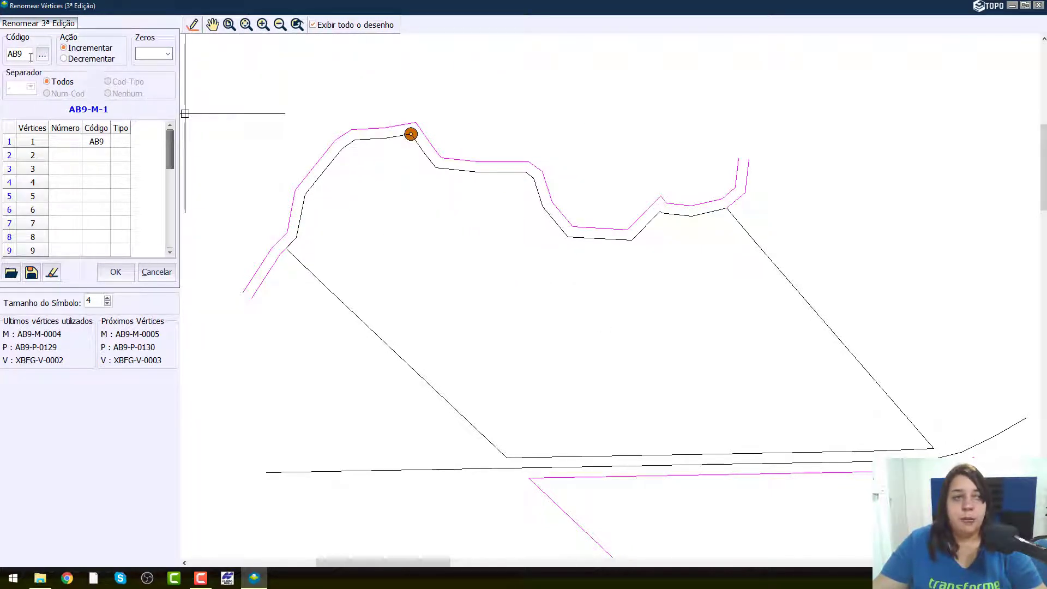
Keep code AB9 with incrementing numbers and set the vertex numbering to four-digit zero padding (0004)
left_click(28, 56)
double_click(28, 56)
double_click(13, 54)
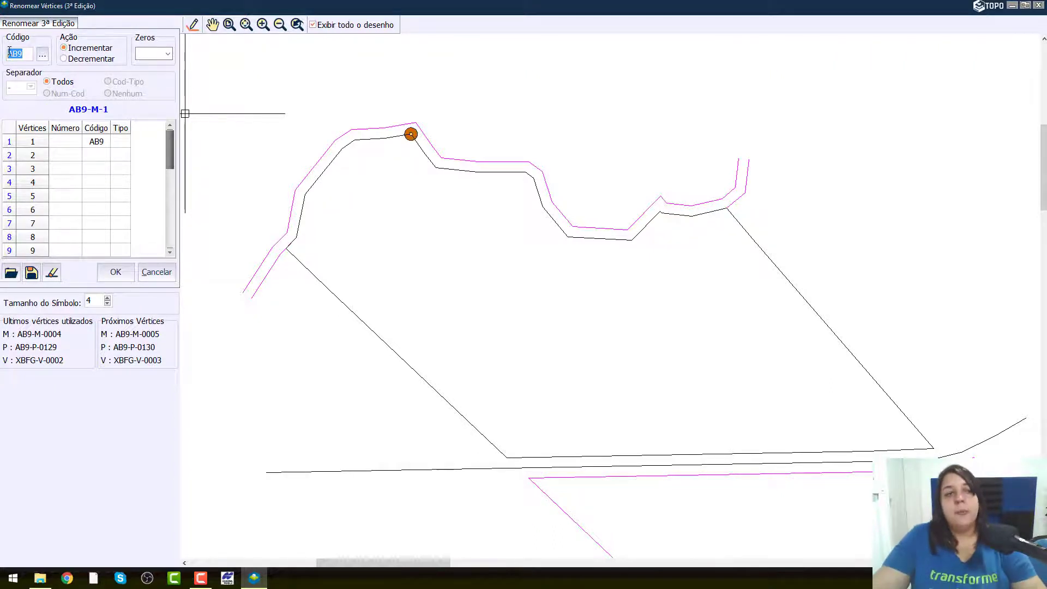
key("Return")
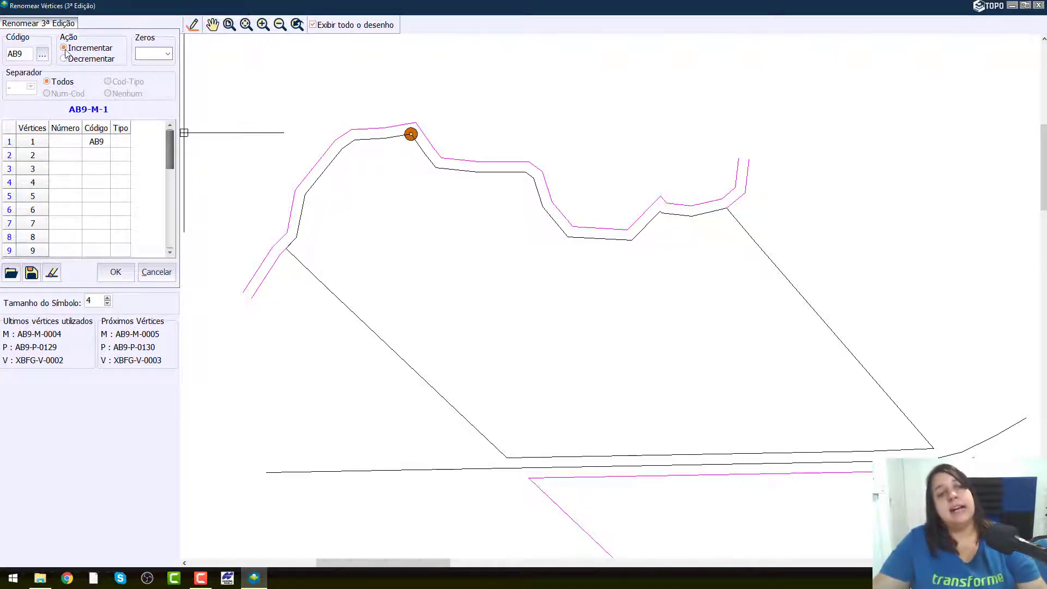
left_click(66, 52)
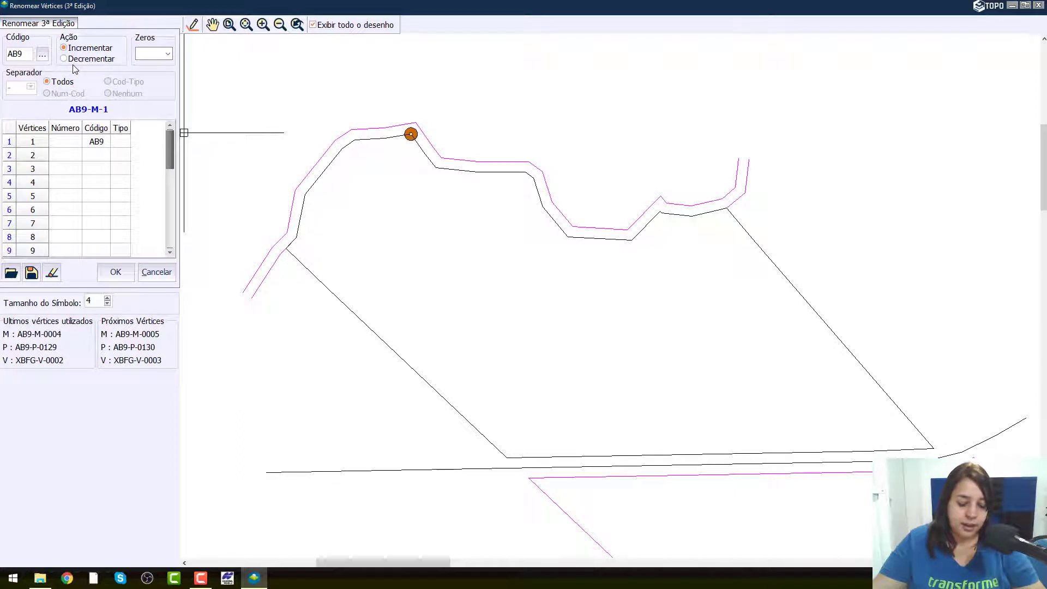
left_click(167, 53)
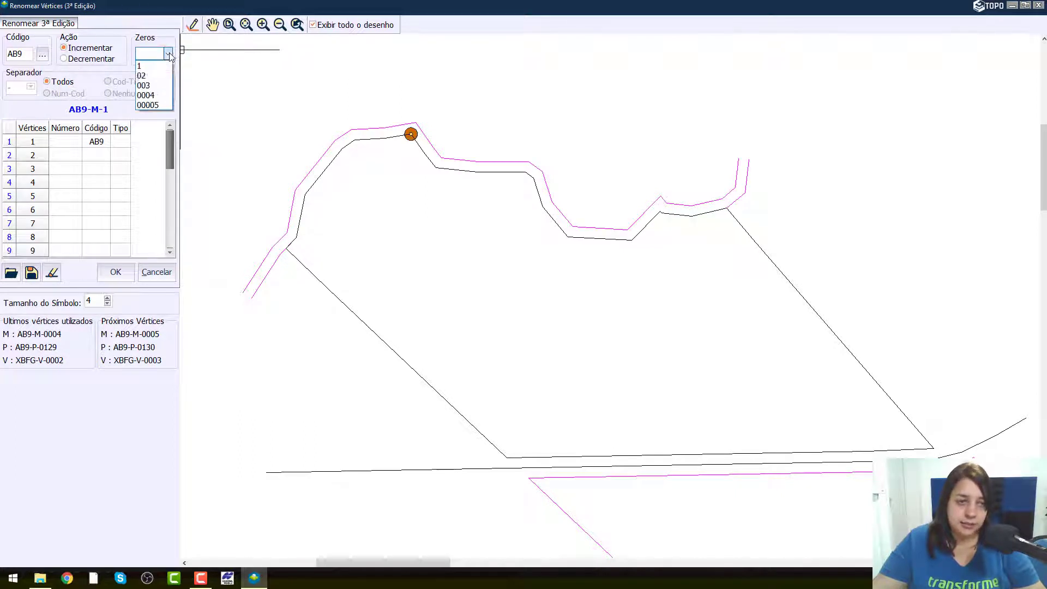
left_click(161, 95)
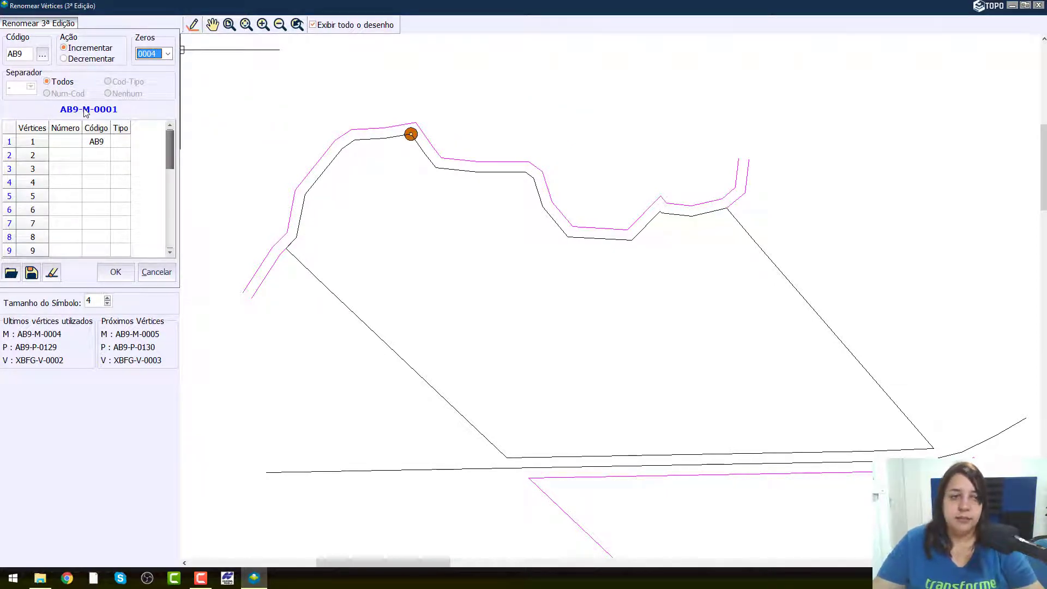
Give vertex 1 the number 1716 and the type V under code AB9
left_click(66, 141)
left_click(68, 145)
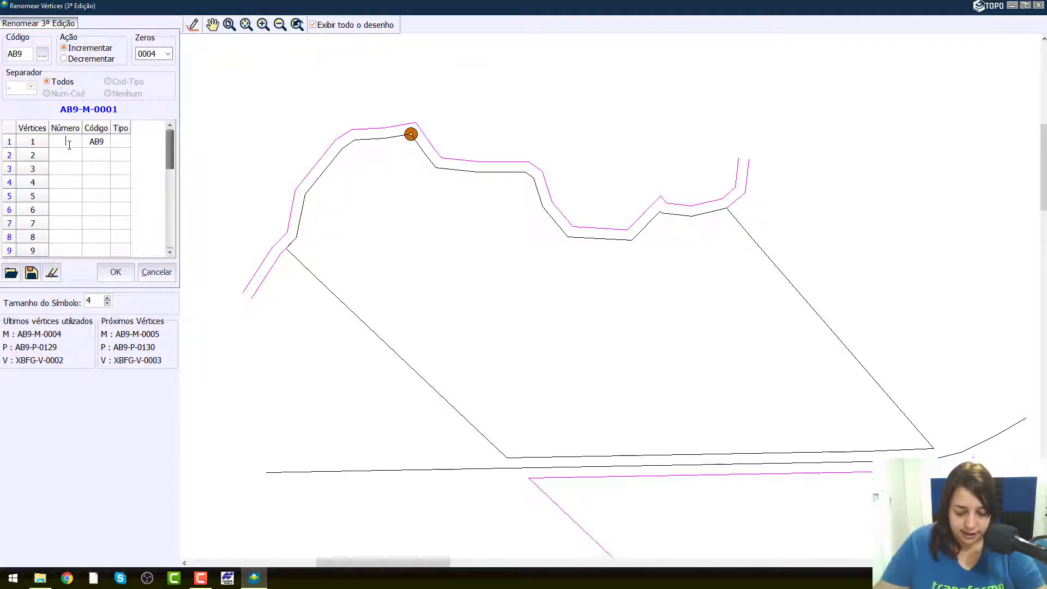
type("1716")
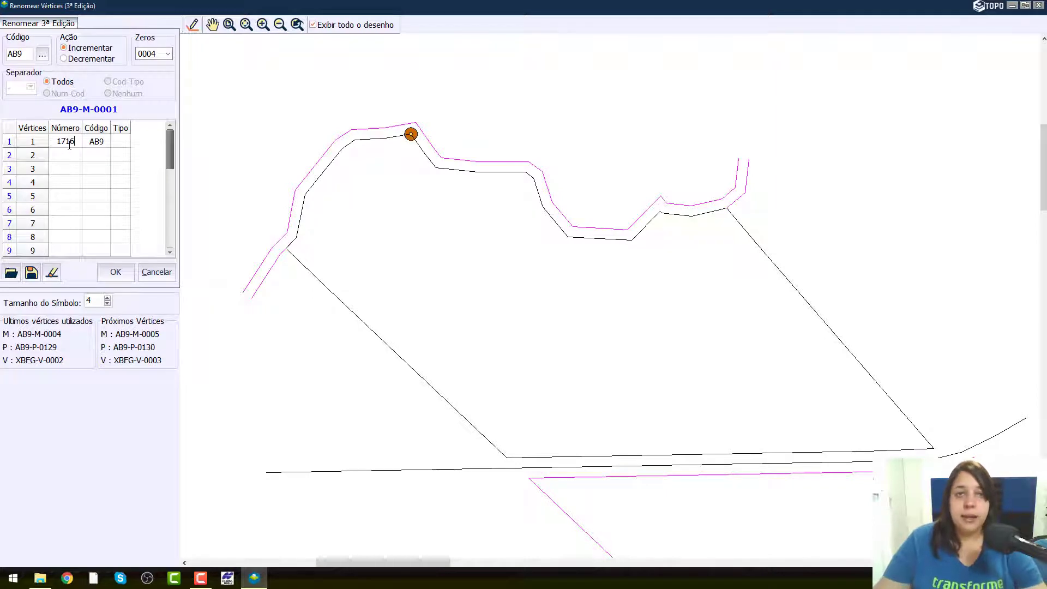
left_click(116, 142)
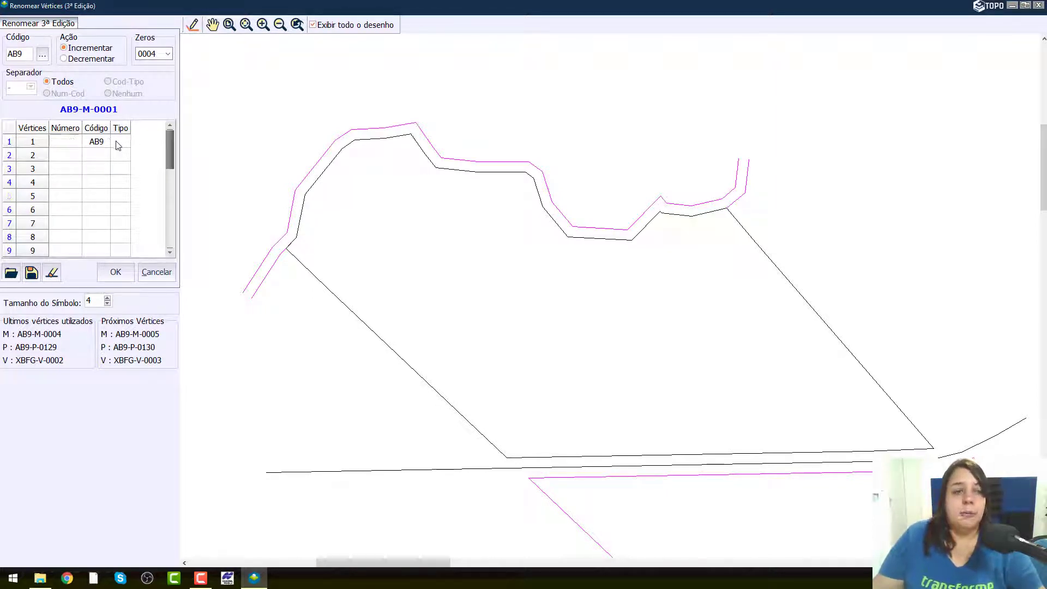
type("V")
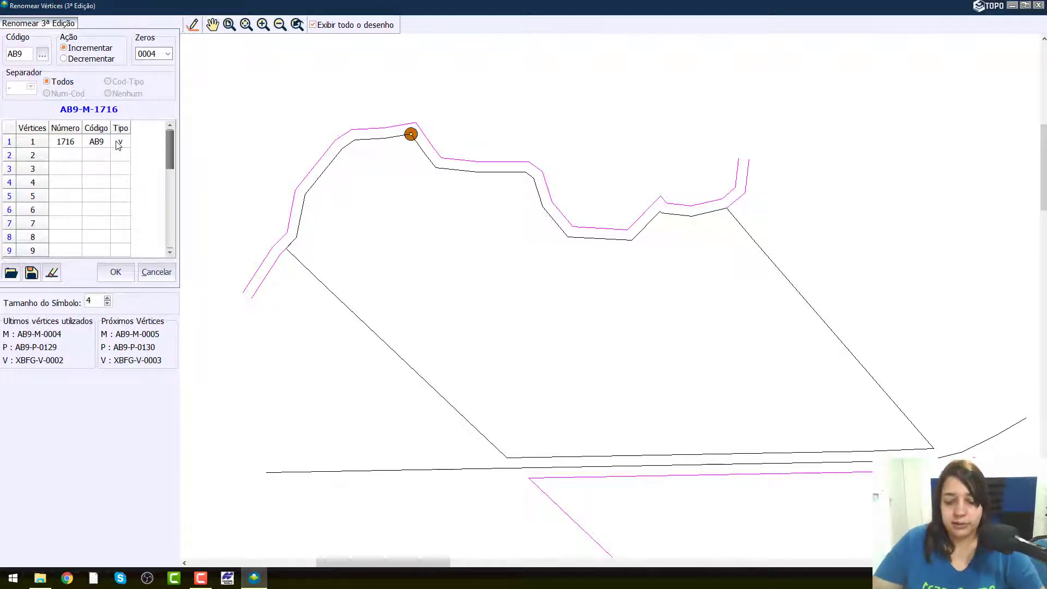
key("BackSpace")
type("V")
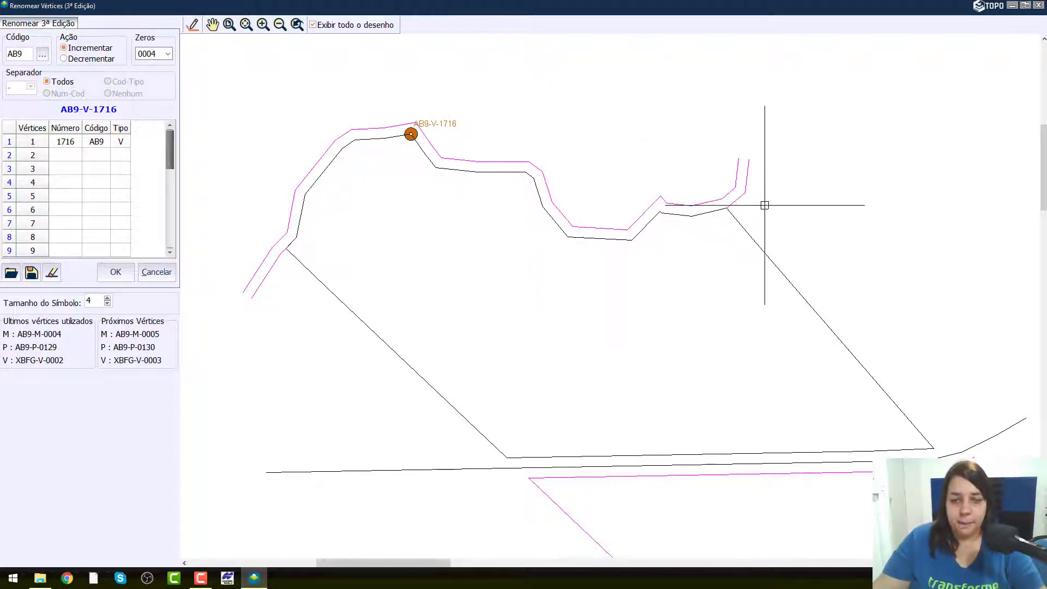
Number vertices 2 to 13 consecutively from 1717 to 1728 with code AB9 and type V
left_click(120, 142)
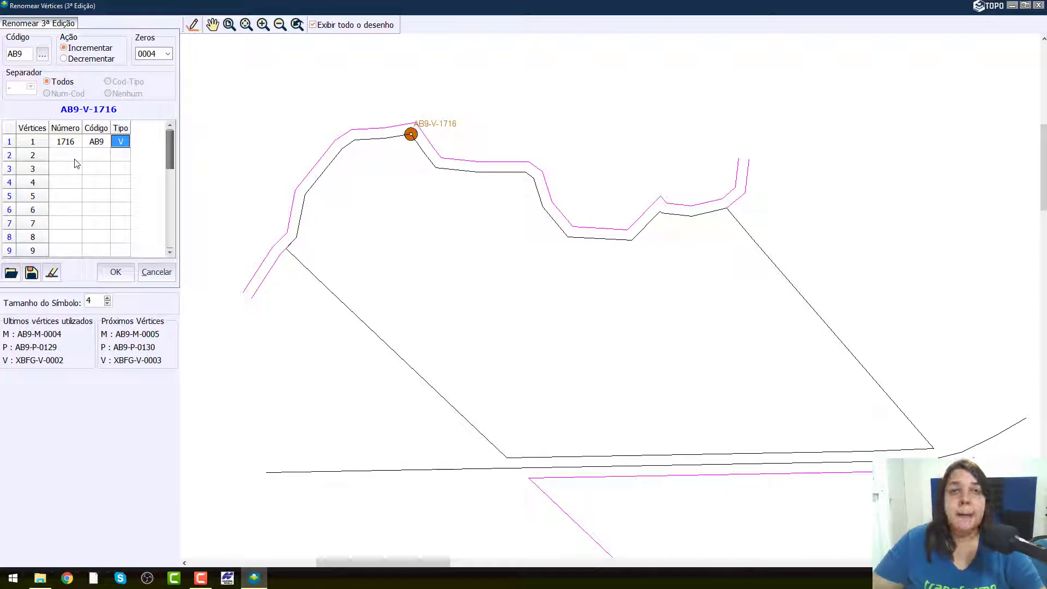
key("Return")
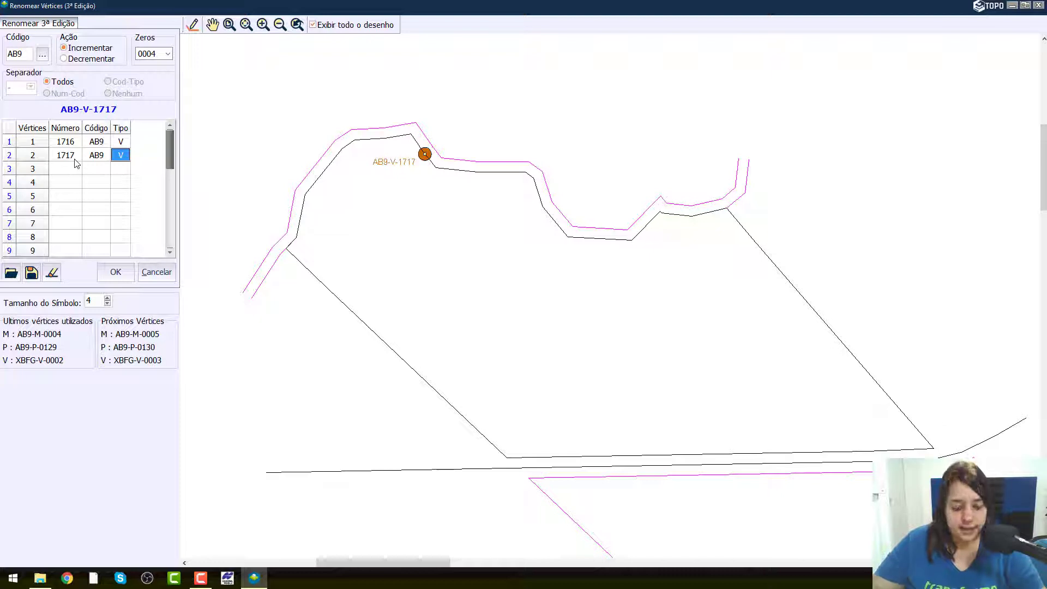
key("Return")
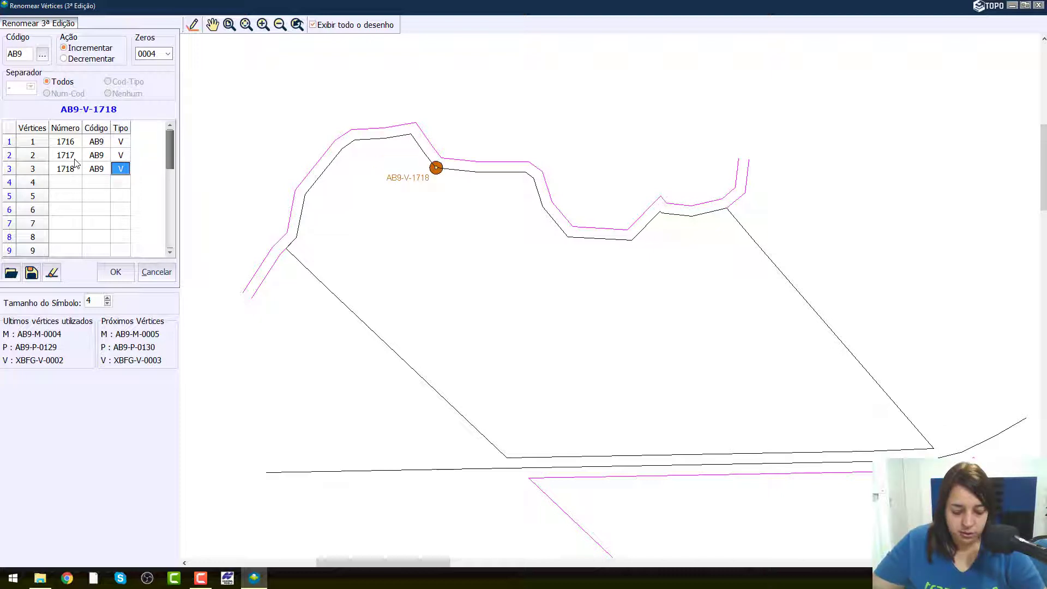
key("Return")
key("Return")
key("Return")
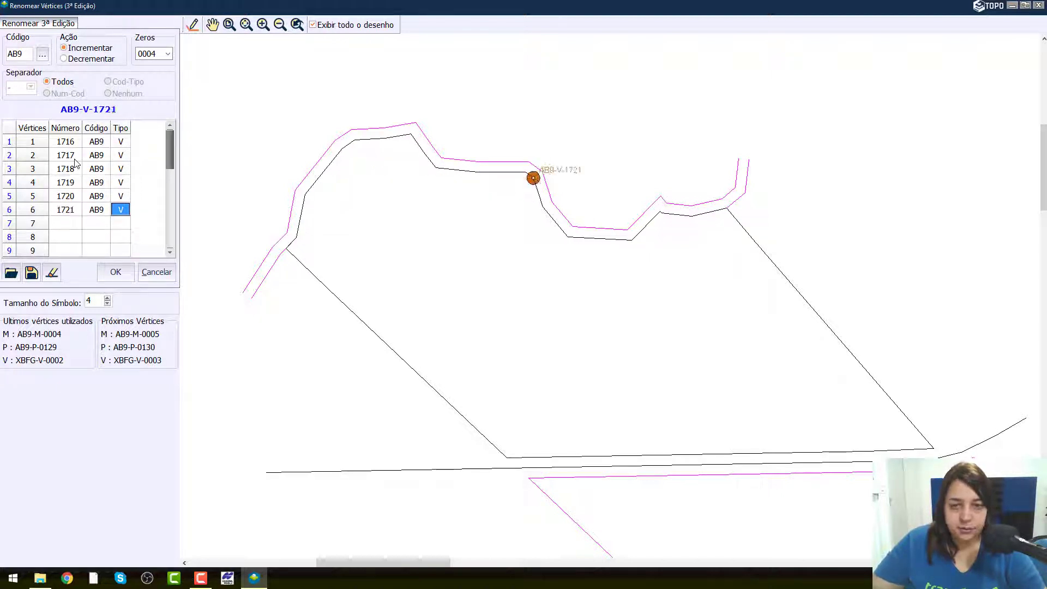
key("Return")
key("Return")
key("Return")
key("Return")
key("Return")
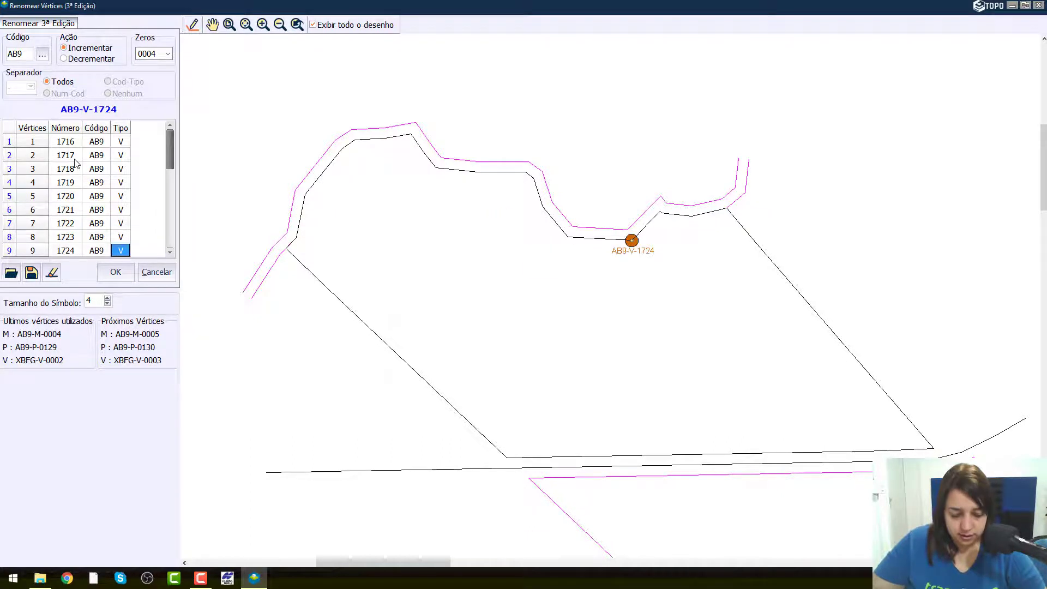
key("Return")
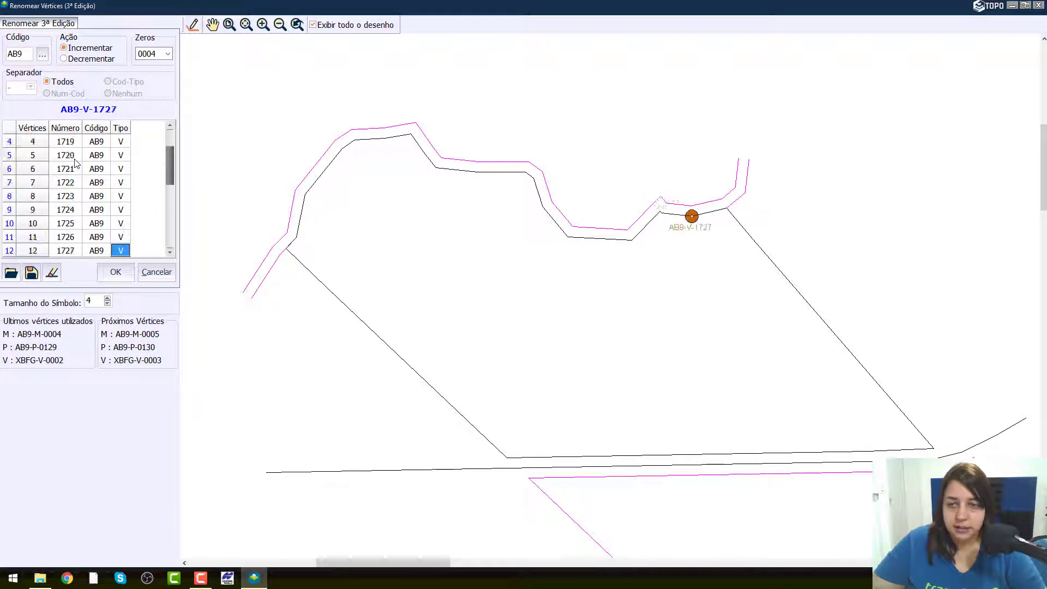
key("Return")
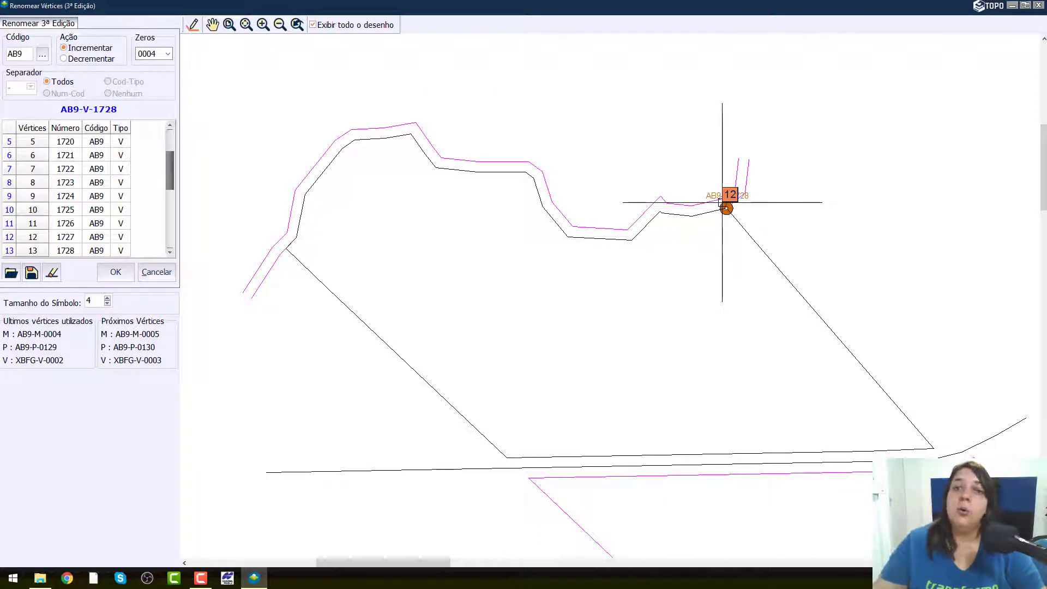
Change the code of vertex 13, at the parcel's northeast corner, to AK8
left_click(171, 253)
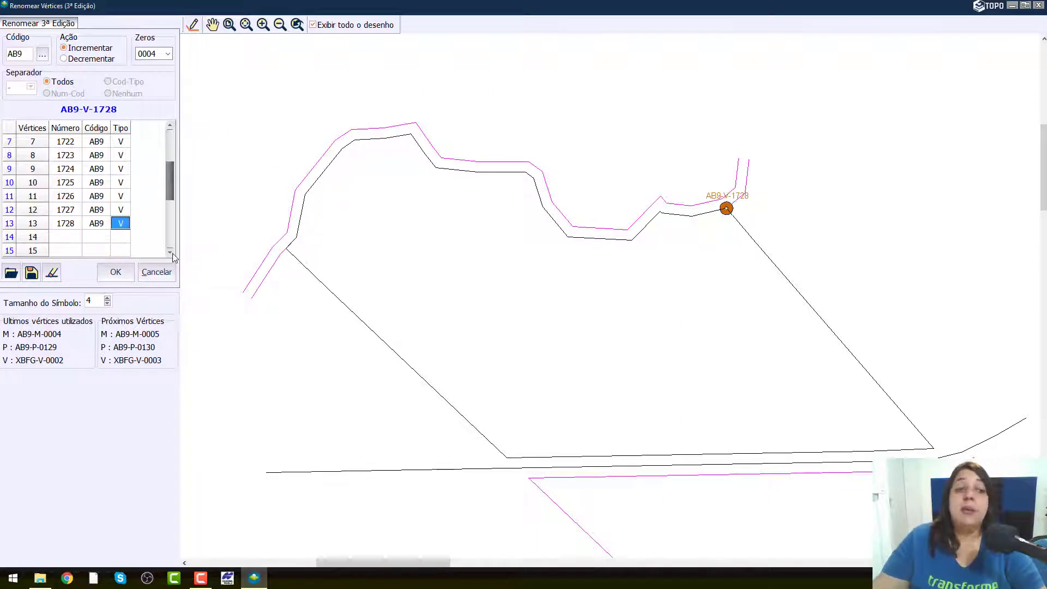
left_click(170, 252)
left_click(171, 253)
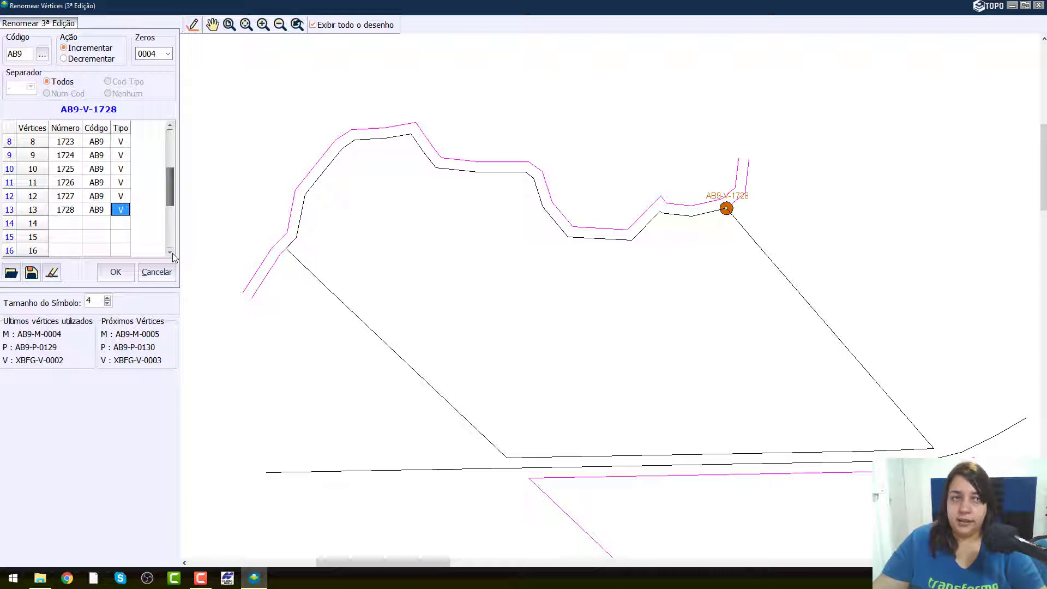
left_click(98, 213)
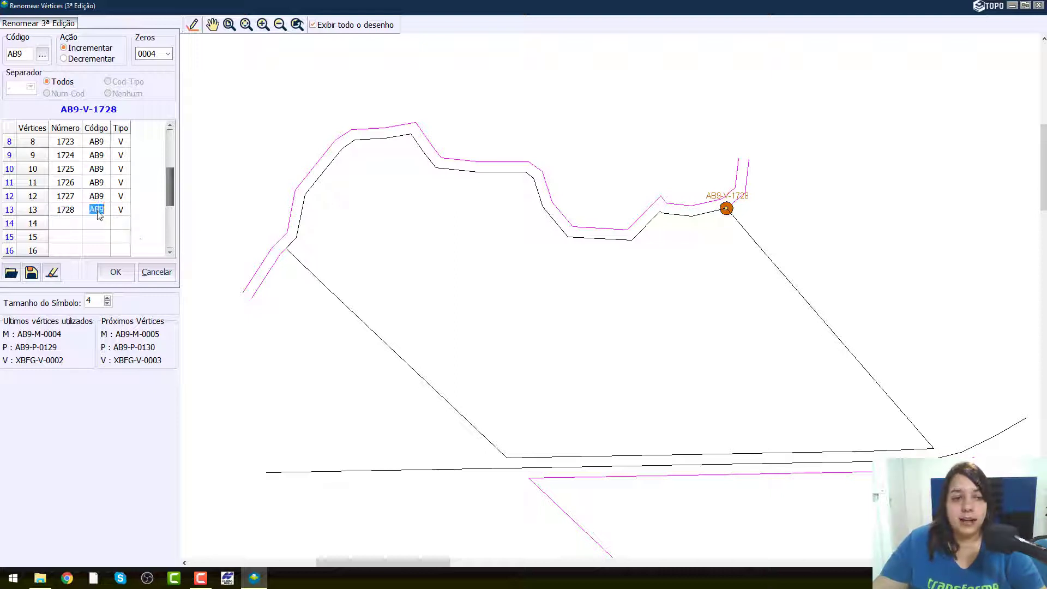
left_click(65, 214)
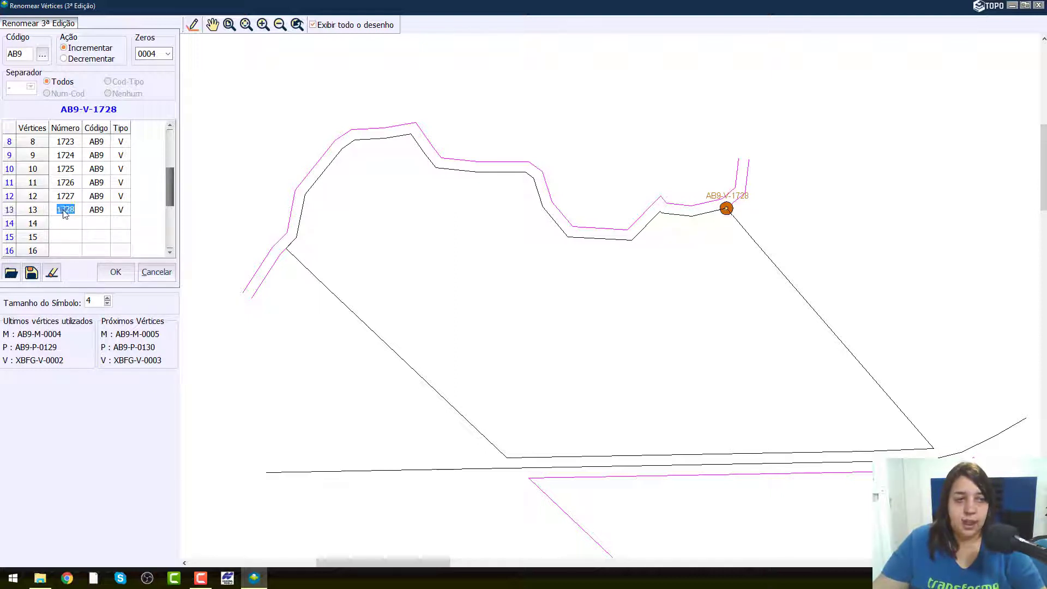
left_click_drag(25, 54, 6, 54)
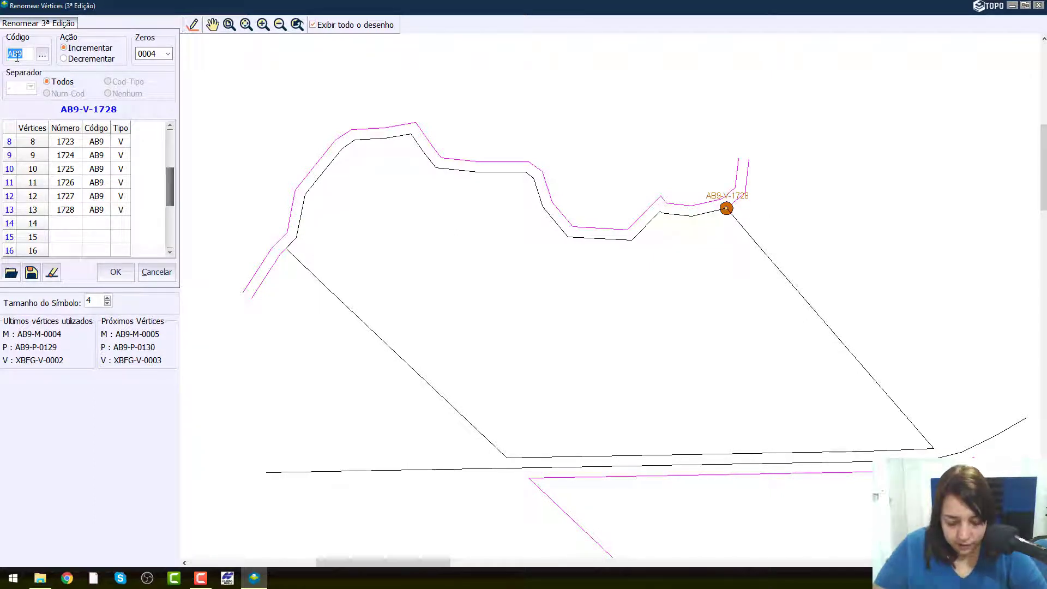
type("A")
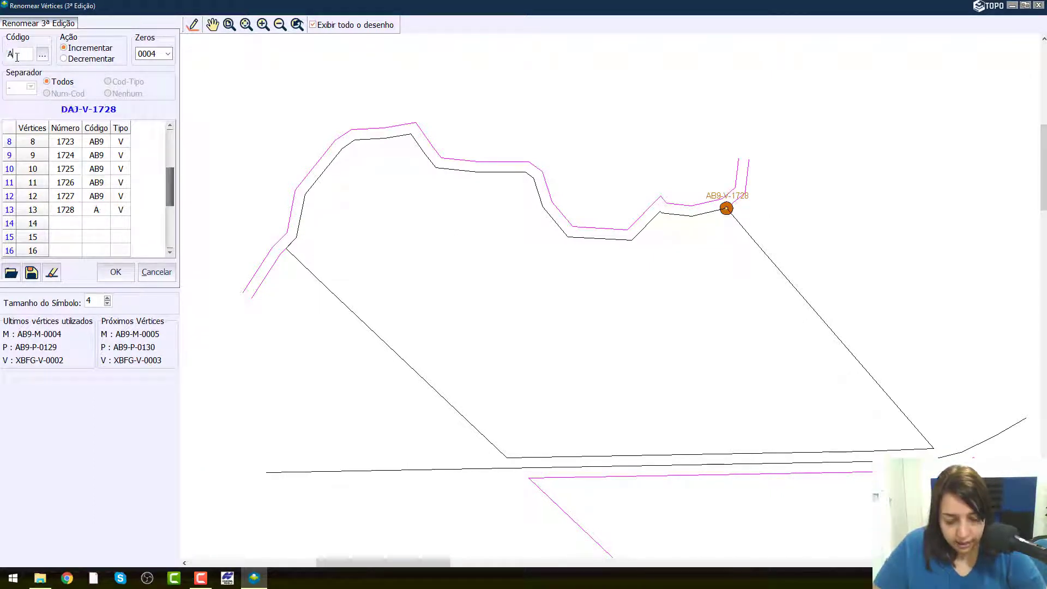
type("K8")
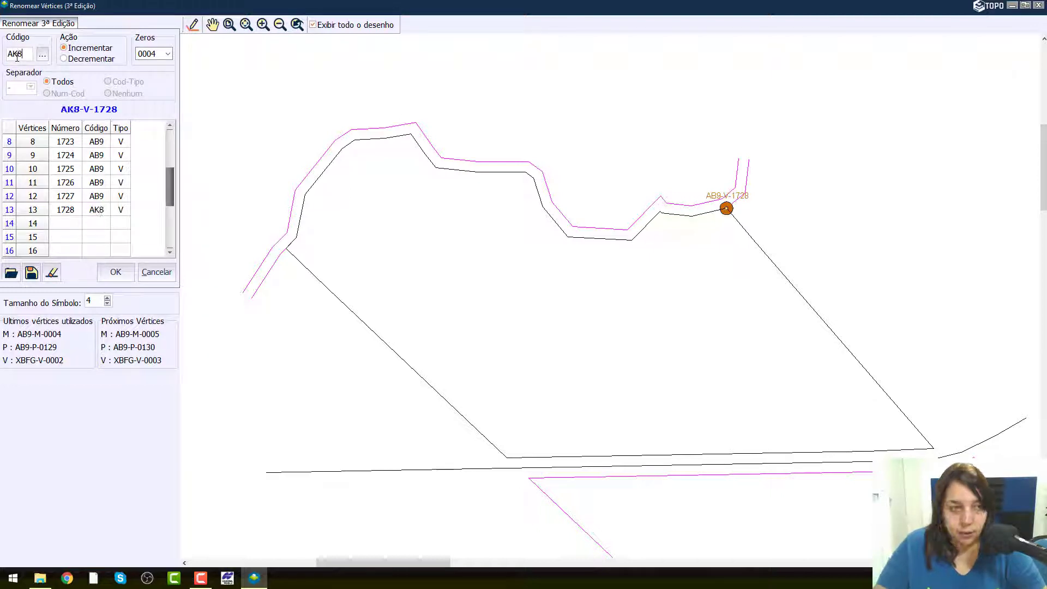
Set the number of vertex 13 to K713, using three-digit zero padding (003)
left_click(101, 215)
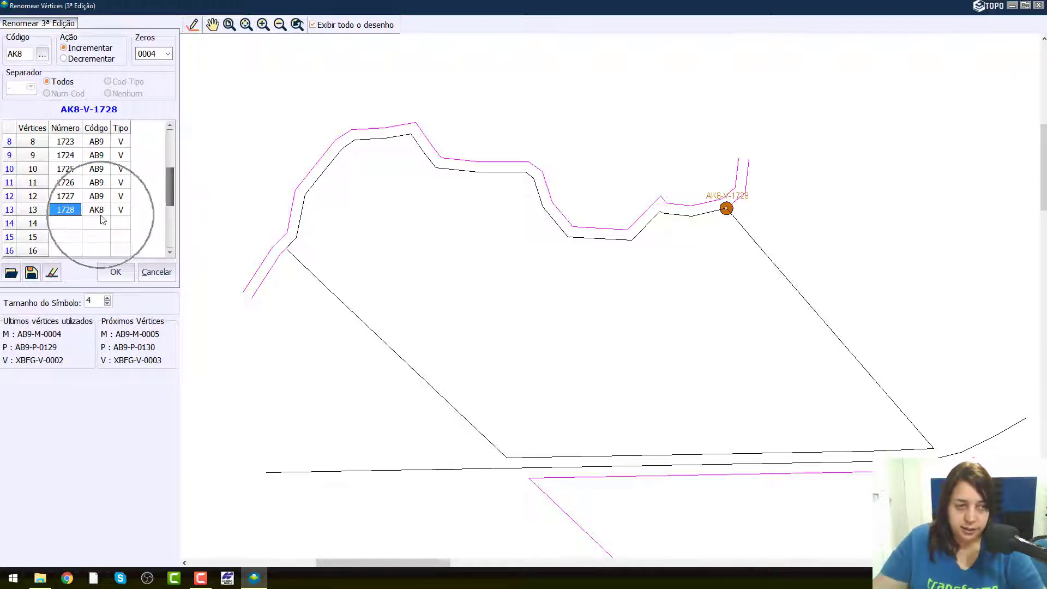
left_click(67, 212)
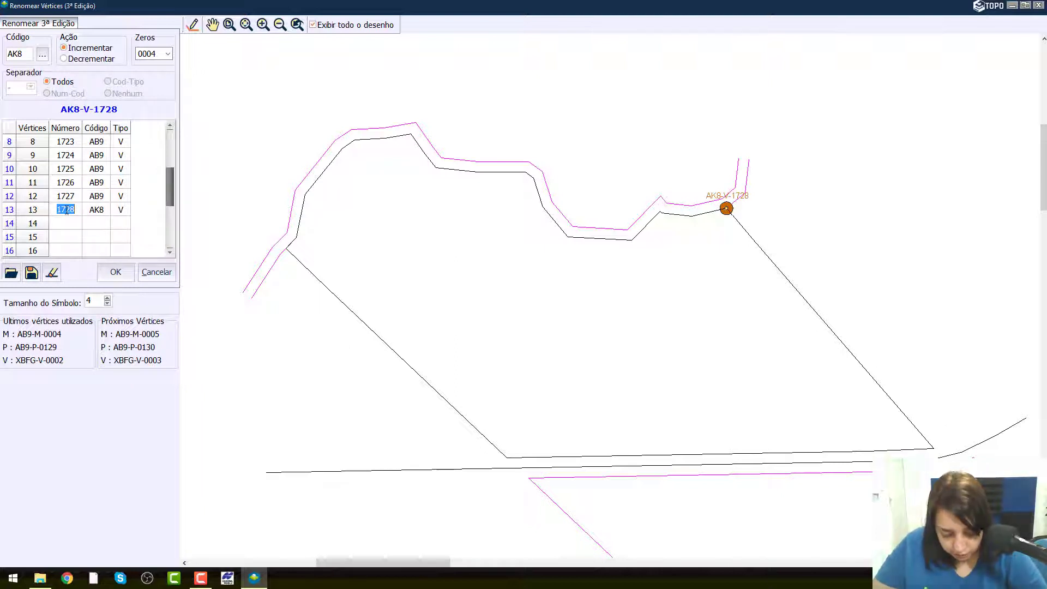
type("8")
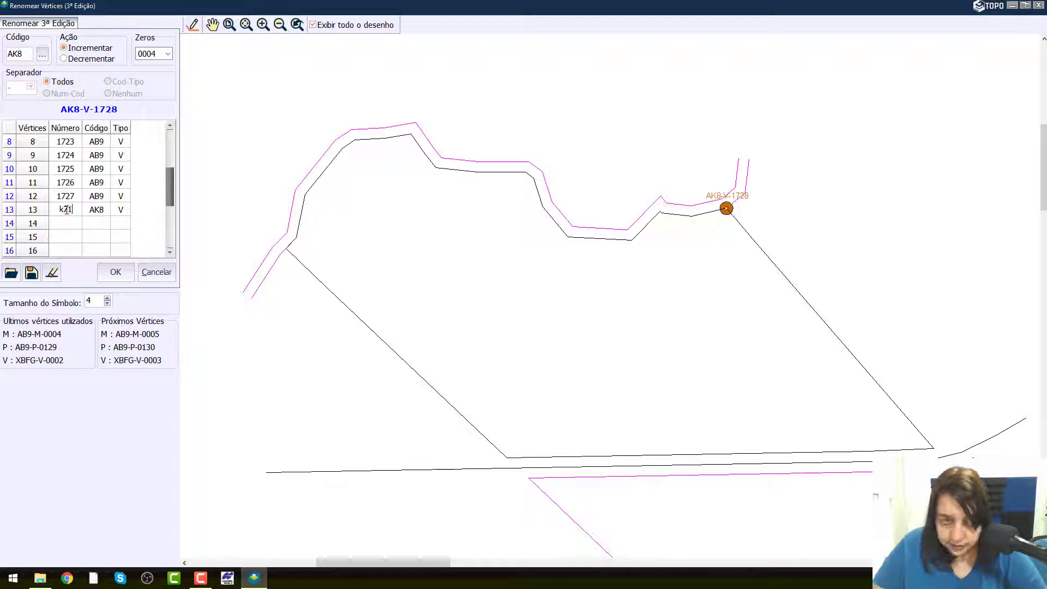
left_click(126, 211)
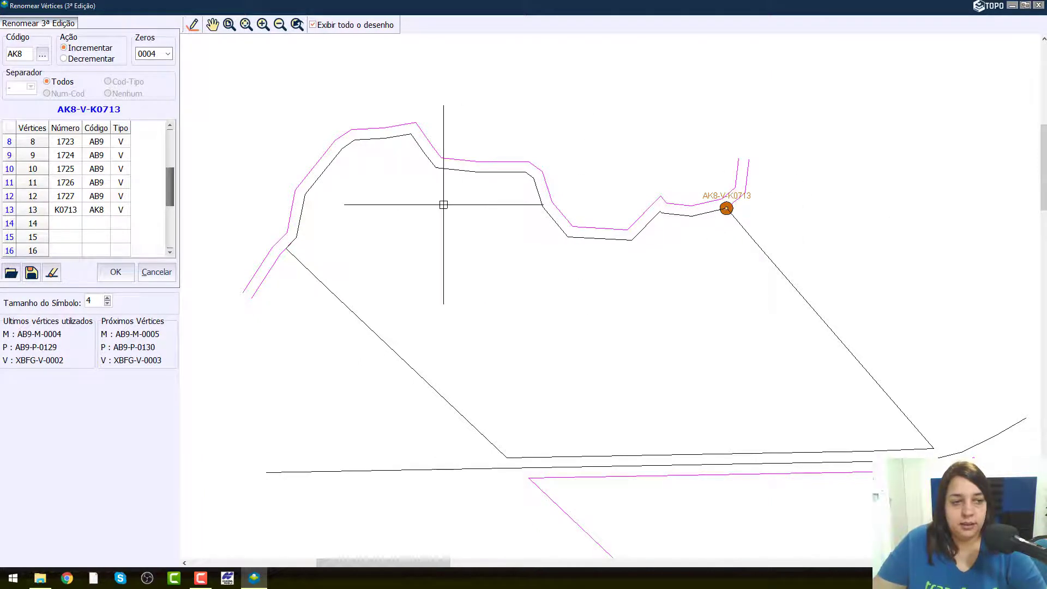
left_click(168, 53)
left_click(158, 88)
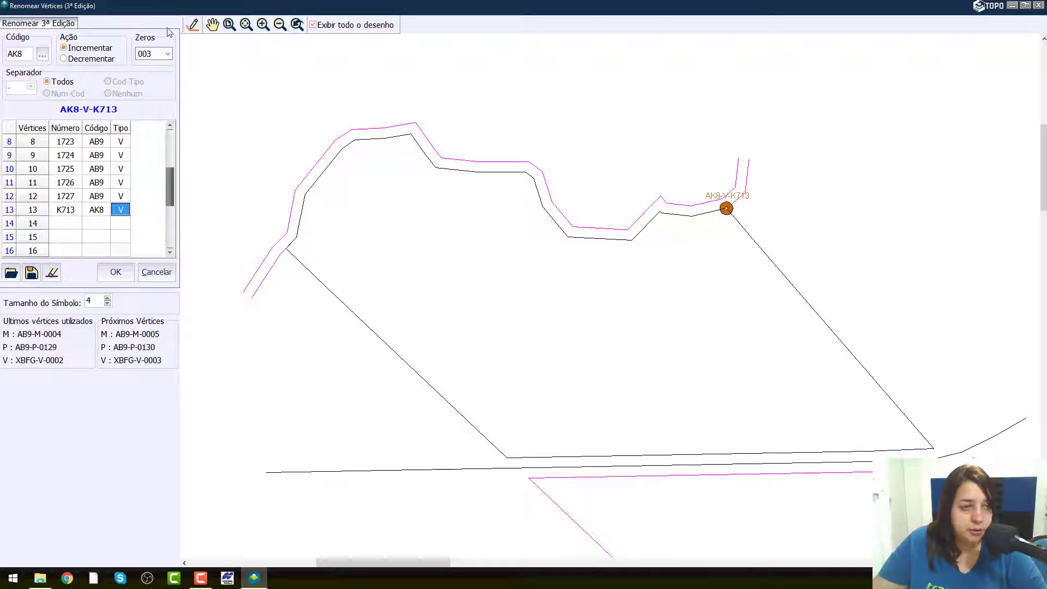
Assign vertex 14 the number K714 with code AK8 and set its type to M
left_click(121, 224)
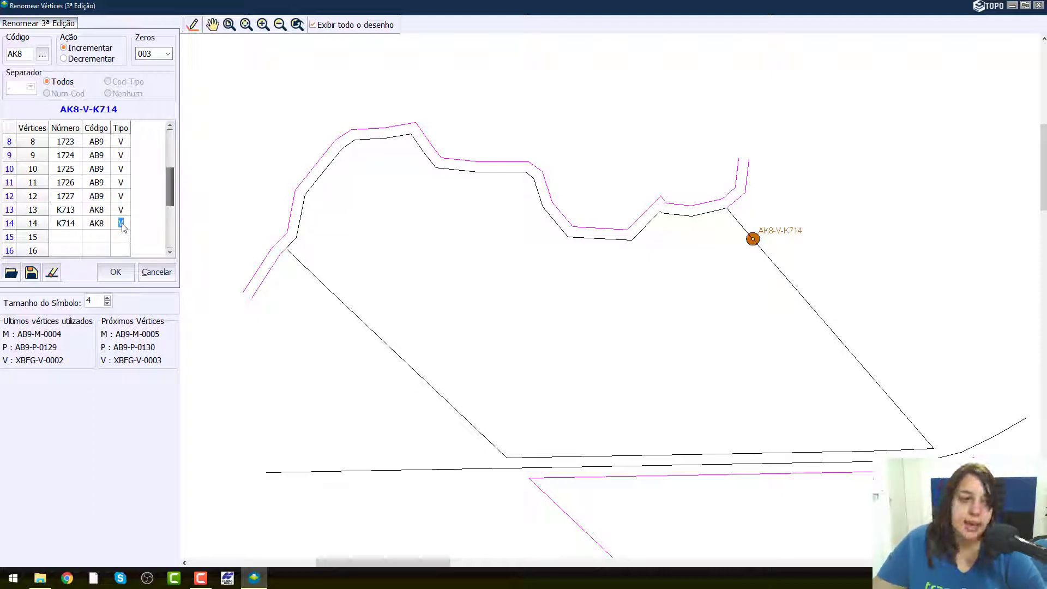
type("m")
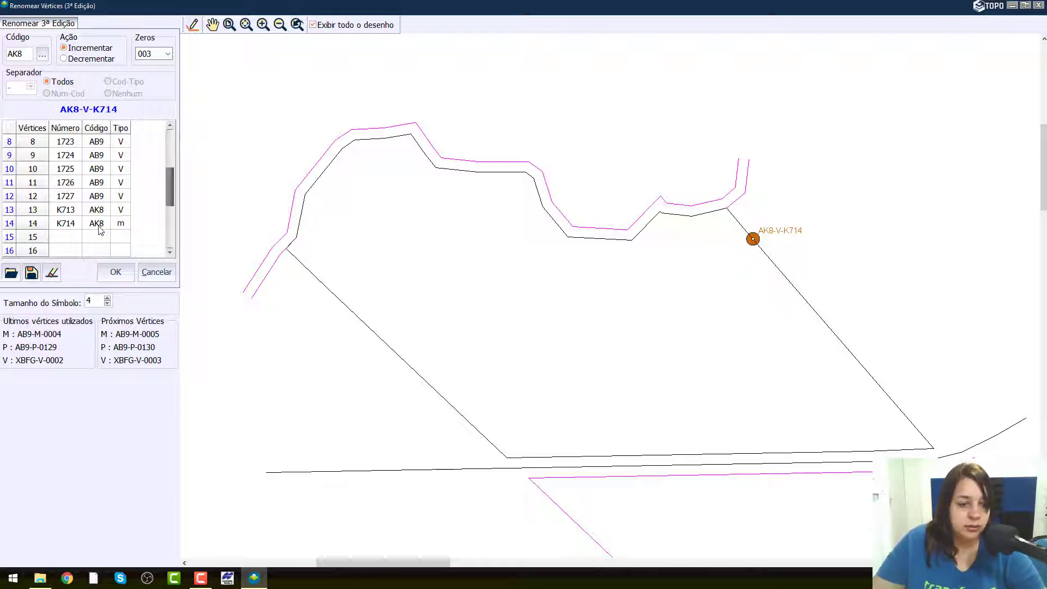
key("BackSpace")
type("M")
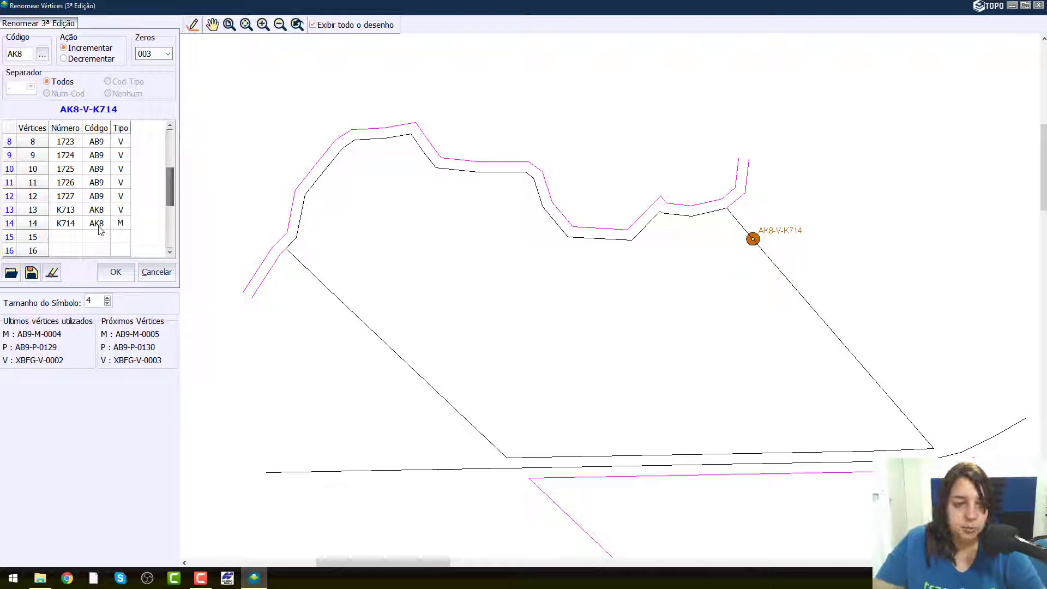
Set the number of vertex 14 to C936
left_click(80, 224)
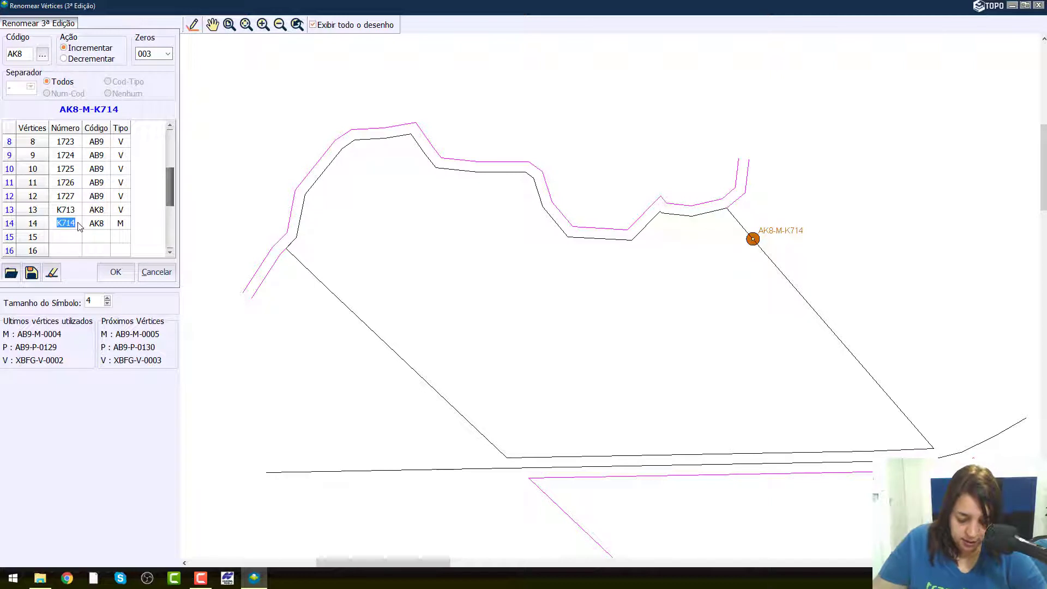
key("BackSpace")
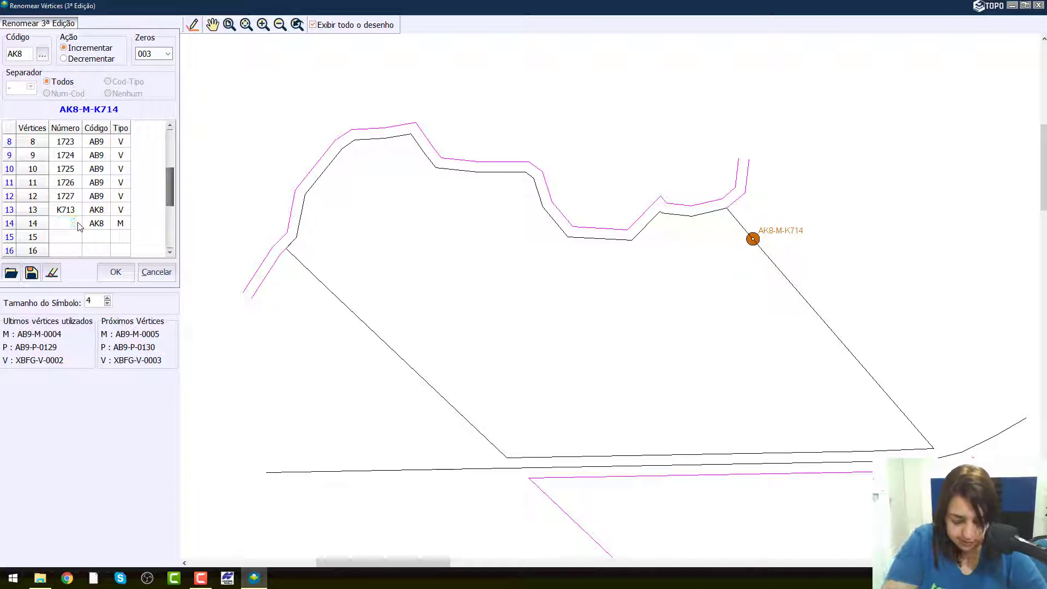
type("C936")
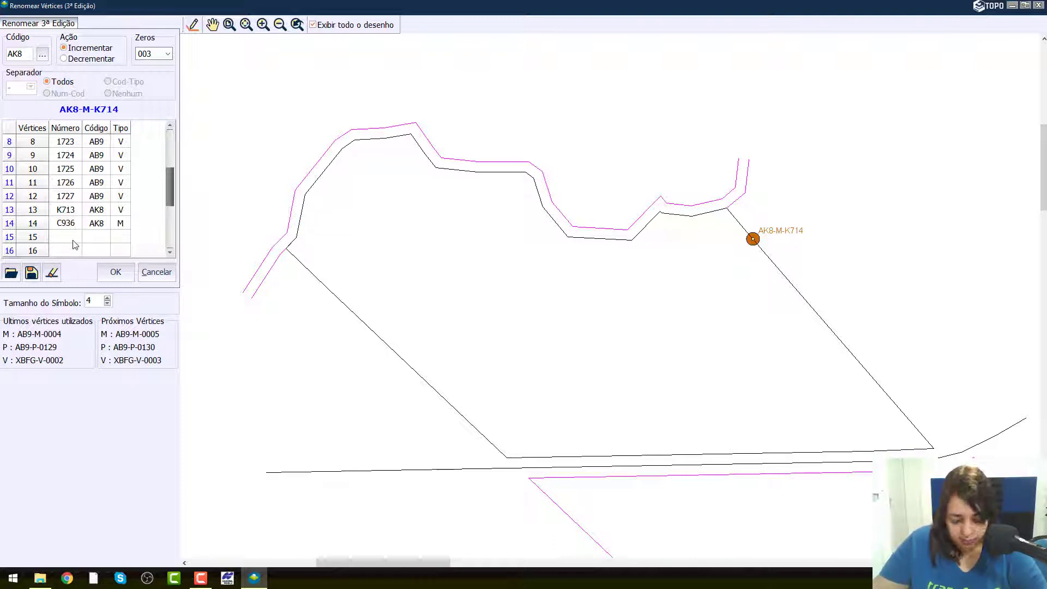
Assign number C934 to vertex 15 at the parcel's southeast corner, with code AK8 and type M
left_click(73, 238)
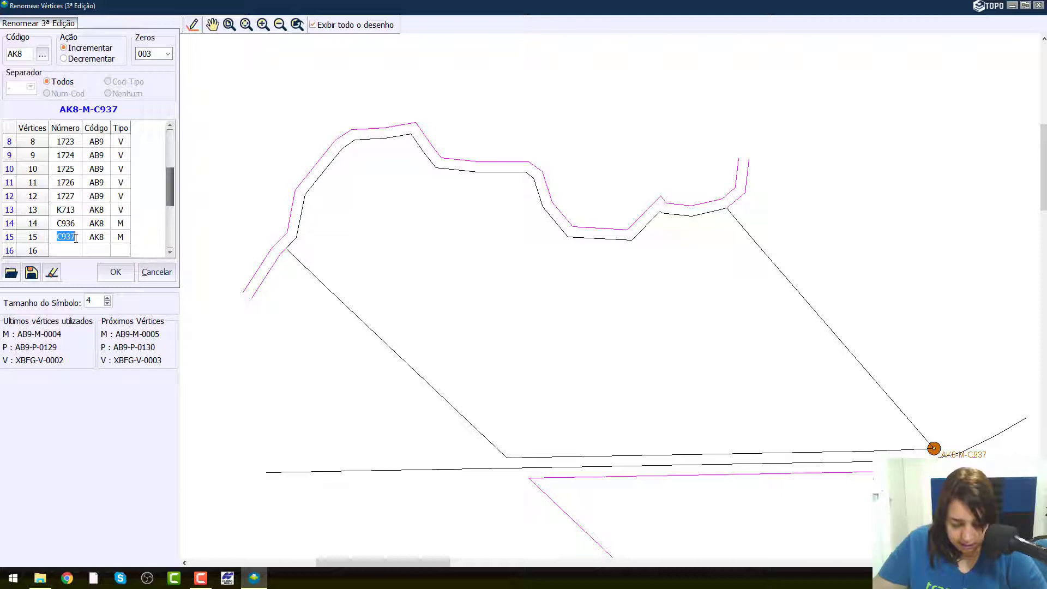
left_click_drag(76, 238, 68, 238)
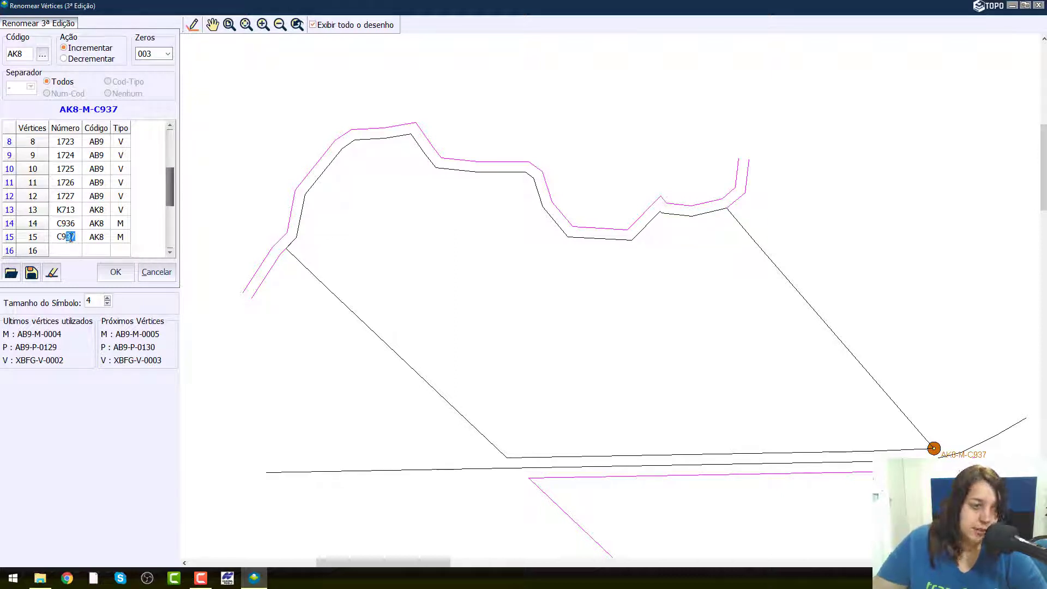
left_click(72, 239)
type("4")
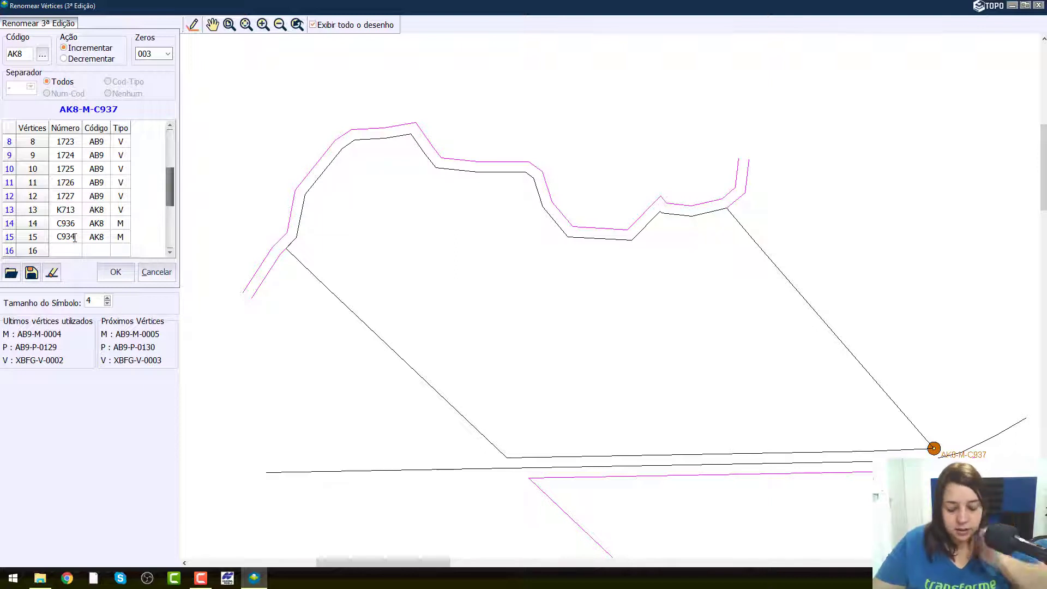
key("Return")
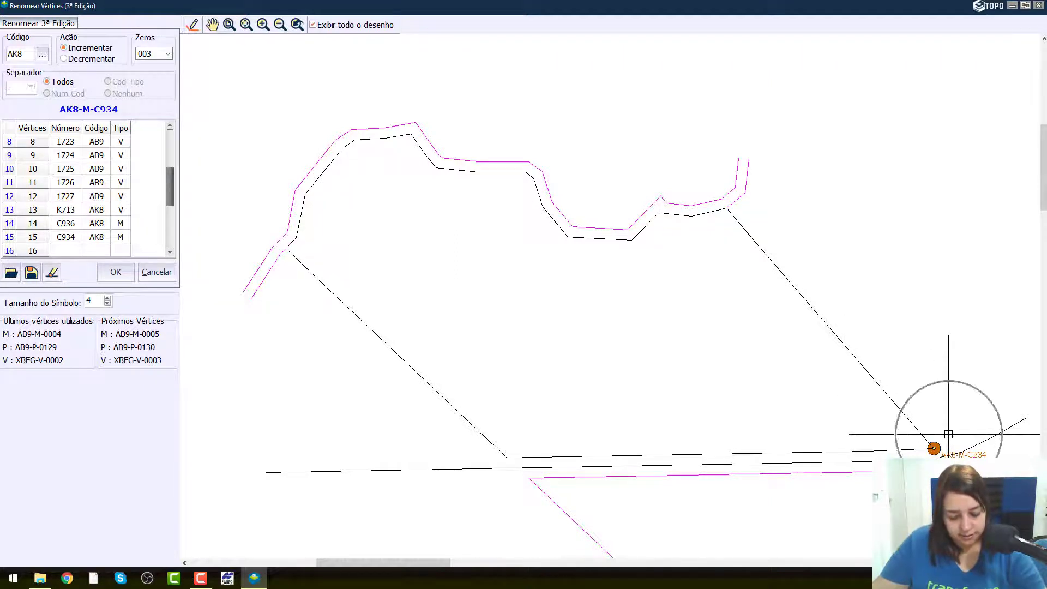
Fill in vertex 16 on the parcel's southern boundary and change its code to AB9
left_click(171, 252)
left_click(171, 252)
left_click(170, 251)
left_click(65, 210)
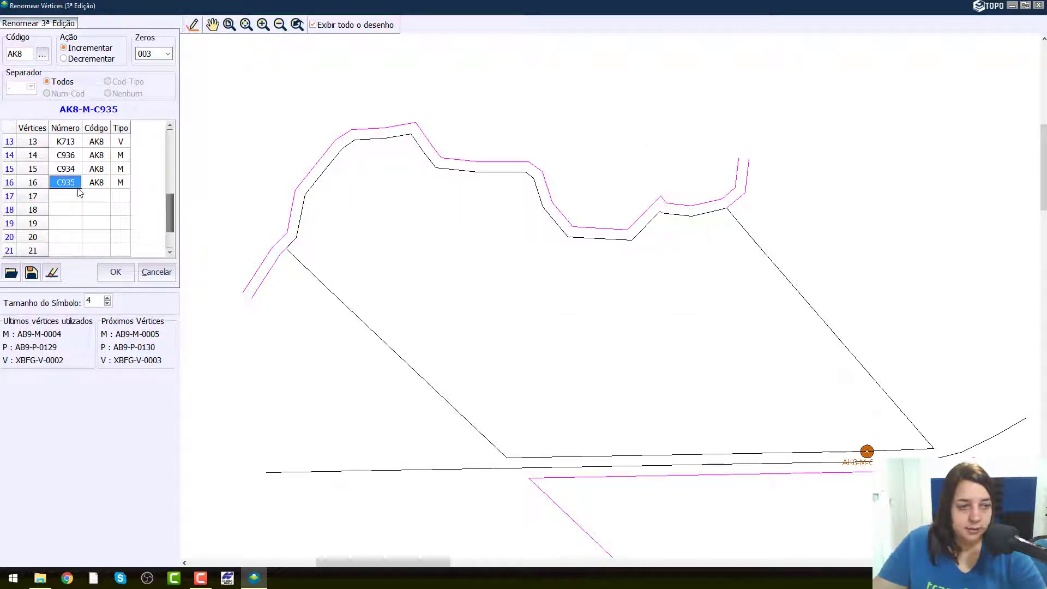
left_click_drag(26, 54, 12, 56)
type("B")
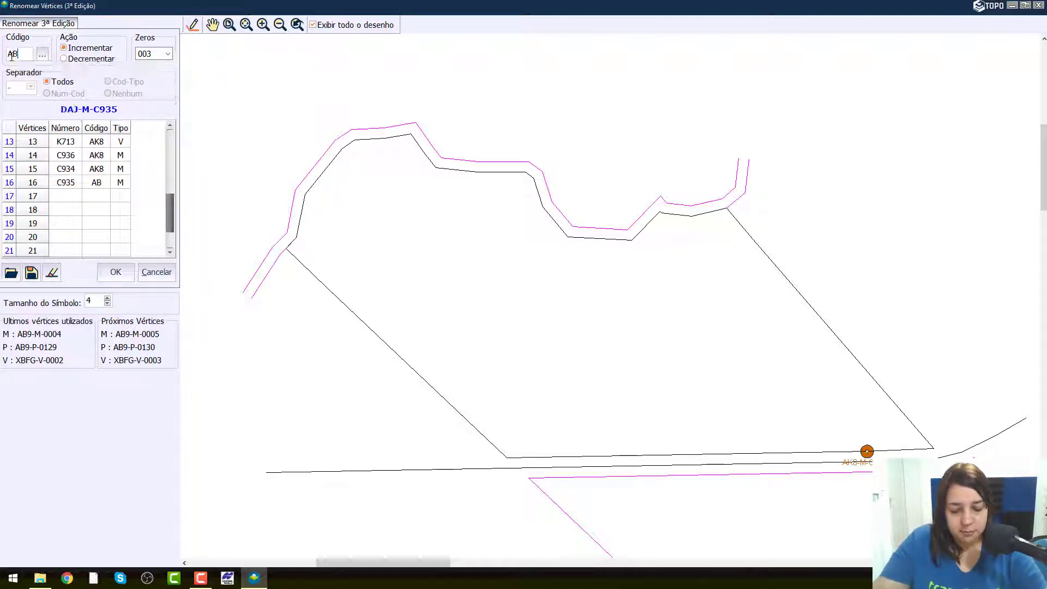
type("9")
Set the number of vertex 16 to 1728 and its type to V
left_click(66, 183)
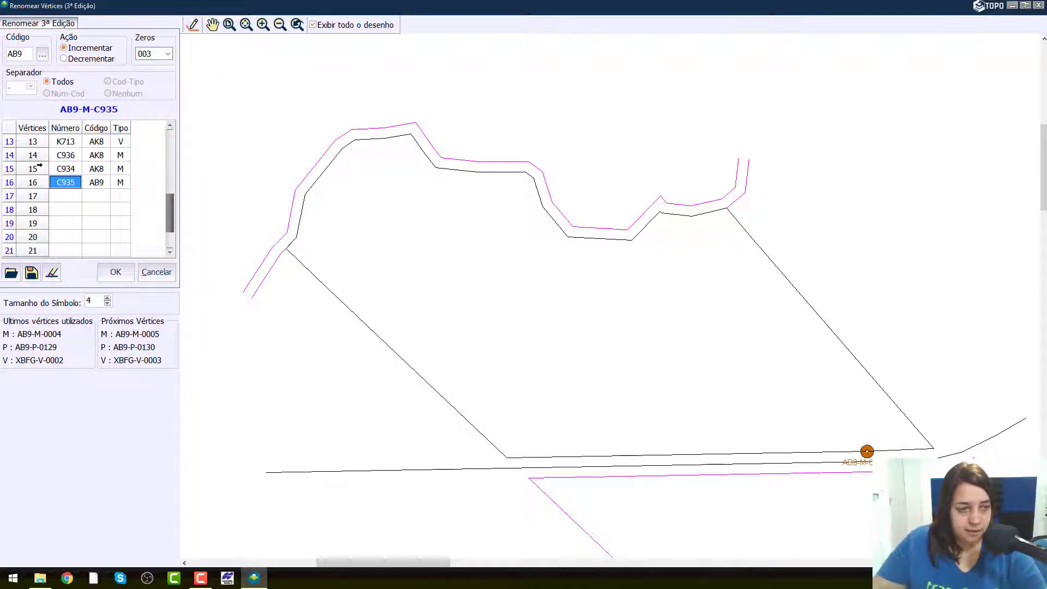
left_click(66, 184)
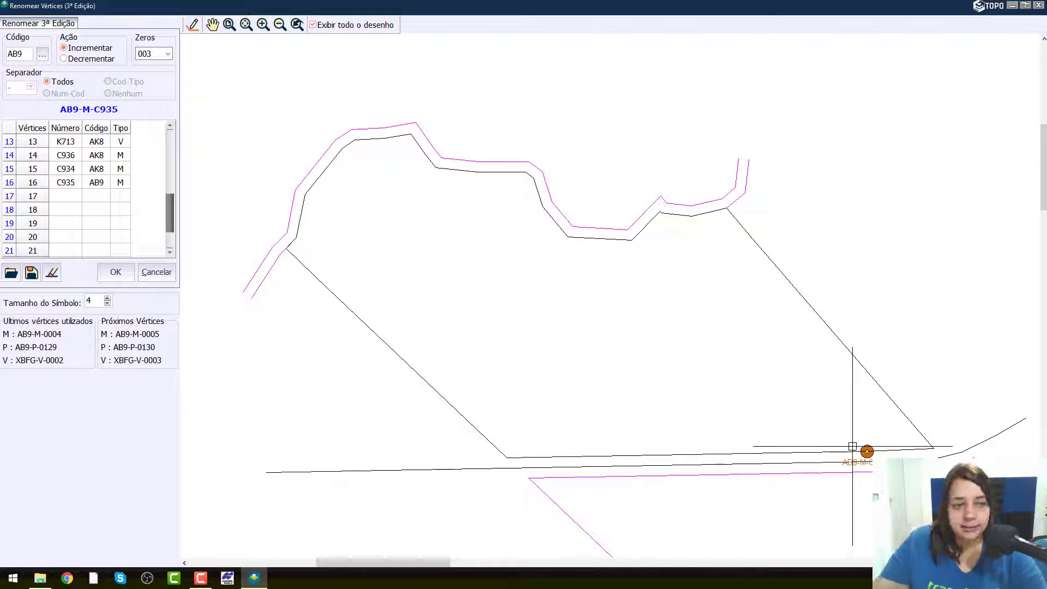
left_click(66, 182)
left_click(67, 184)
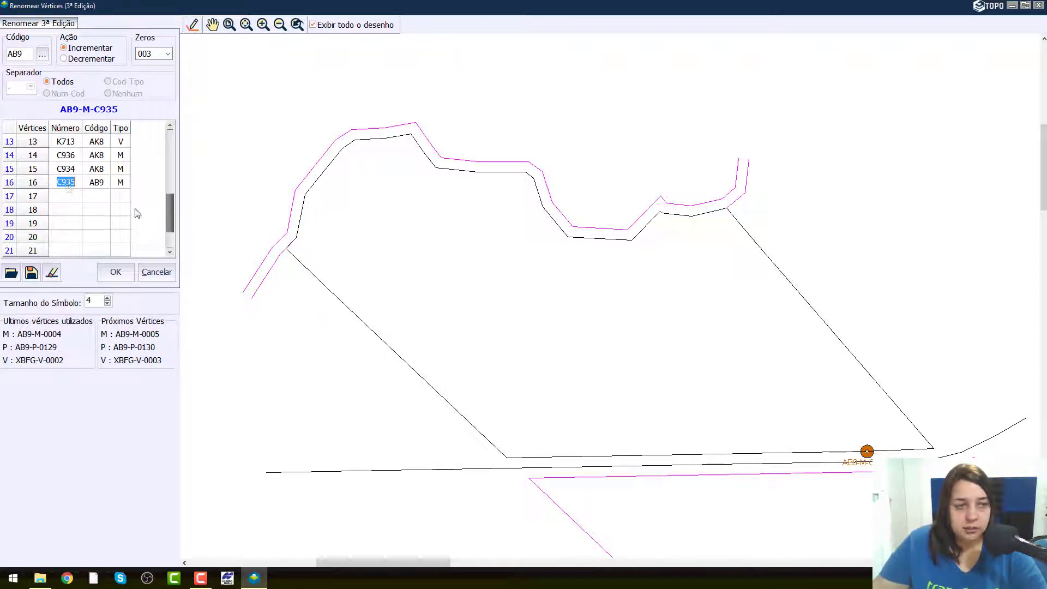
left_click_drag(167, 208, 166, 191)
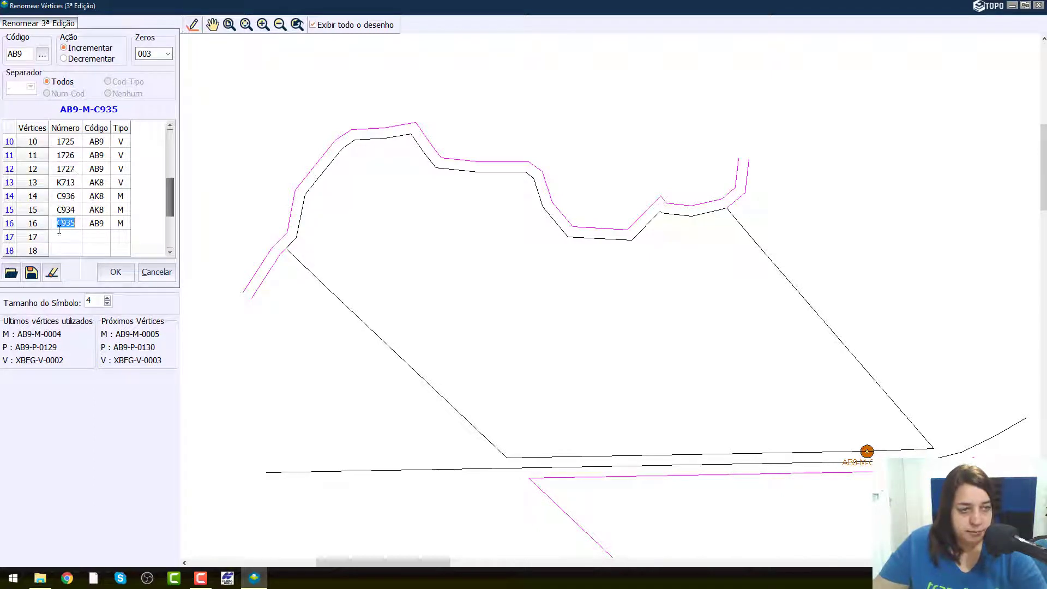
type("1728")
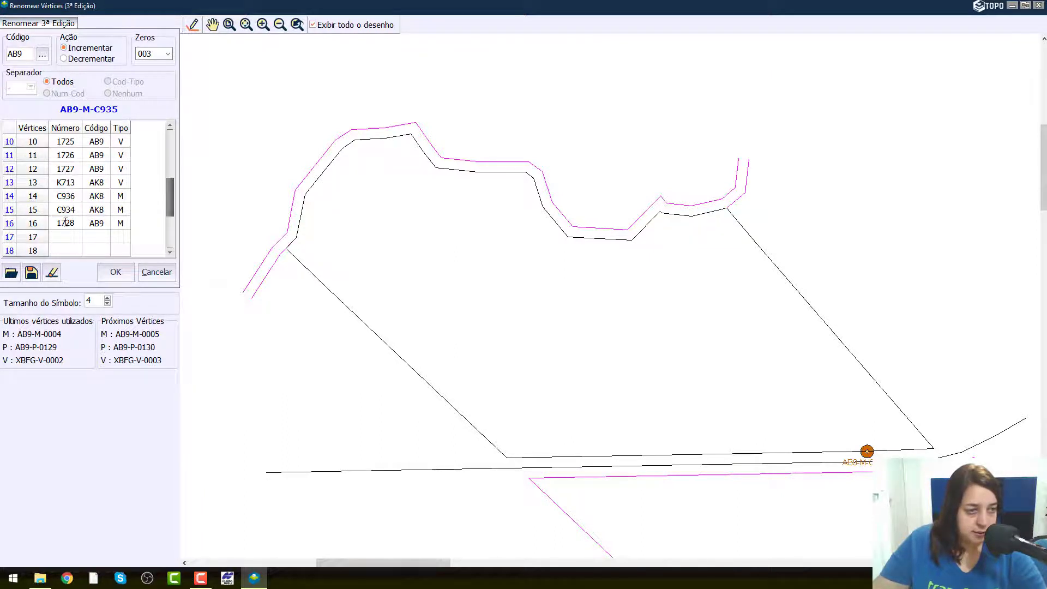
left_click(118, 225)
type("V")
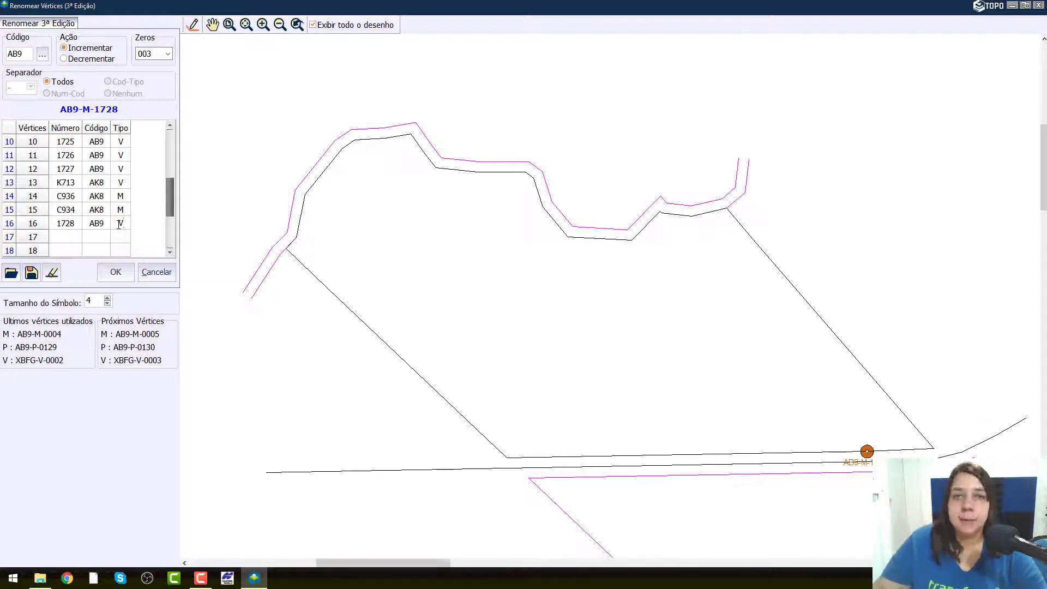
key("BackSpace")
type("M")
key("Return")
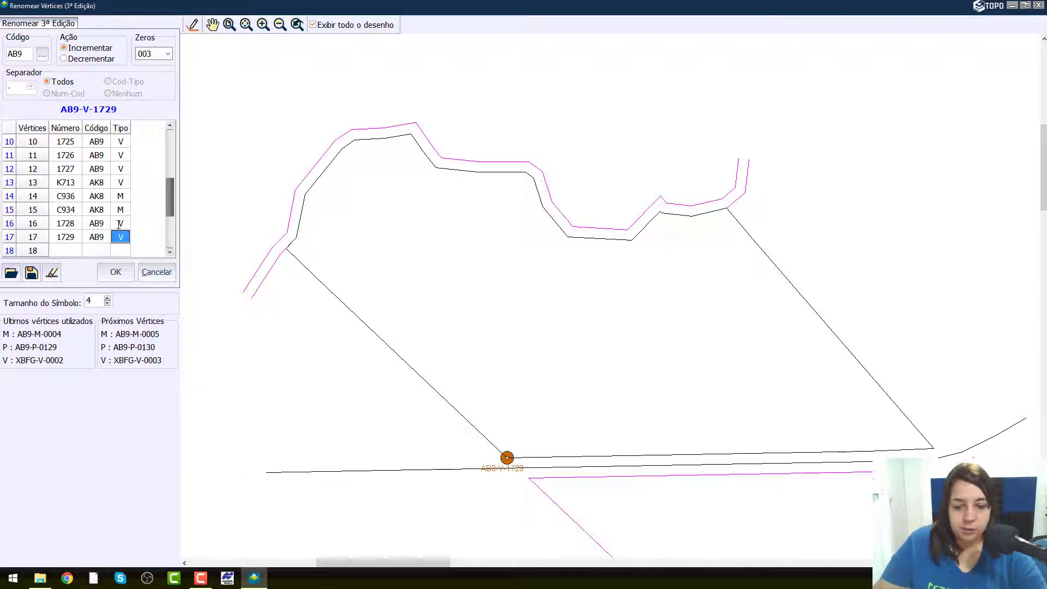
Set vertex 17 at the parcel's southwest corner to type M with number 4475, and continue the sequence to vertex 18 as 4476
left_click(171, 253)
left_click(170, 252)
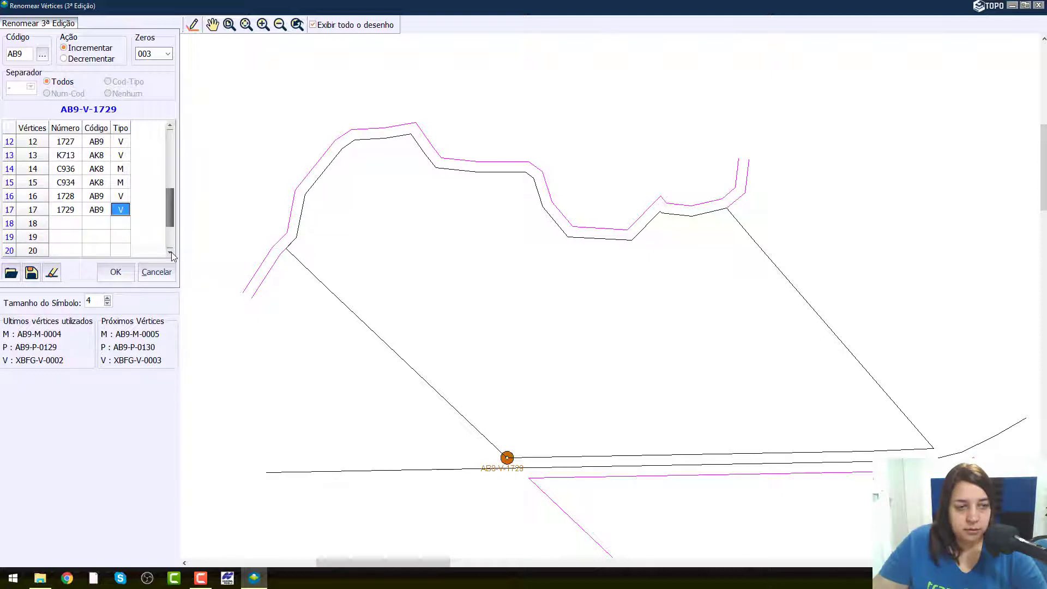
left_click(170, 252)
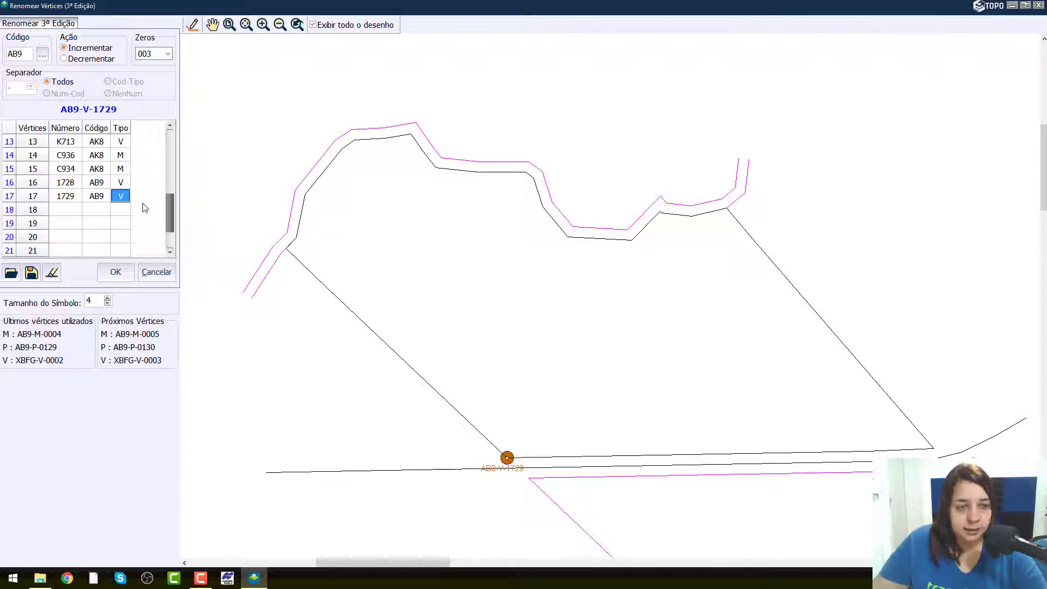
type("M")
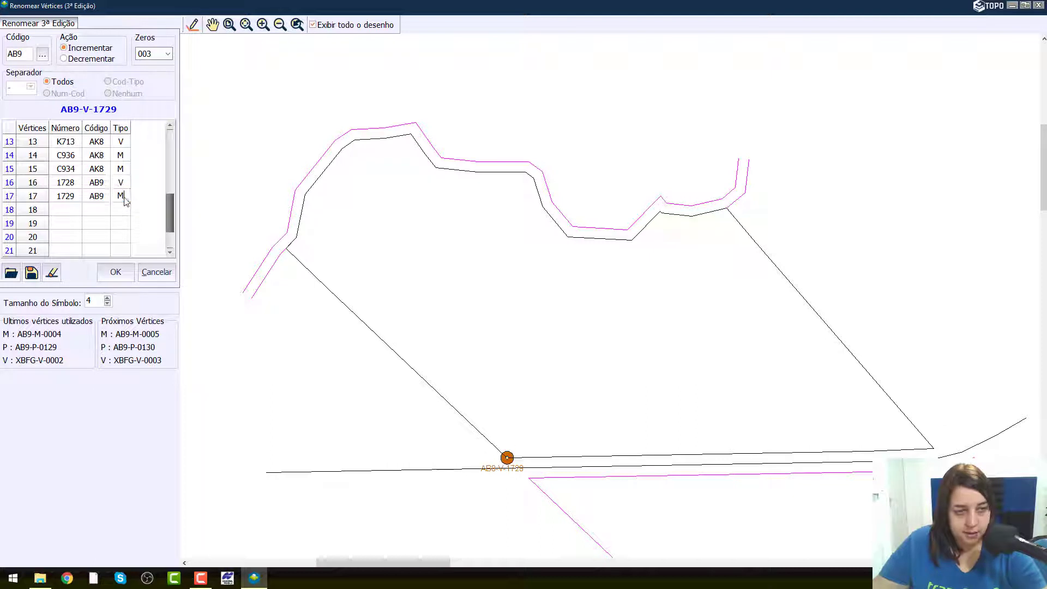
left_click(65, 197)
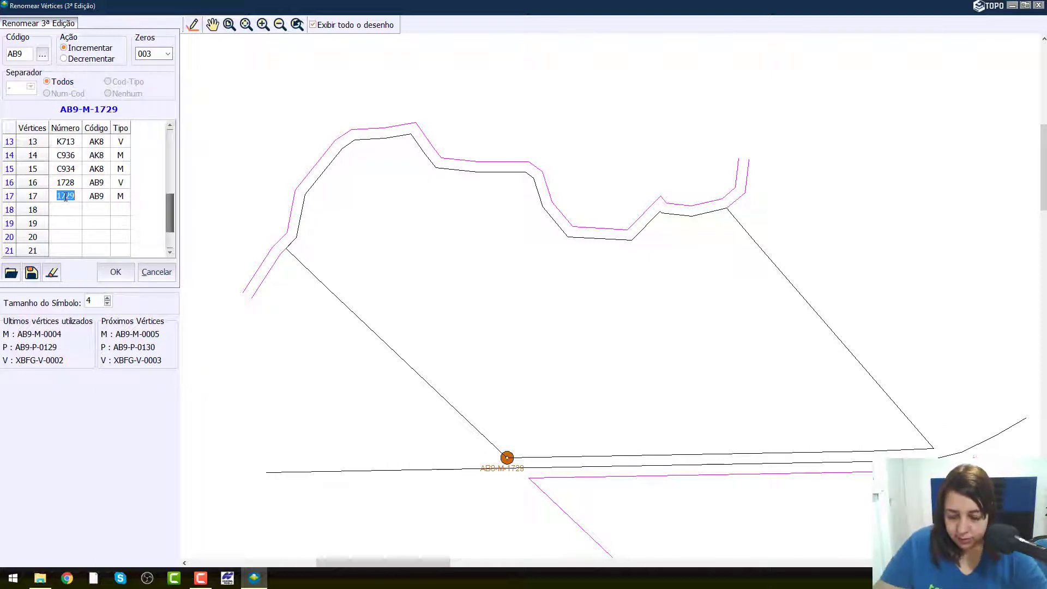
type("4475")
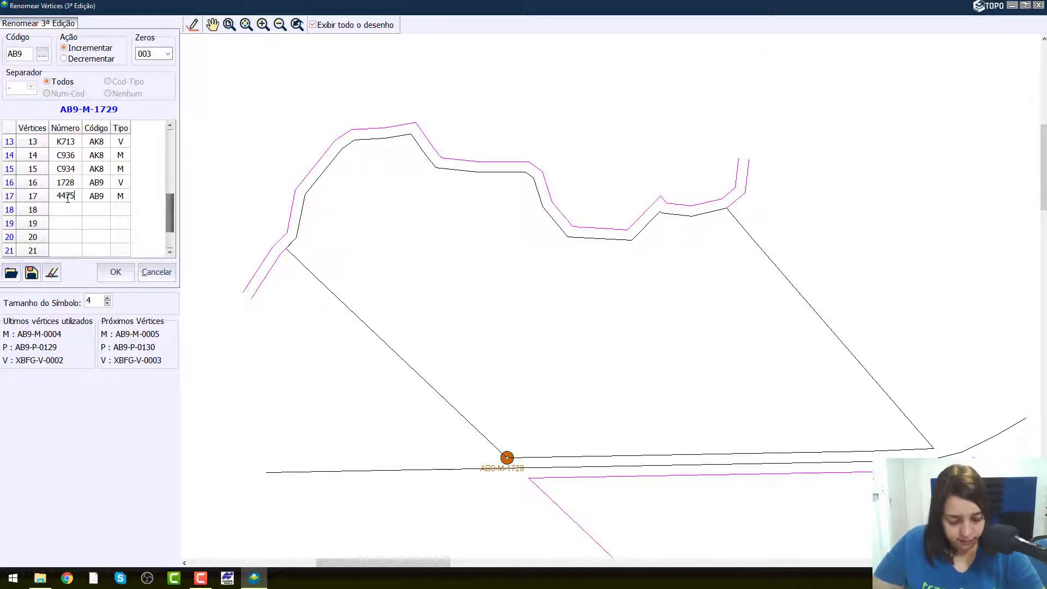
left_click(69, 210)
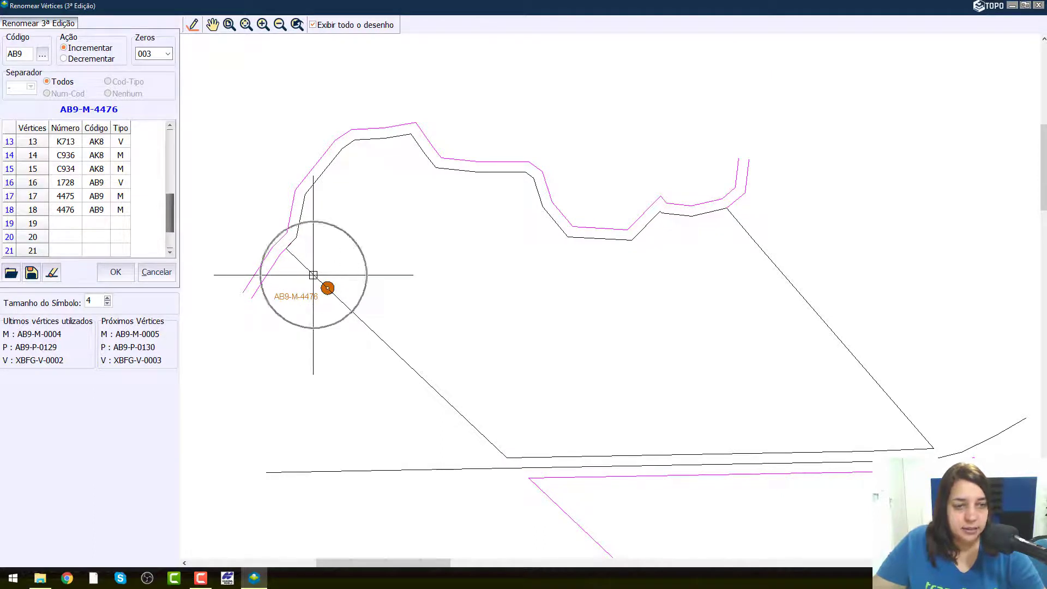
Assign vertex 19 at the parcel's western corner the number 1729 with code AB9 and type V
left_click(70, 224)
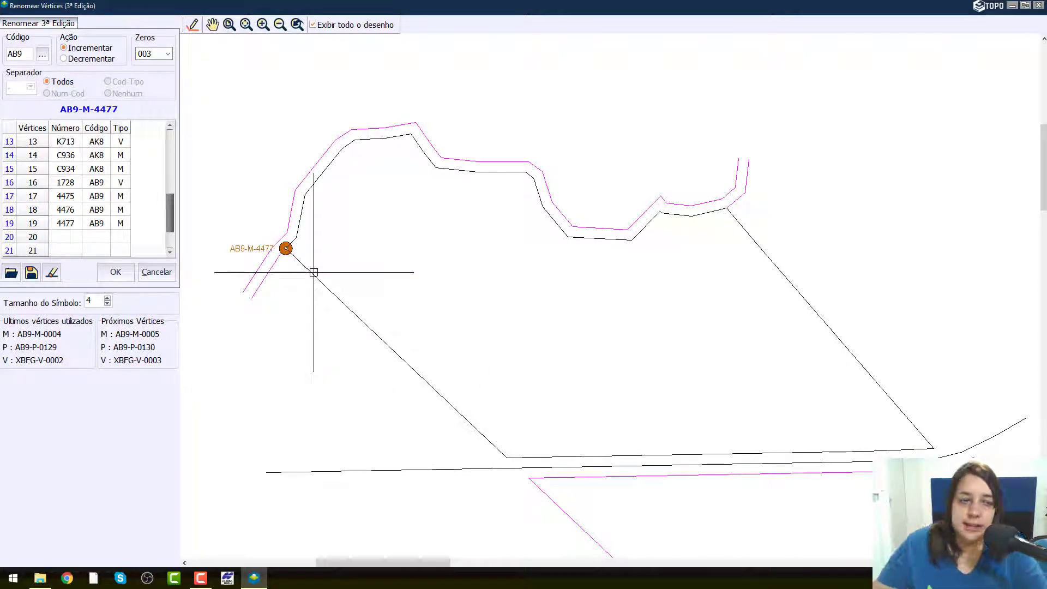
left_click(75, 228)
key("BackSpace")
key("BackSpace")
key("BackSpace")
key("BackSpace")
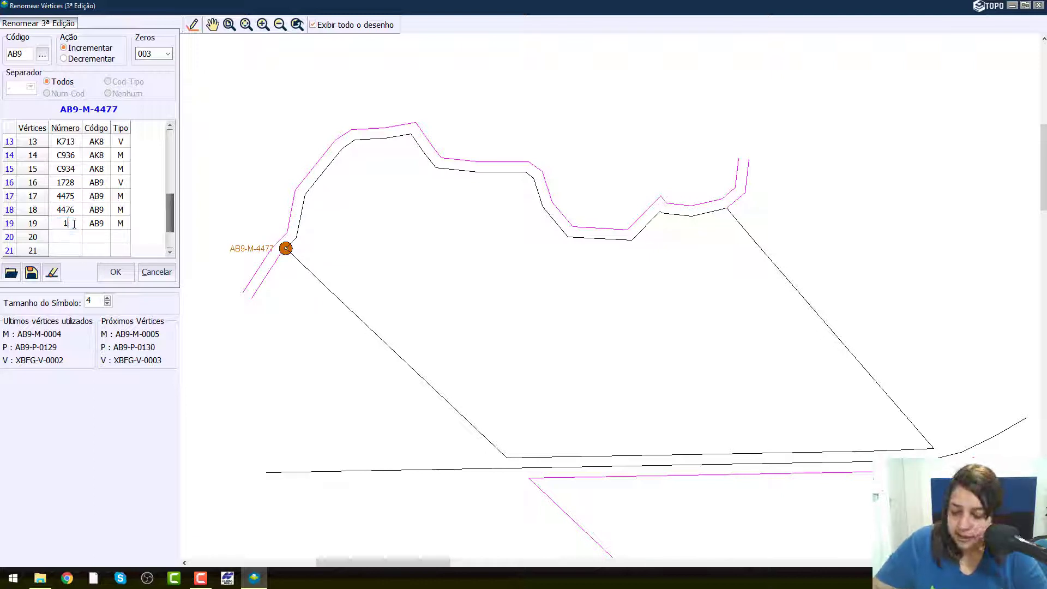
type("1729")
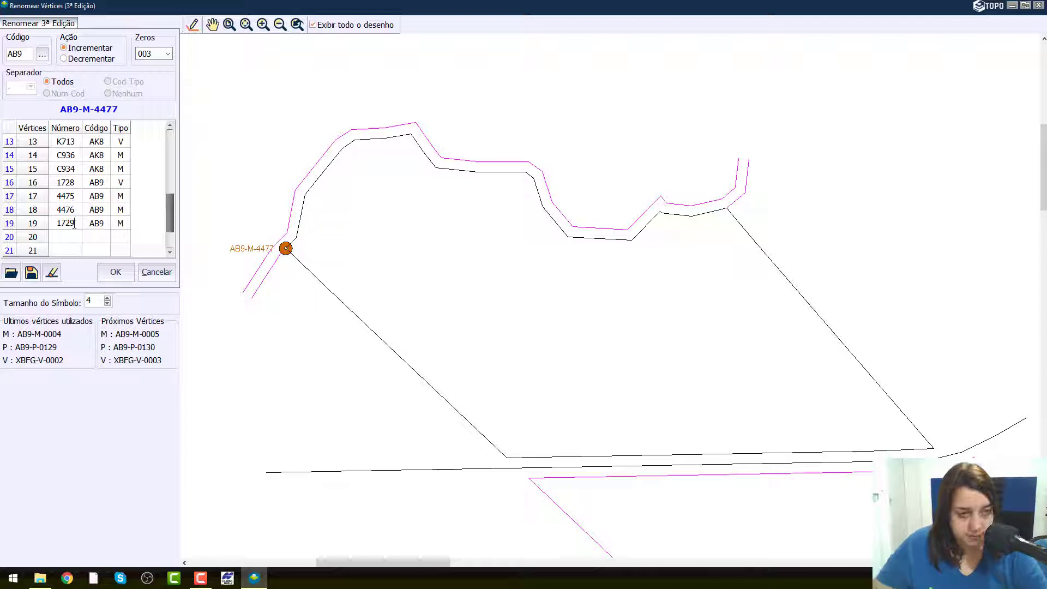
left_click(120, 223)
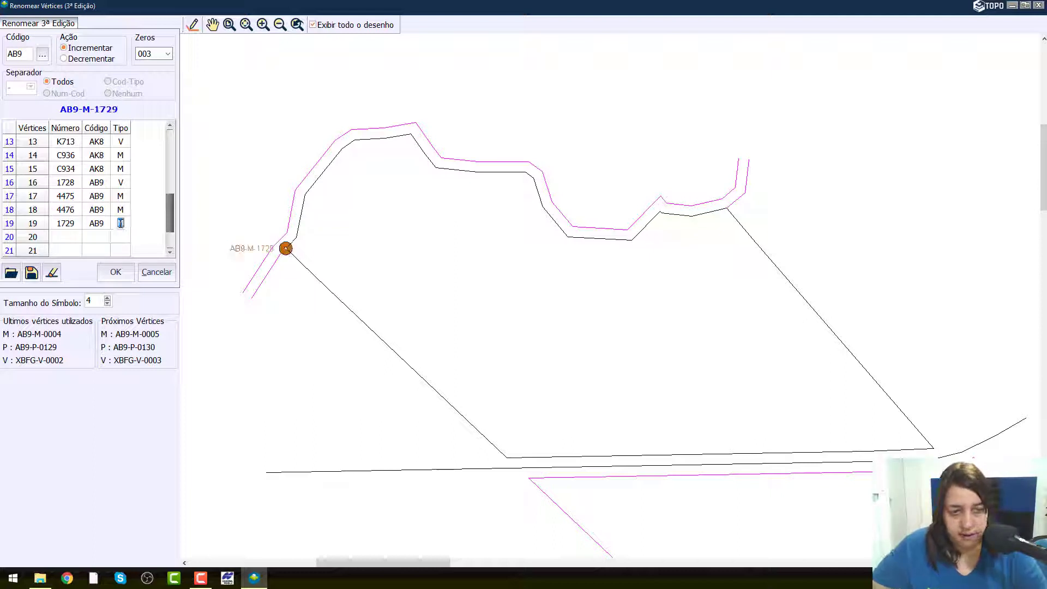
type("V")
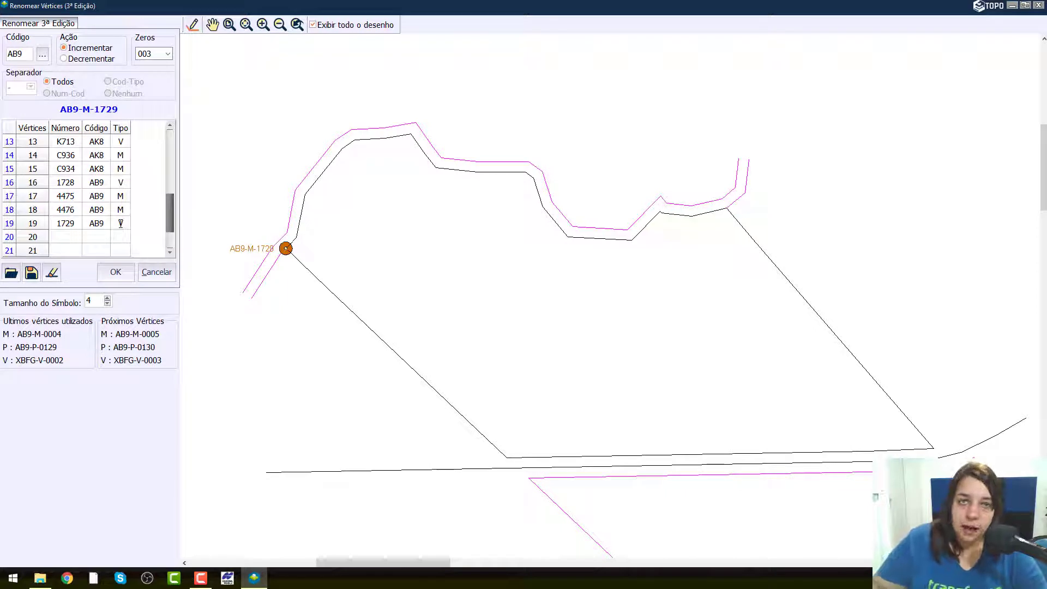
Number vertices 20 to 24 consecutively from 1730 to 1734 with code AB9 and type V
key("Return")
key("Return")
key("Return")
key("Return")
key("Return")
key("Return")
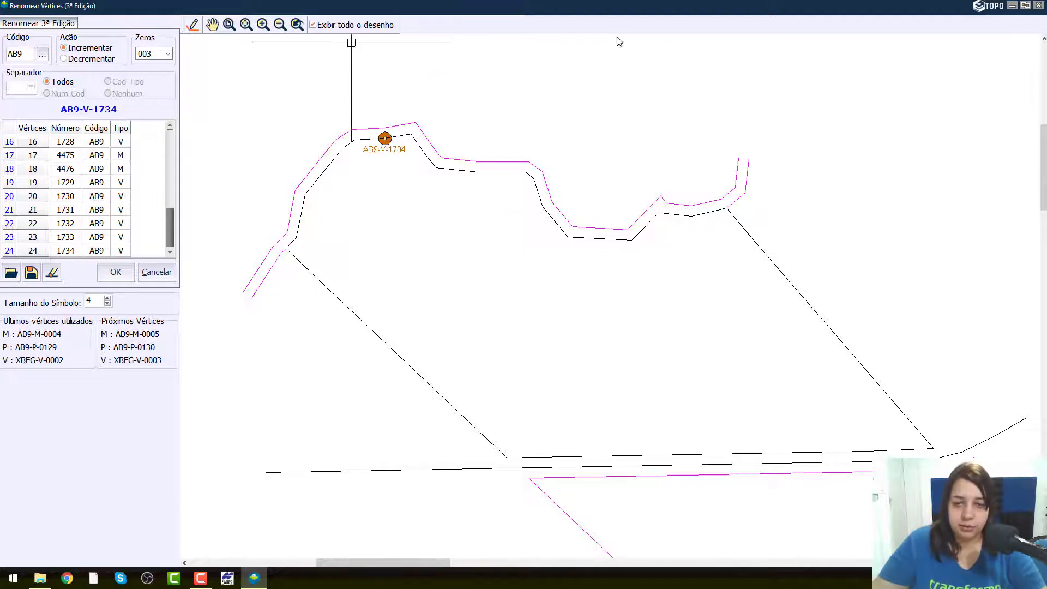
Accept the vertex renaming and save AB9-M-4476 and AB9-V-1734 in memory as the last vertices used
left_click(118, 277)
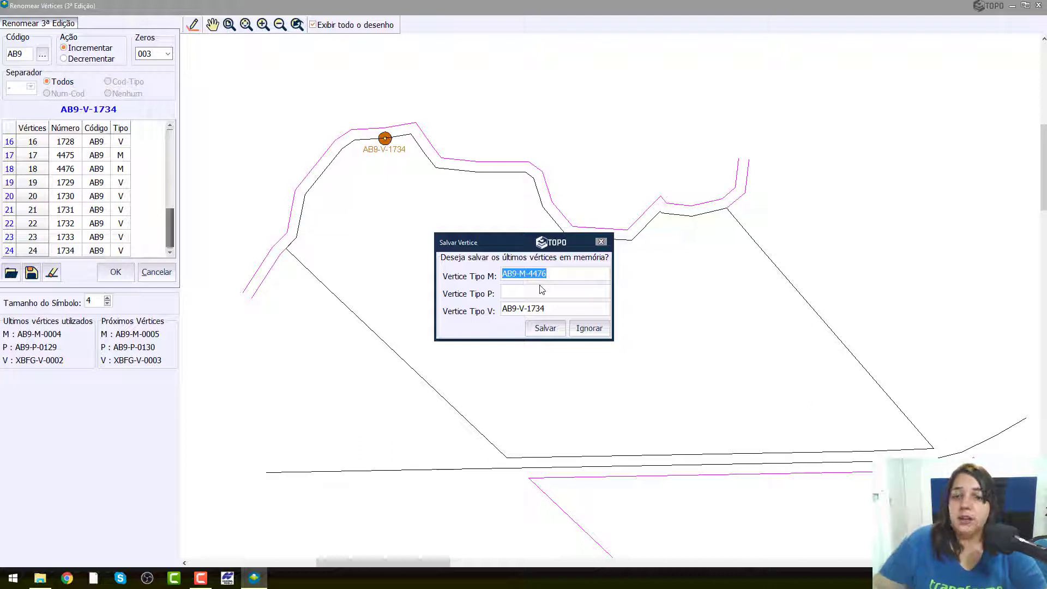
key("ctrl")
key("ctrl")
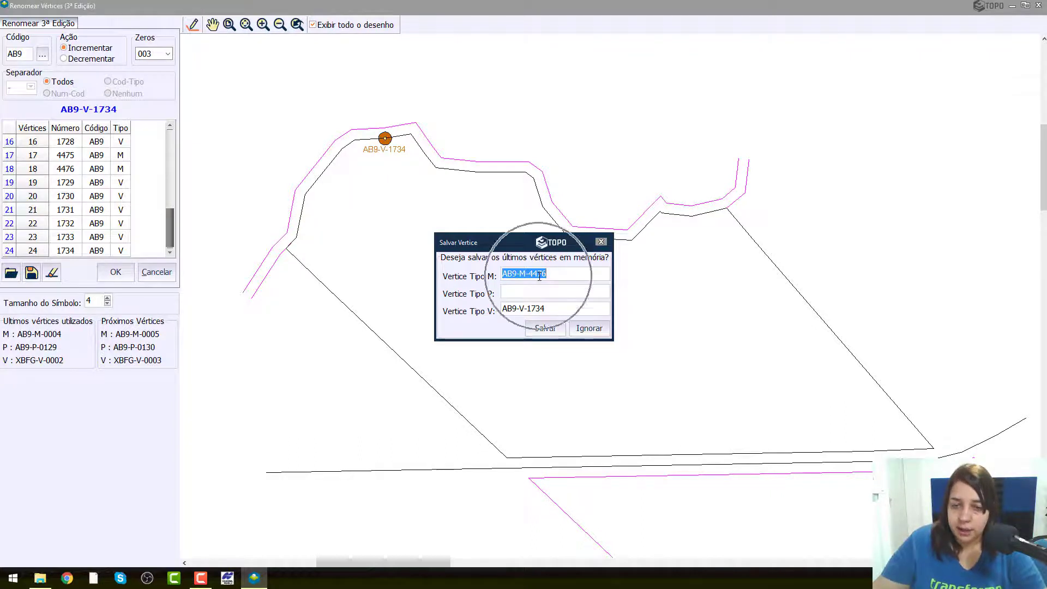
key("ctrl")
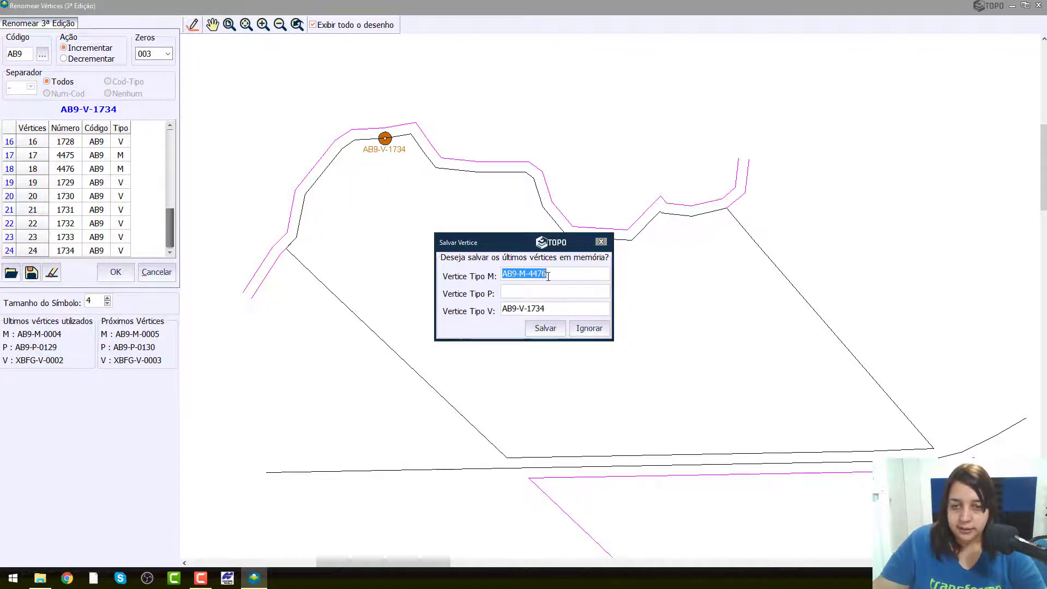
key("ctrl")
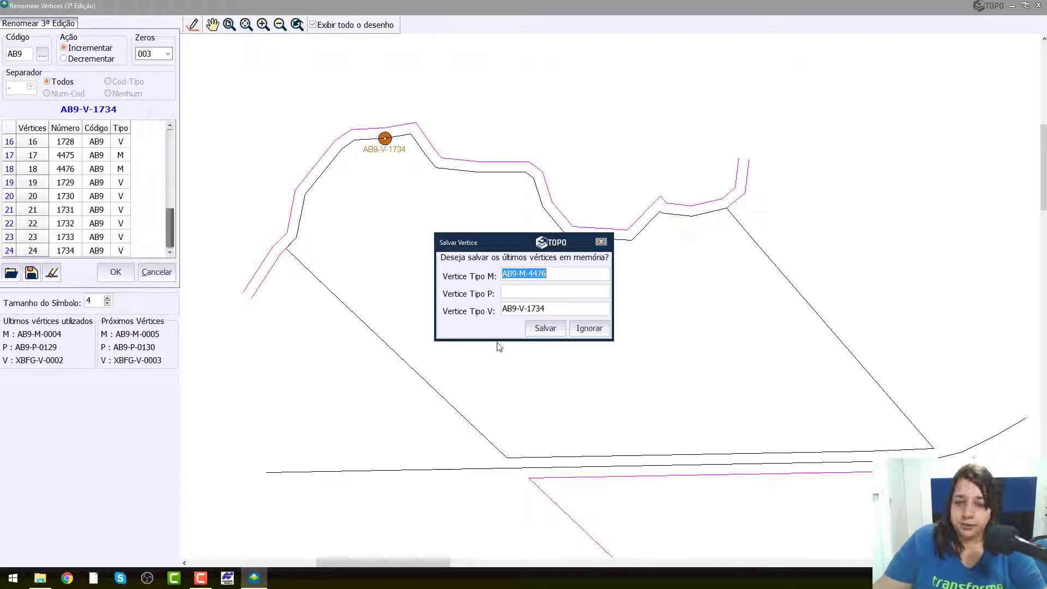
left_click(544, 328)
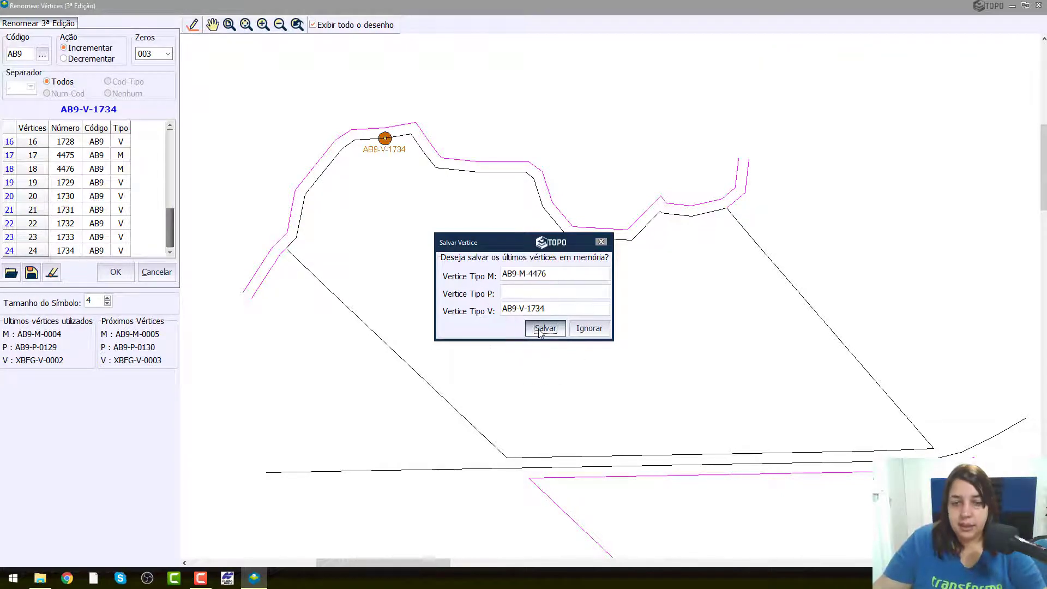
left_click(152, 346)
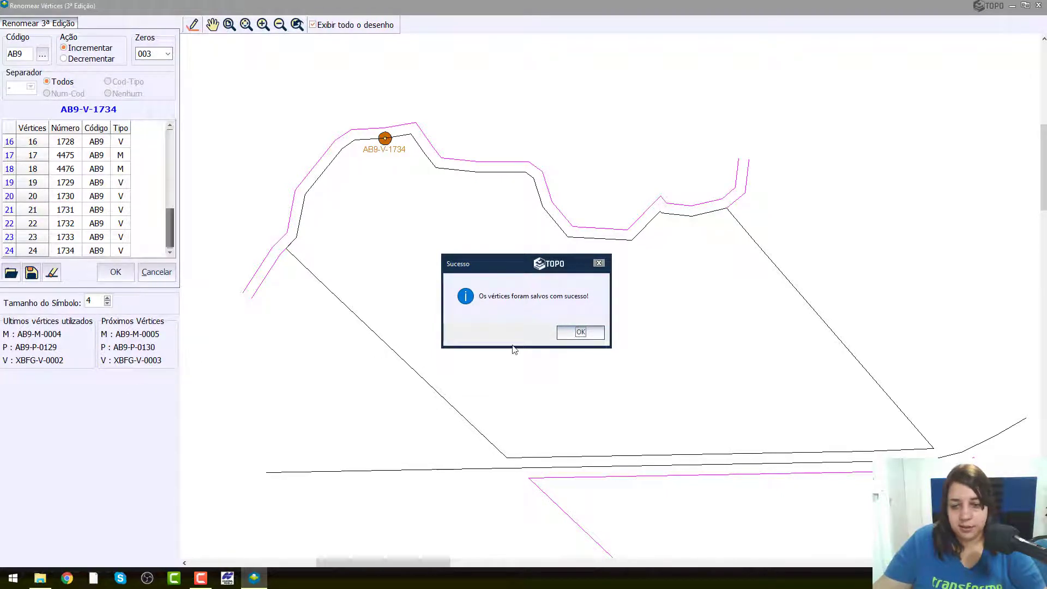
left_click(582, 332)
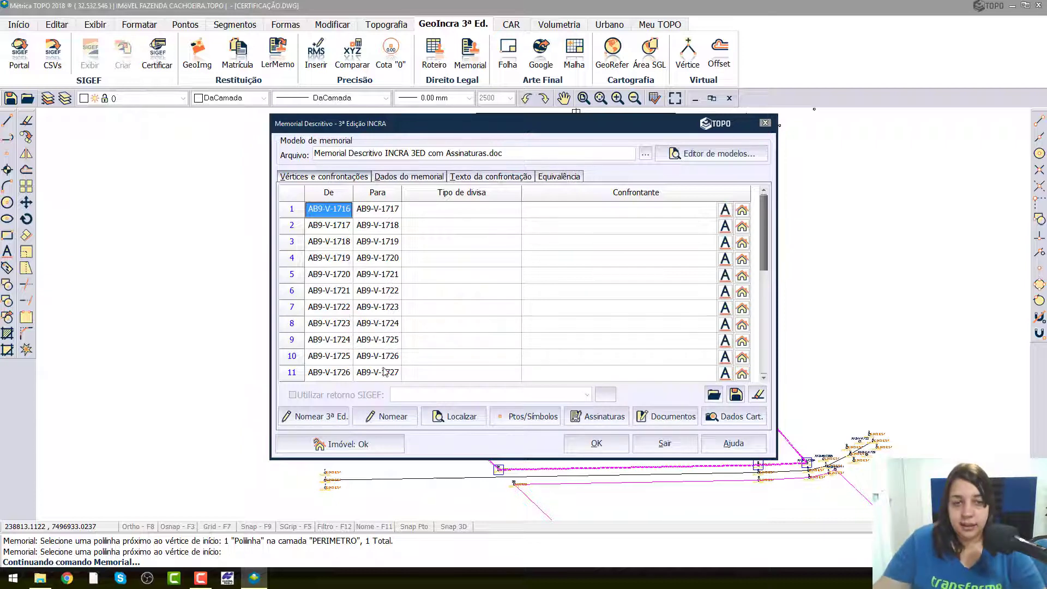
Start placing points and symbols on the parcel polyline, including Símbolos in INCRA mode
left_click(316, 417)
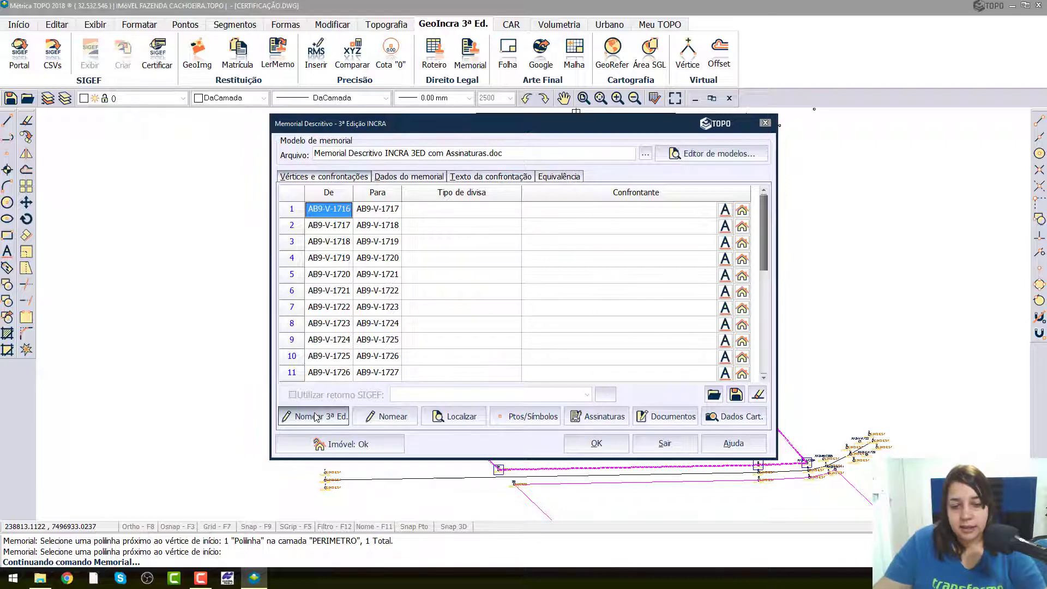
left_click(528, 417)
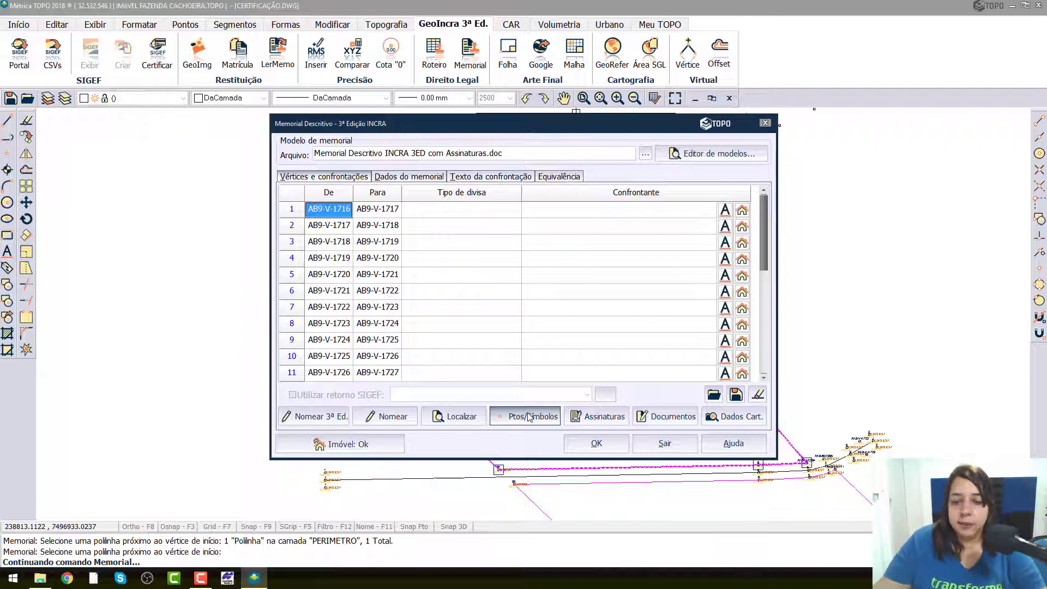
left_click(528, 417)
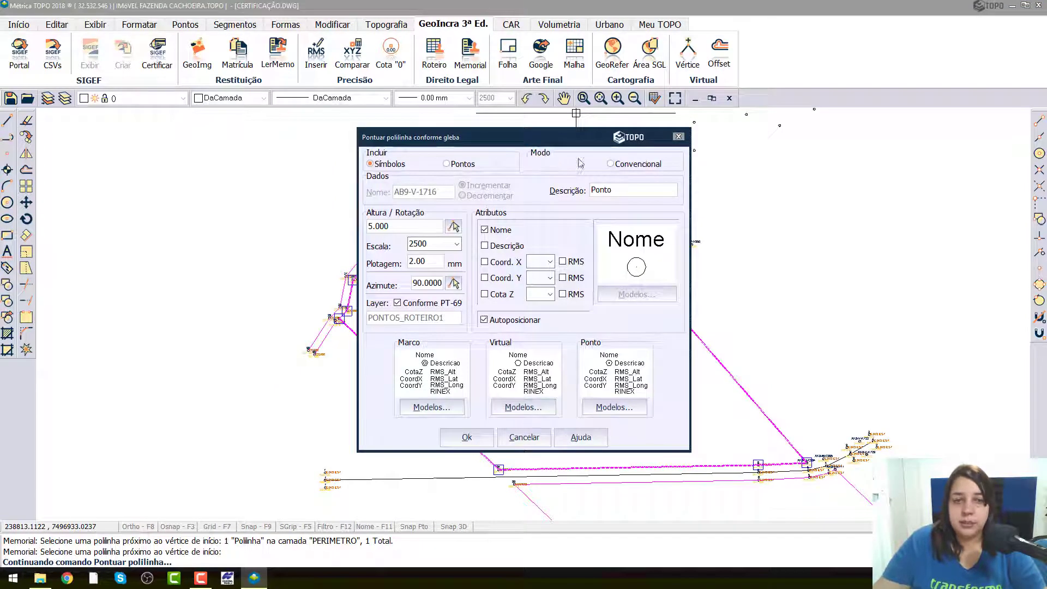
left_click(382, 172)
left_click(394, 161)
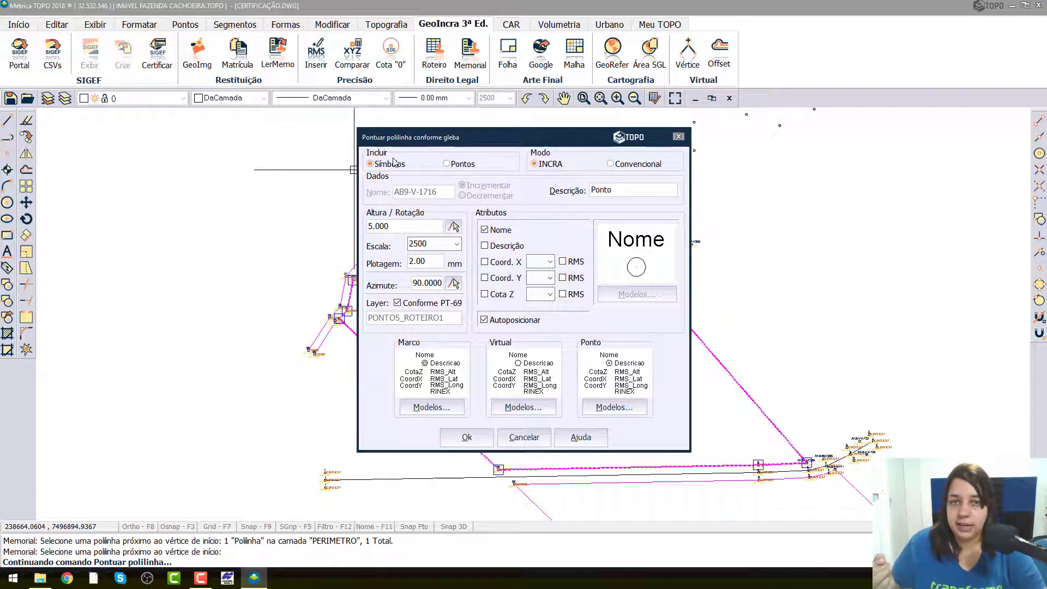
left_click(553, 165)
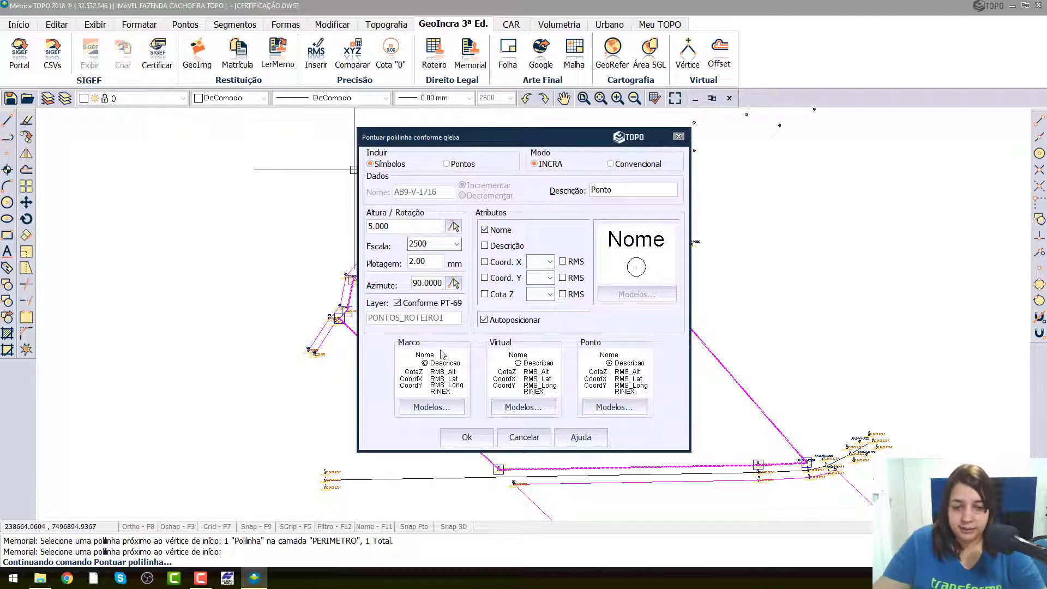
Insert the vertex symbols with names at scale 2500, 2.00 mm plot size and azimuth 90, using the PT-69 layer
left_click(518, 364)
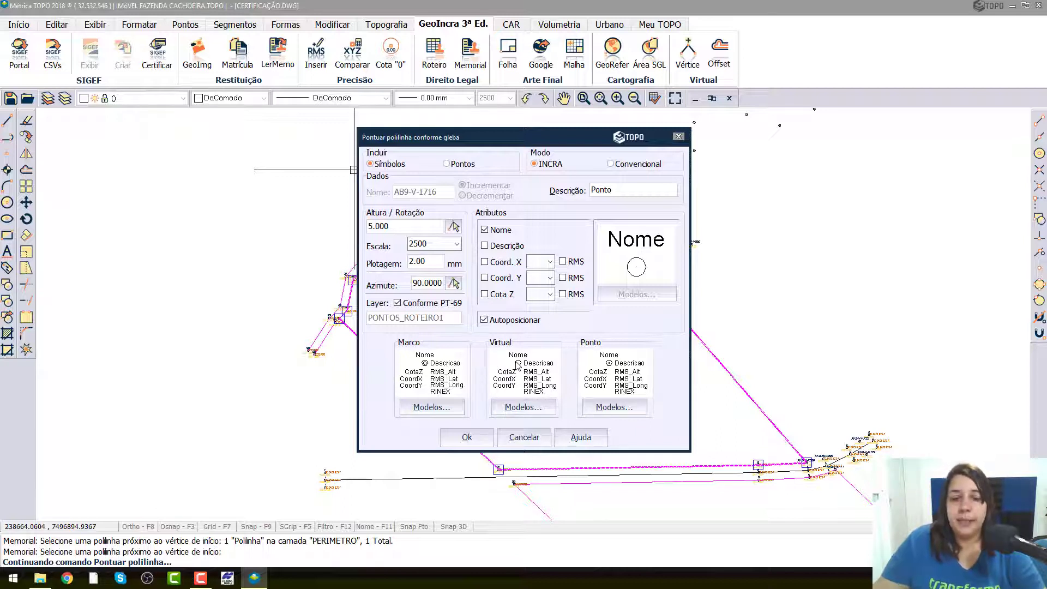
left_click(485, 222)
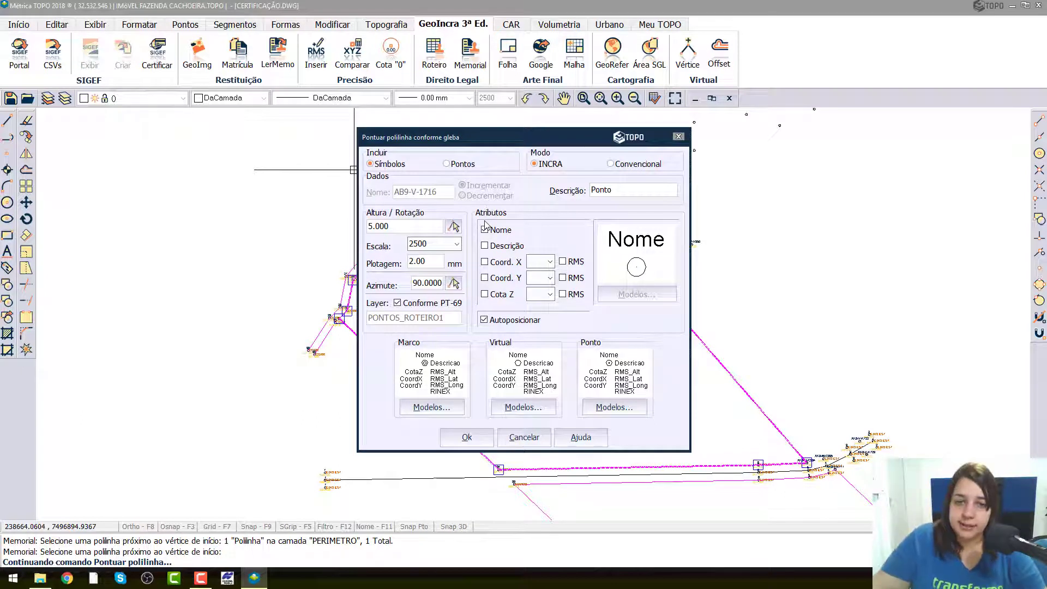
left_click(440, 243)
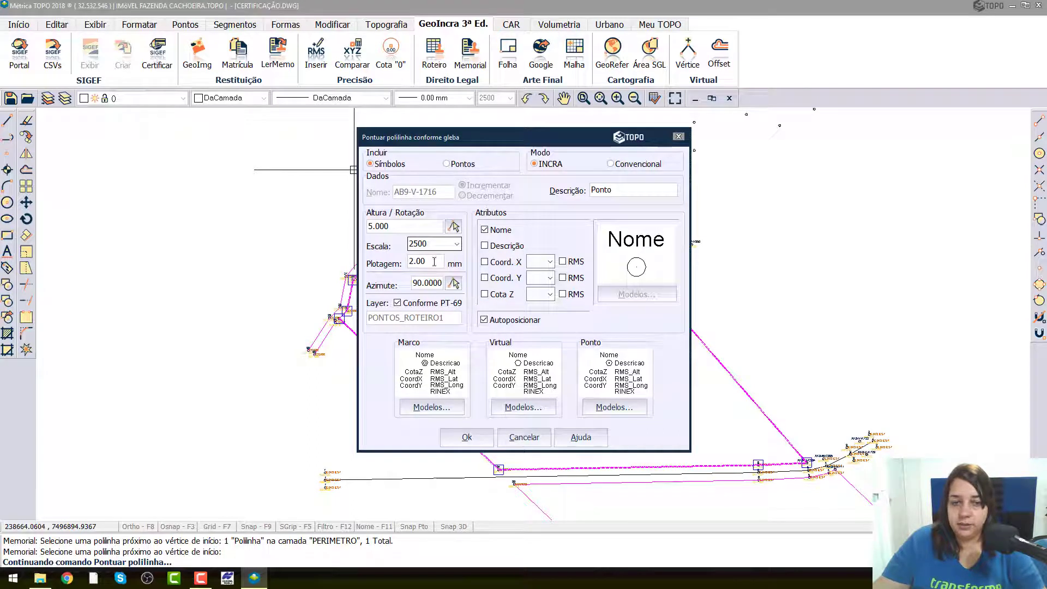
left_click(434, 262)
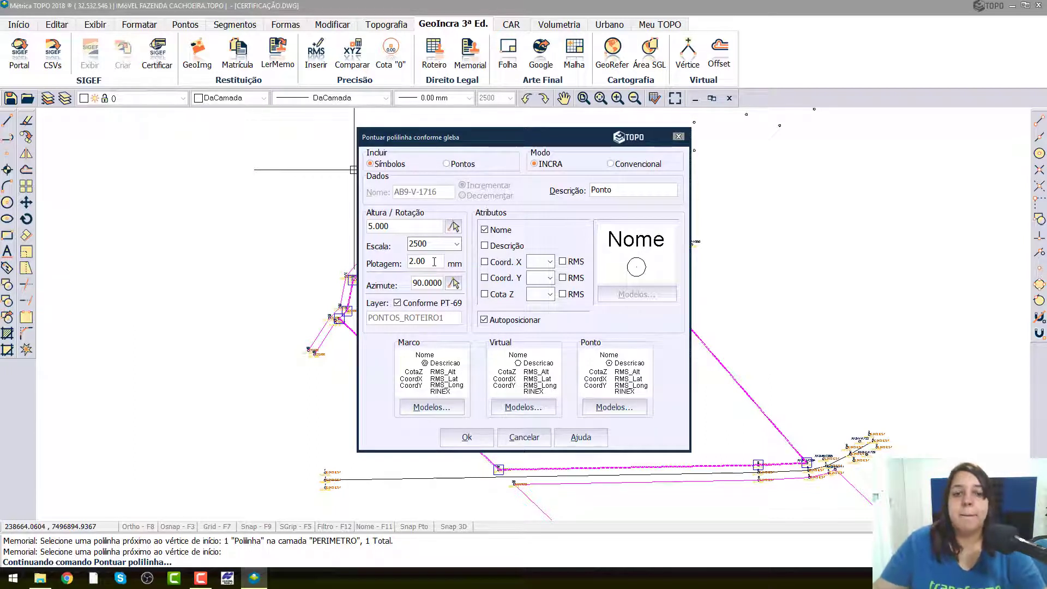
left_click(433, 281)
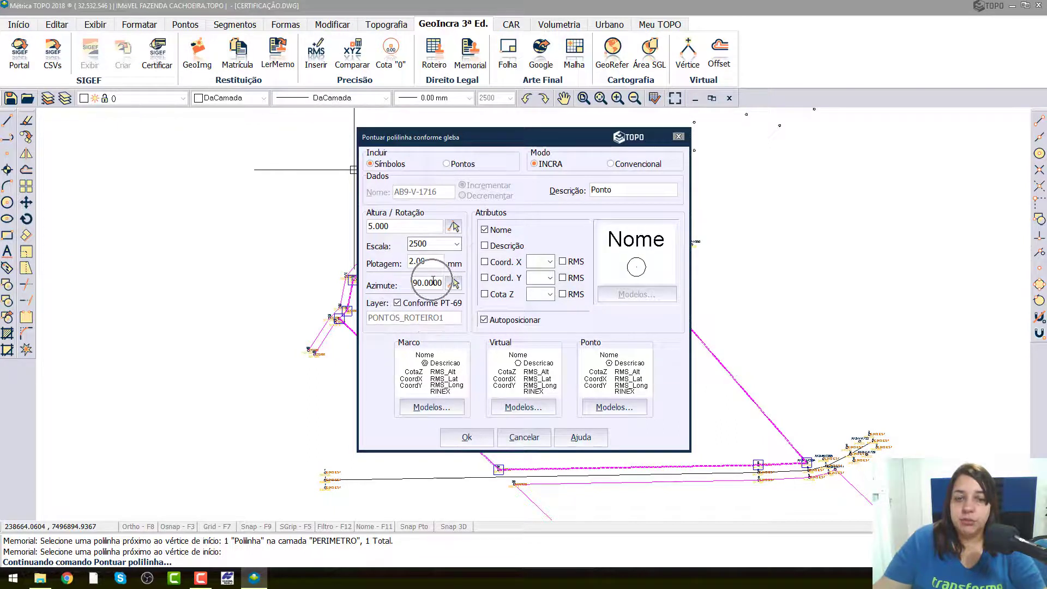
left_click(399, 304)
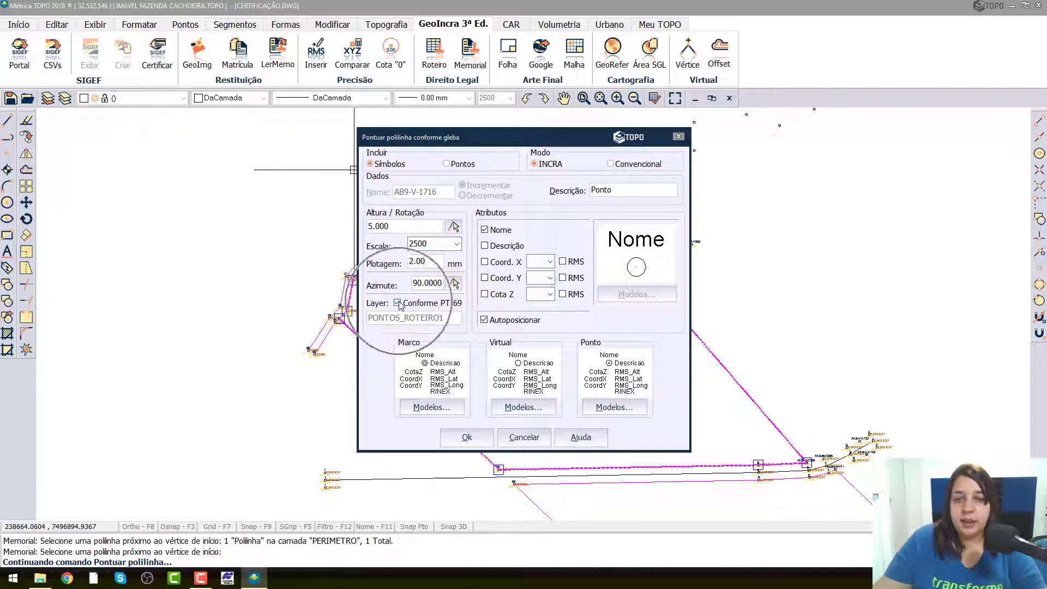
key("ctrl")
key("ctrl")
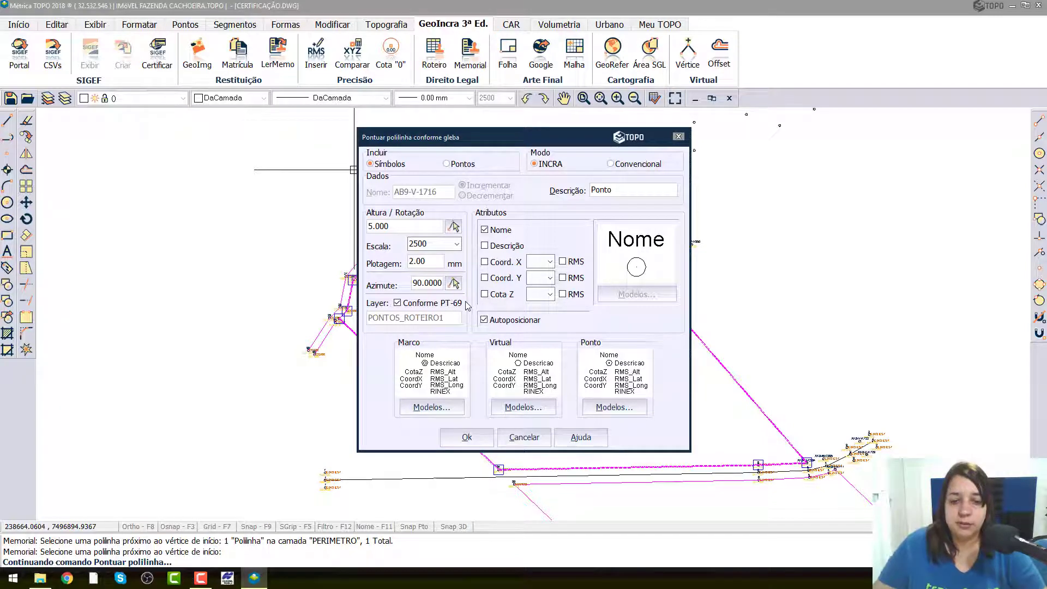
left_click(482, 439)
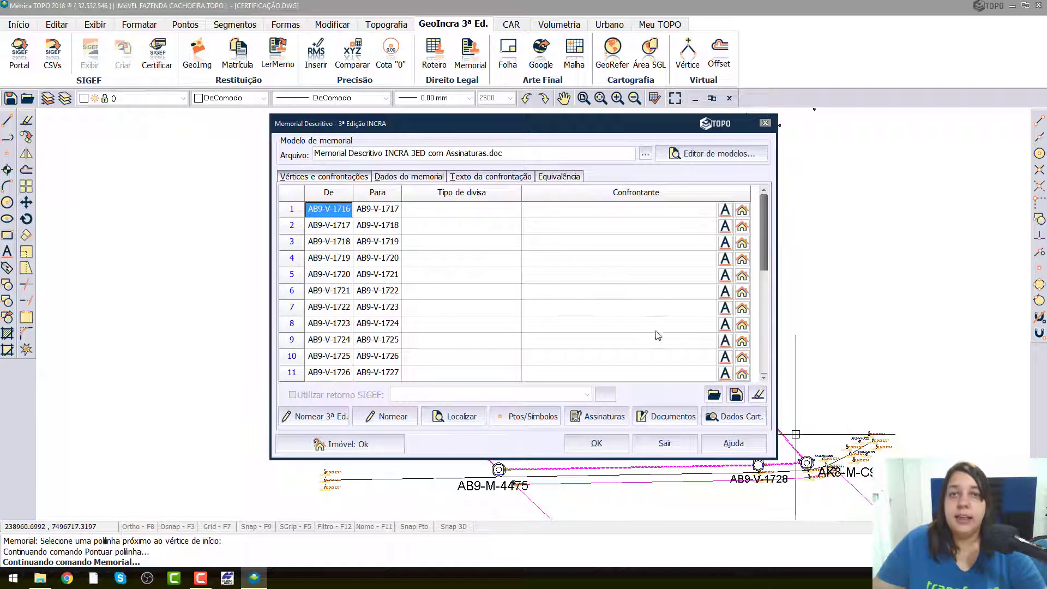
Examine the De and Para vertices from AB9-V-1716 to AK8-V-K713 to identify the segments of the first boundary stretch
left_click(464, 193)
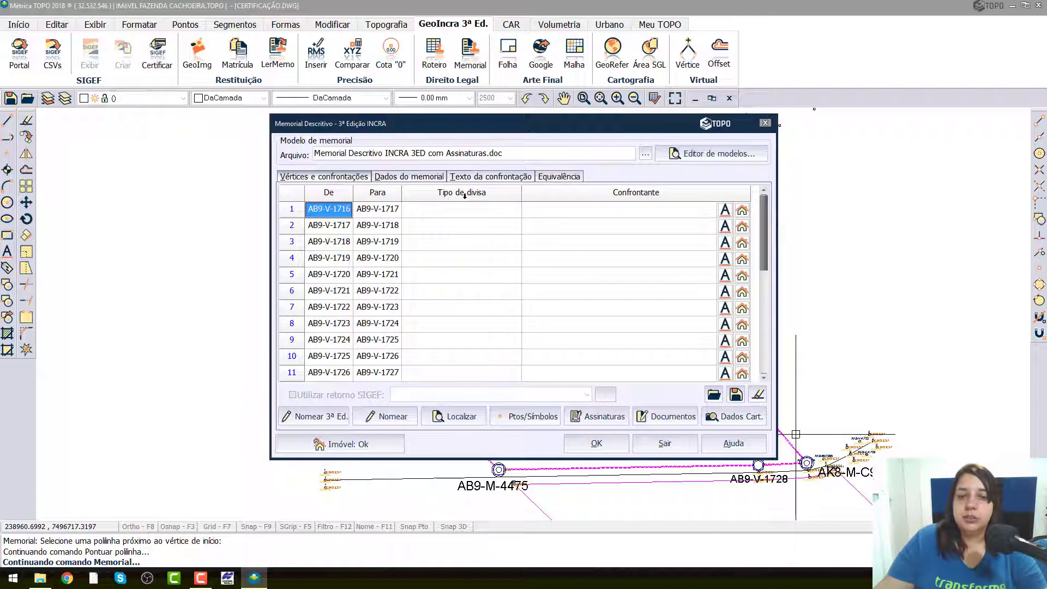
left_click(341, 211)
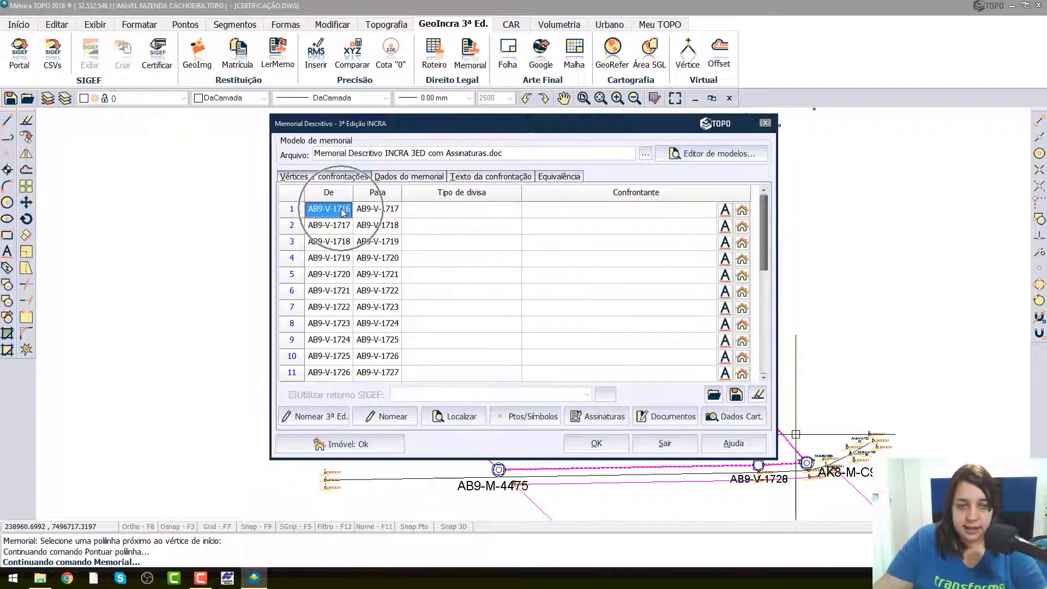
left_click(344, 212)
left_click(342, 210)
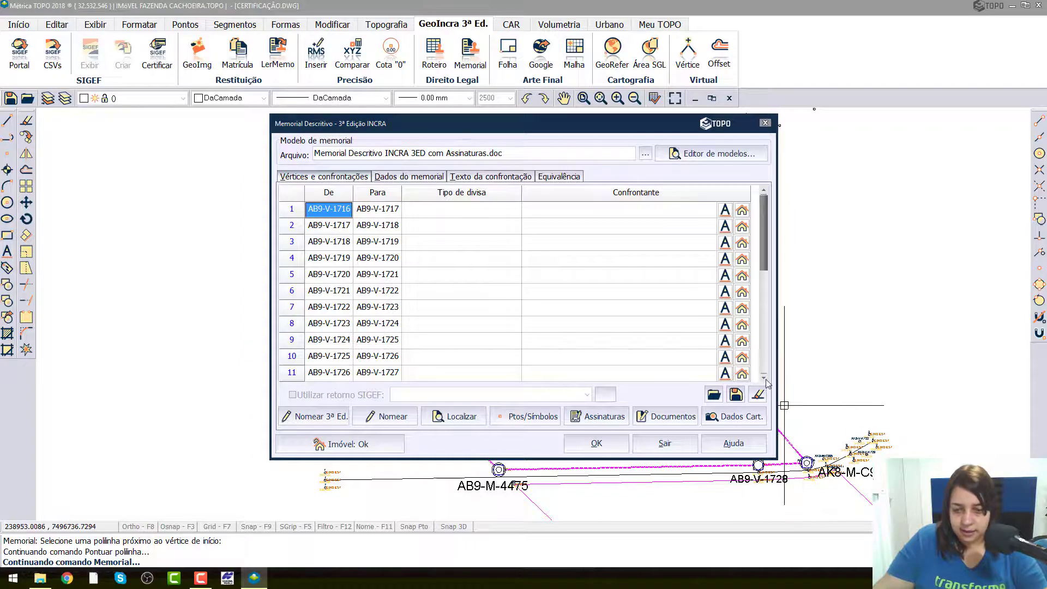
scroll(765, 379, "down", 3)
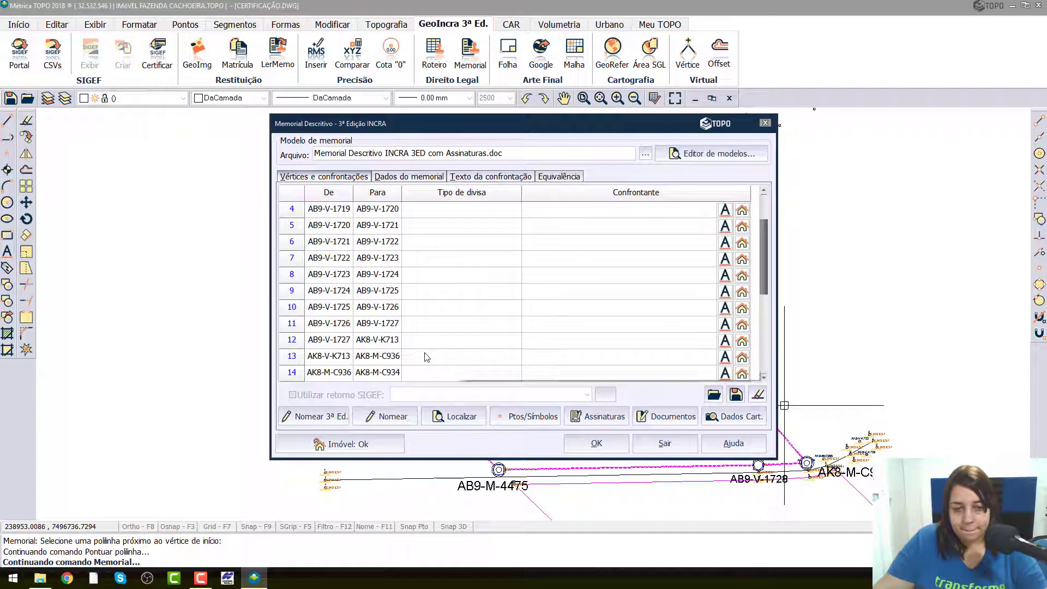
double_click(376, 341)
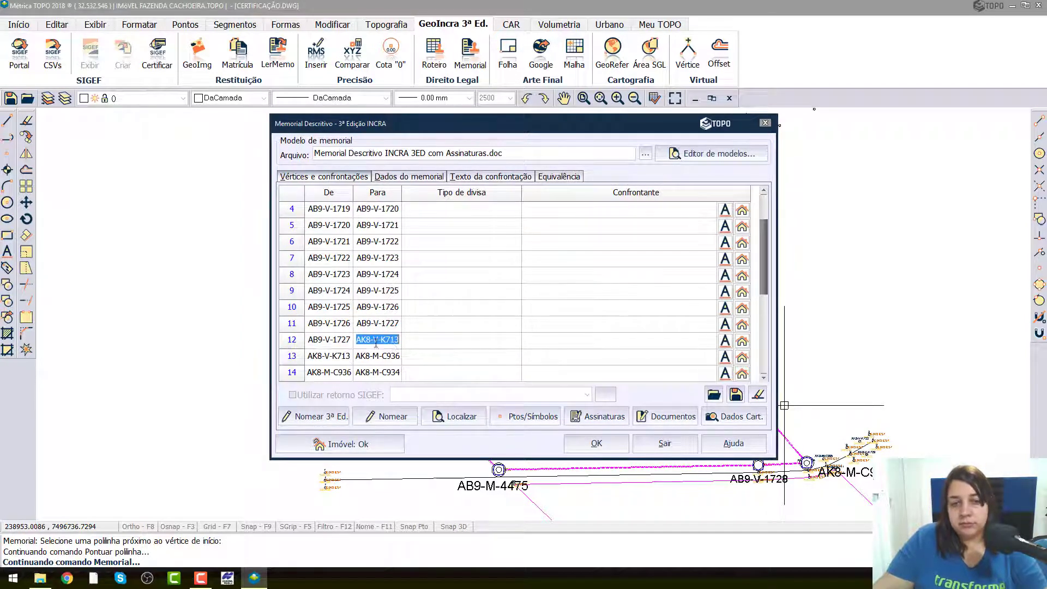
key("ctrl+c")
key("ctrl+c")
key("ctrl+c")
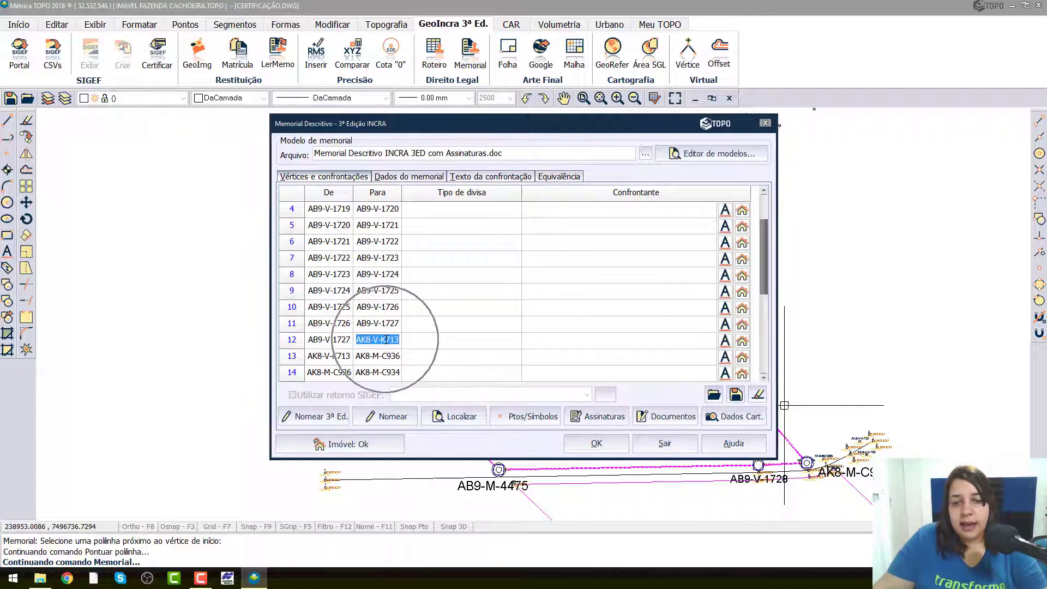
key("ctrl+c")
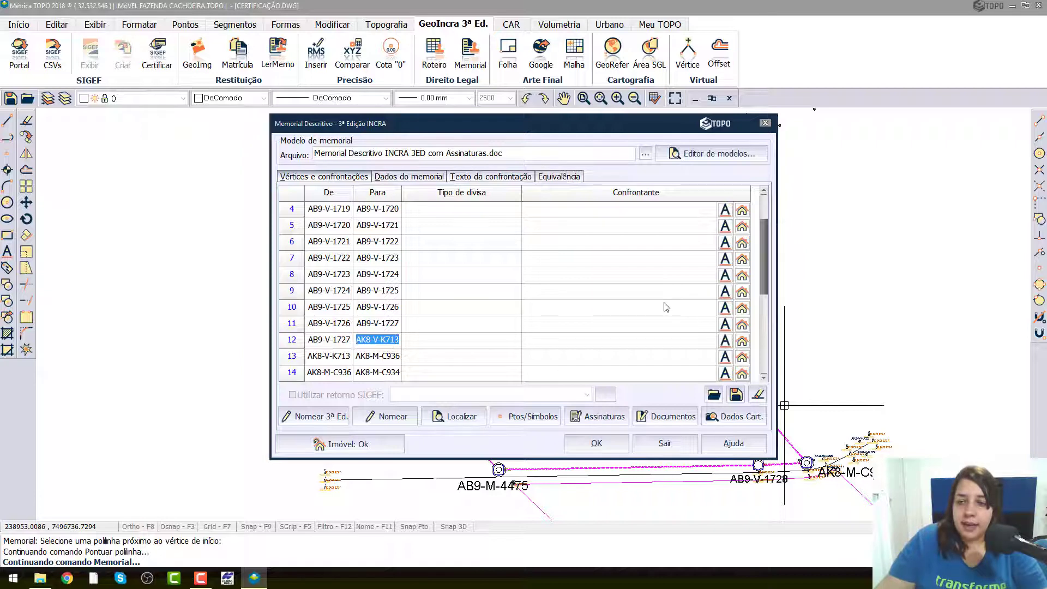
left_click_drag(764, 240, 766, 216)
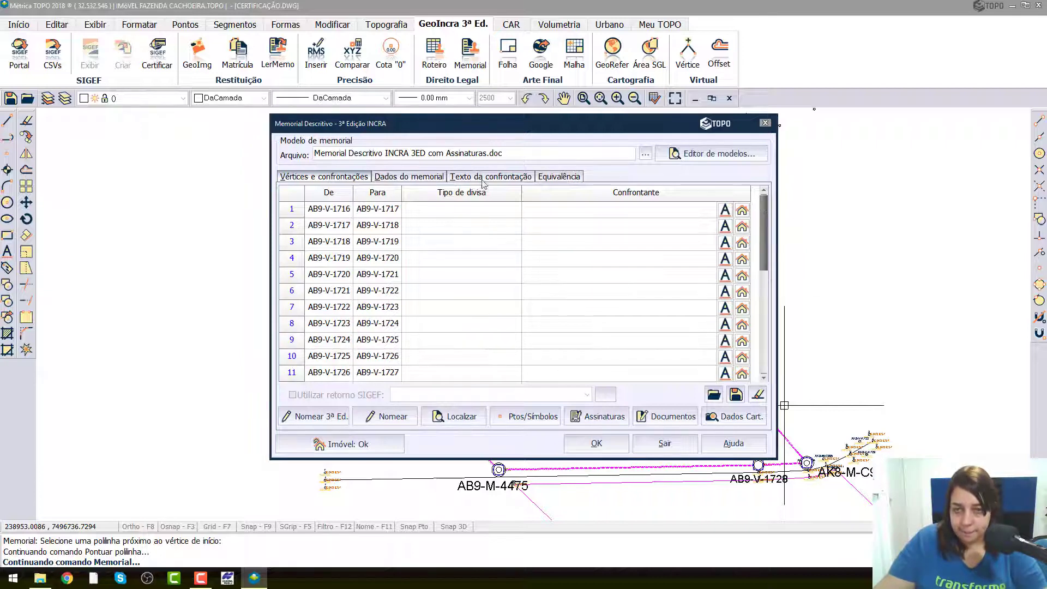
Set the boundary type of segment 1, from AB9-V-1716 to AB9-V-1717, to Ribeirão
left_click(505, 210)
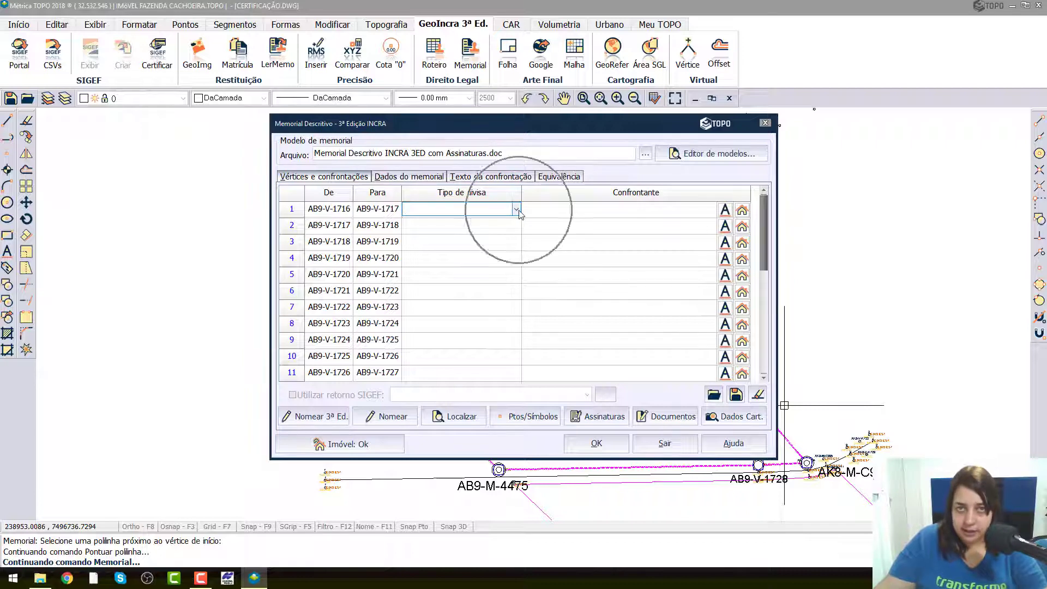
left_click(516, 209)
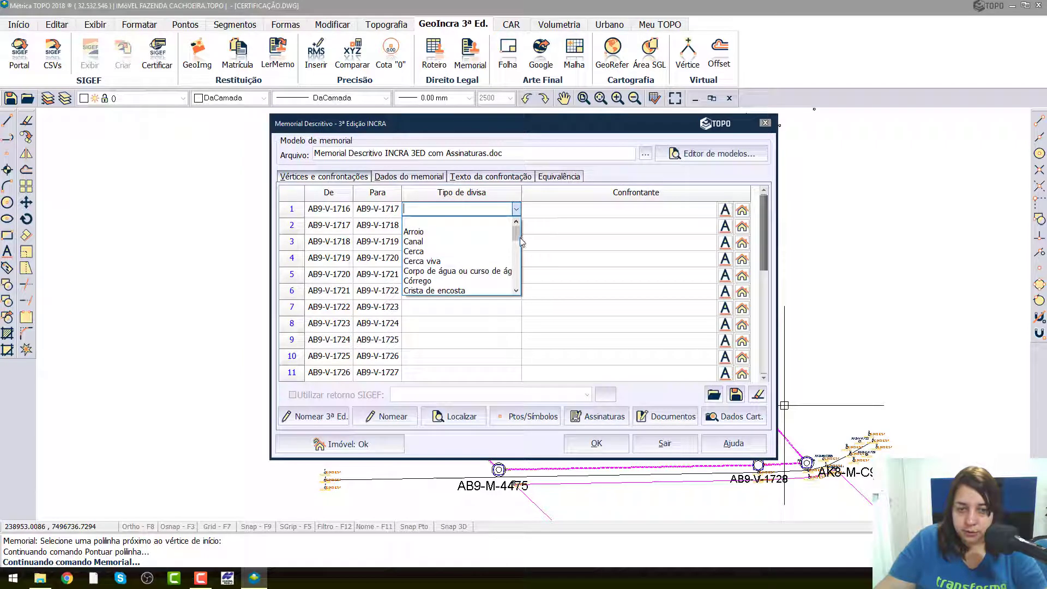
left_click_drag(519, 239, 500, 276)
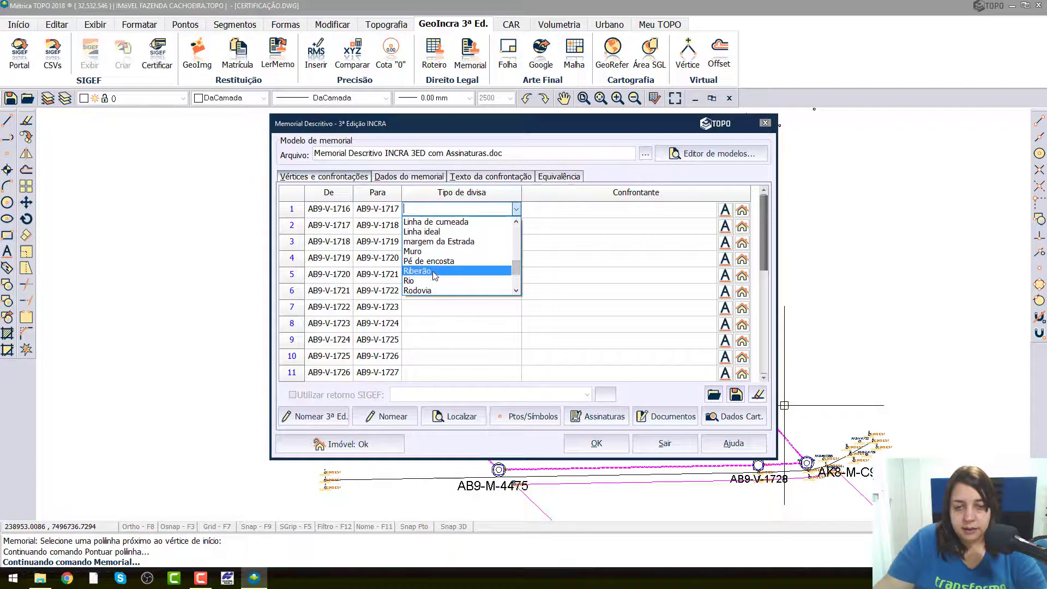
key("ctrl")
key("ctrl")
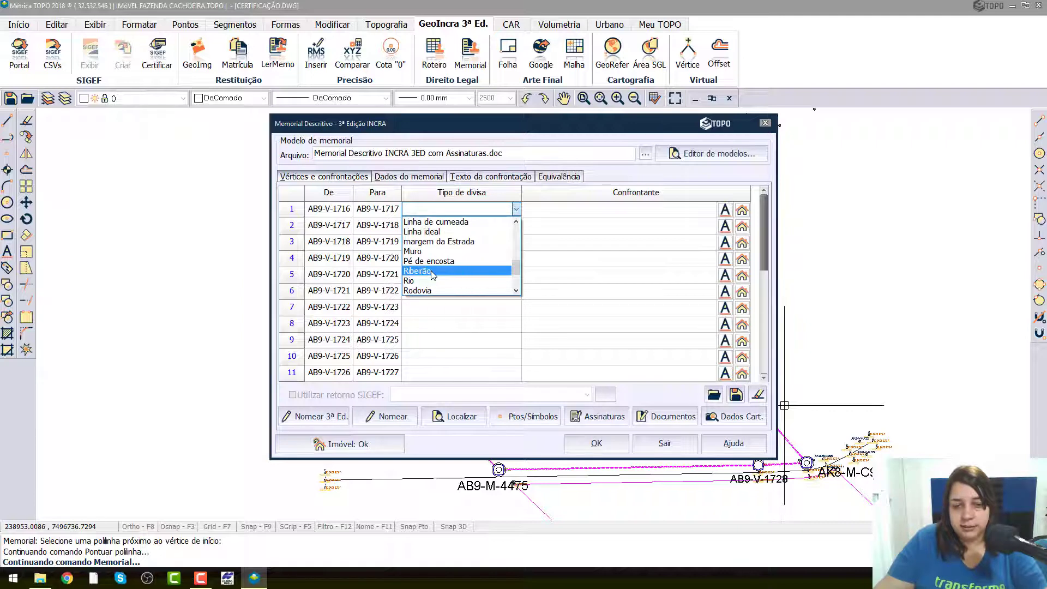
left_click(434, 271)
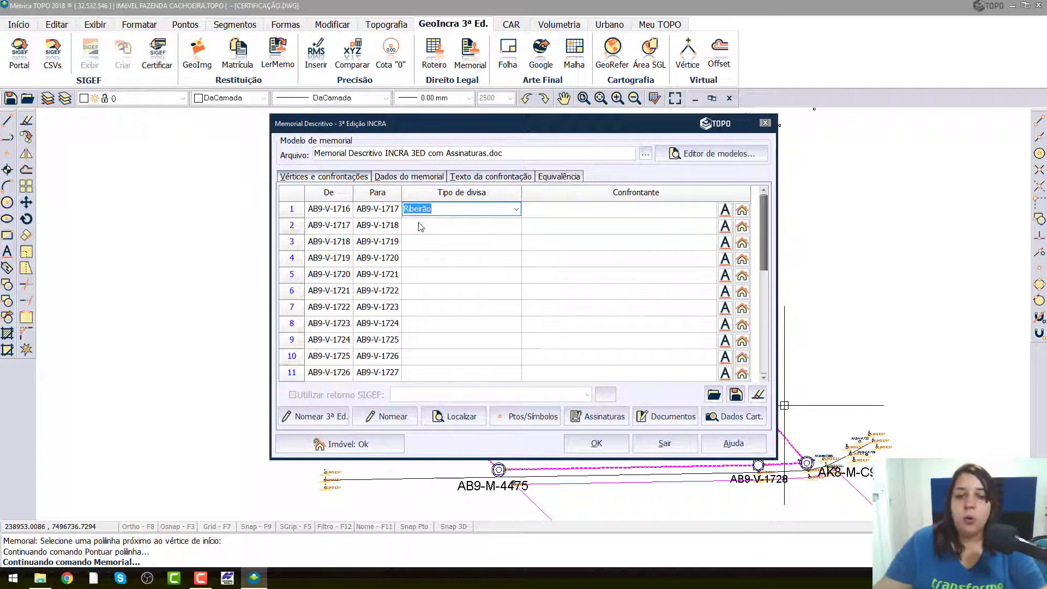
left_click(765, 377)
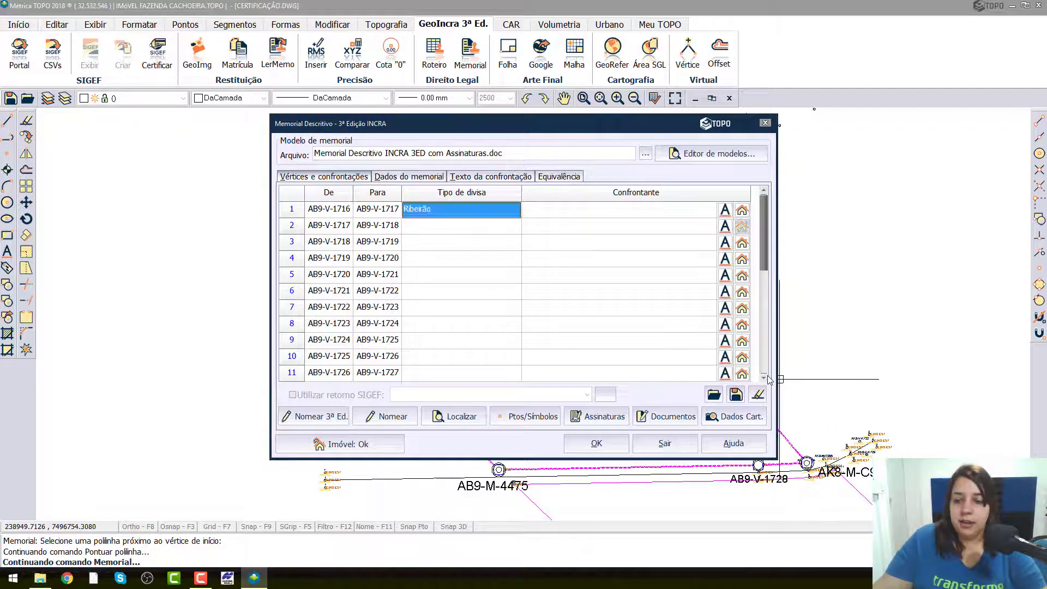
scroll(766, 265, "up", 1)
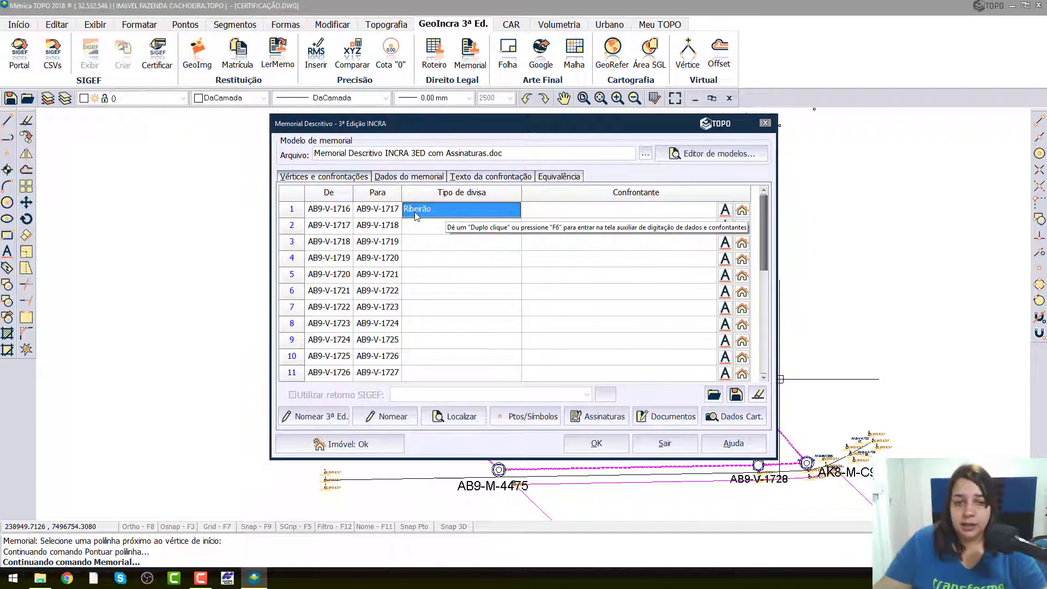
Check the vertex labels in the drawing behind the dialog and set the boundary type of segment 13, starting at AK8-V-K713, to Cerca
mouse_move(559, 127)
left_mouse_down()
mouse_move(278, 169)
mouse_move(267, 67)
left_mouse_up()
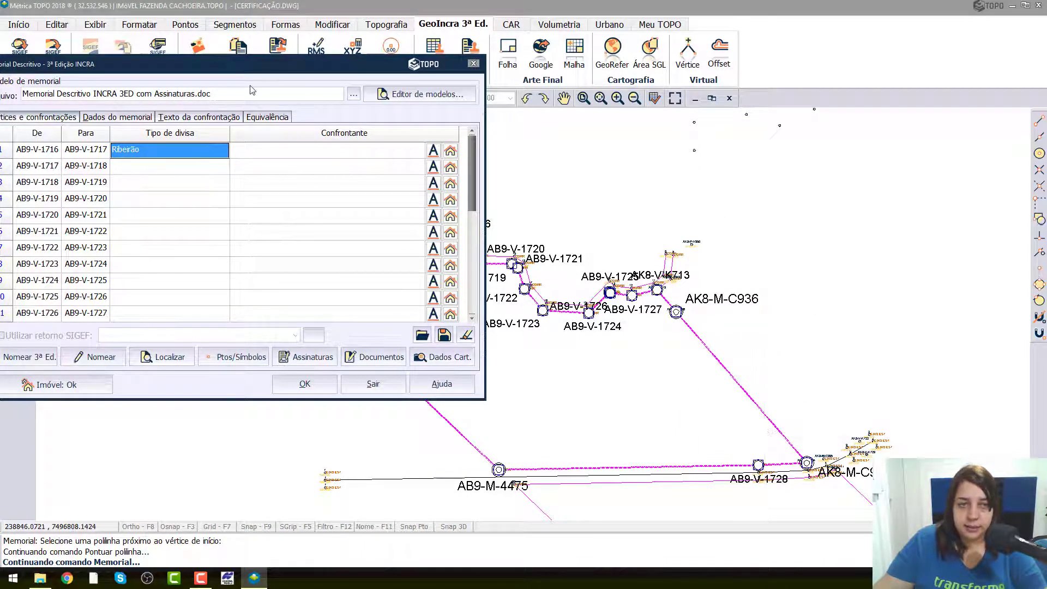
mouse_move(250, 70)
left_mouse_down()
mouse_move(394, 67)
mouse_move(553, 185)
mouse_move(775, 326)
mouse_move(631, 235)
left_mouse_up()
left_click_drag(566, 197, 566, 195)
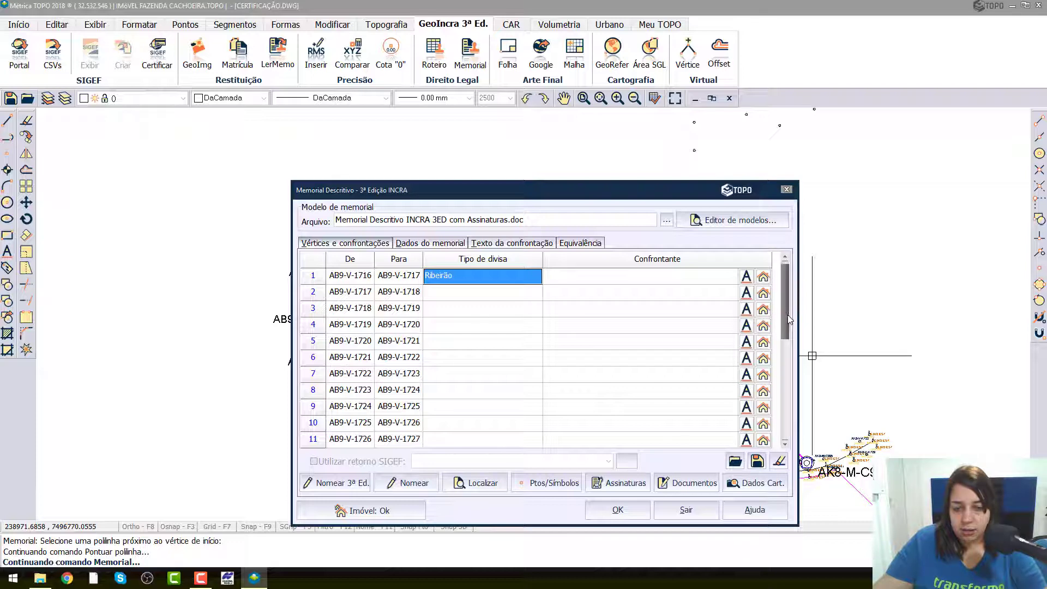
left_click_drag(788, 315, 790, 349)
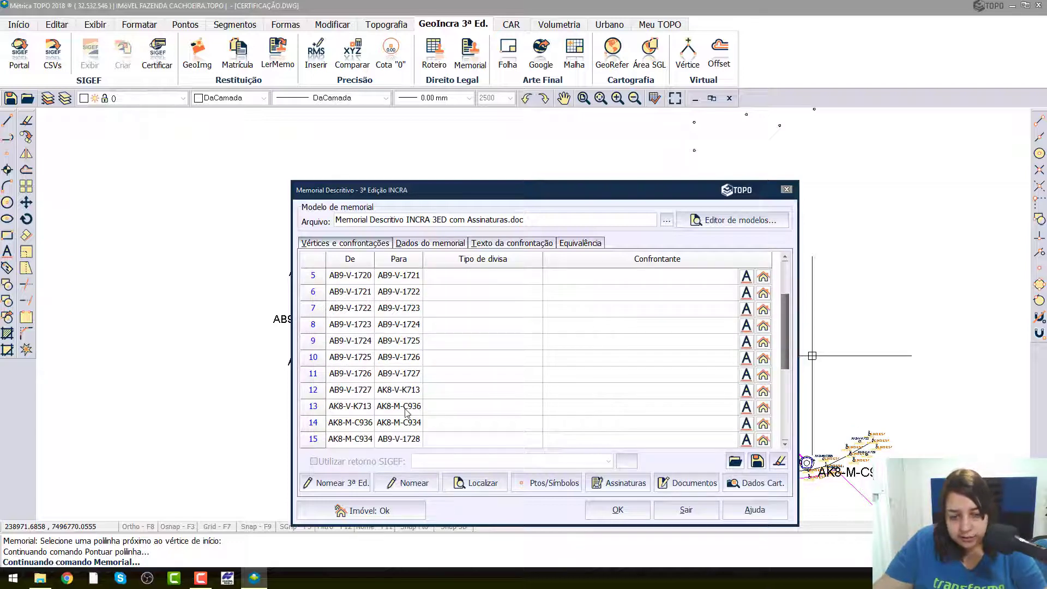
double_click(338, 409)
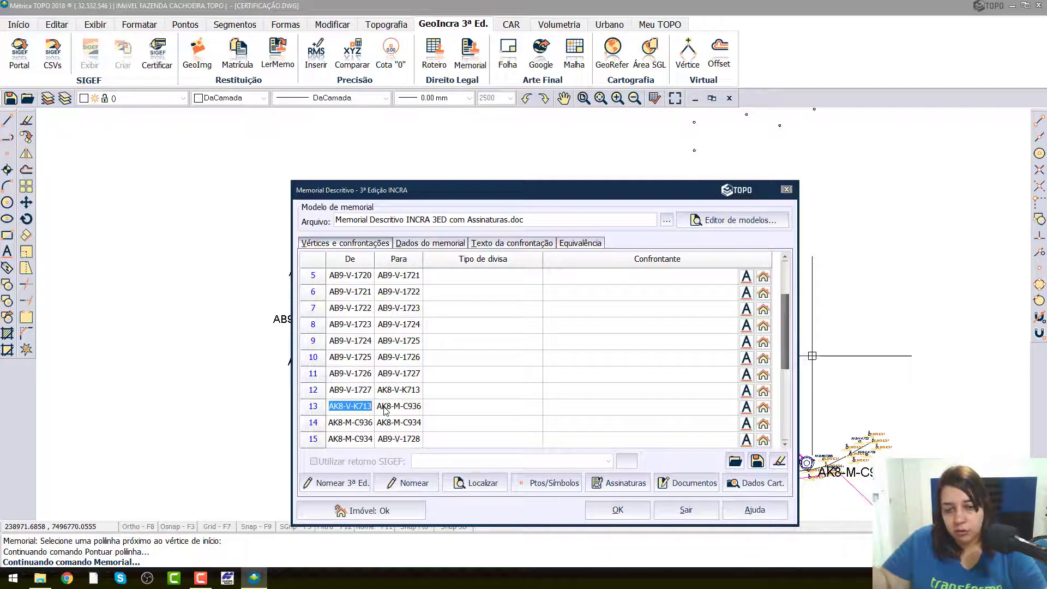
left_click(436, 408)
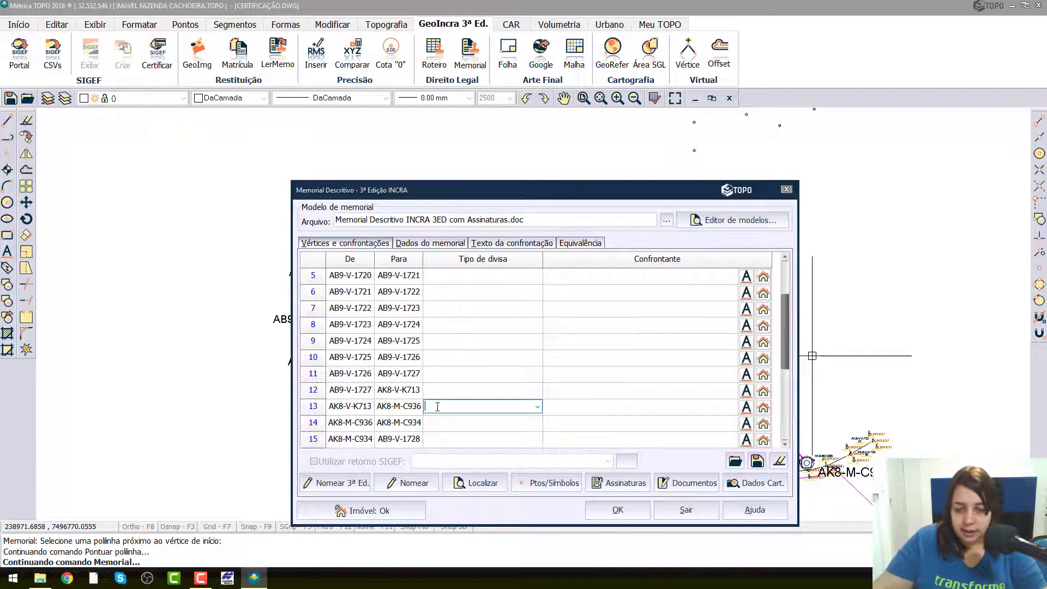
left_click(538, 408)
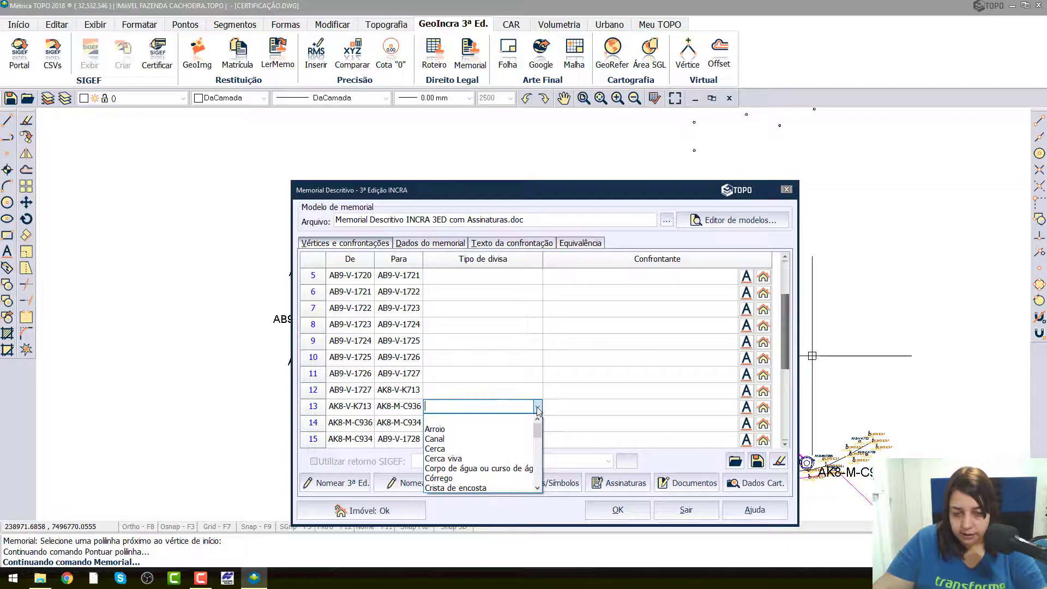
left_click(476, 449)
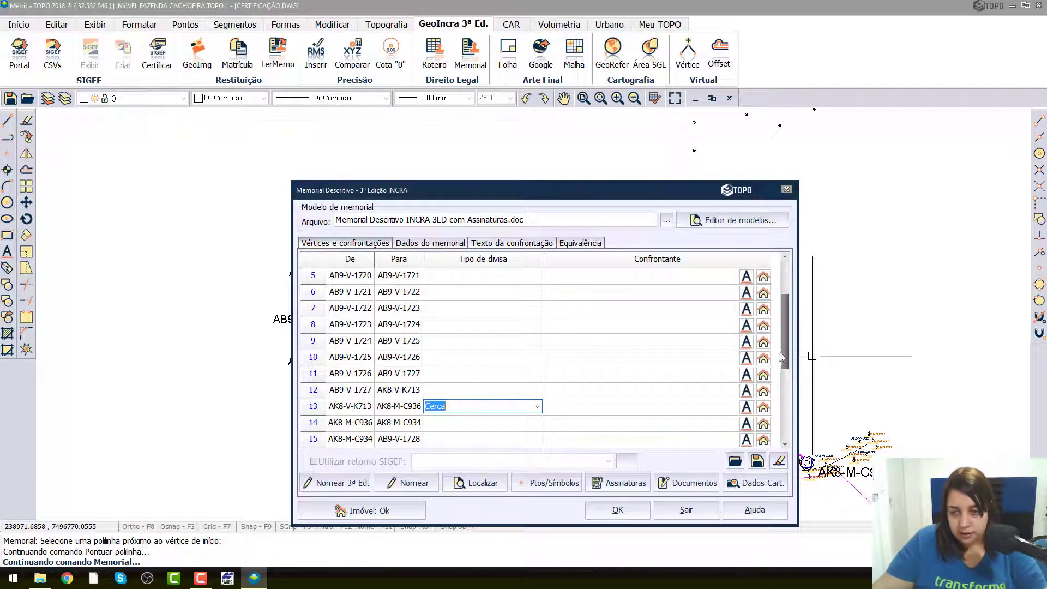
Set the boundary type of segment 15, from AK8-M-C934 to AB9-V-1728, to Estrada
left_click_drag(786, 345, 787, 399)
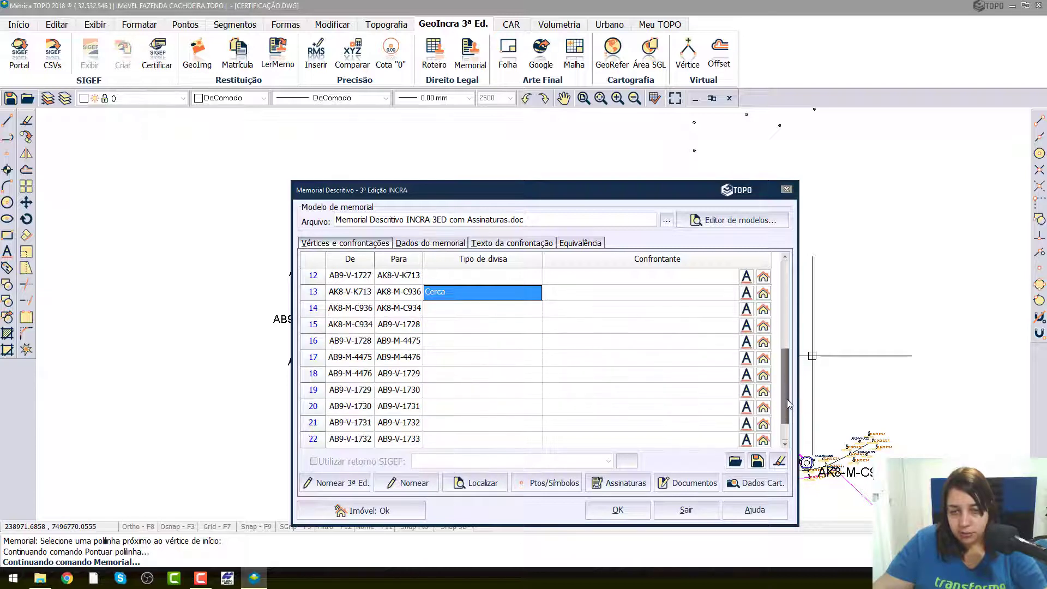
mouse_move(627, 203)
left_mouse_down()
mouse_move(562, 11)
mouse_move(566, 23)
left_mouse_up()
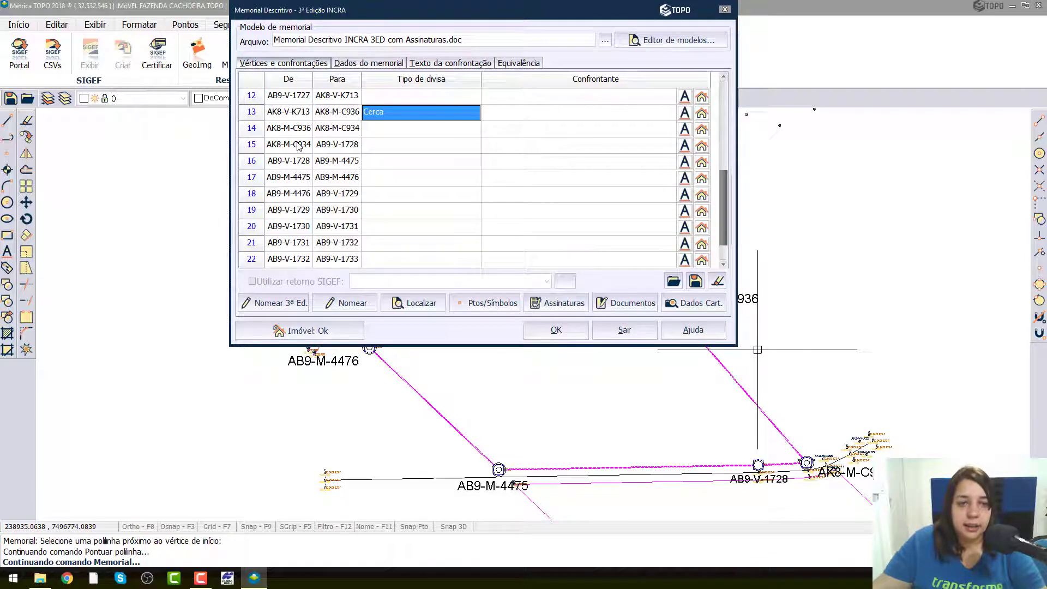
left_click(368, 144)
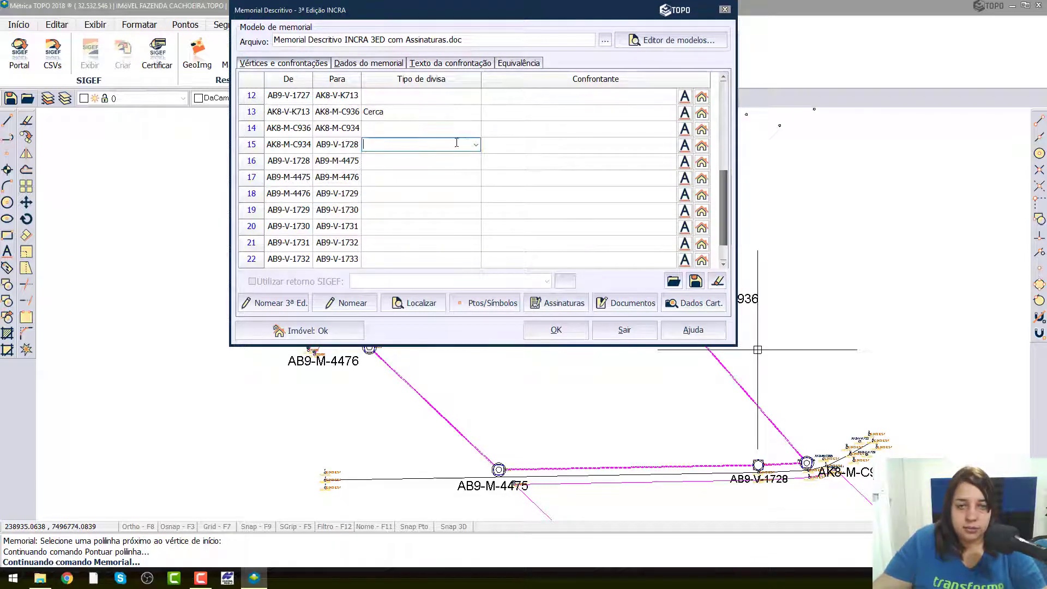
left_click(475, 144)
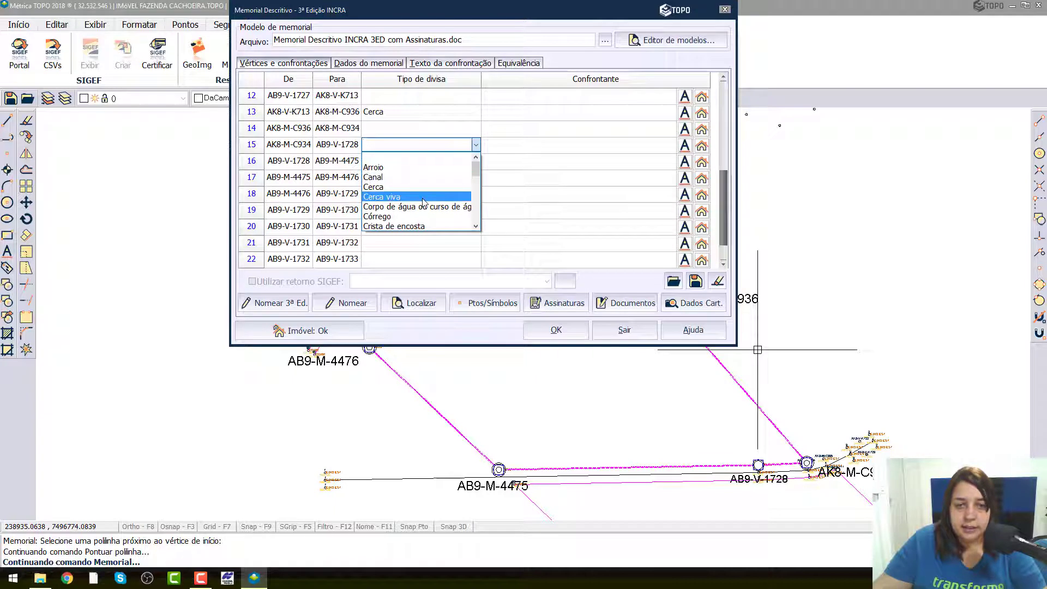
scroll(407, 209, "down", 1)
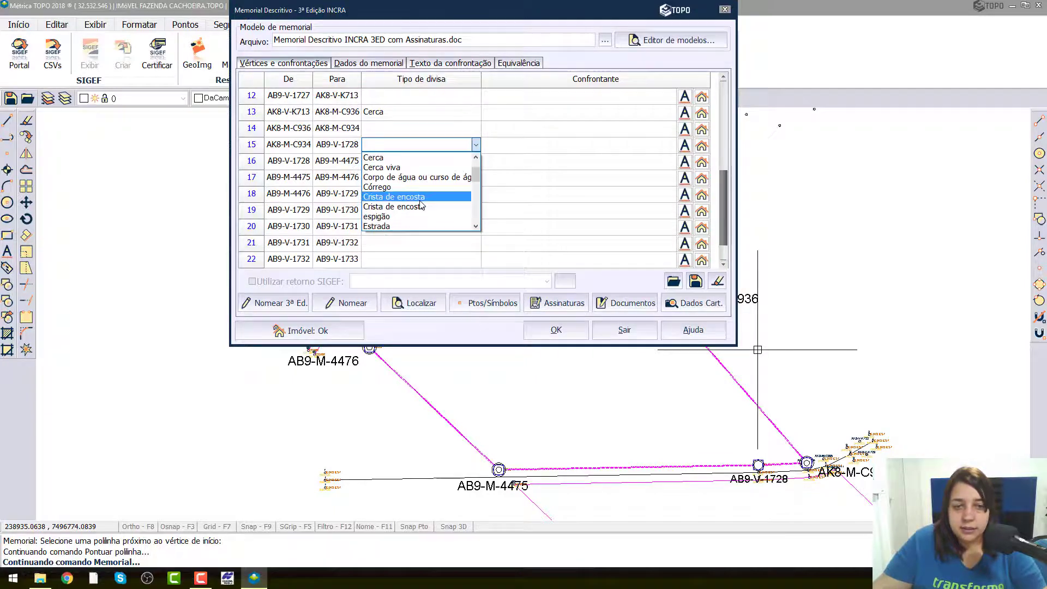
left_click(385, 226)
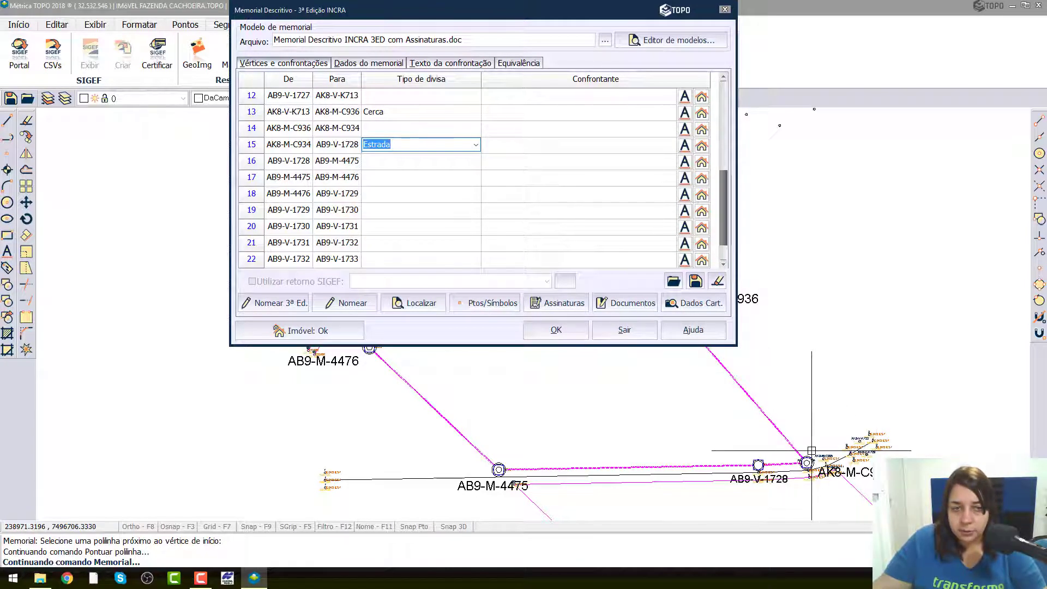
Set the boundary type of segment 17, from AB9-M-4475 to AB9-M-4476, to Cerca
left_click(419, 181)
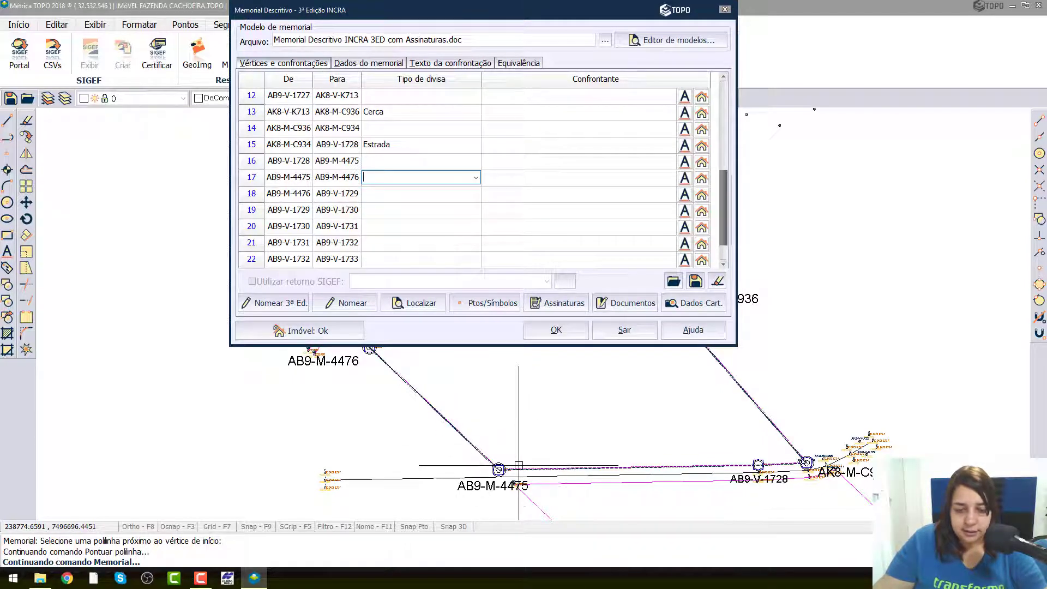
left_click(476, 177)
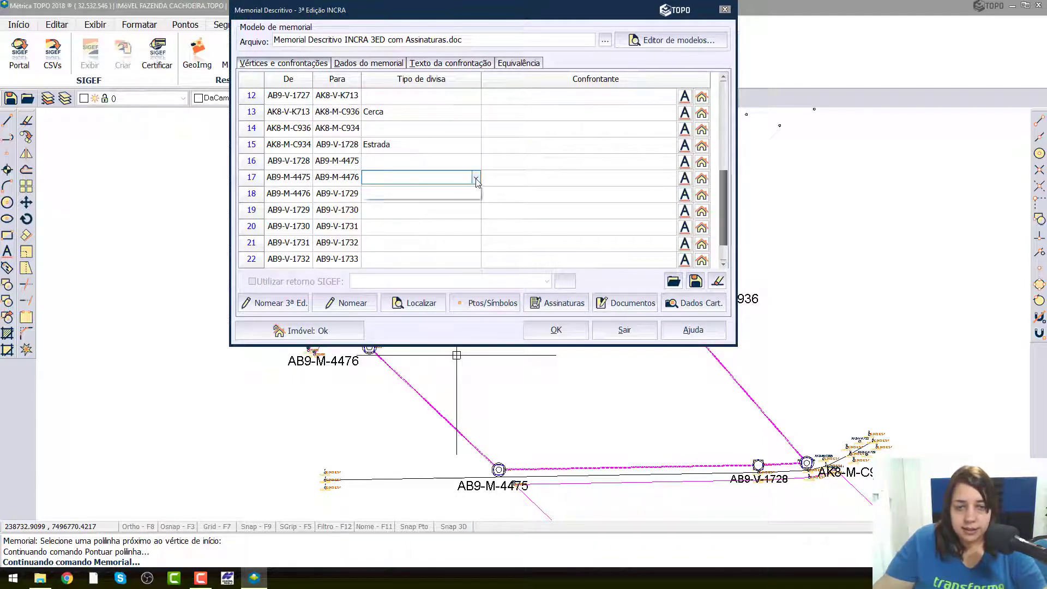
left_click(398, 228)
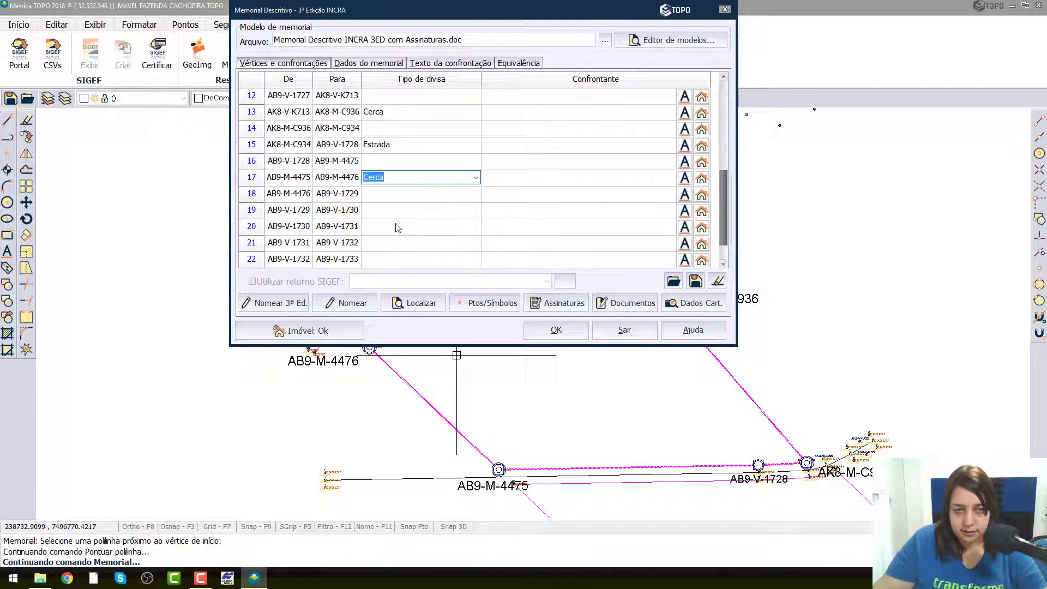
Set the boundary type of segment 19, from AB9-V-1729 to AB9-V-1730, to Ribeirão and check its vertices in the drawing
left_click(398, 227)
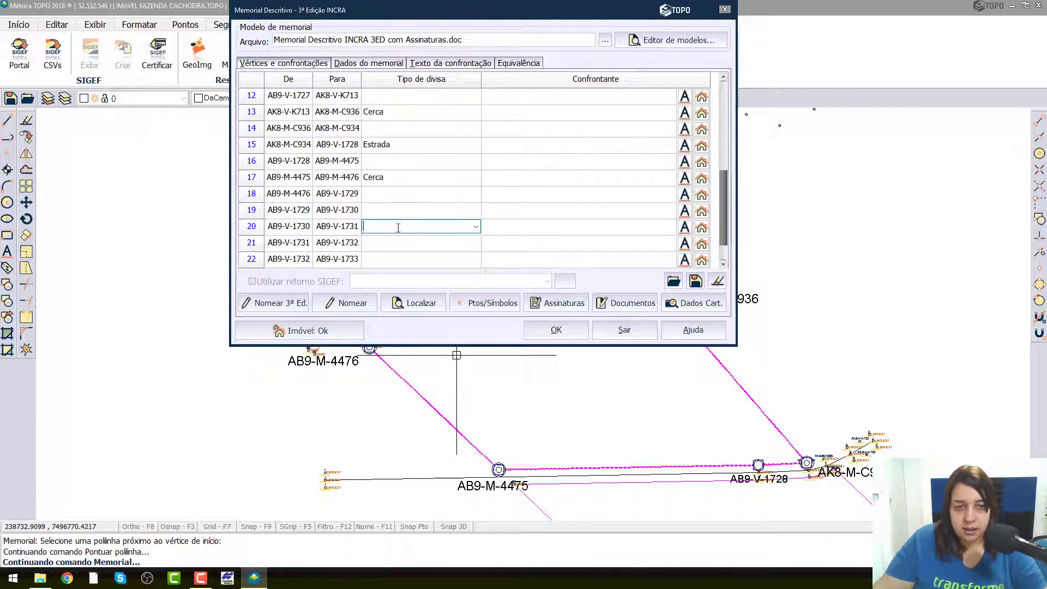
left_click(304, 210)
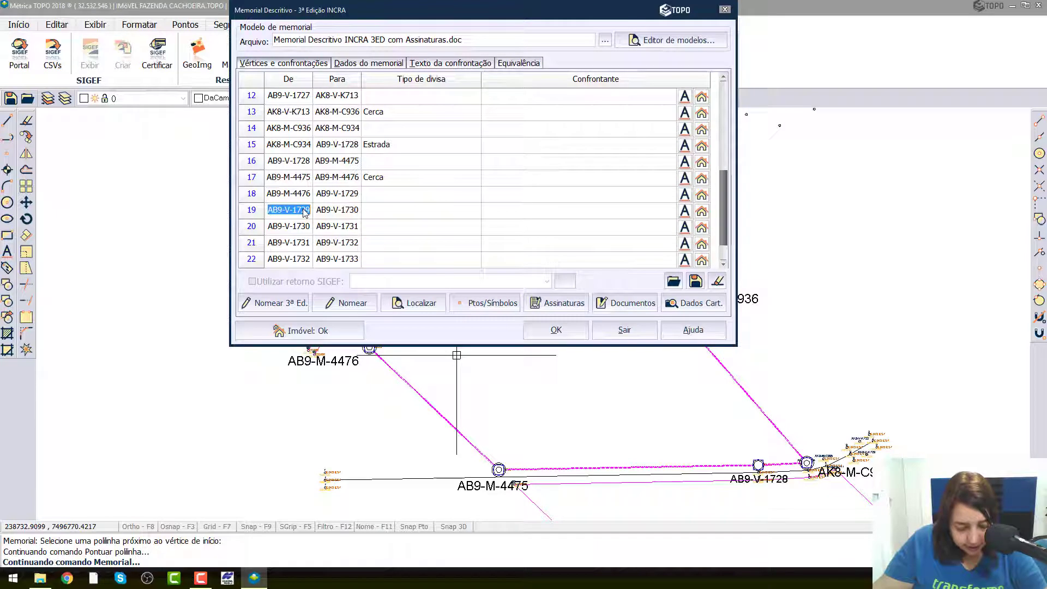
left_click(392, 210)
left_click(476, 210)
scroll(439, 207, "down", 3)
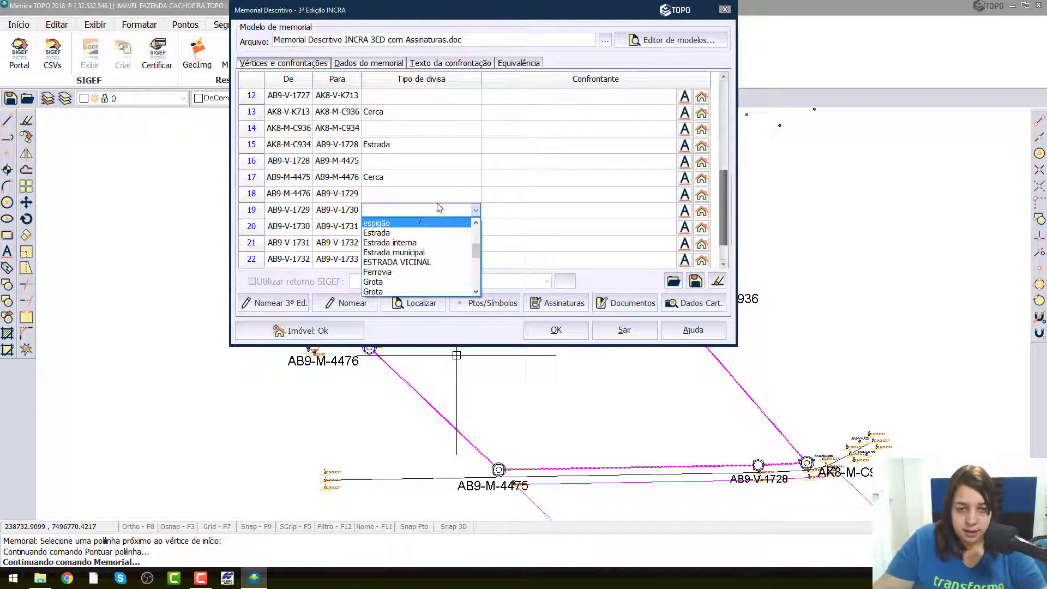
scroll(412, 263, "down", 1)
scroll(413, 263, "up", 1)
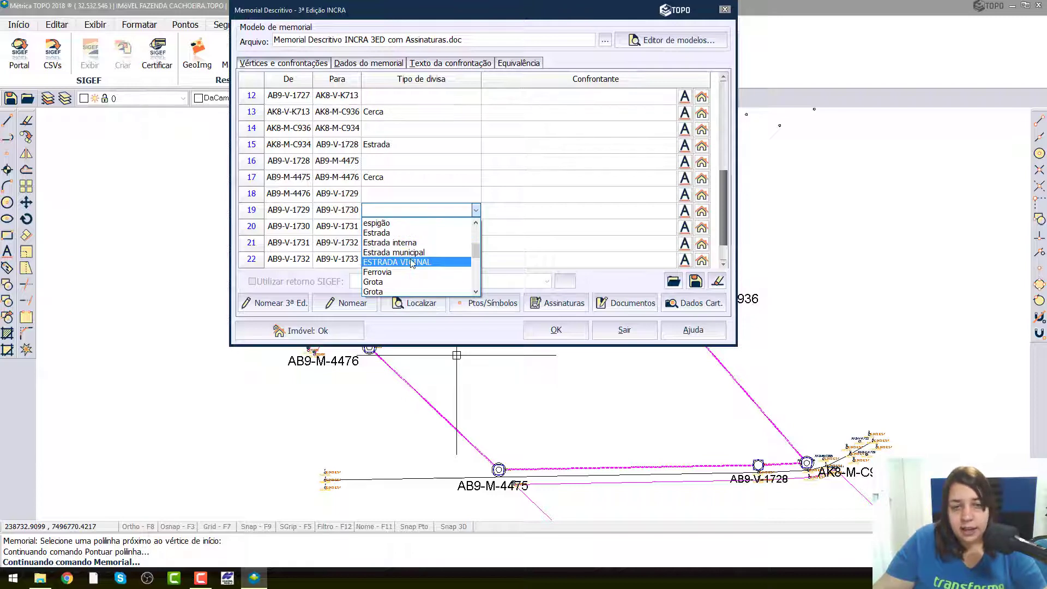
scroll(411, 255, "down", 1)
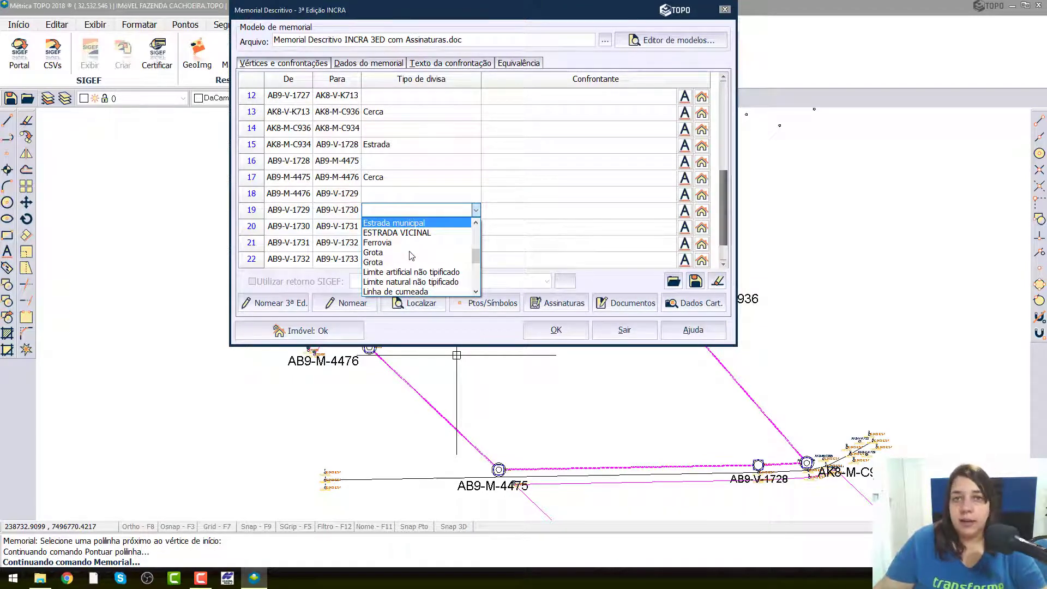
scroll(412, 255, "down", 2)
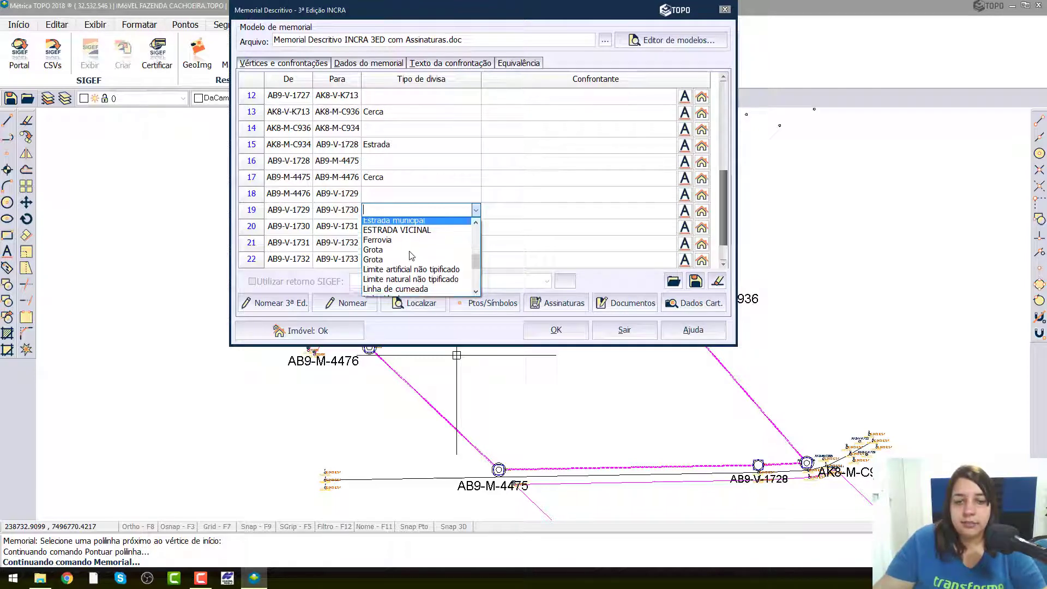
left_click(404, 282)
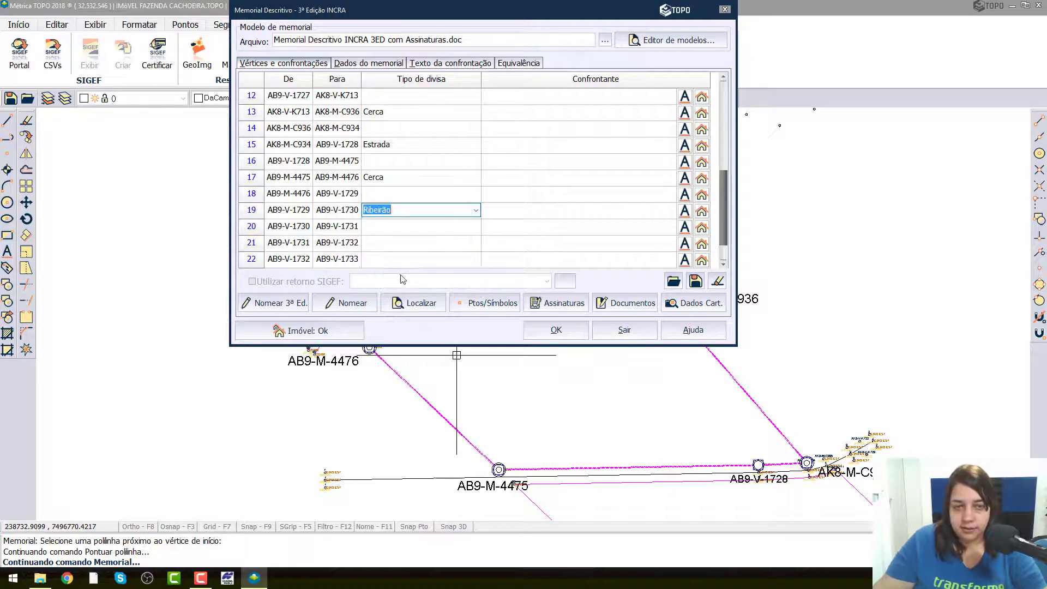
left_click_drag(410, 18, 686, 48)
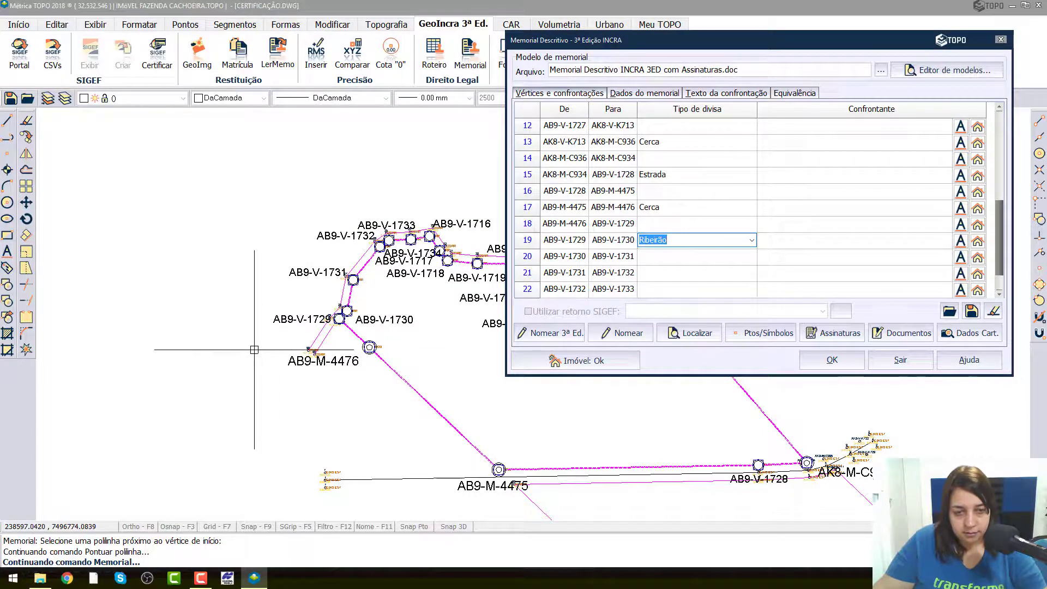
left_click(795, 242)
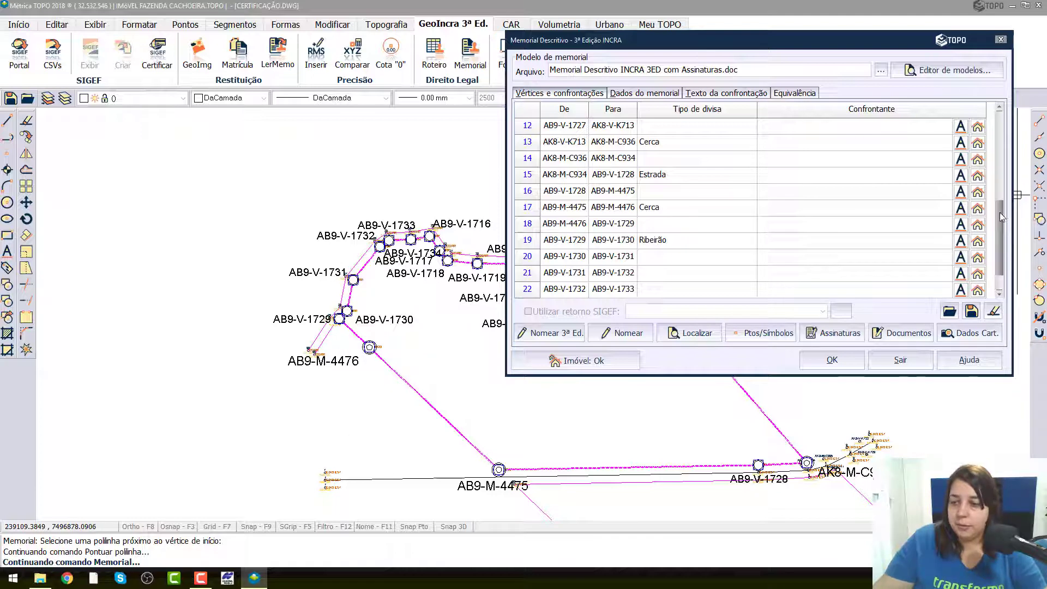
Examine the boundary stretch starting at AB9-V-1716 in the drawing to identify the neighbour for segment 1
left_click_drag(1000, 212, 1000, 179)
scroll(1005, 143, "up", 1)
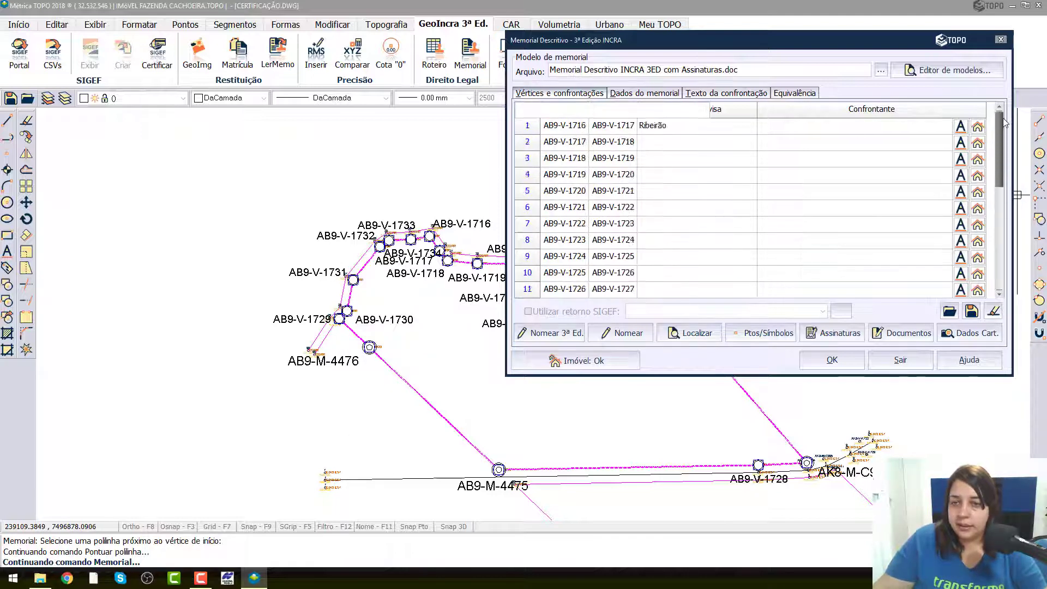
left_click(885, 130)
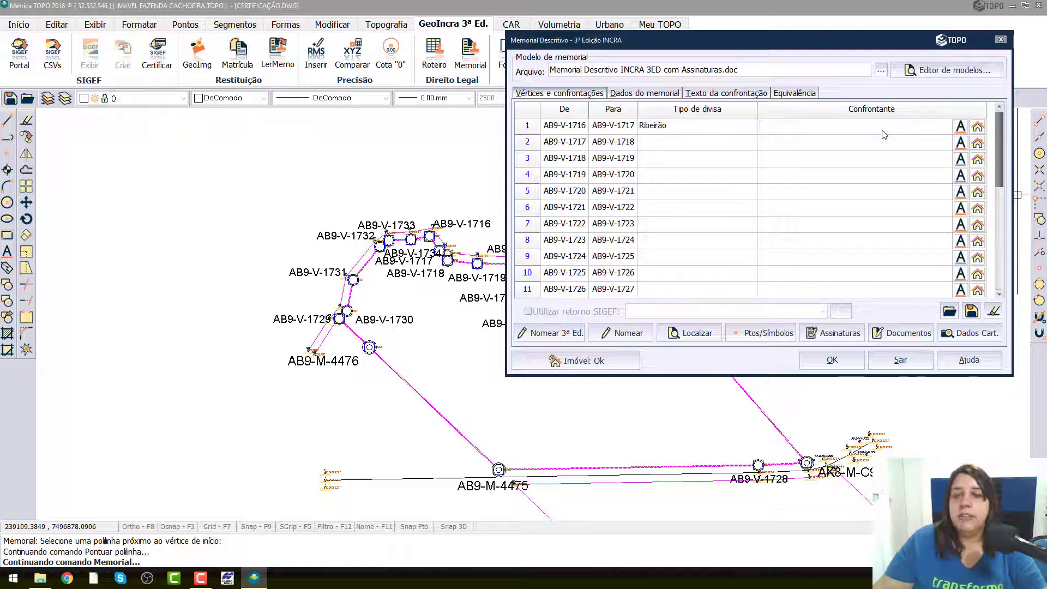
left_click_drag(852, 43, 585, 42)
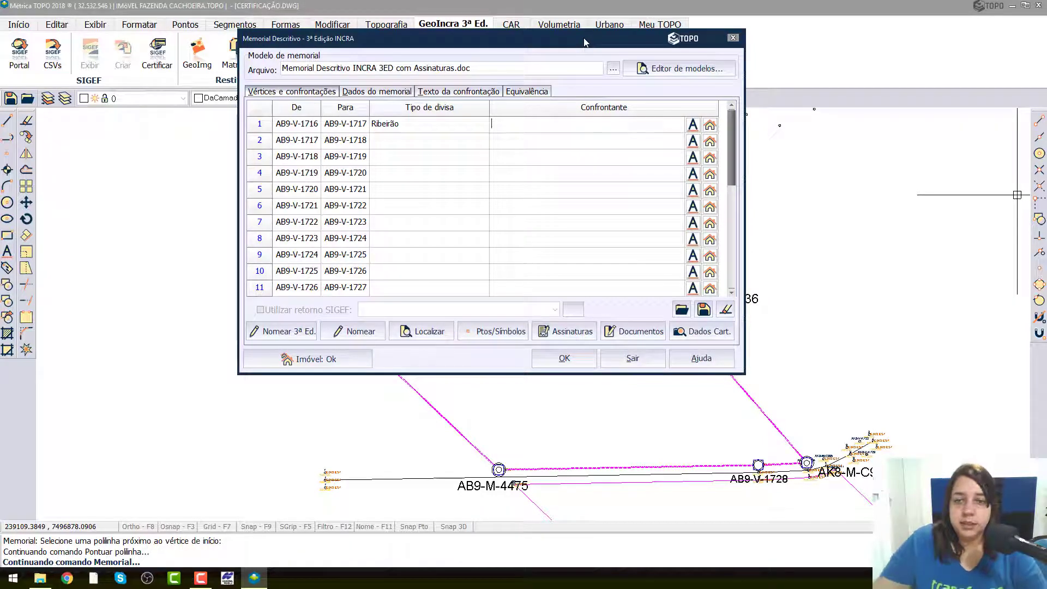
left_click(588, 99)
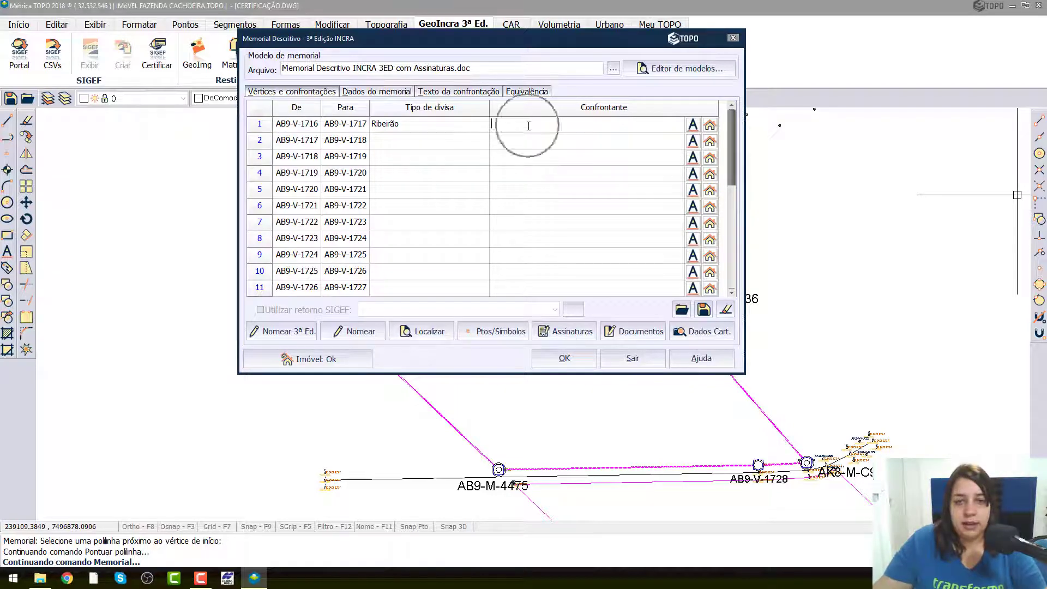
mouse_move(525, 43)
left_mouse_down()
mouse_move(794, 146)
mouse_move(827, 147)
left_mouse_up()
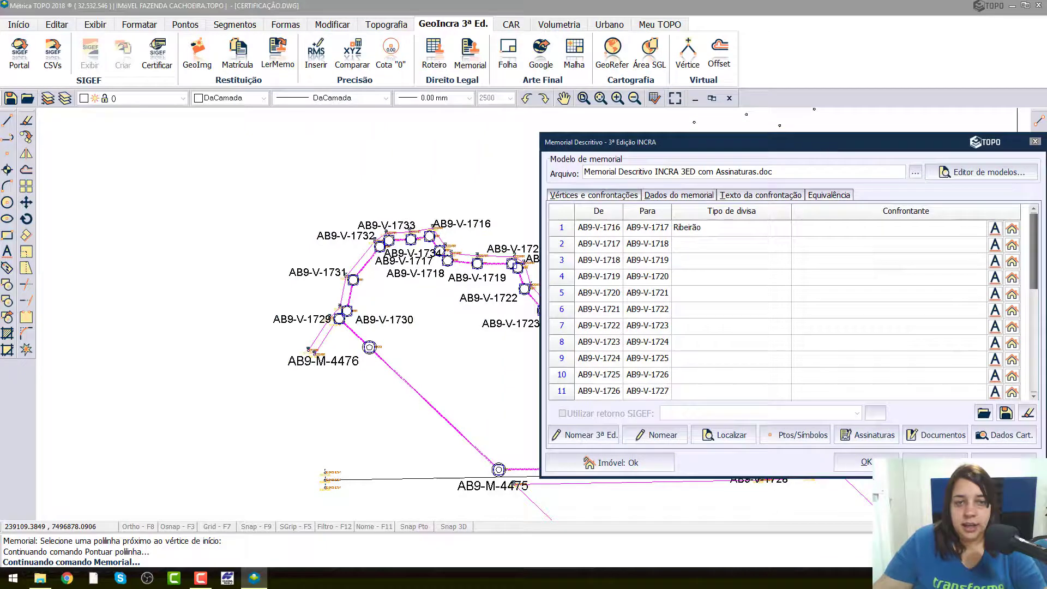
left_click(408, 125)
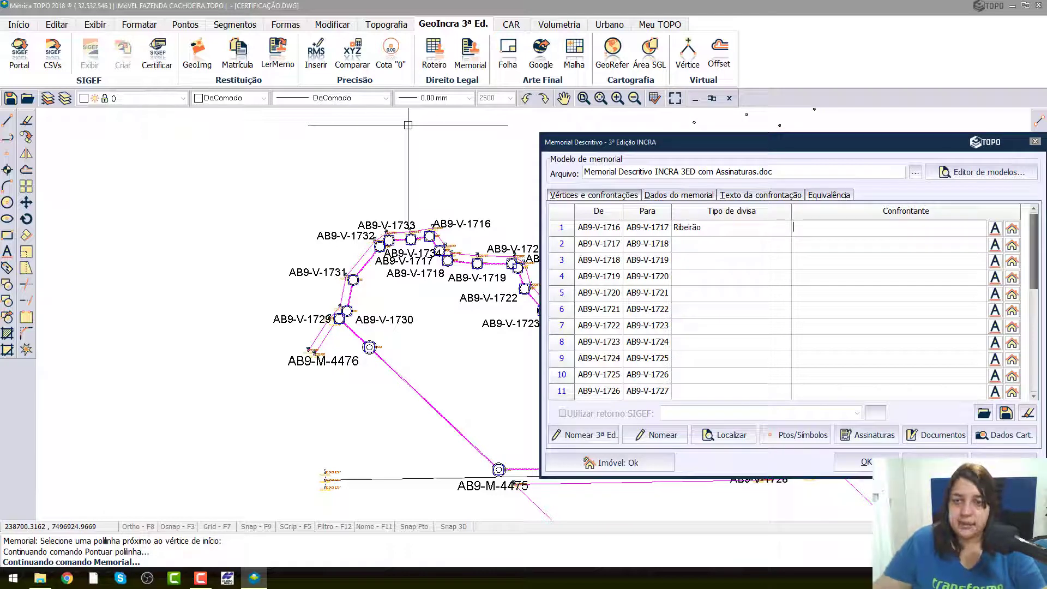
left_click_drag(856, 136, 583, 20)
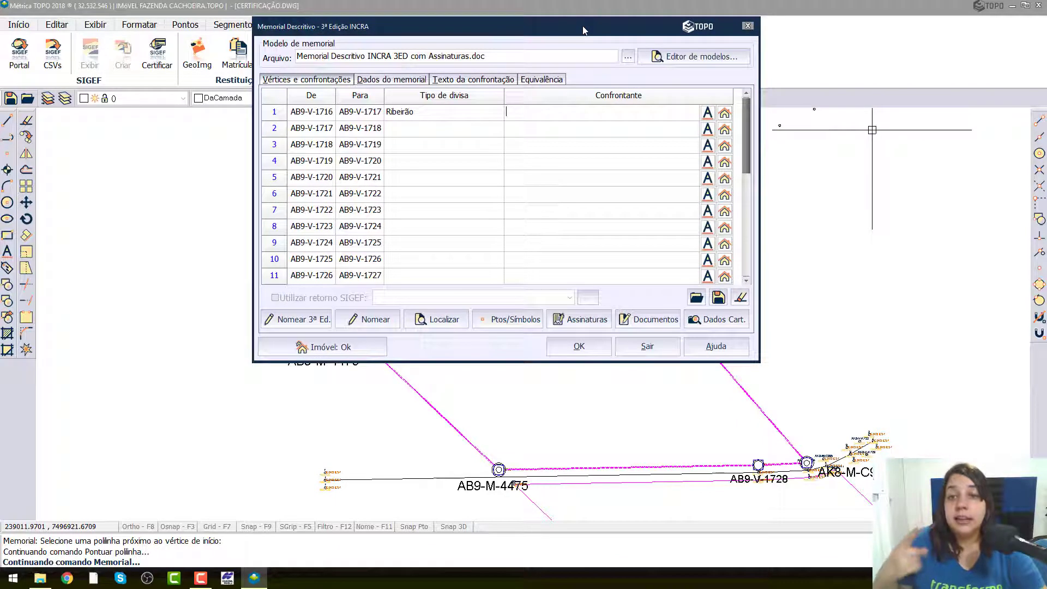
Open the property register for segment 1's neighbour and select the FAZENDA CACHOEIRA record with code 62
left_click(725, 113)
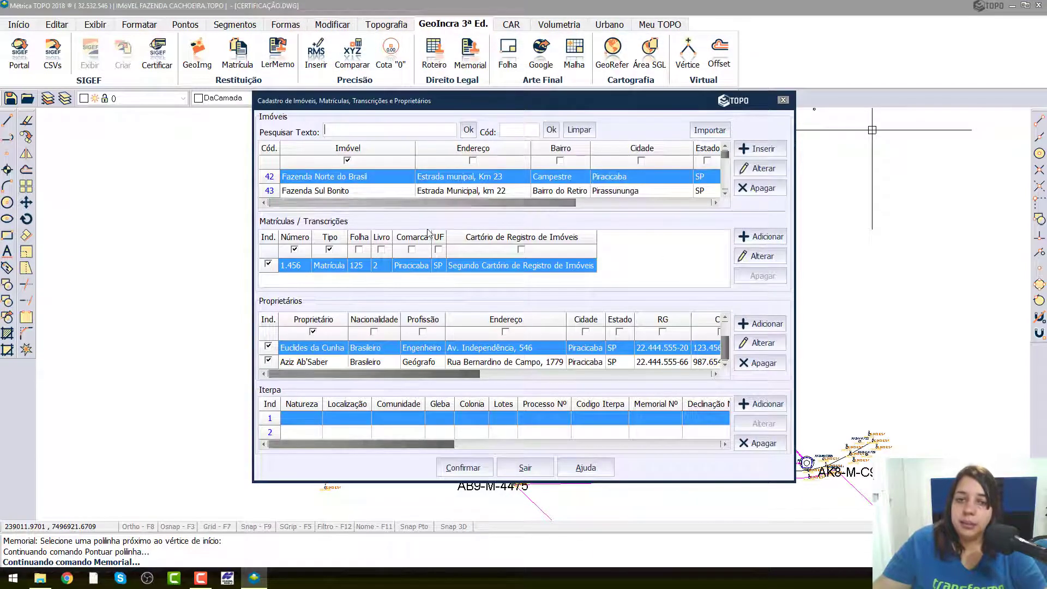
left_click(726, 193)
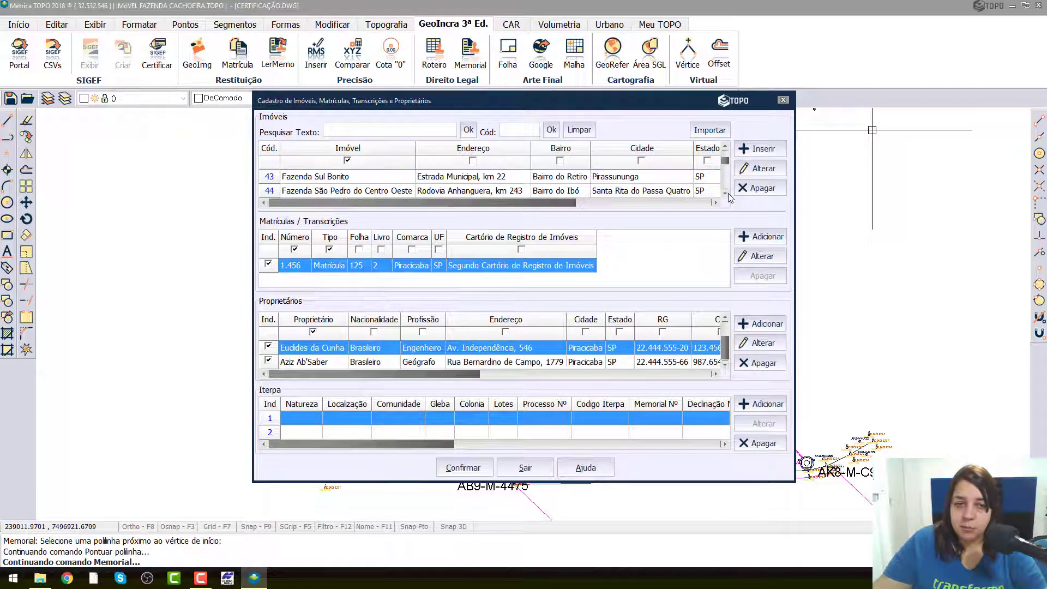
left_click(726, 193)
left_click(725, 194)
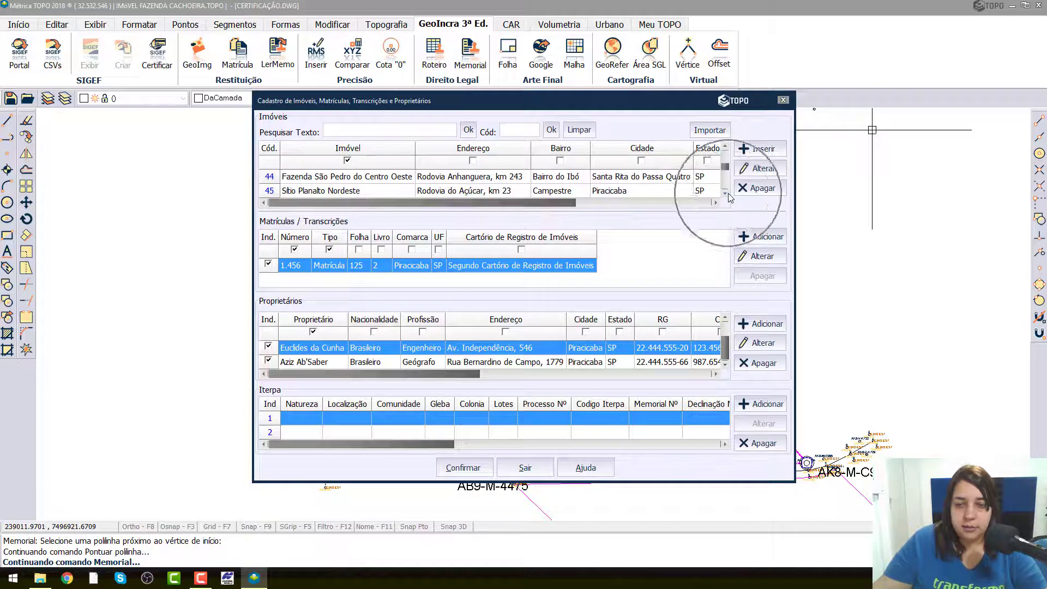
left_click(725, 193)
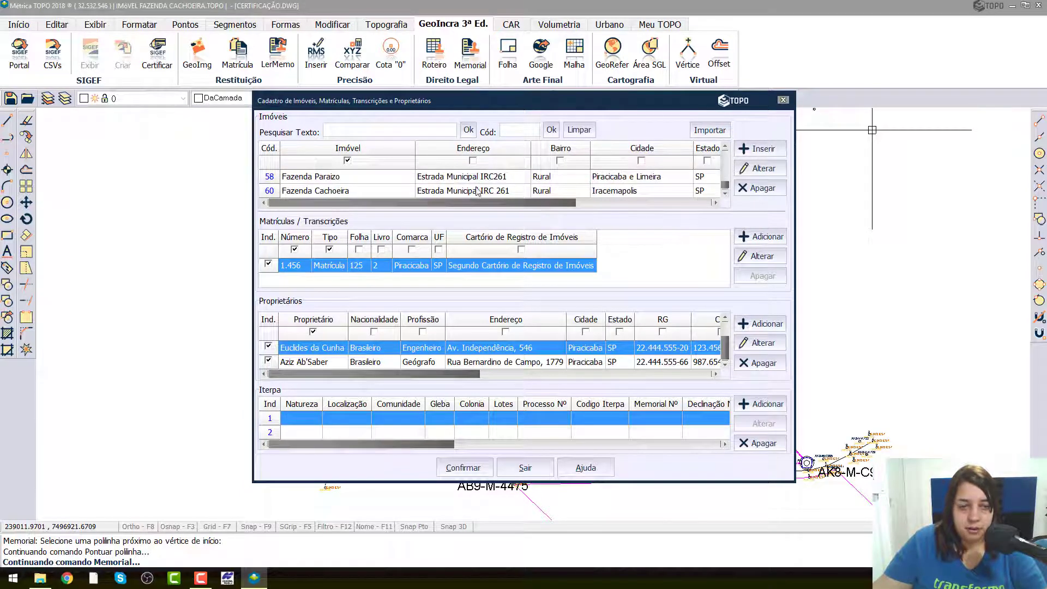
left_click(406, 191)
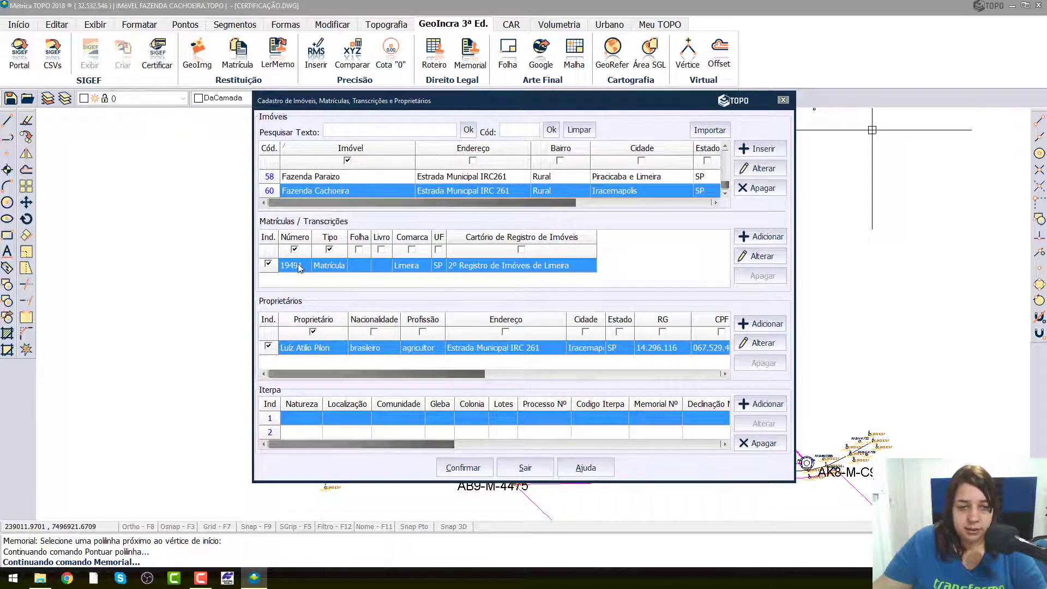
key("Down")
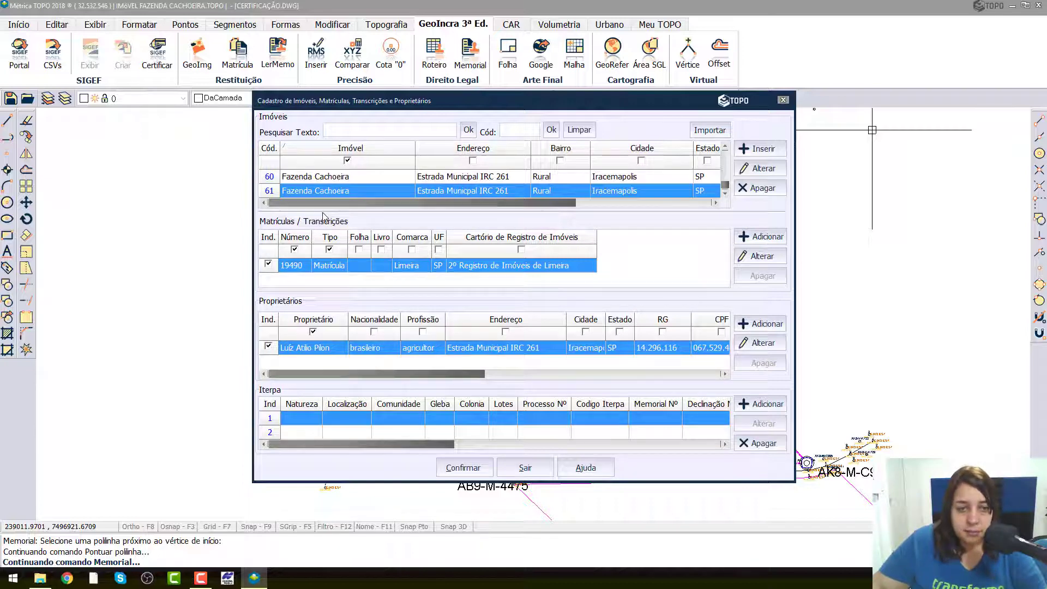
key("Down")
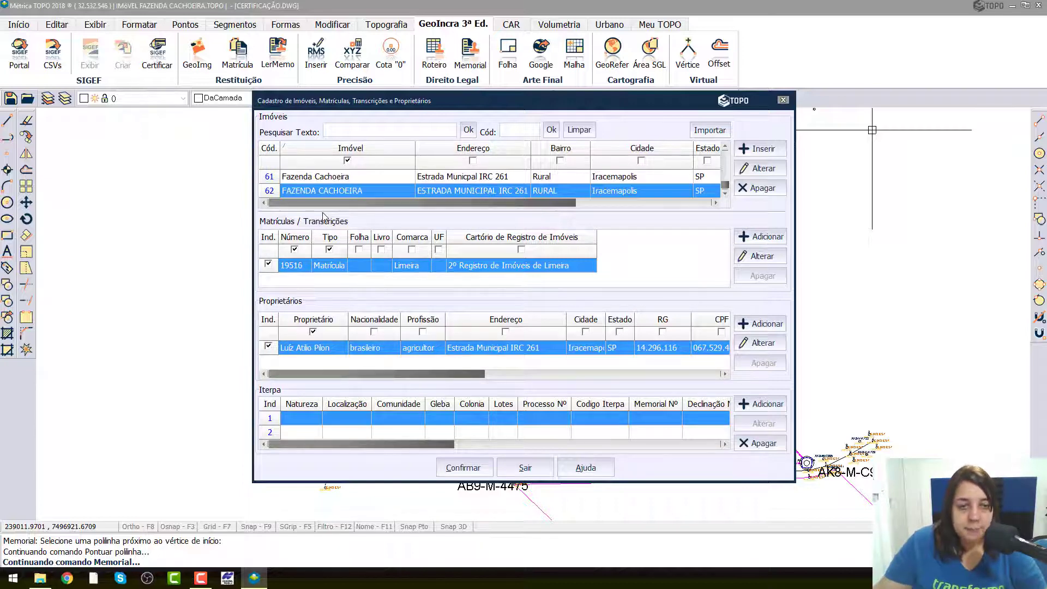
left_click(293, 274)
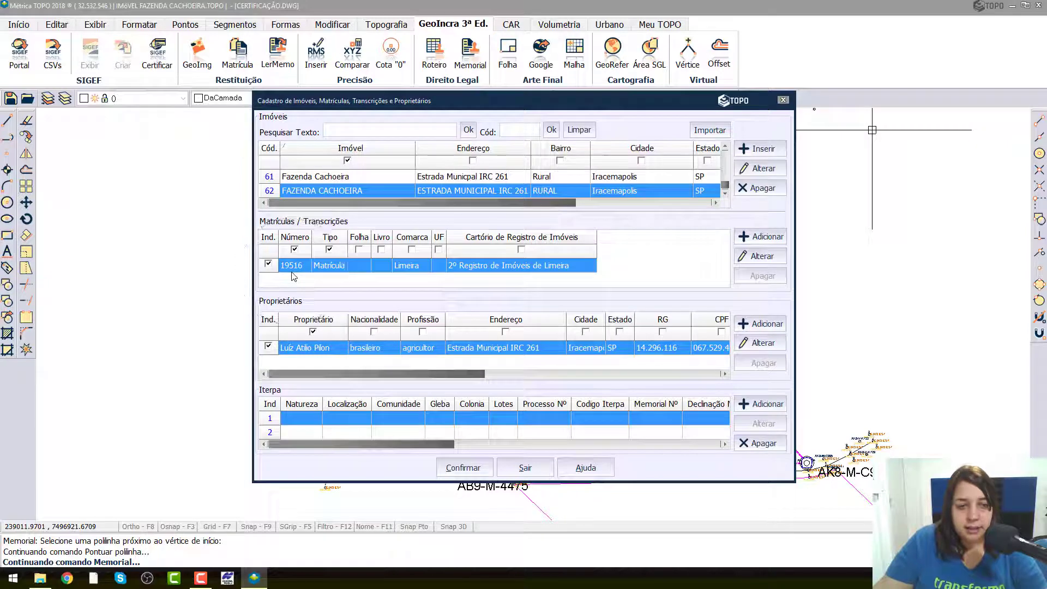
left_click(293, 274)
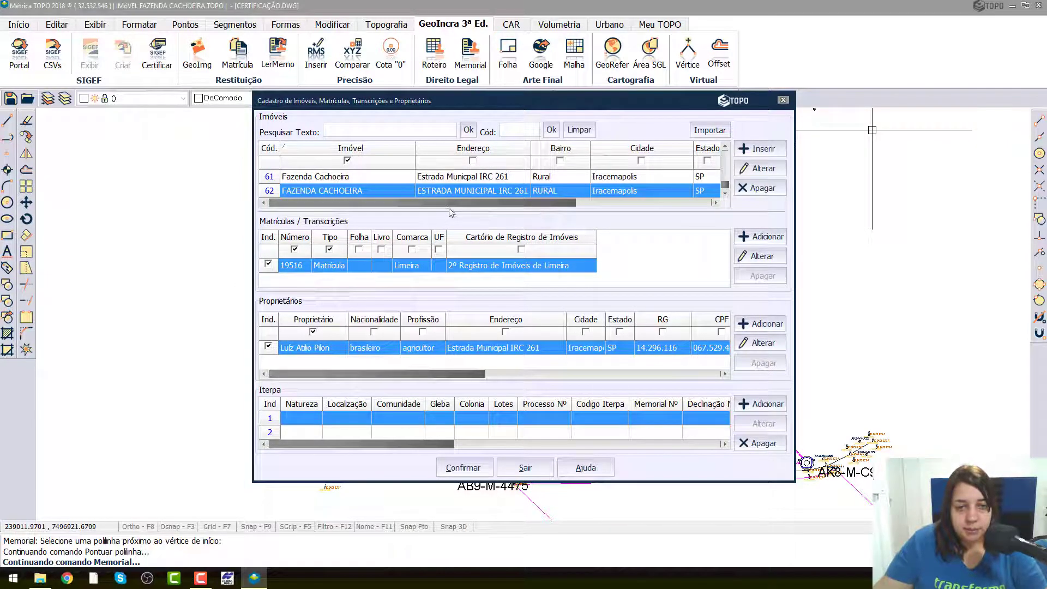
key("ctrl")
key("ctrl")
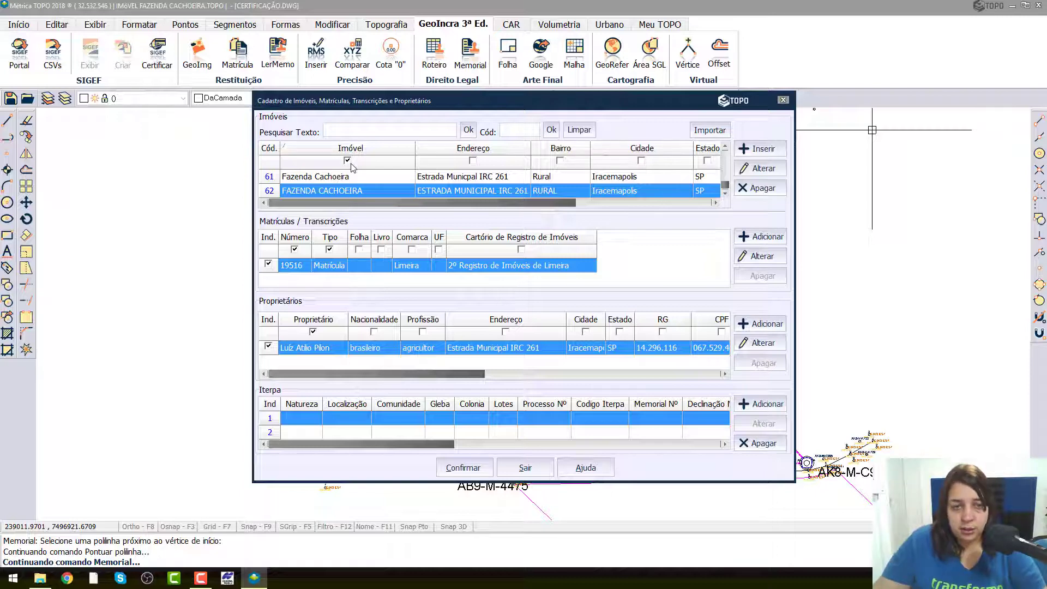
key("ctrl")
key("ctrl")
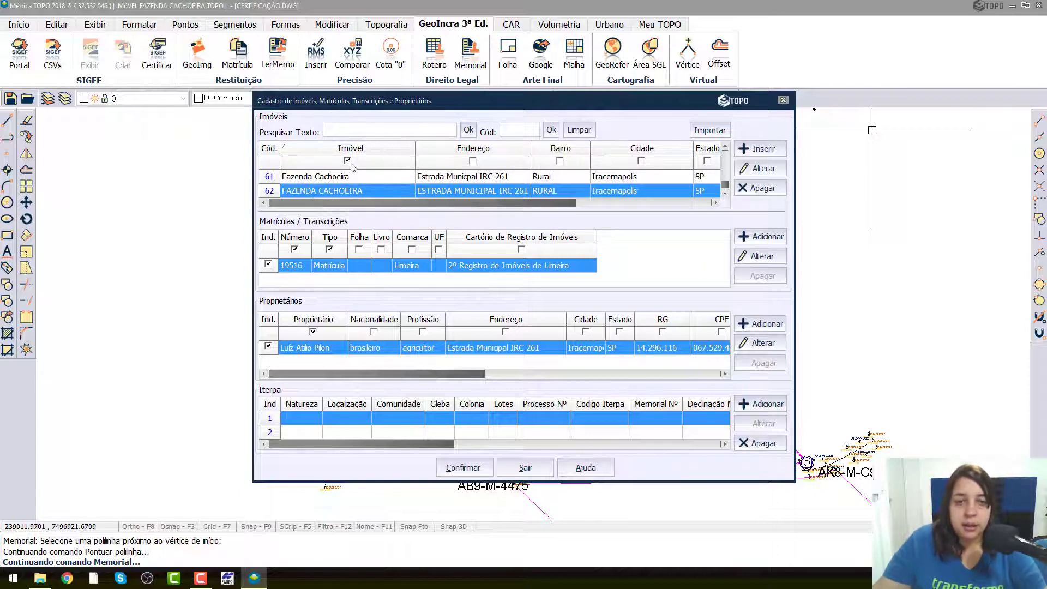
key("ctrl")
key("ctrl")
key("ctrl")
key("ctrl")
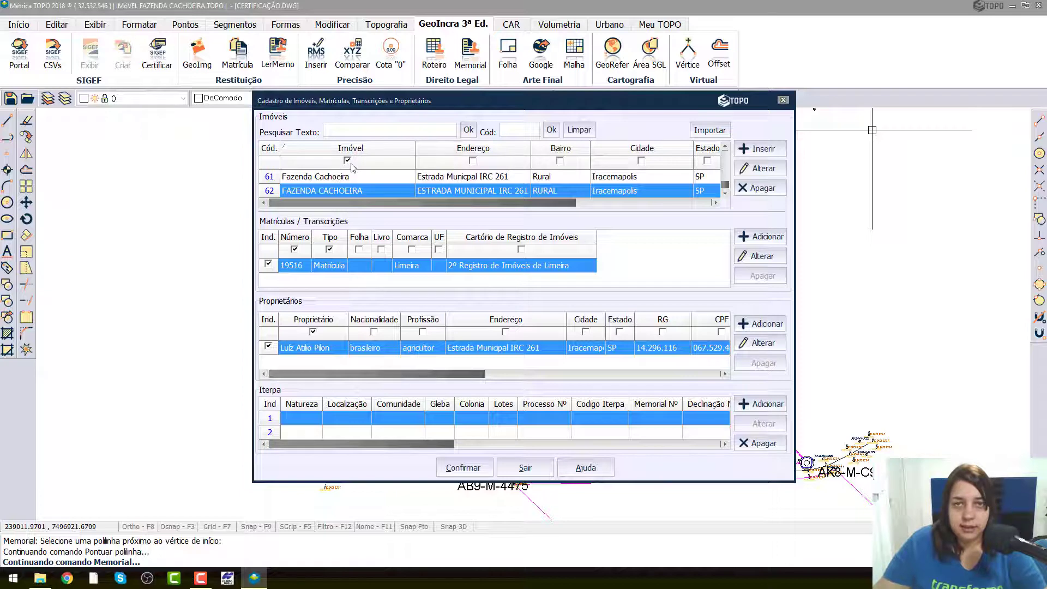
key("ctrl")
key("ctrl")
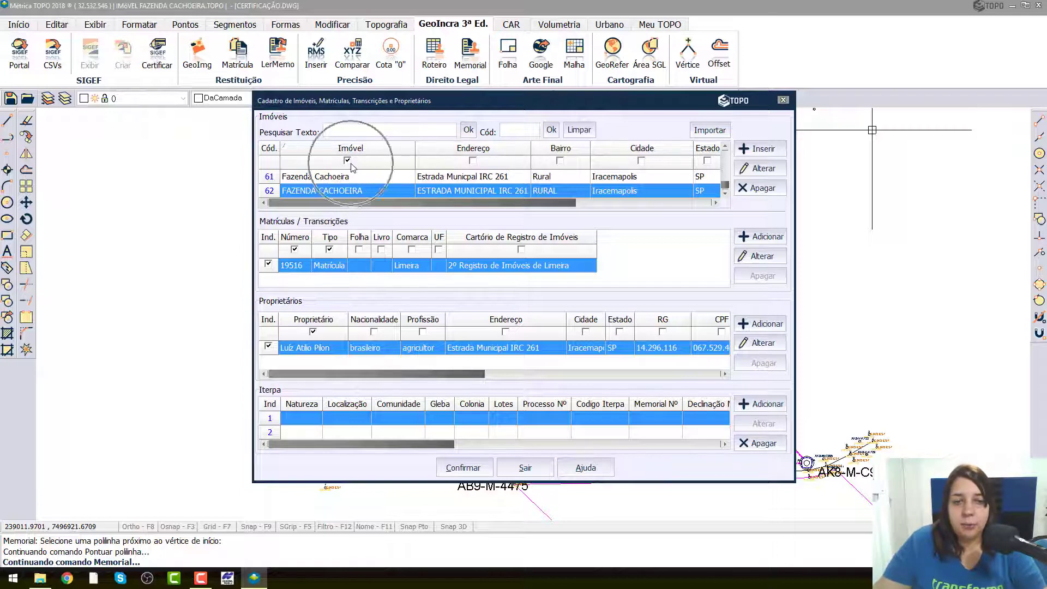
key("ctrl")
key("ctrl")
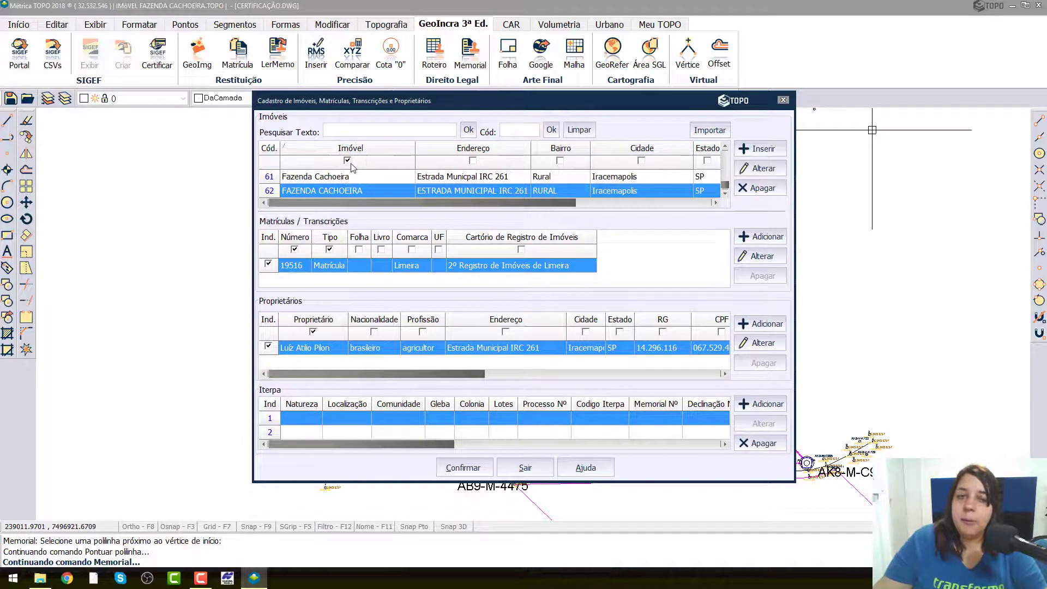
key("ctrl")
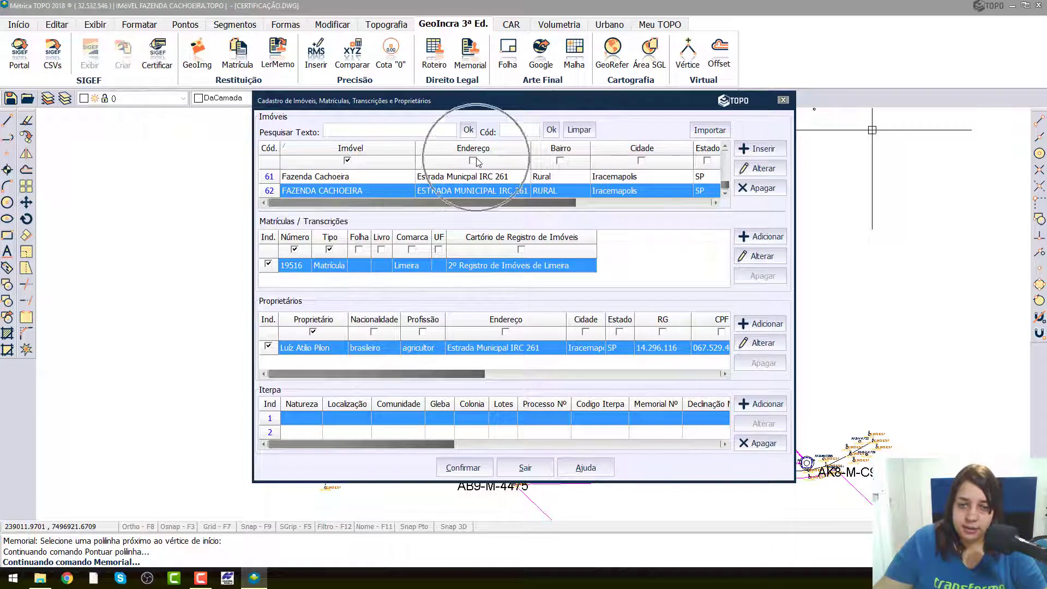
key("ctrl")
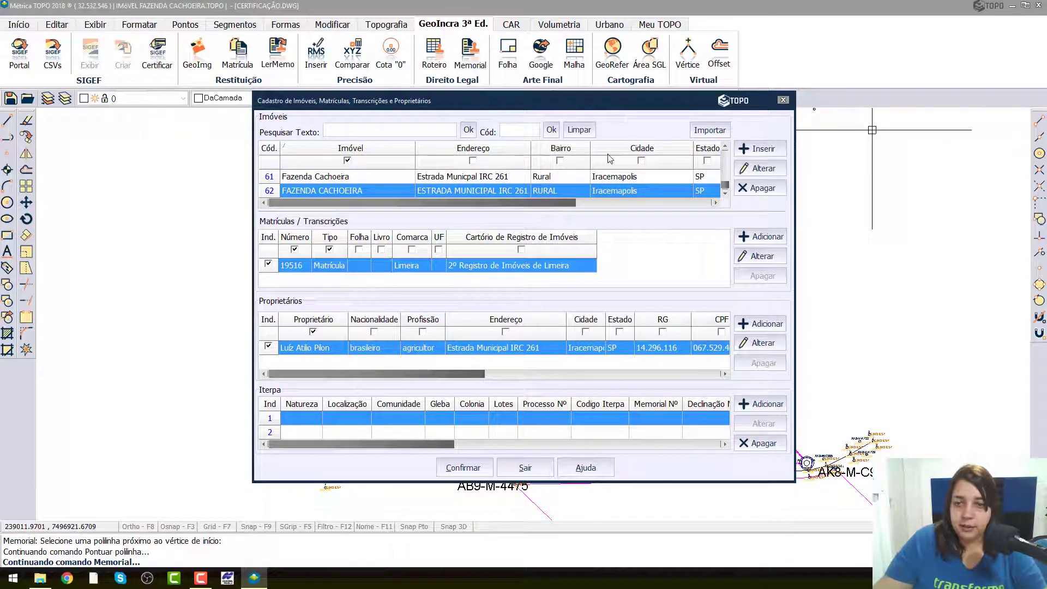
Review the record's checked property and owner fields, including Incra and Cônjuge, and confirm it as segment 1's neighbour
left_click_drag(581, 203, 646, 206)
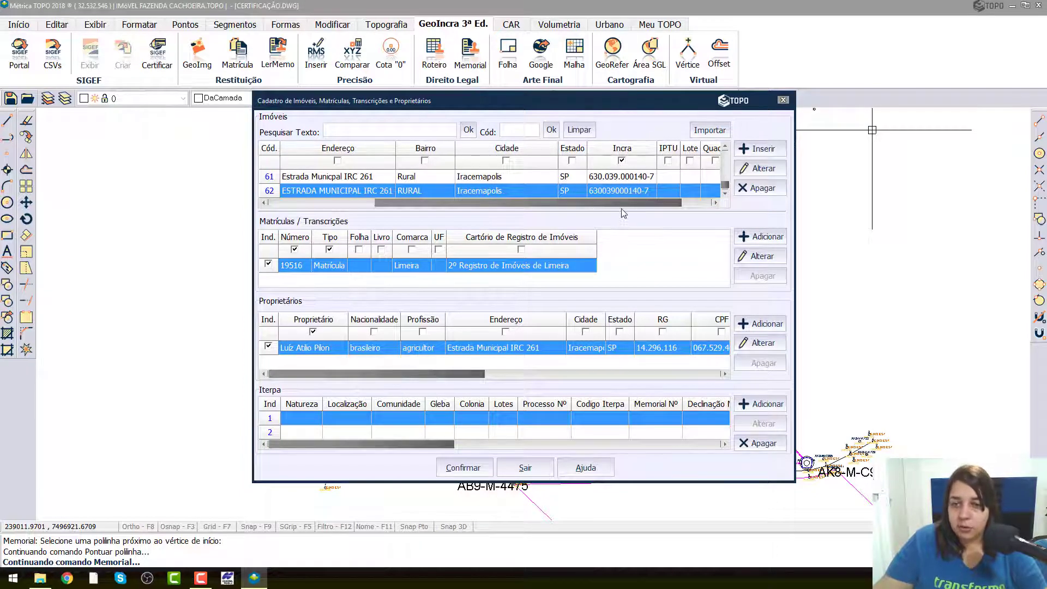
left_click_drag(620, 208, 660, 205)
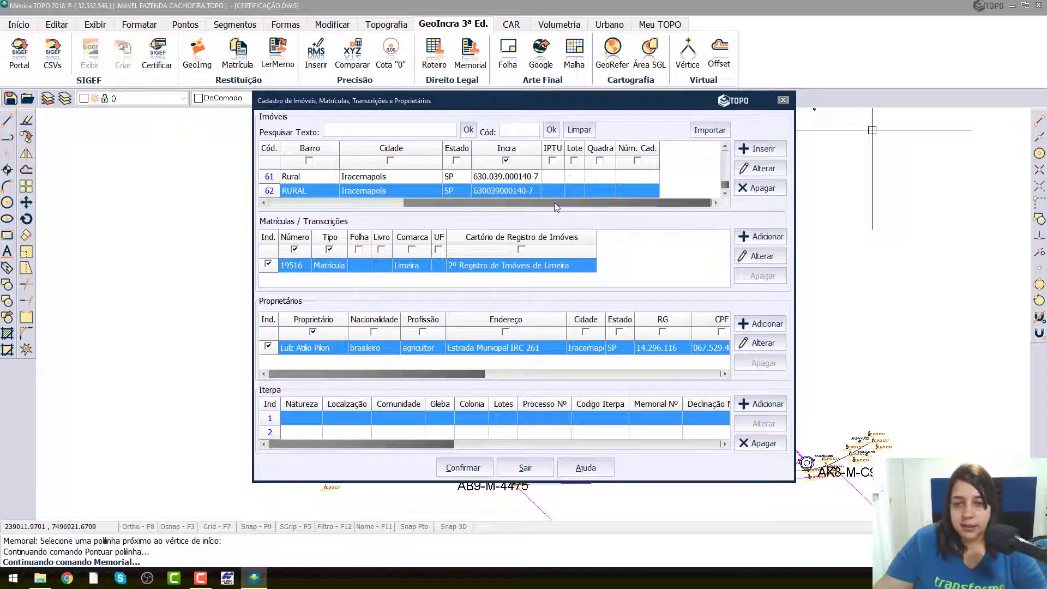
left_click_drag(554, 202, 453, 214)
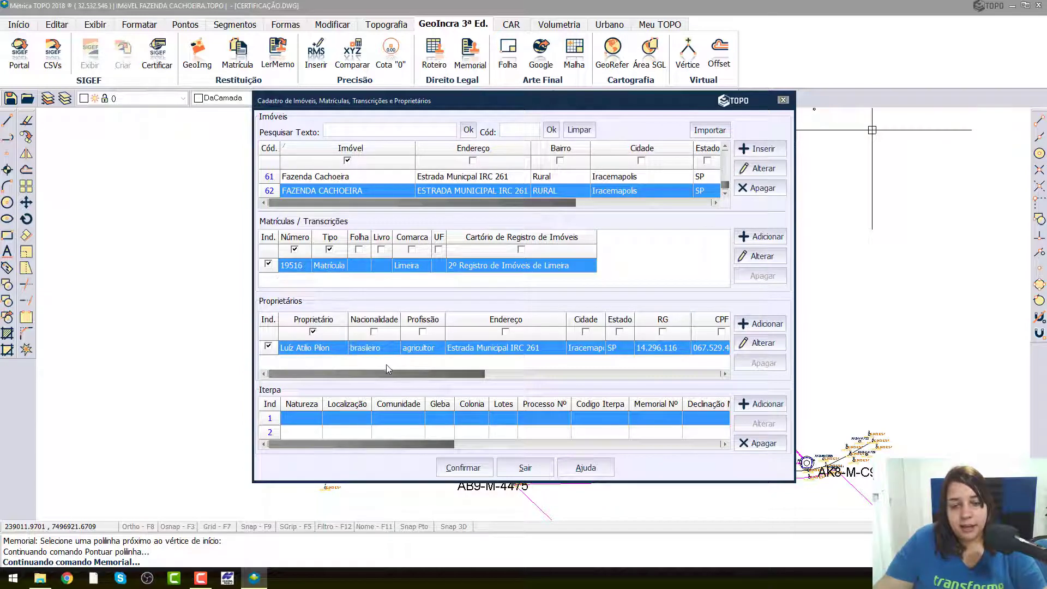
left_click_drag(390, 374, 537, 373)
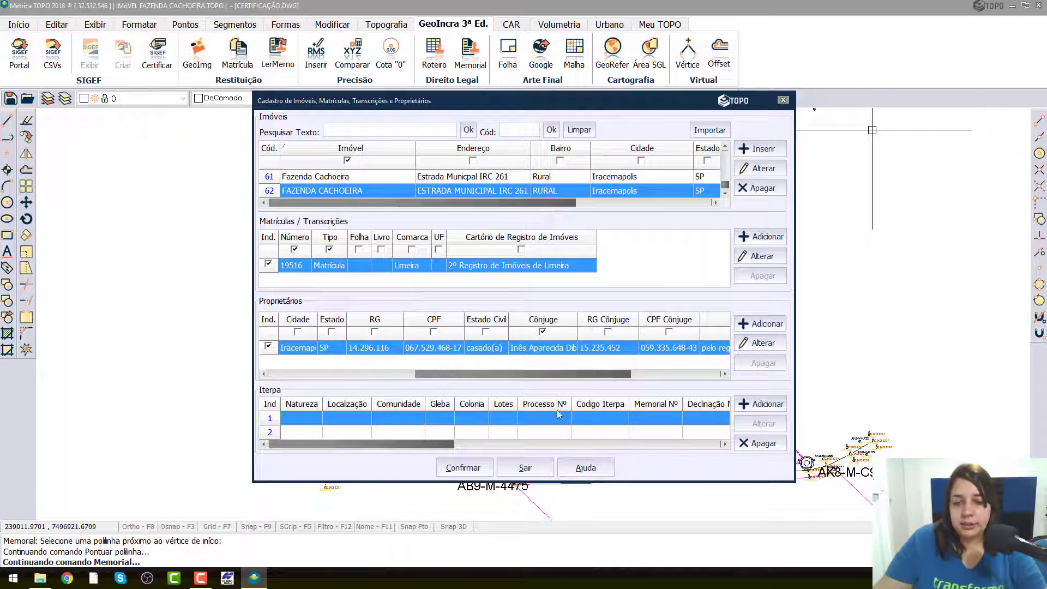
left_click_drag(566, 371, 422, 373)
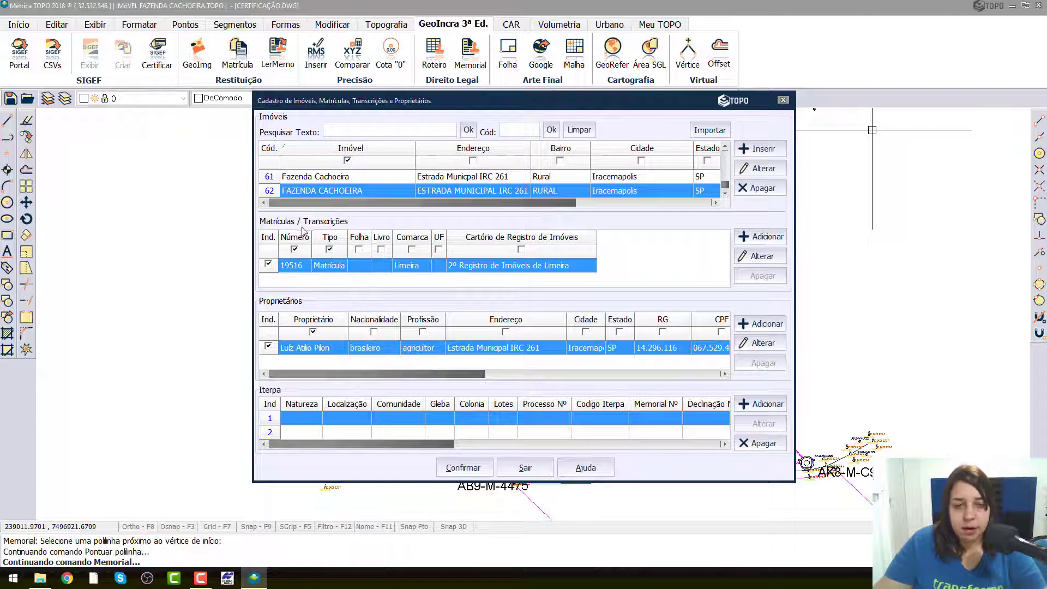
left_click(291, 263)
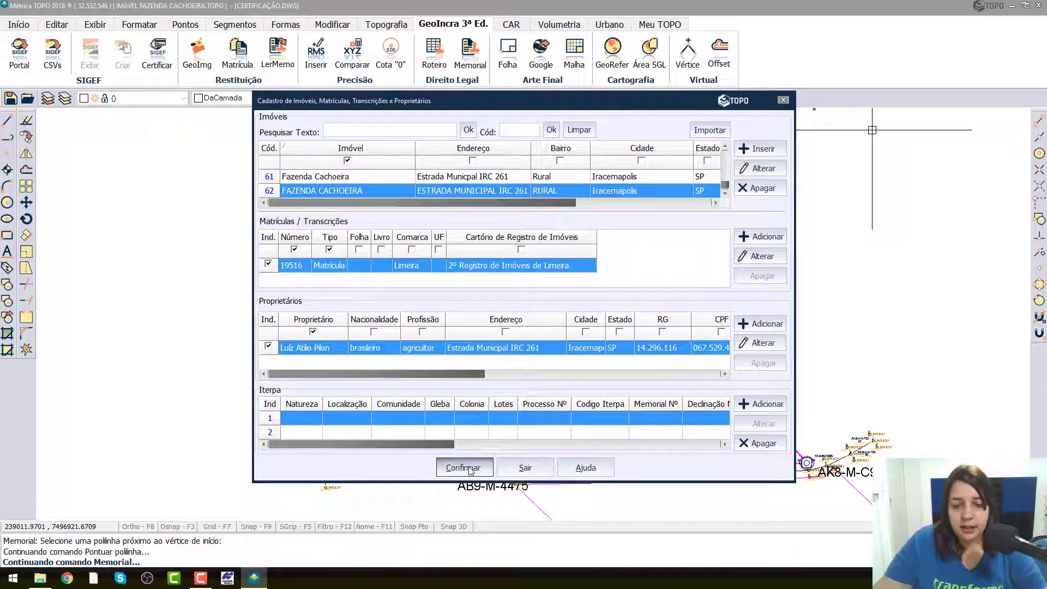
left_click(463, 468)
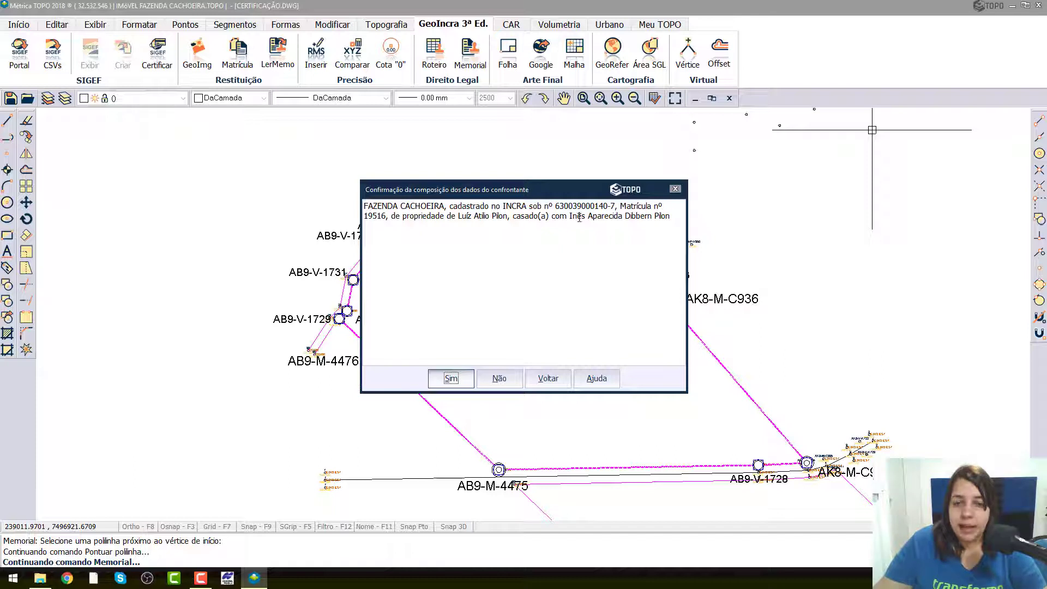
Remove "cadastrado no" from the neighbour description, replace "casado(a) com" with "e sua esposa", and accept it for segment 1
left_click_drag(502, 206, 452, 210)
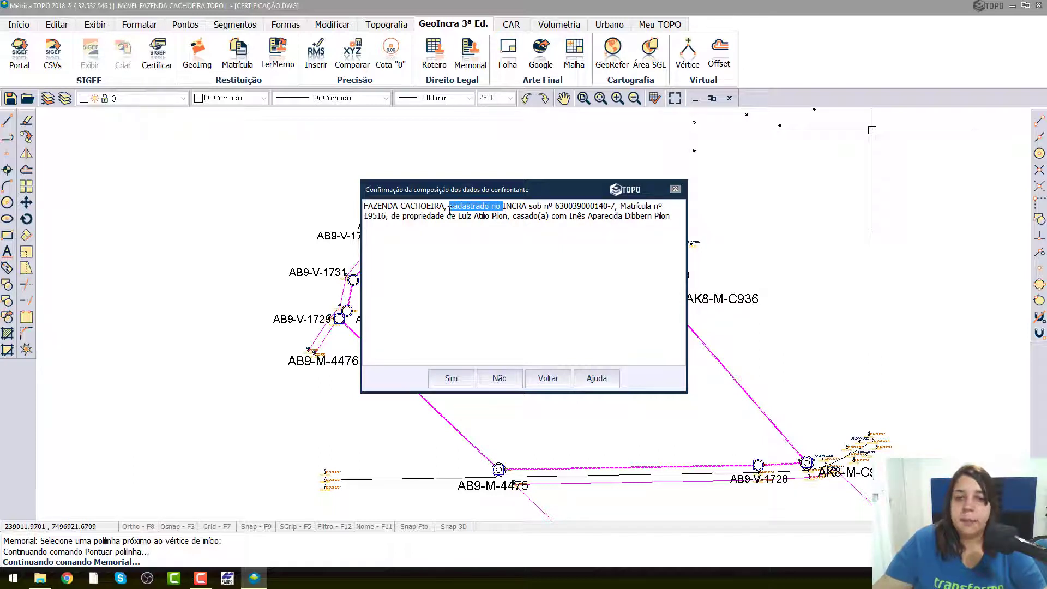
key("Delete")
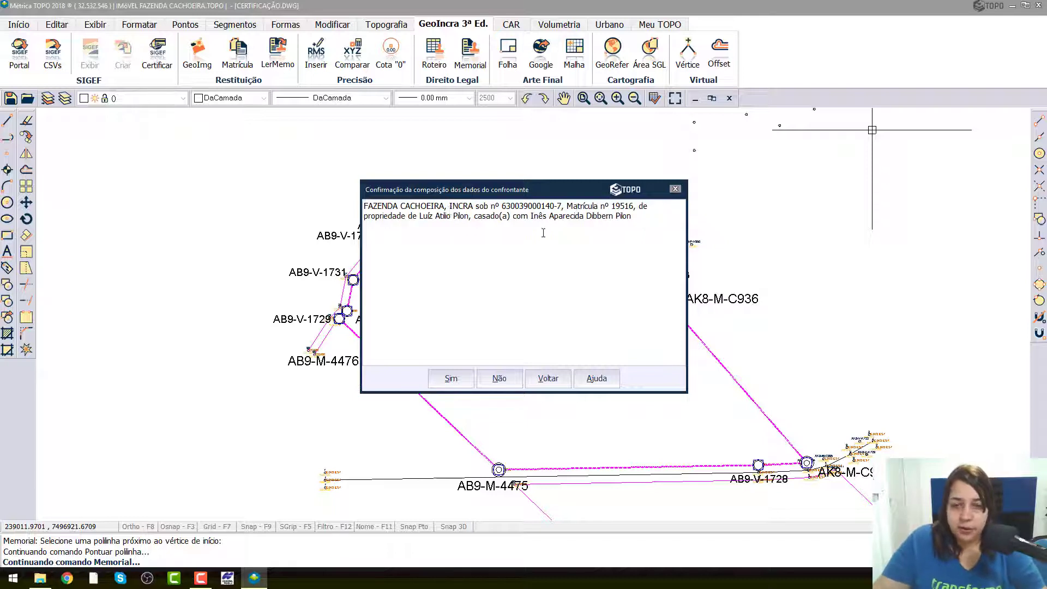
left_click_drag(530, 217, 469, 220)
type("E")
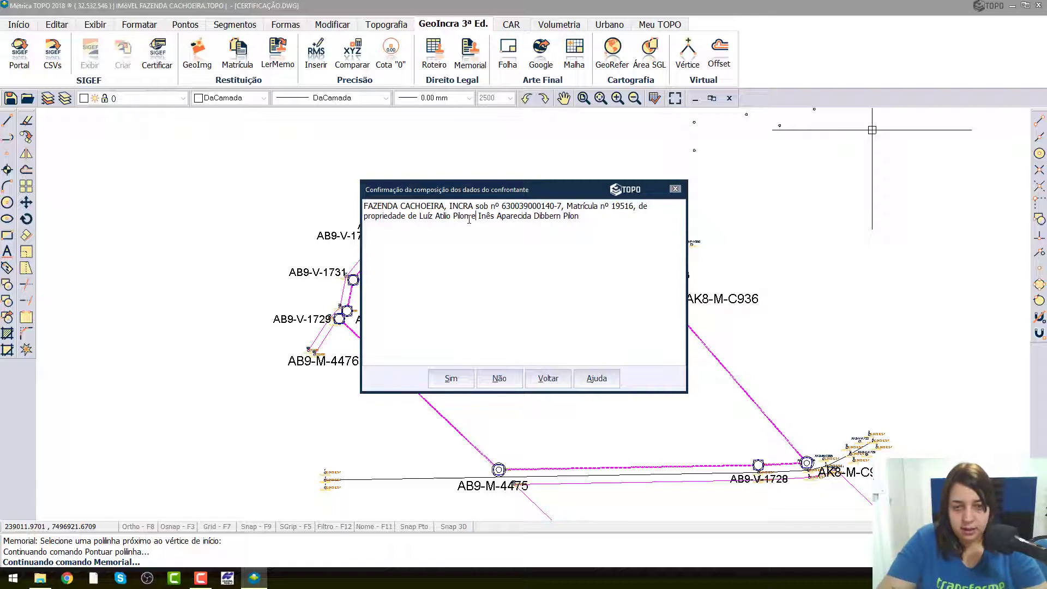
key("BackSpace")
type("e sua esposa")
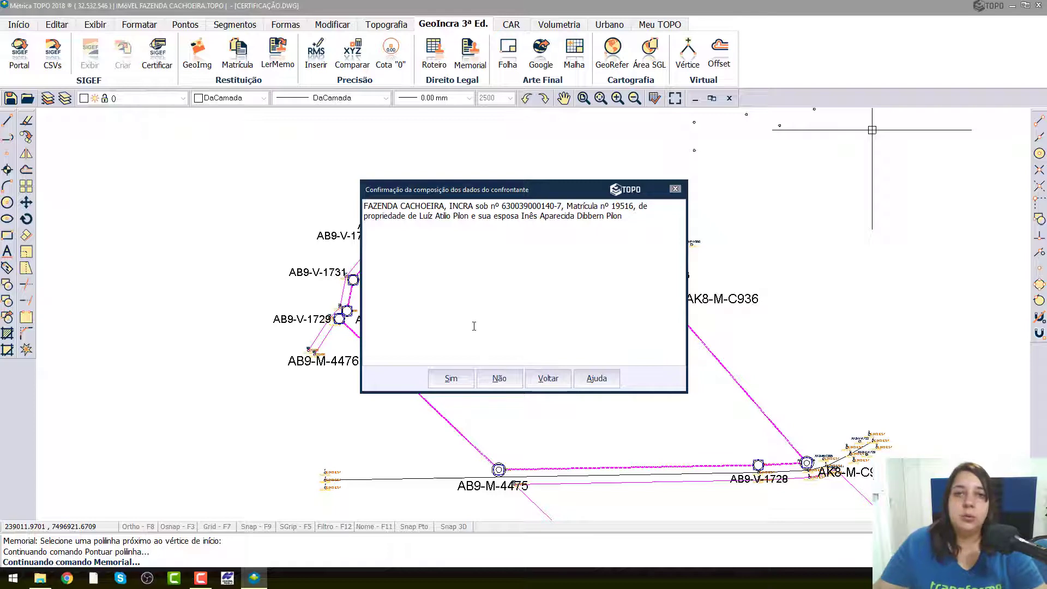
left_click(450, 378)
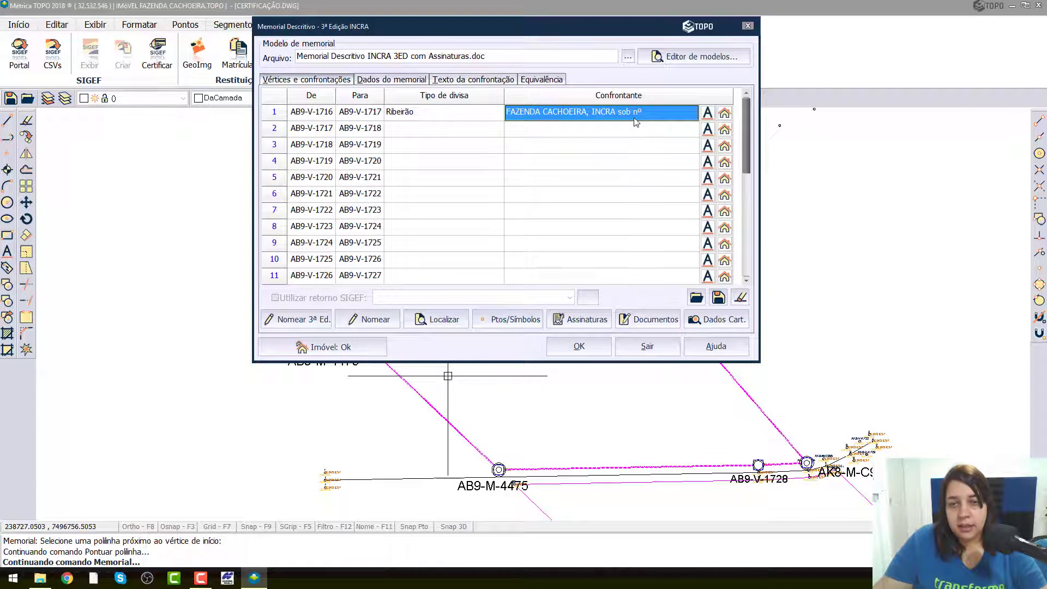
left_click(635, 119)
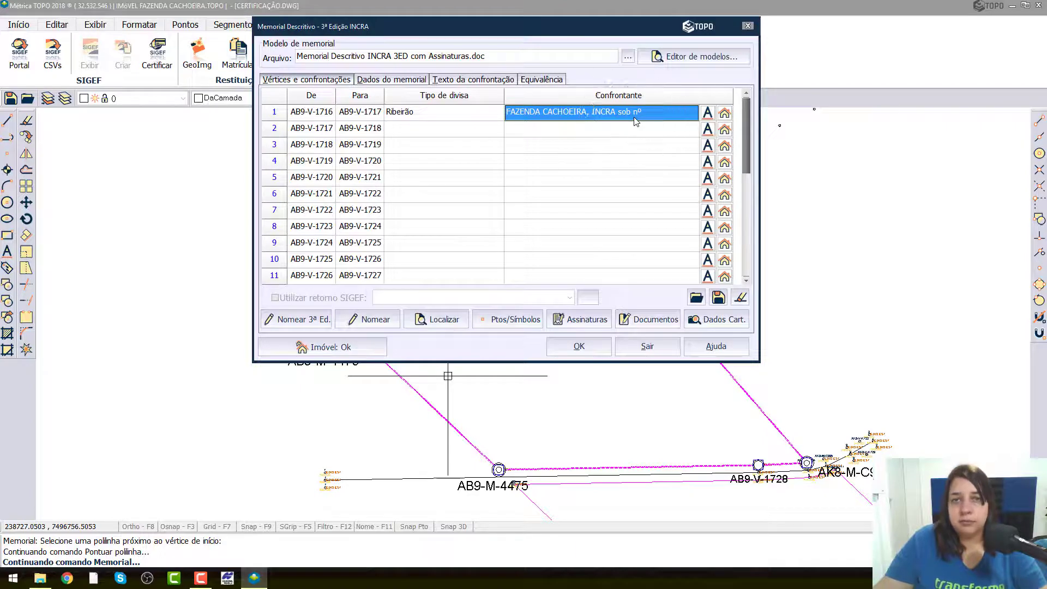
left_click(627, 131)
left_click(620, 113)
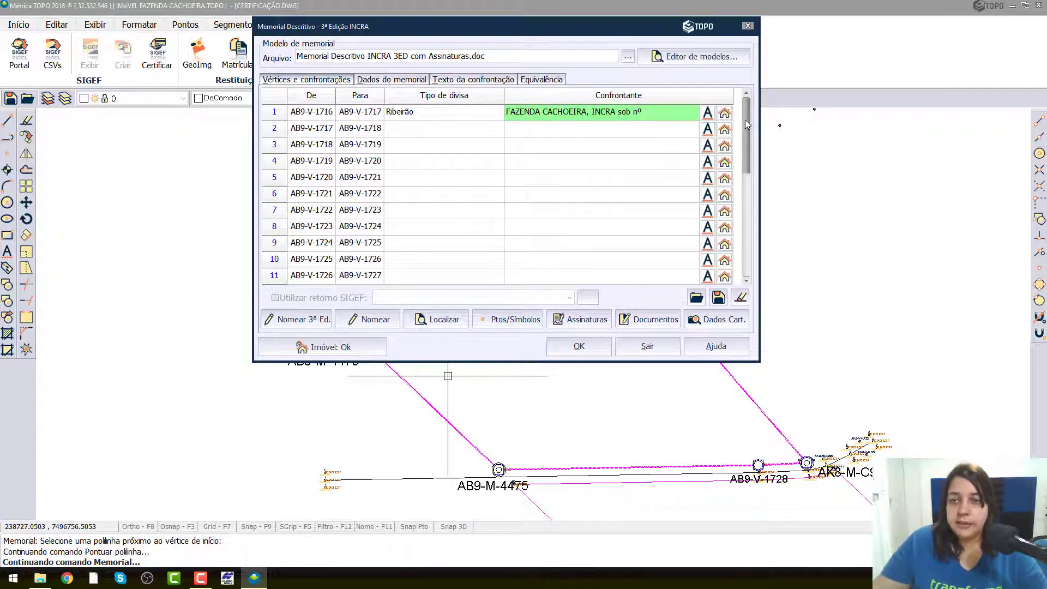
Open the property register for the neighbour of segment 13, AK8-V-K713 to AK8-M-C936, and select the Fazenda Paraizo record with code 58
left_click_drag(746, 123, 744, 167)
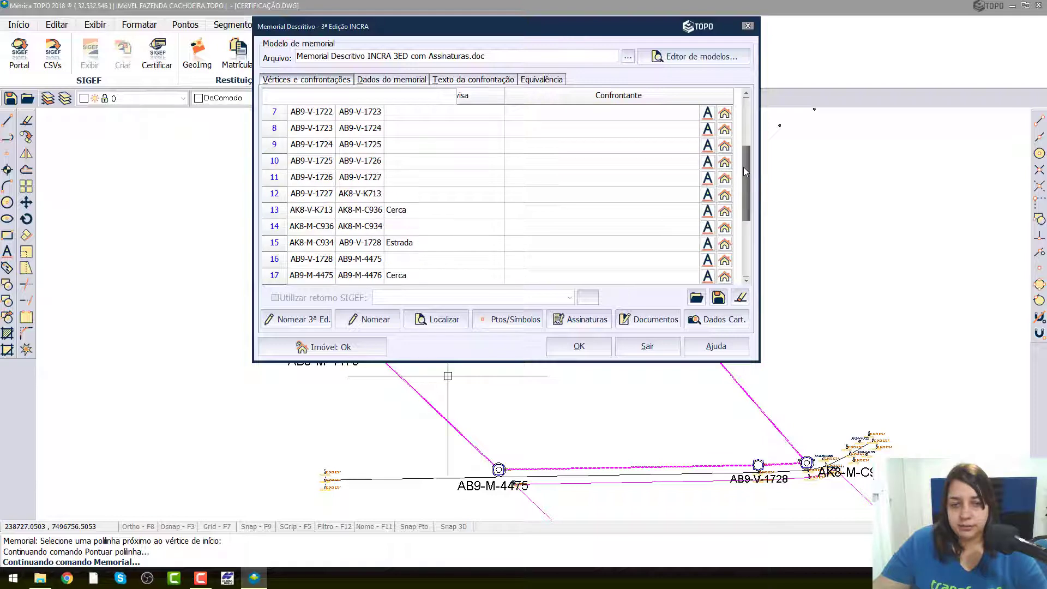
left_click(565, 210)
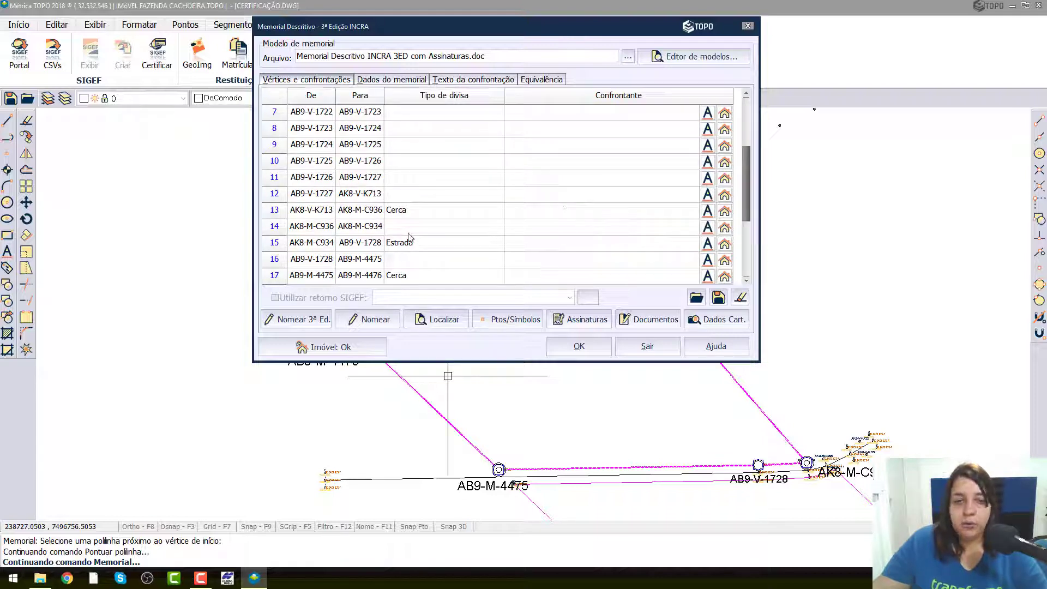
left_click_drag(599, 37, 385, 43)
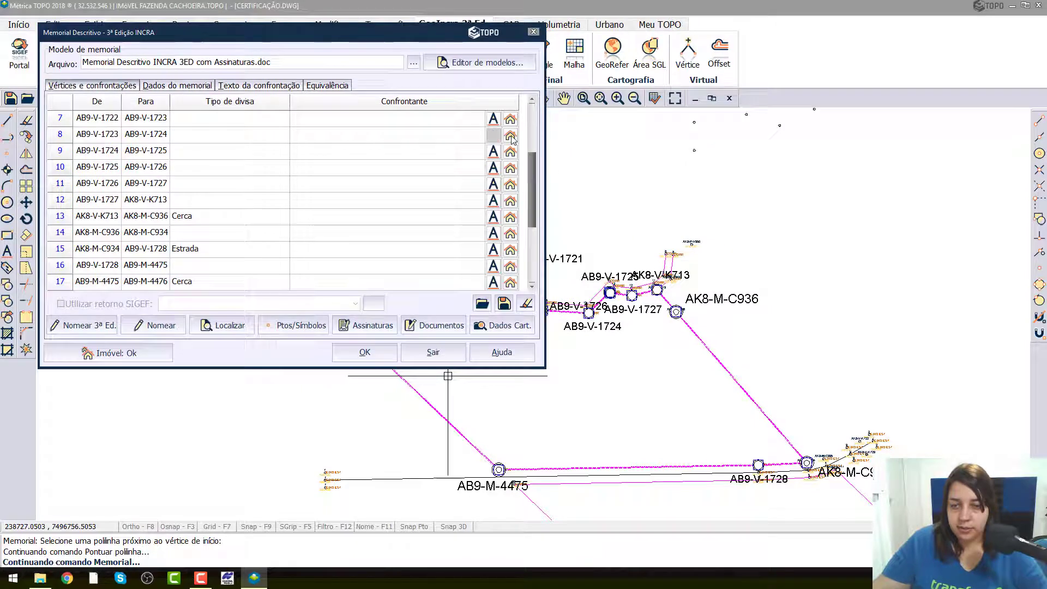
left_click(681, 281)
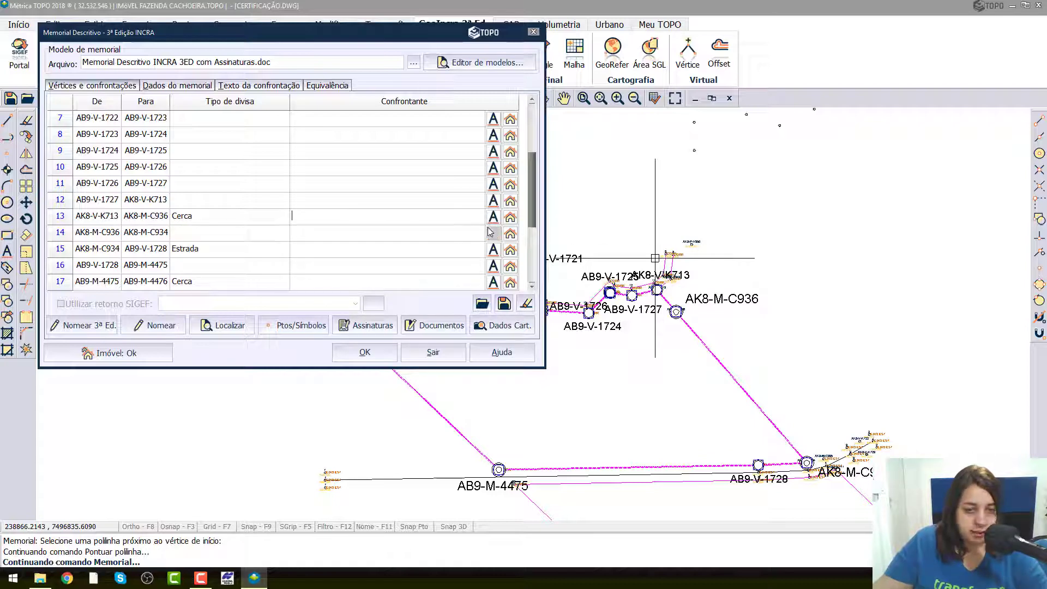
left_click(511, 218)
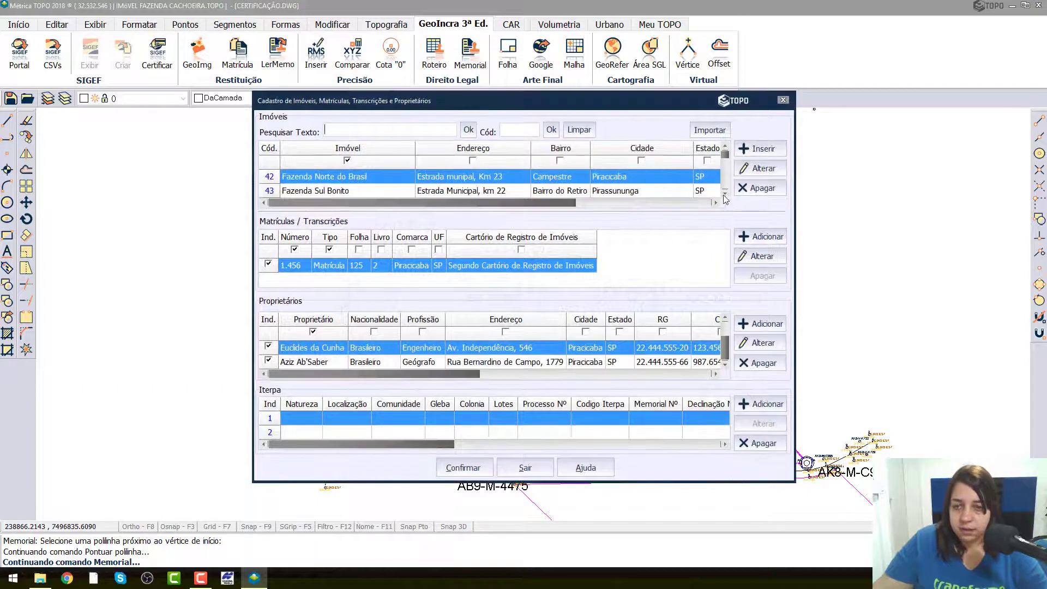
scroll(729, 196, "down", 5)
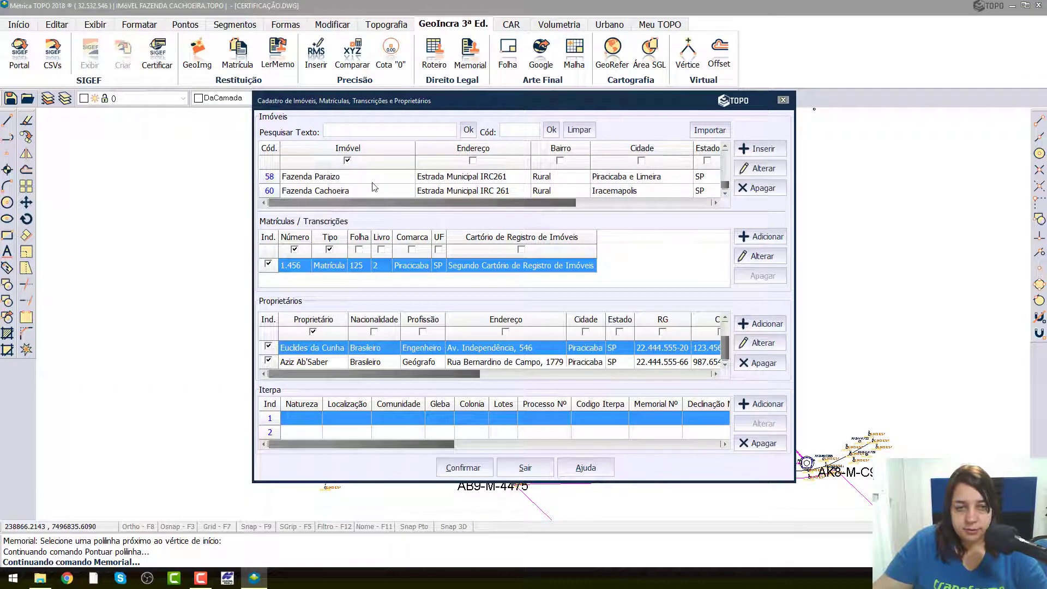
left_click(327, 182)
left_click(327, 183)
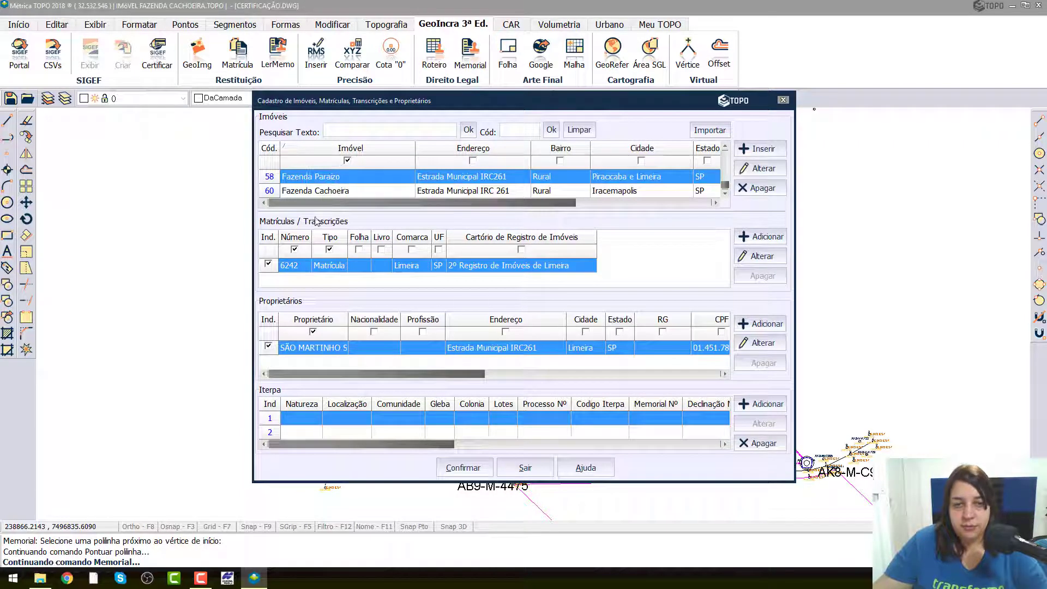
Review the Fazenda Paraizo record's checked property, Incra, registration and owner fields, and confirm it as segment 13's neighbour
left_click(361, 166)
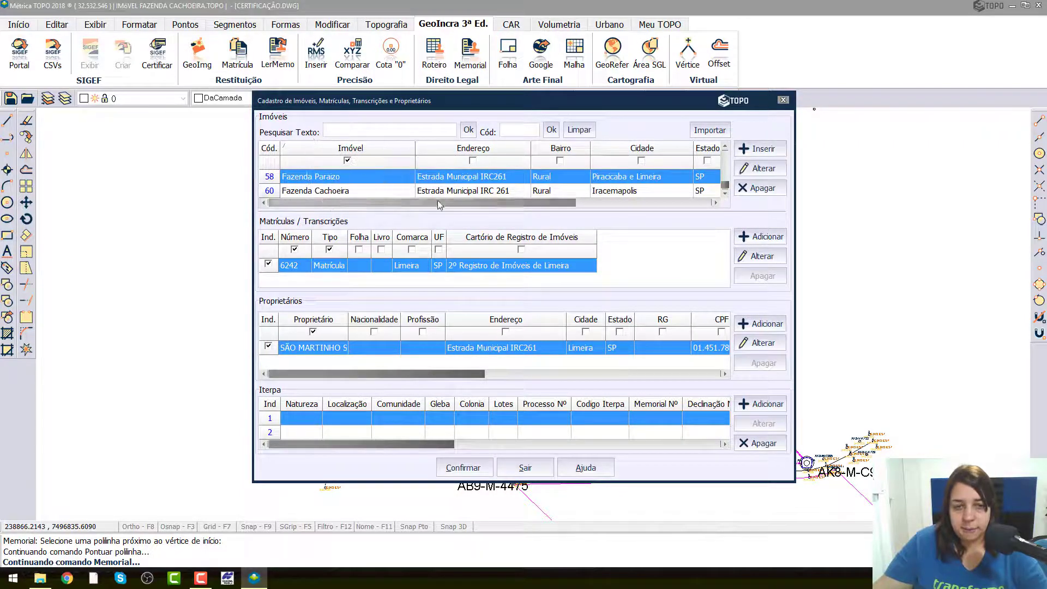
left_click_drag(438, 201, 541, 201)
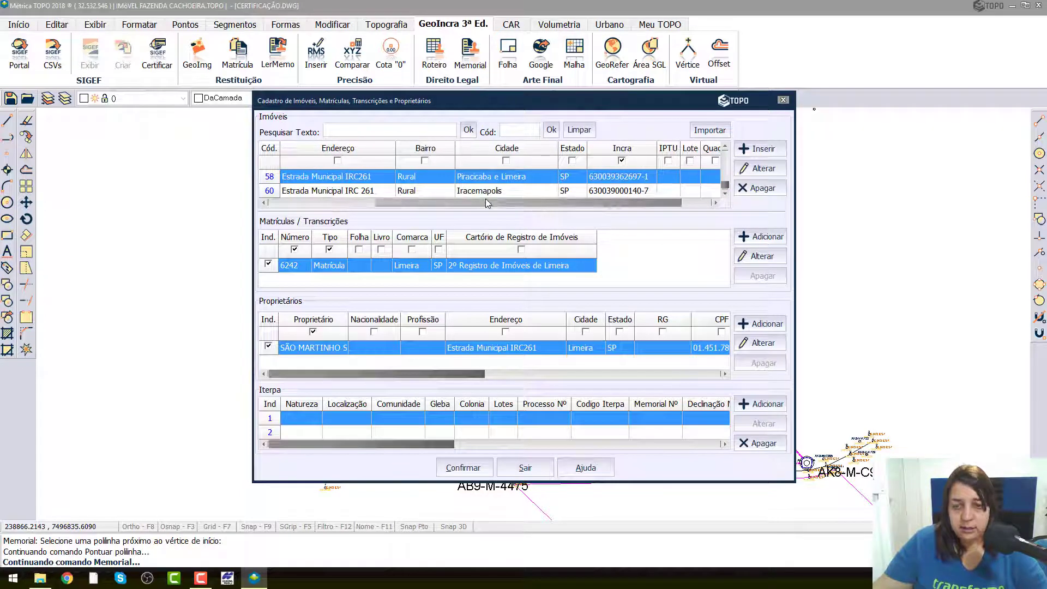
left_click(329, 249)
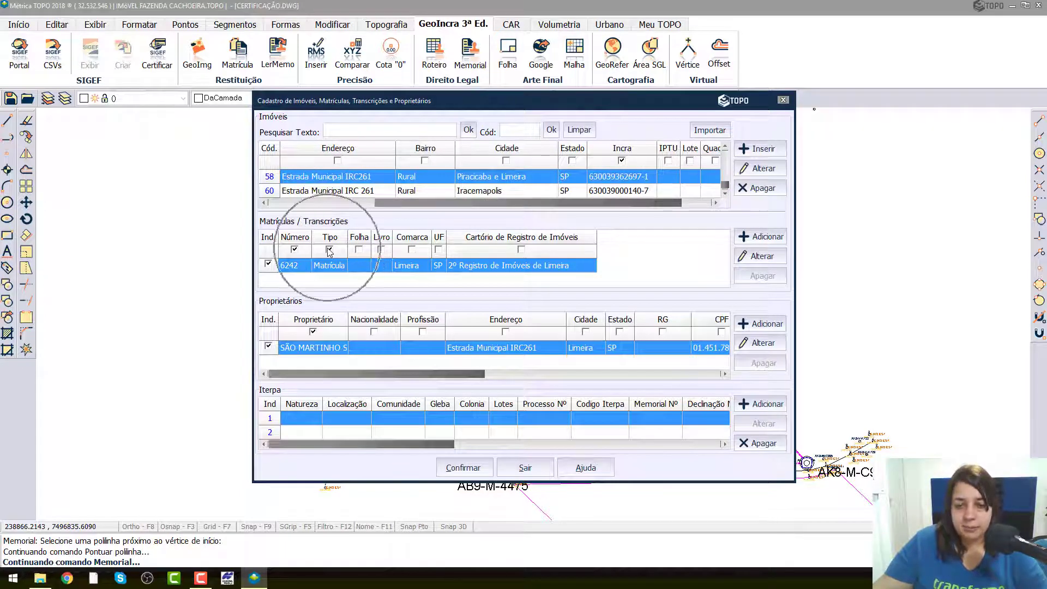
left_click(313, 332)
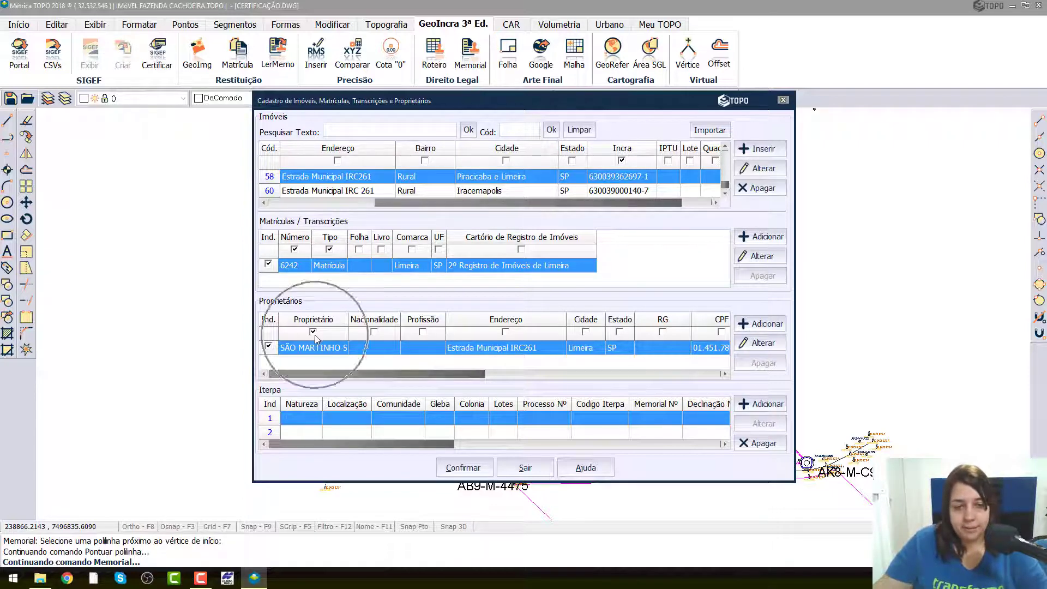
left_click(288, 276)
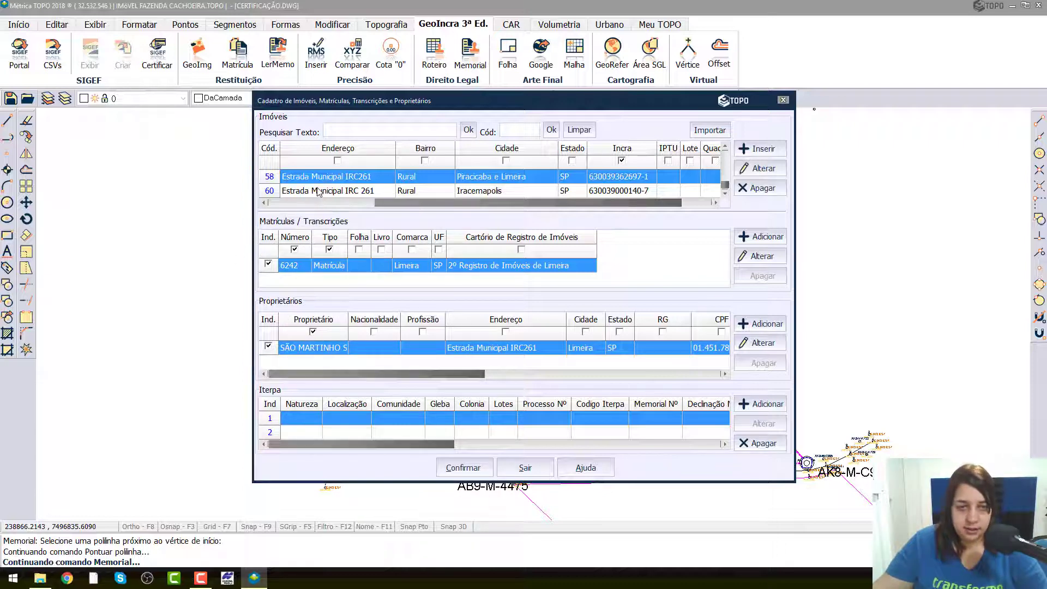
left_click_drag(393, 203, 288, 202)
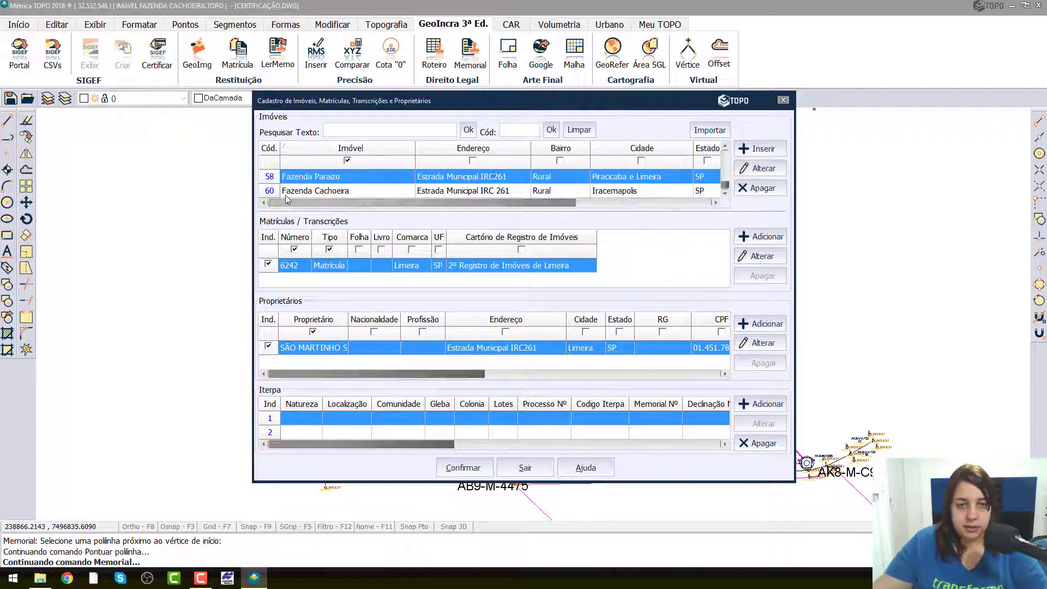
left_click(303, 178)
left_click(464, 468)
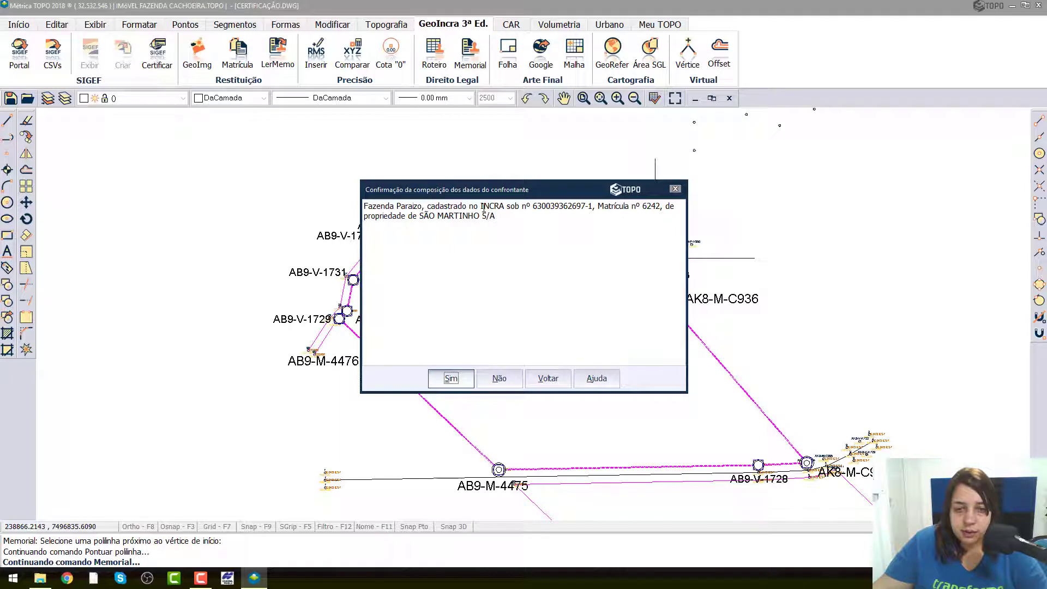
Remove "cadastrado no" from the Fazenda Paraizo neighbour description and accept it for segment 13
left_click_drag(482, 208, 428, 206)
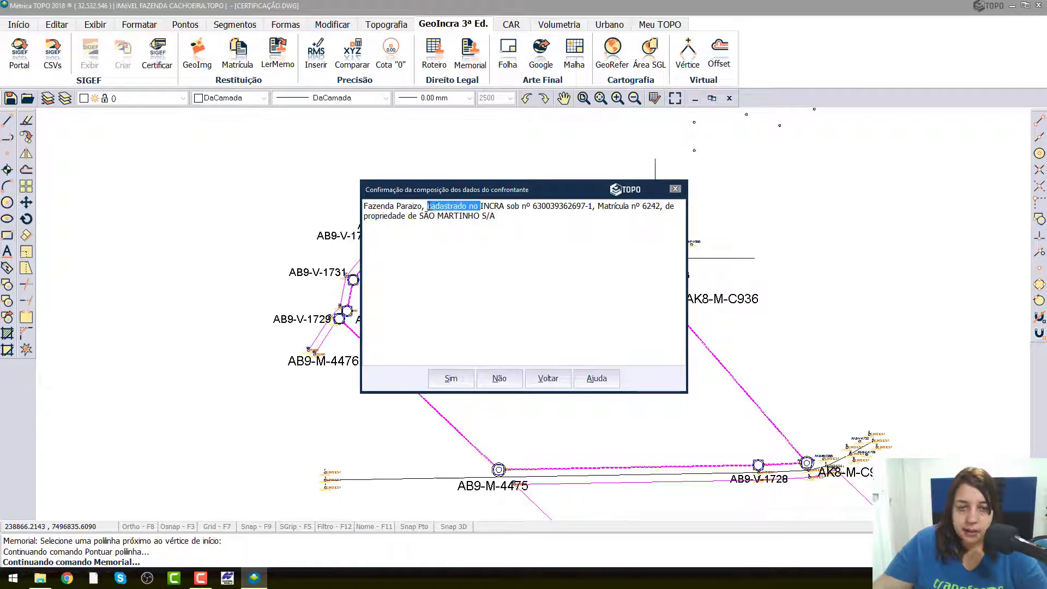
key("Delete")
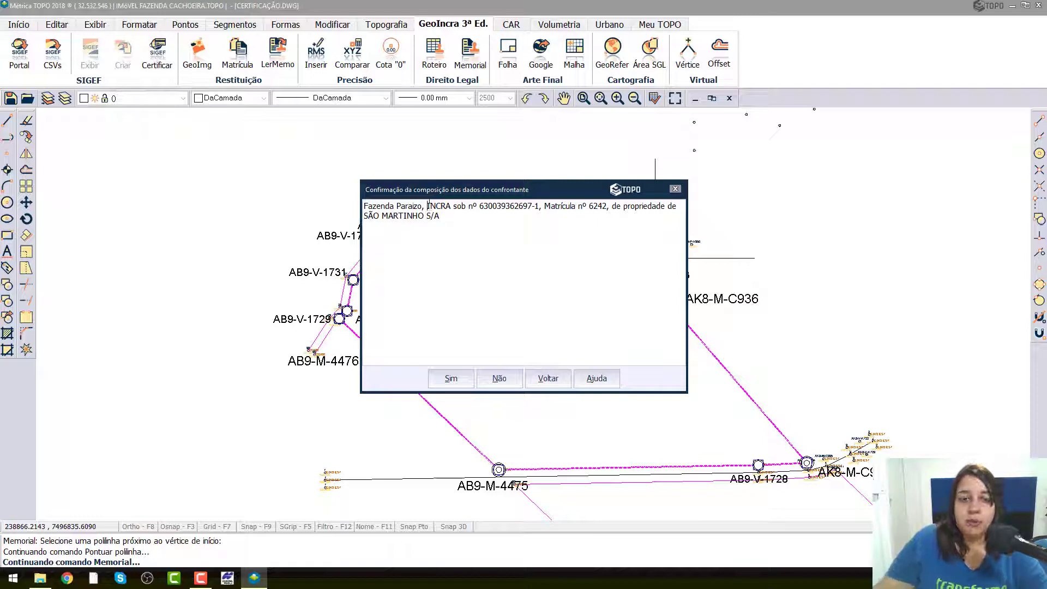
left_click(451, 379)
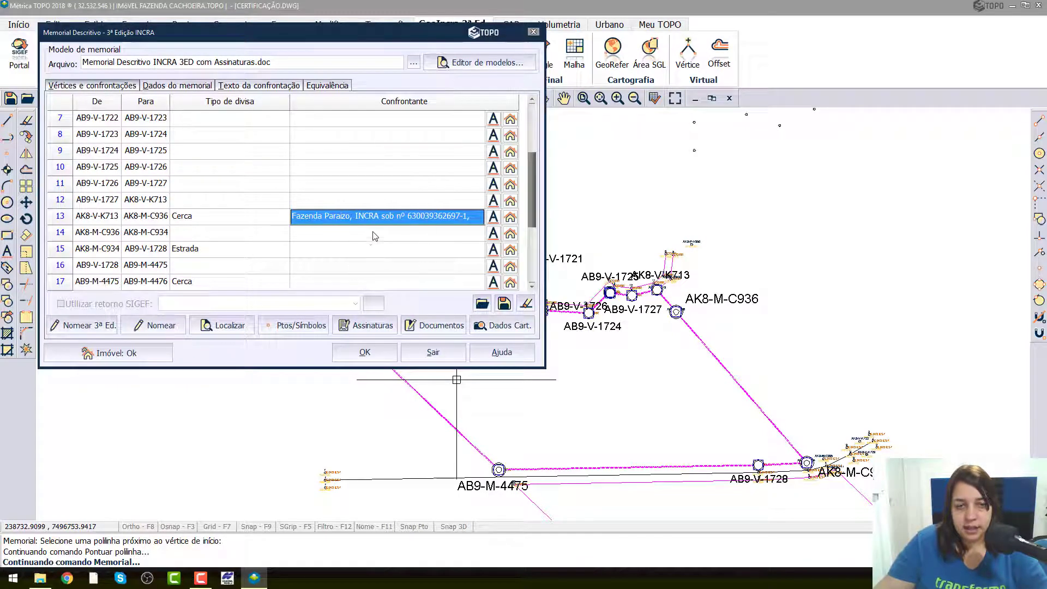
Enter "Estrada Municipal IRC 261" as the neighbour of segment 15, AK8-M-C934 to AB9-V-1728
left_click(329, 253)
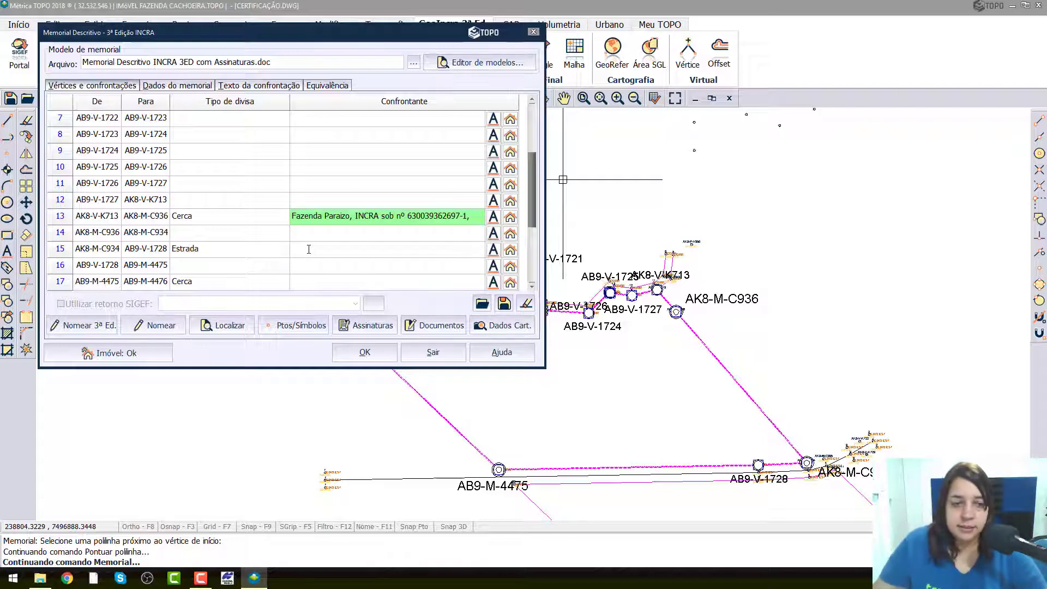
left_click(308, 250)
left_click(309, 249)
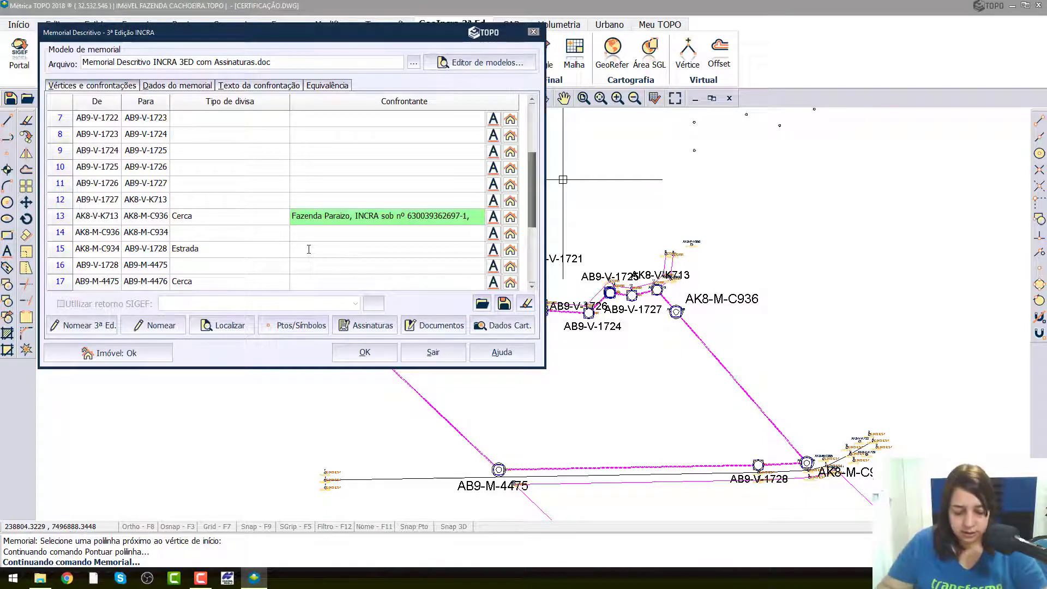
type("Estrada ")
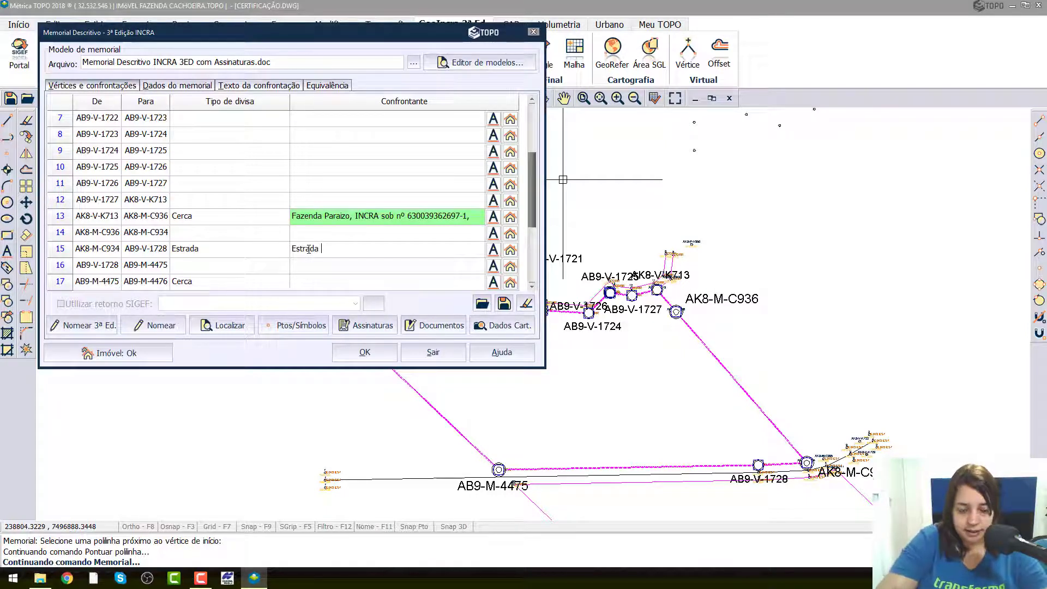
type("Municipal")
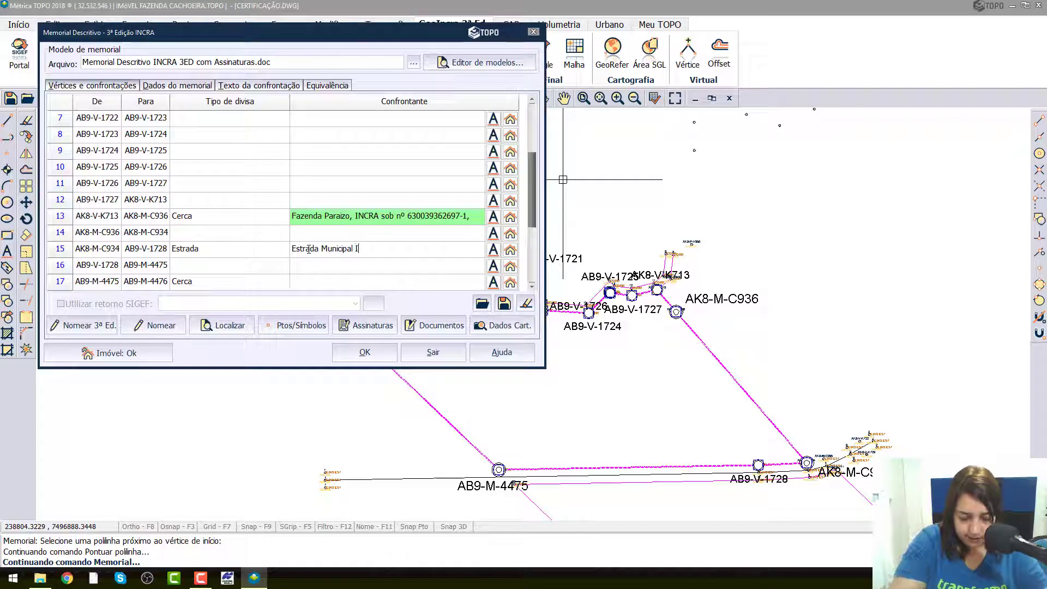
type(" IRC 261")
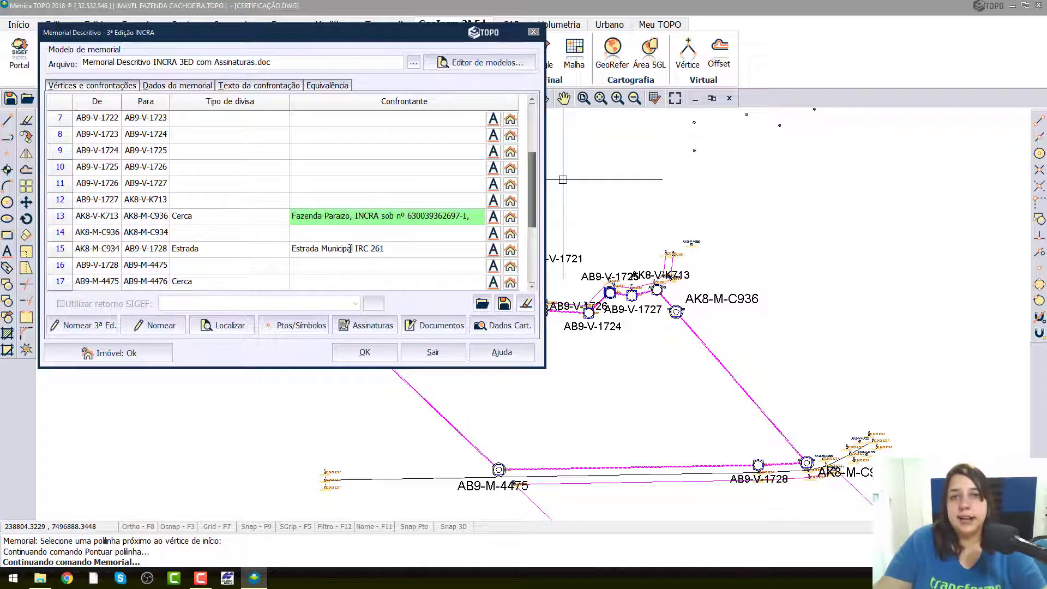
Examine segment 17 in the drawing between vertices AB9-M-4475 and AB9-M-4476 to identify its neighbour
left_click(532, 287)
left_click(532, 287)
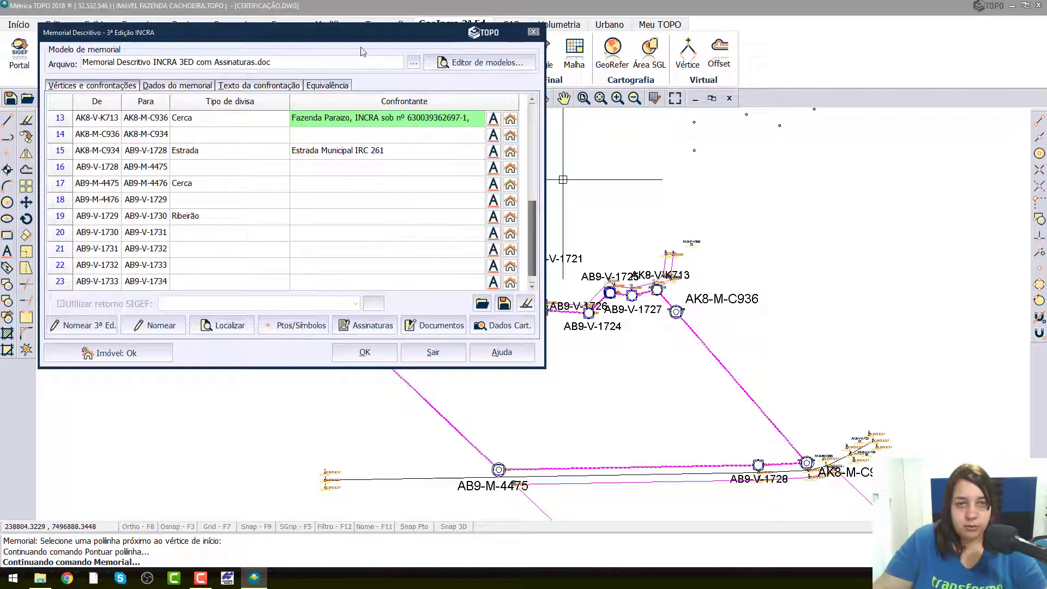
left_click_drag(360, 32, 726, 21)
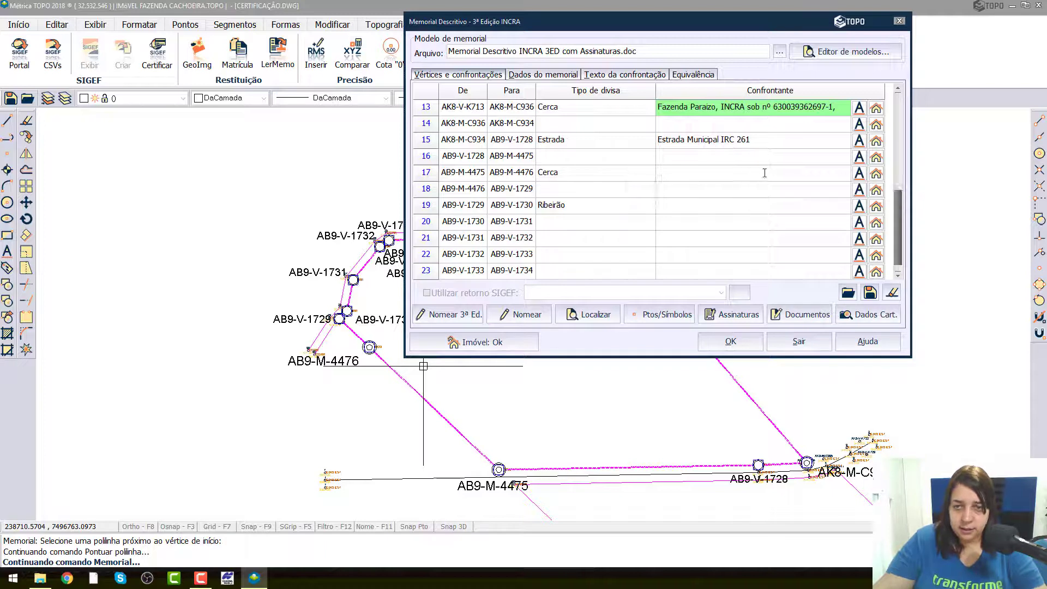
left_click(474, 174)
left_click(474, 174)
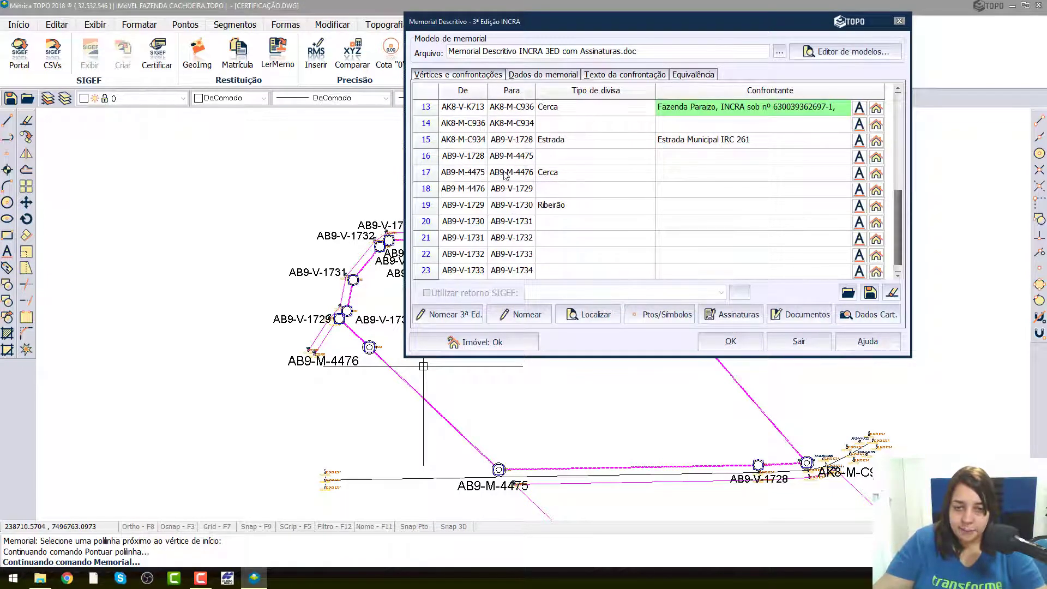
key("ctrl")
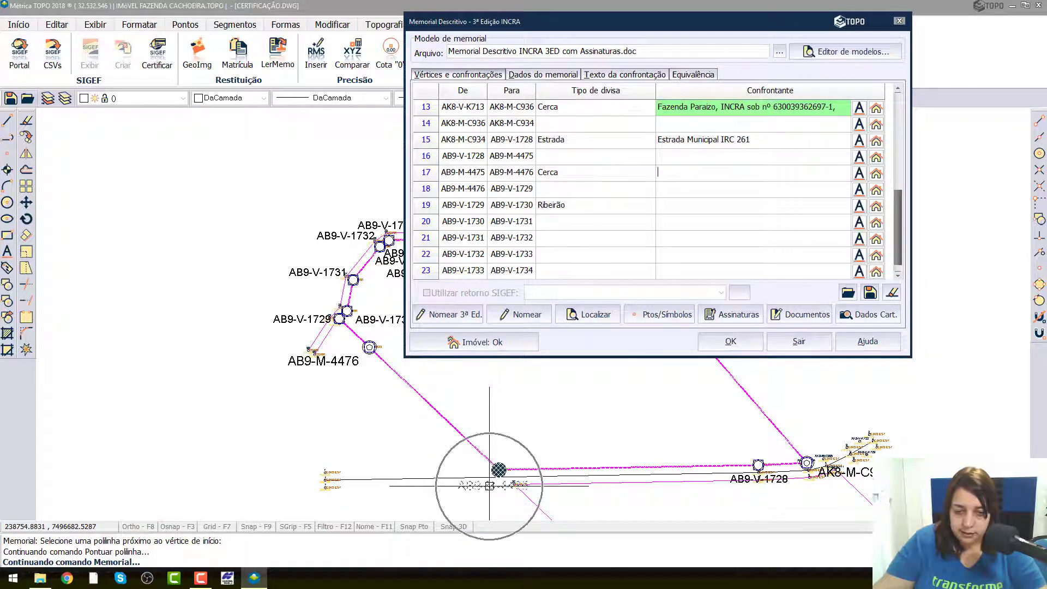
key("ctrl")
key("ctrl")
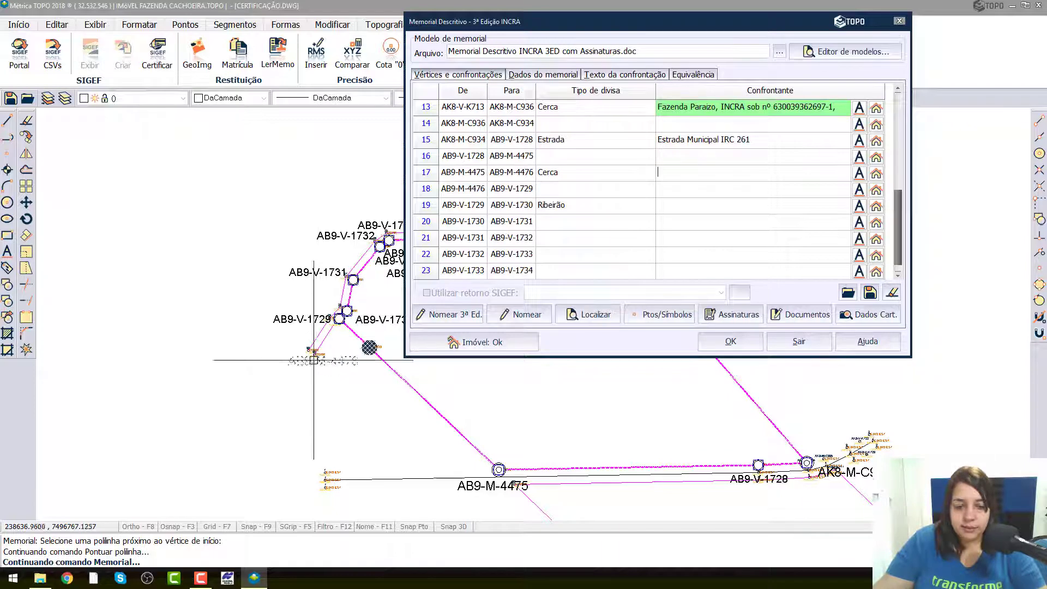
key("ctrl")
key("ctrl")
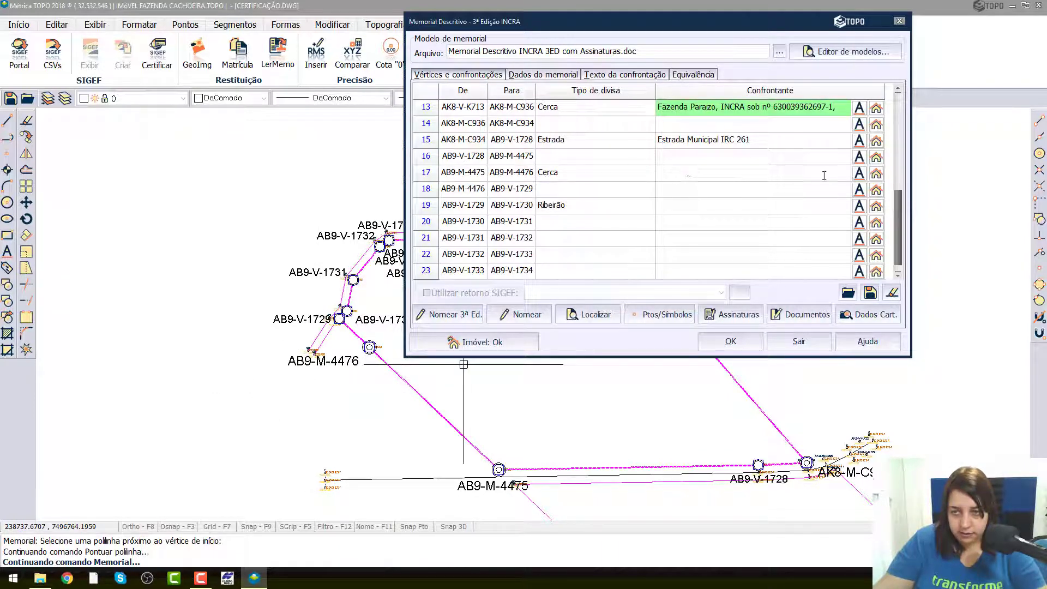
Open the property register for segment 17's neighbour and select the Fazenda Cachoeira record with code 61
left_click(877, 173)
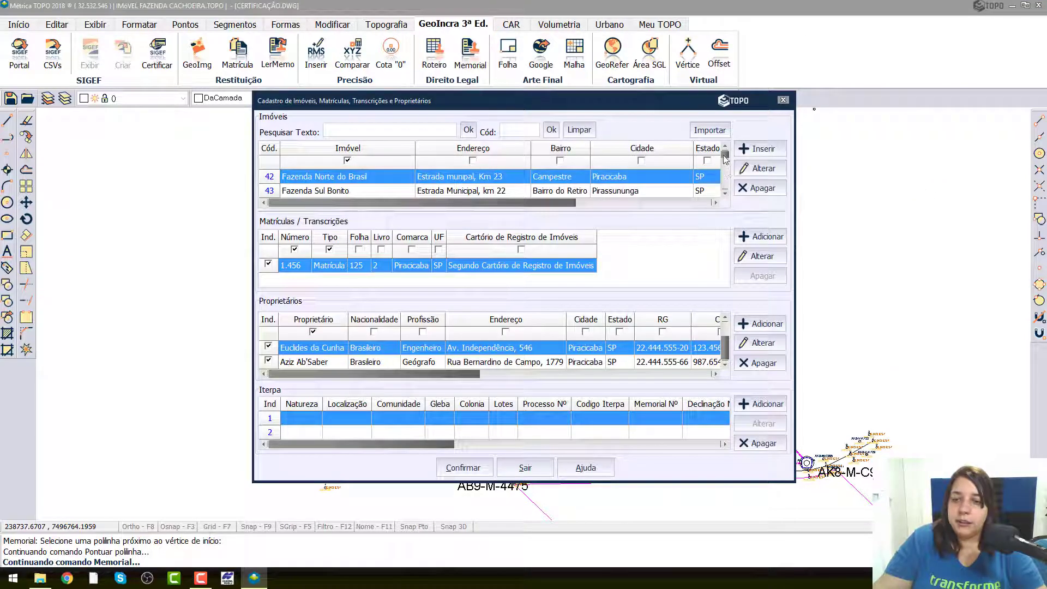
left_click(724, 192)
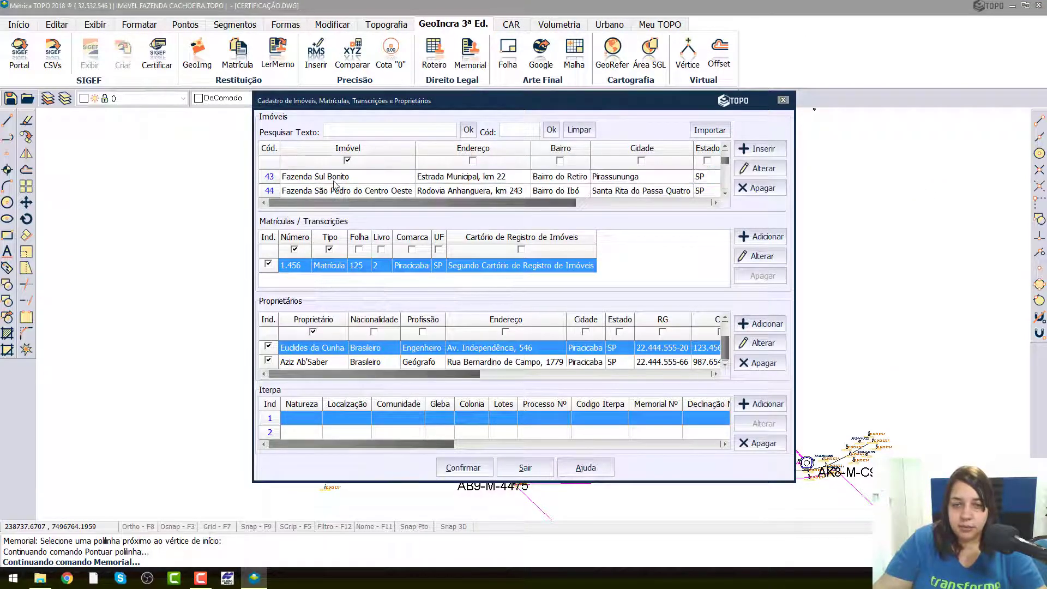
left_click(333, 180)
scroll(333, 184, "down", 4)
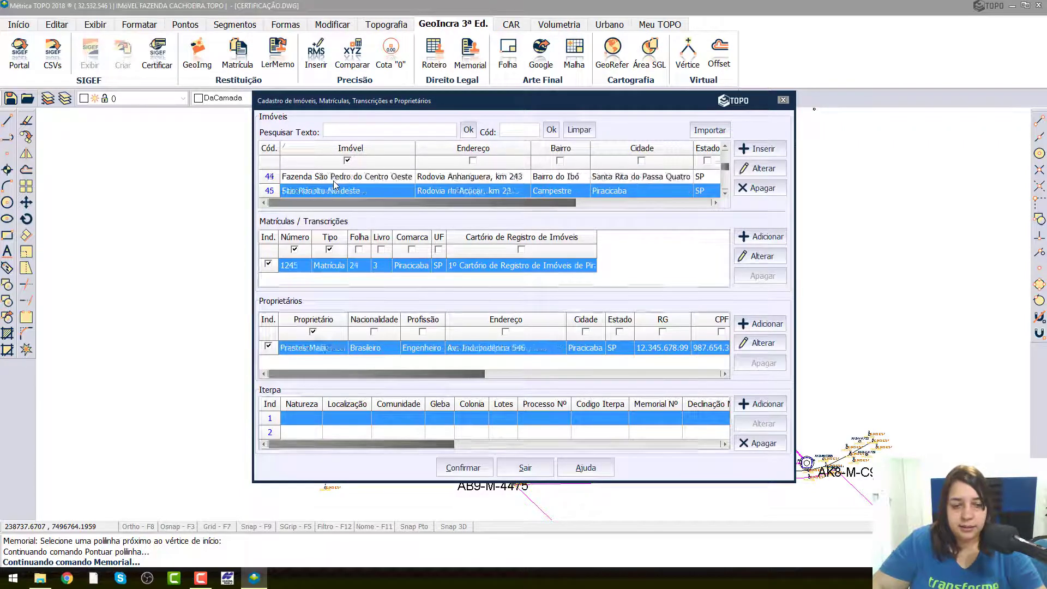
left_click(332, 179)
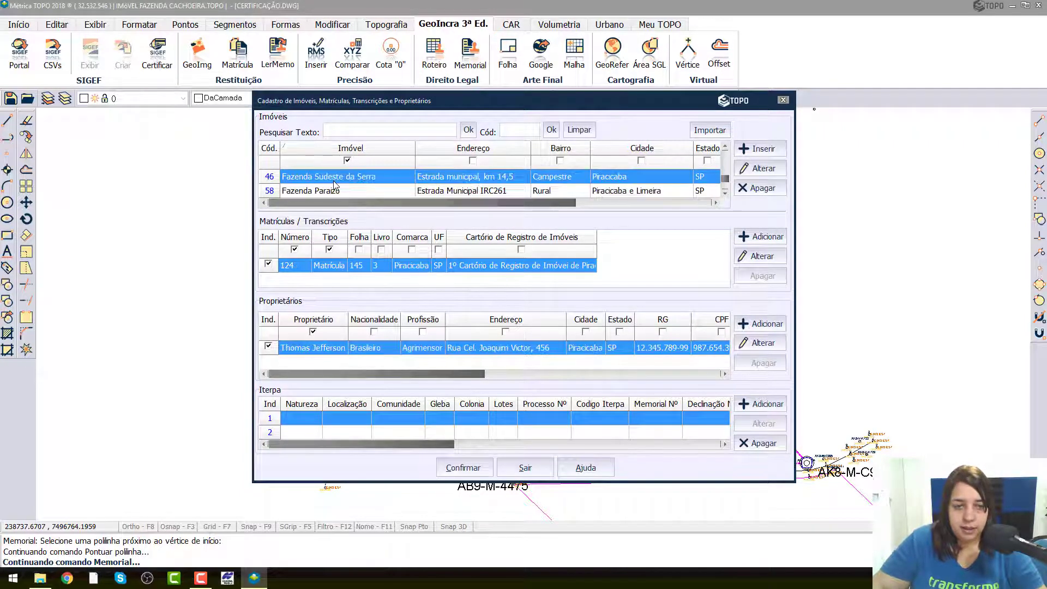
scroll(334, 184, "down", 2)
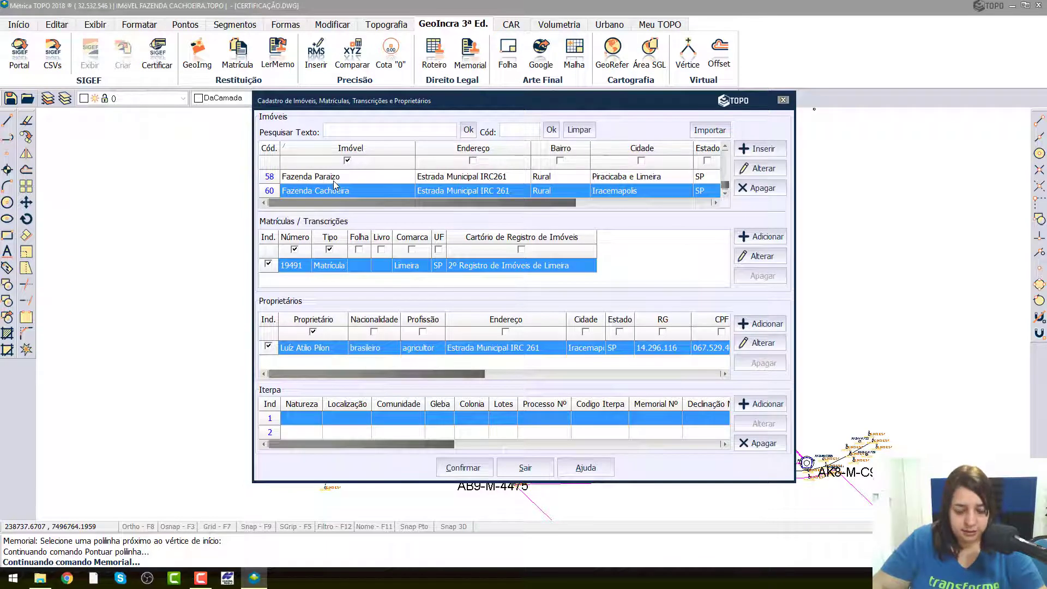
scroll(334, 184, "down", 1)
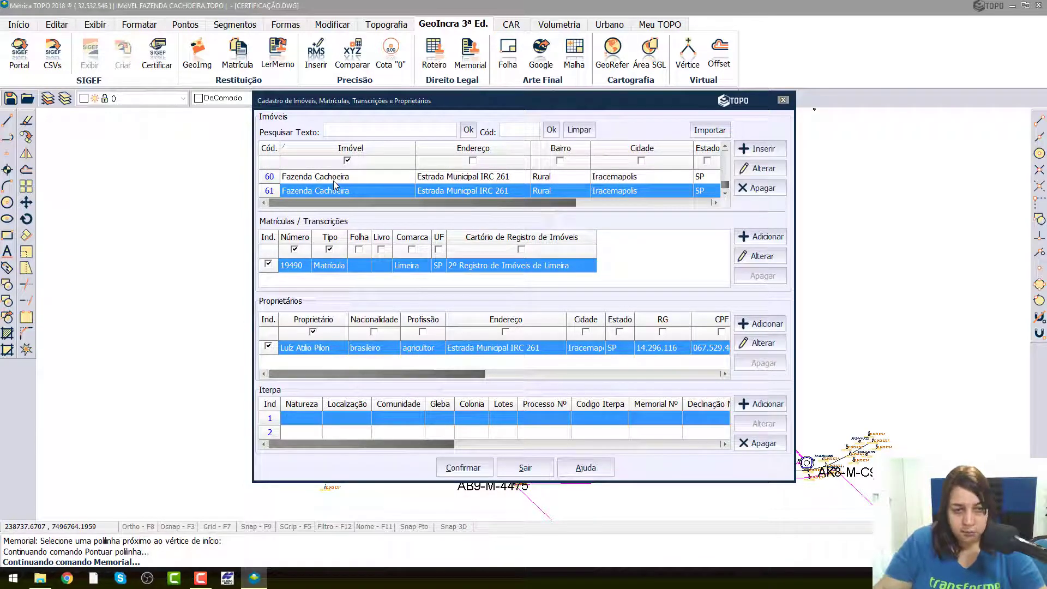
left_click(291, 267)
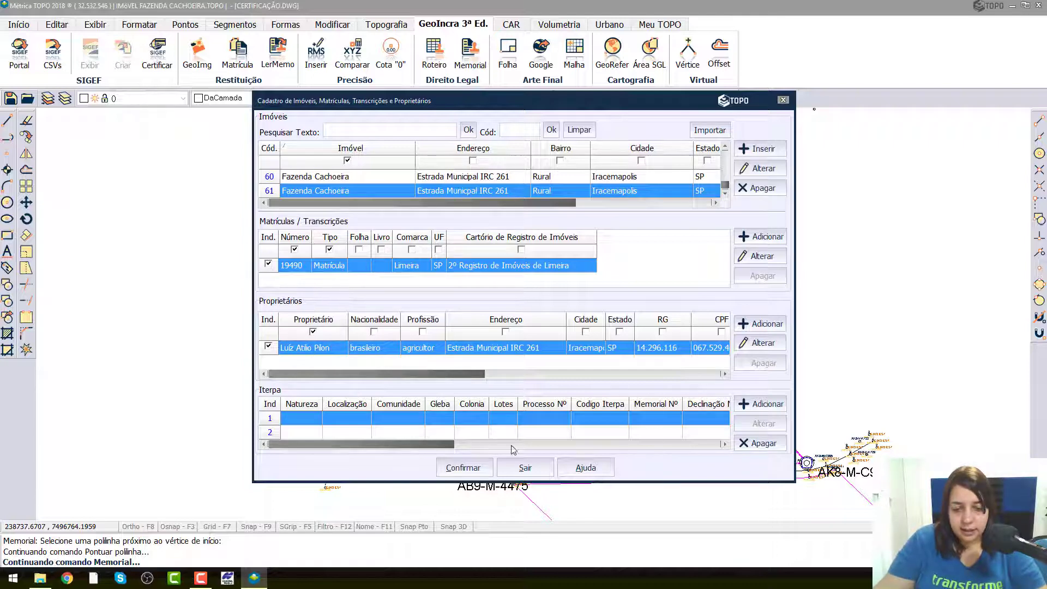
Confirm the Fazenda Cachoeira record for segment 17, removing "cadastrado no" from its description and replacing ", casado(a) com" with "e sua esposa"
left_click(469, 471)
left_click(463, 468)
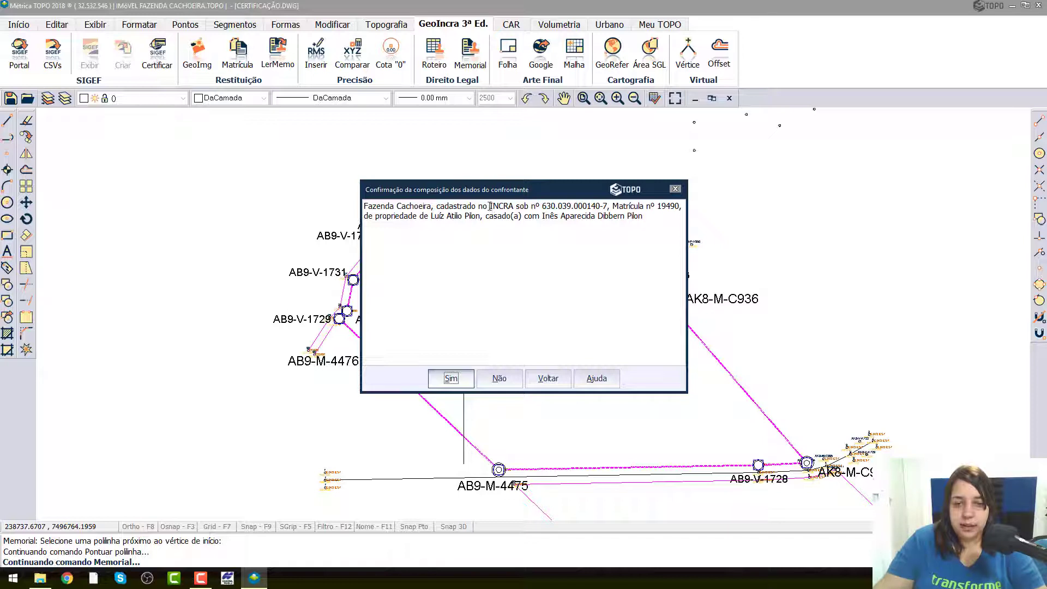
left_click_drag(489, 206, 433, 204)
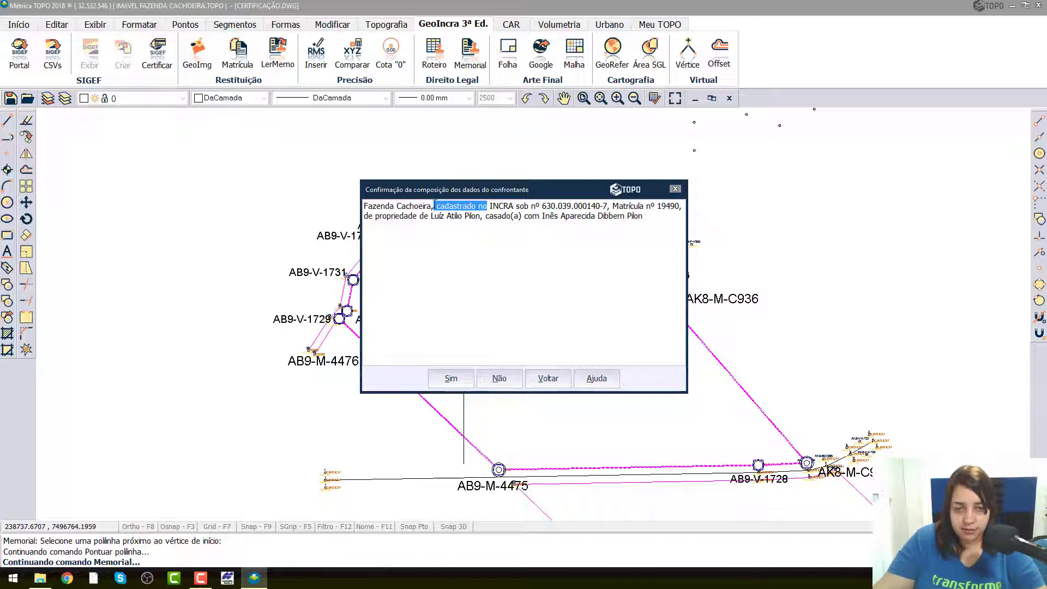
key("Delete")
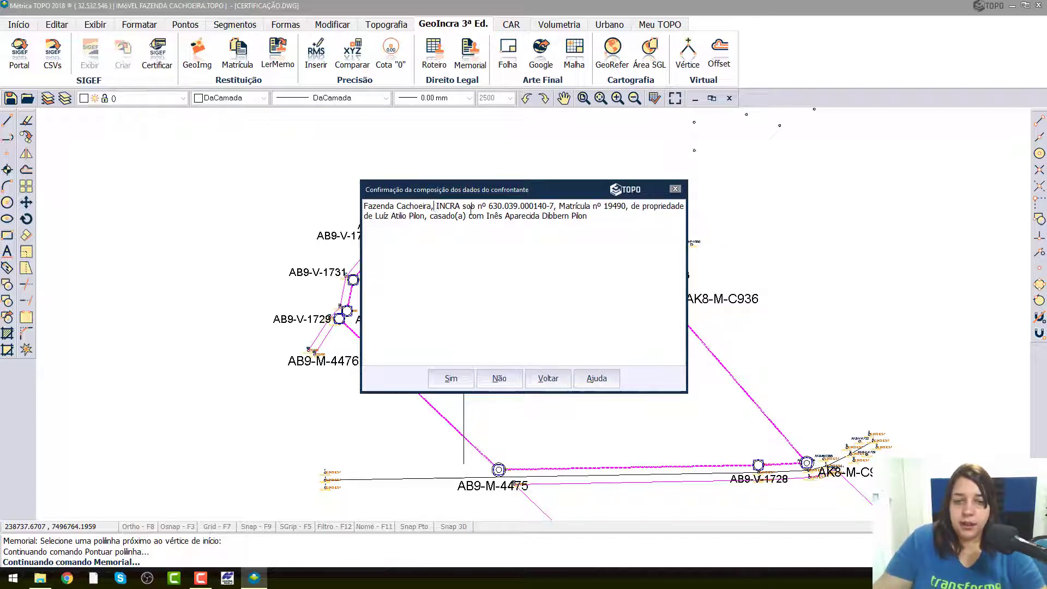
left_click_drag(487, 216, 425, 219)
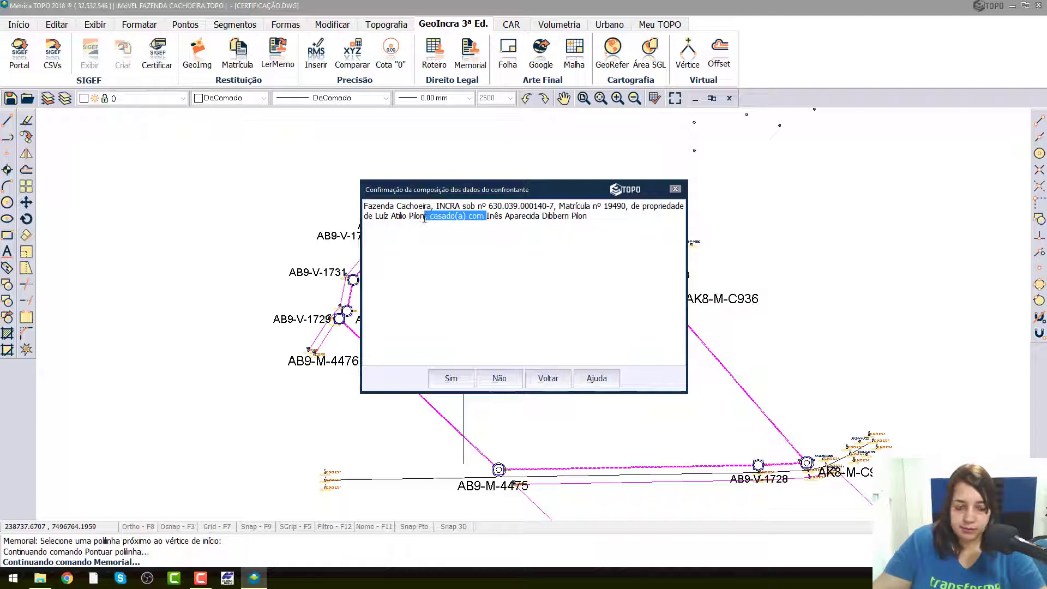
type("e sua es")
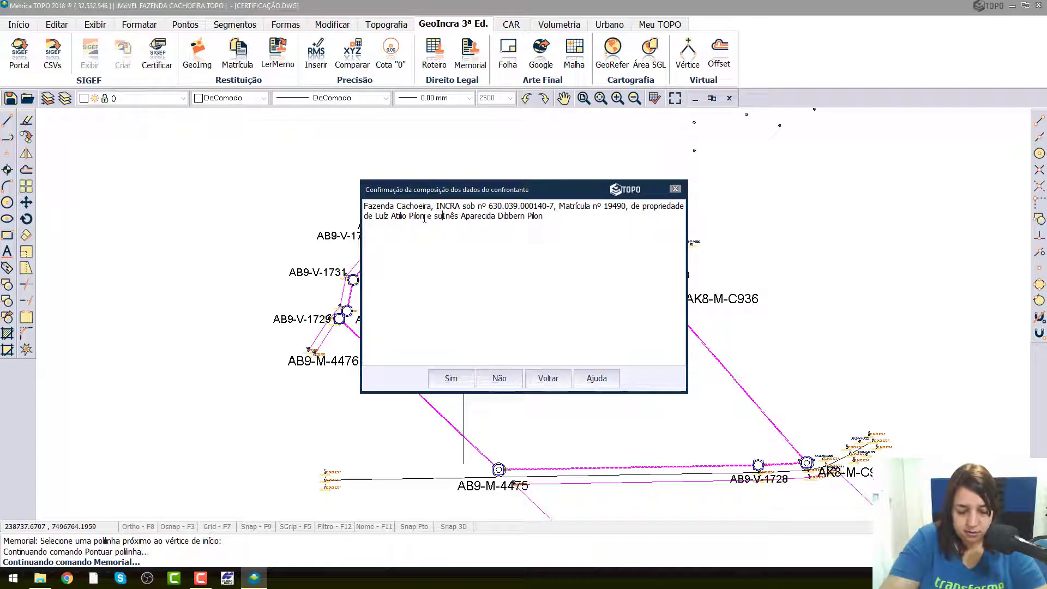
type("posa")
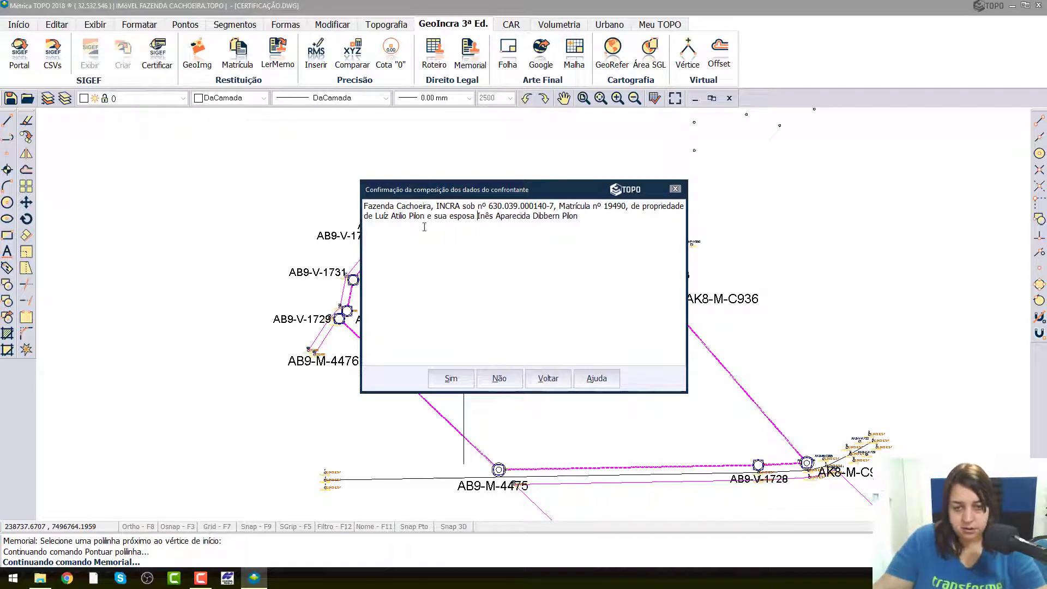
left_click(451, 380)
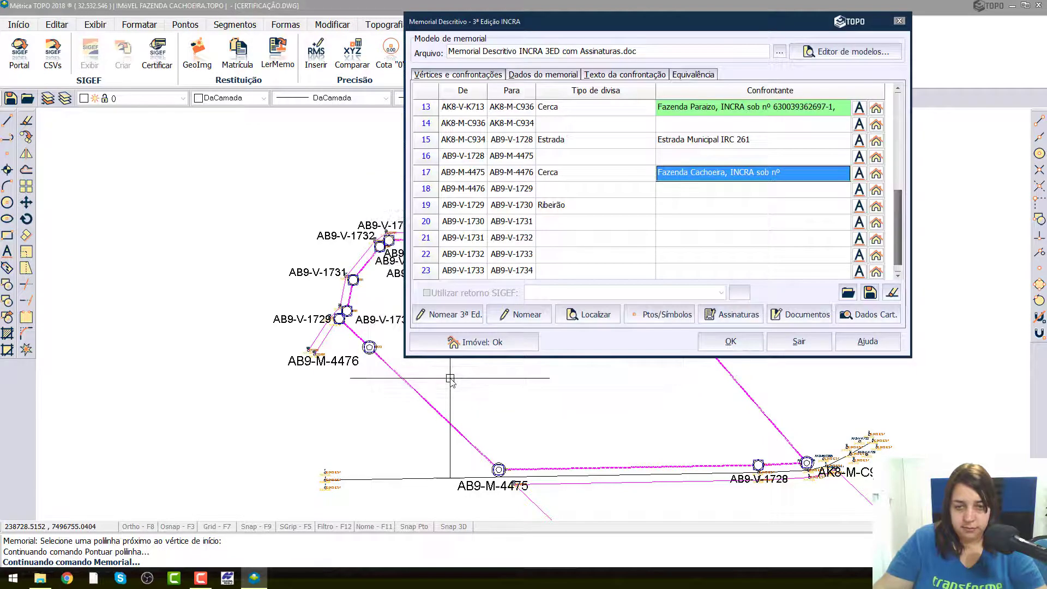
Choose the FAZENDA CACHOEIRA record with code 62 from the property register as neighbour of segment 19, AB9-V-1729 to AB9-V-1730
left_click(697, 206)
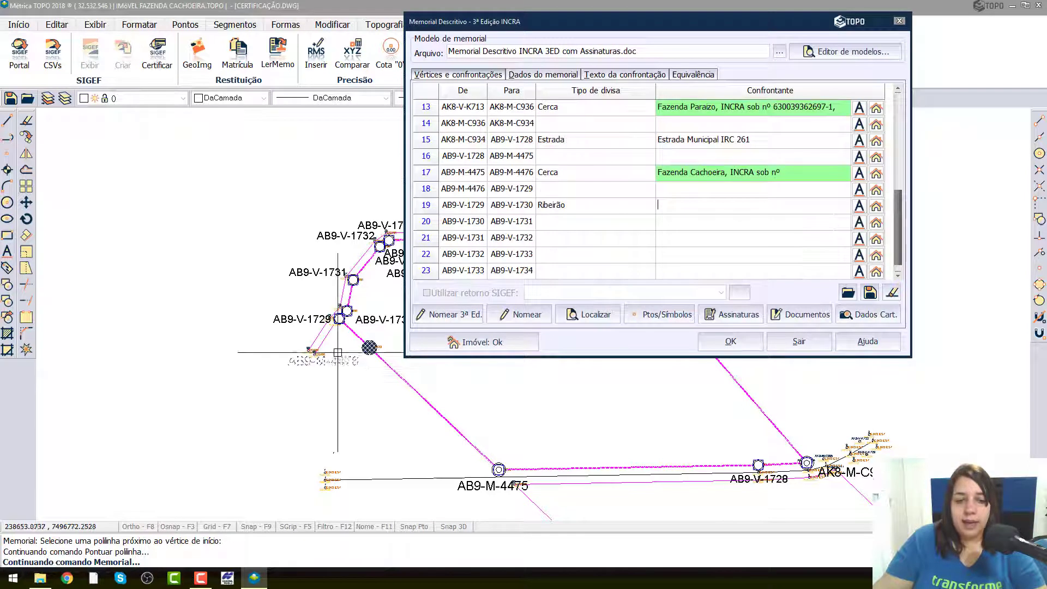
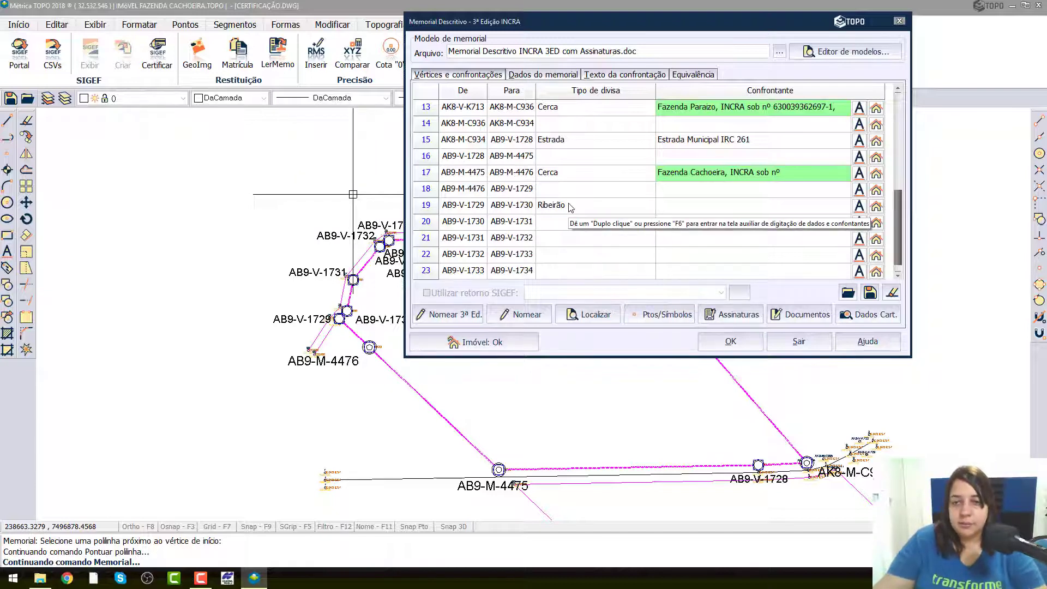
left_click_drag(516, 27, 689, 47)
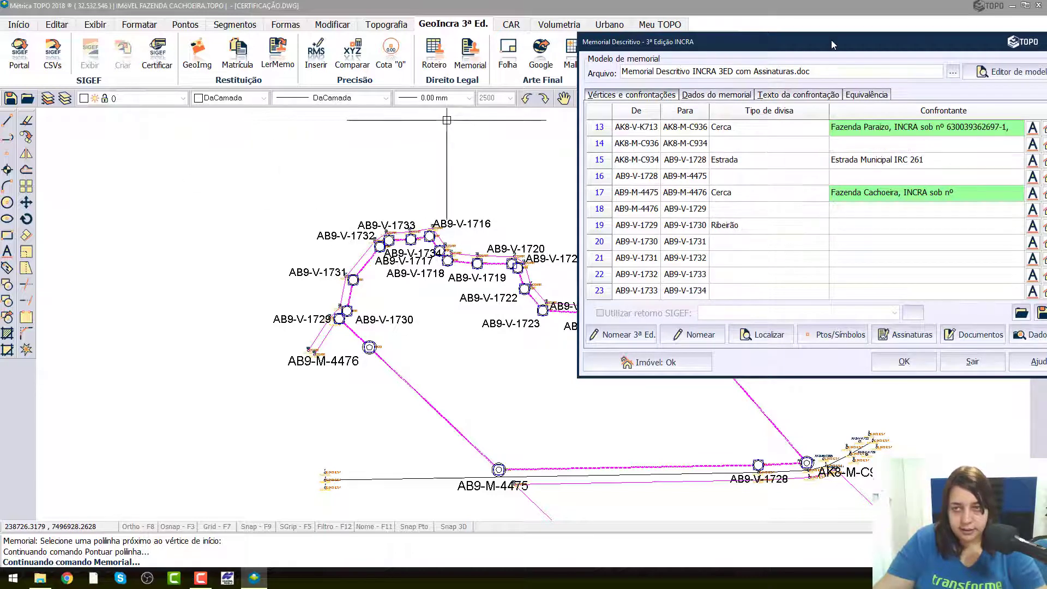
left_click_drag(827, 50, 515, 46)
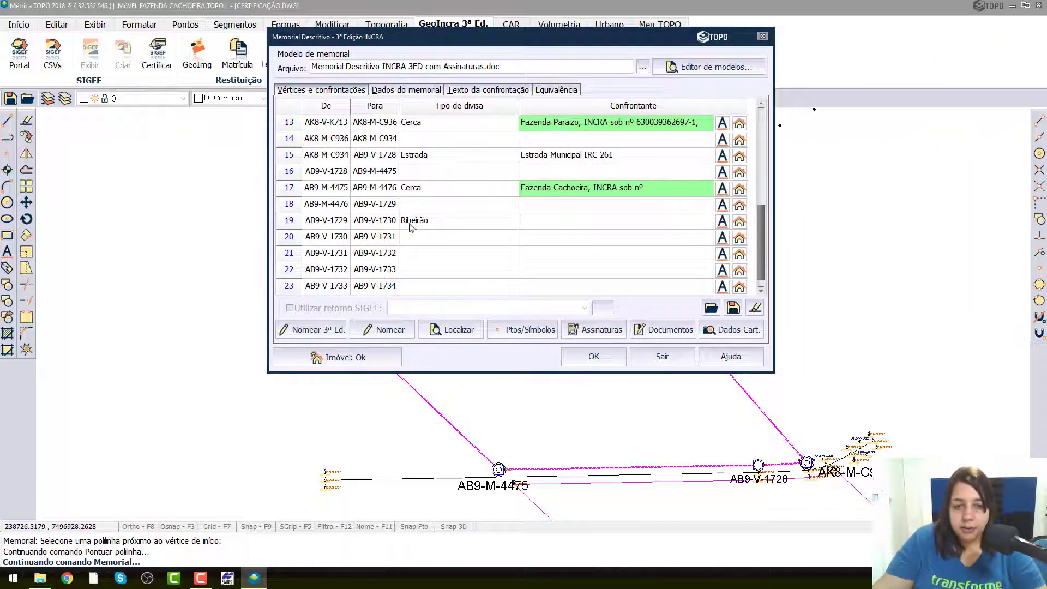
left_click(739, 222)
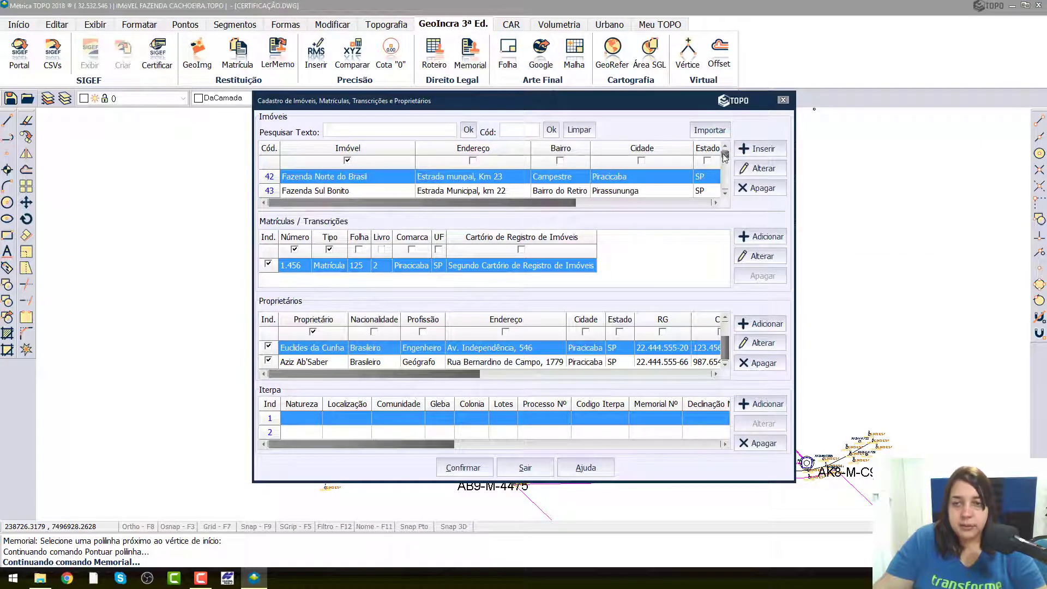
scroll(724, 157, "down", 1)
scroll(728, 192, "down", 8)
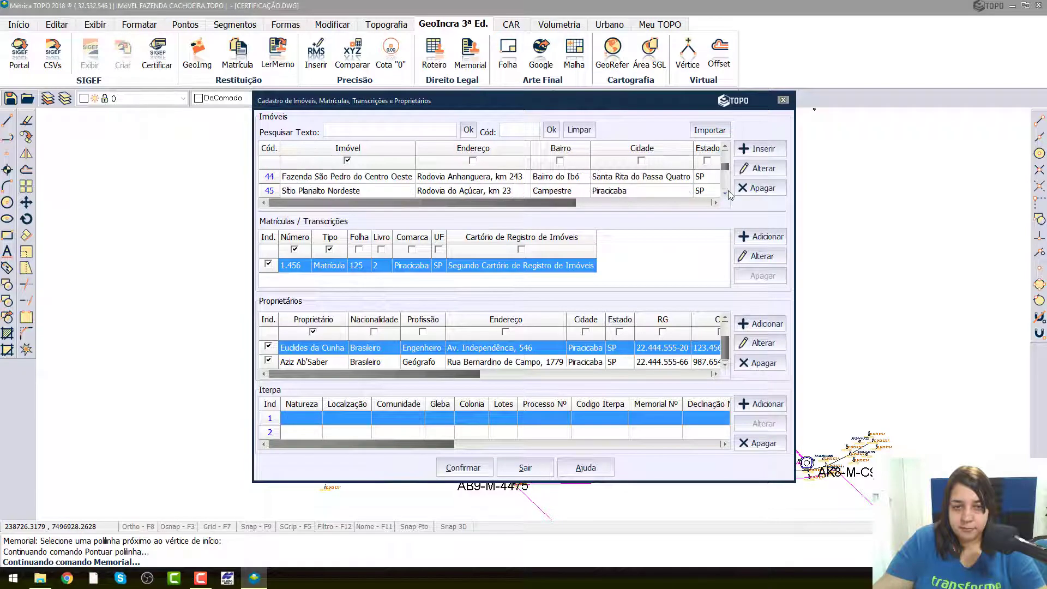
left_click(305, 190)
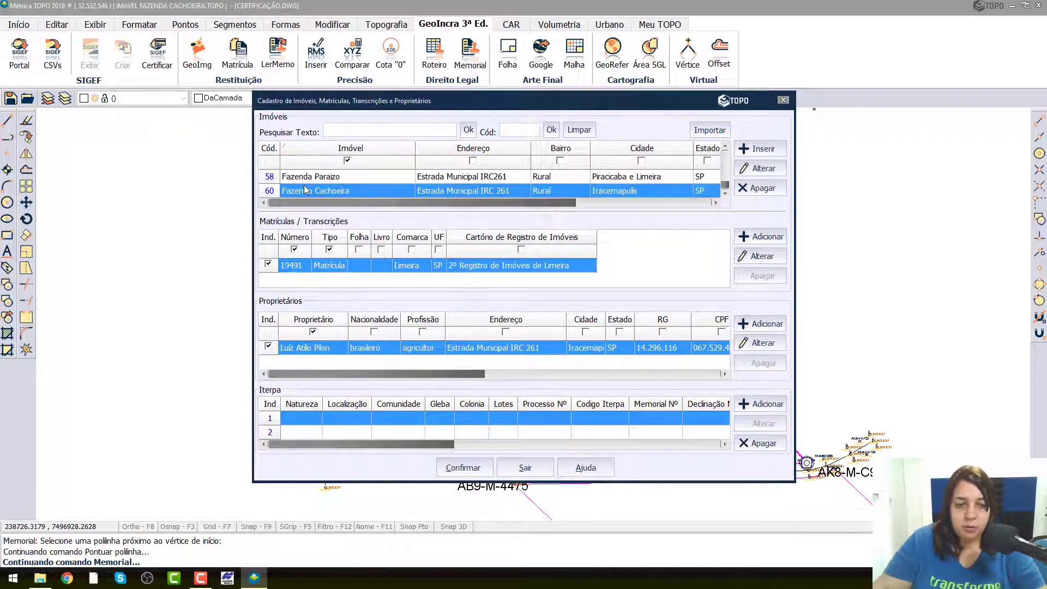
scroll(304, 189, "down", 2)
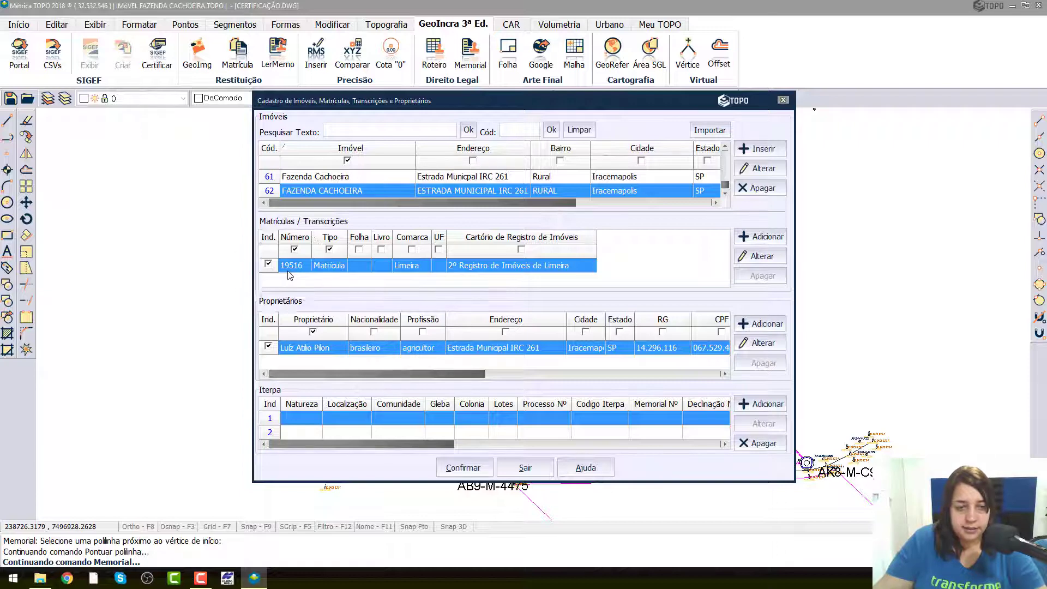
left_click(477, 469)
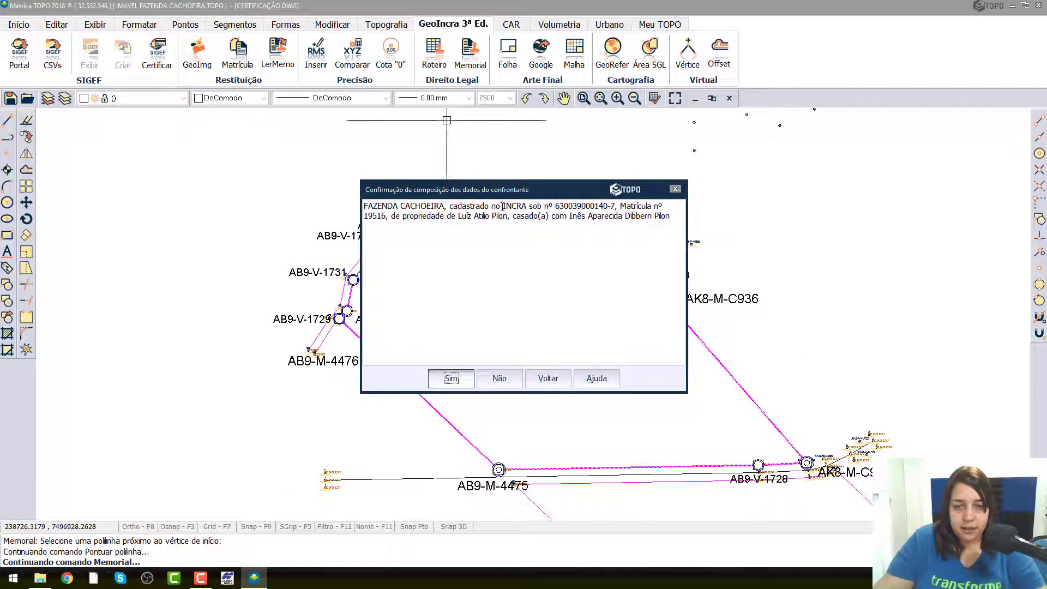
Remove "cadastrado no" from segment 19's neighbour description, replace ", casado(a) com" with "e sua esposa" and accept it
left_click_drag(503, 206, 447, 207)
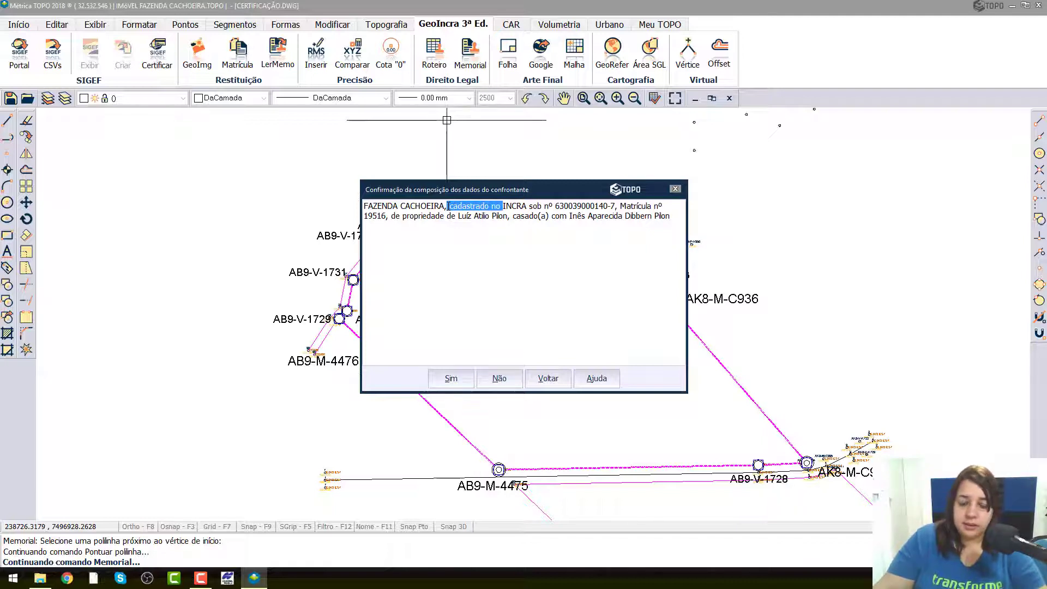
key("BackSpace")
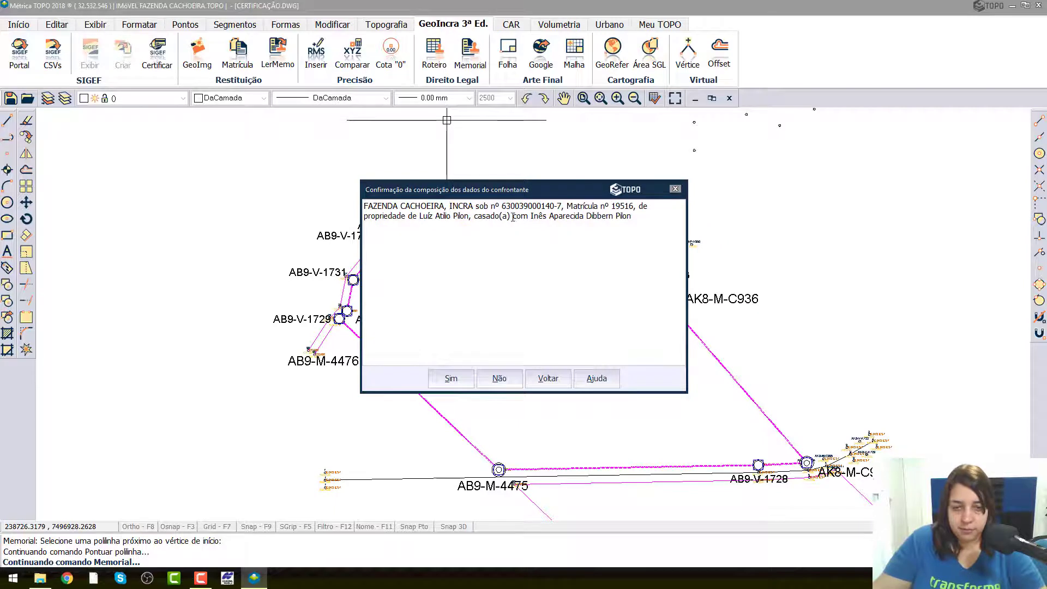
left_click_drag(525, 217, 469, 218)
type("e sua esposa")
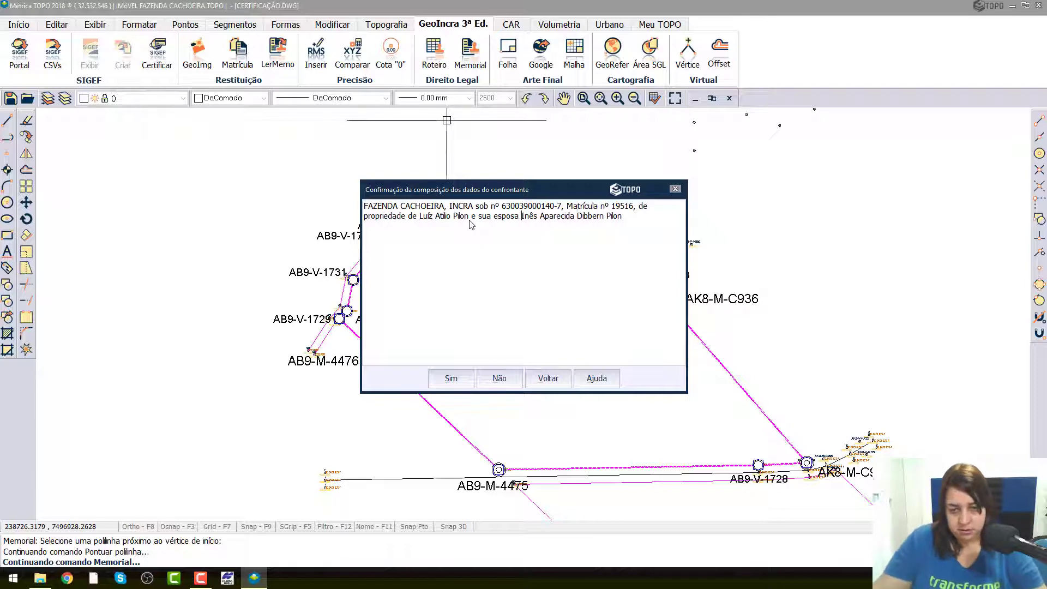
left_click(451, 379)
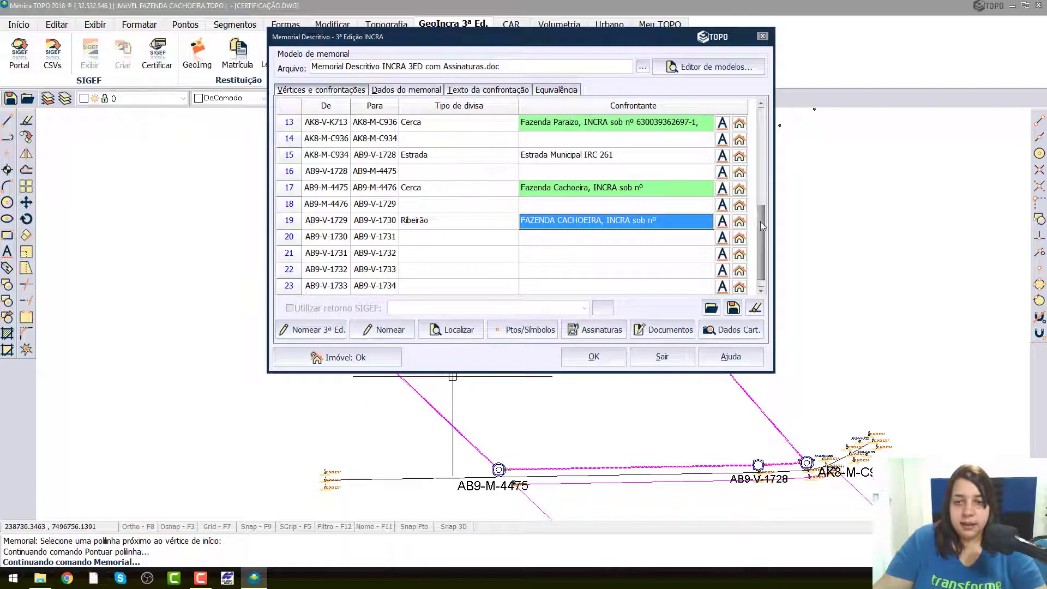
Save the memorial's entered data as the text file "Memorial_Salvo_8_3_2018_11_6_44 - PARTE 1" in the Imóvel - Fazenda Cachoeira folder
left_click_drag(761, 221, 760, 128)
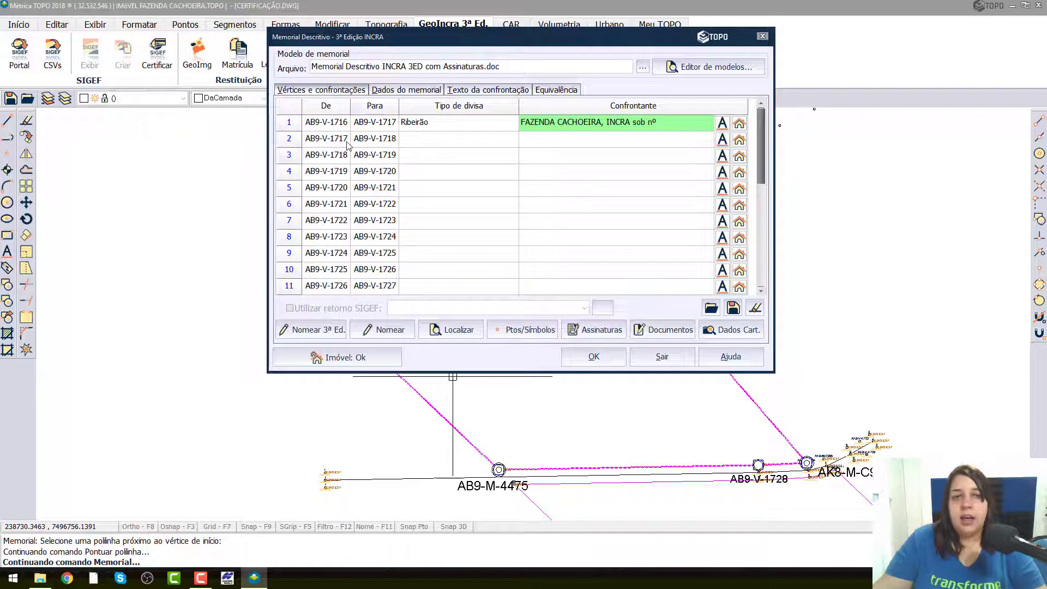
key("ctrl")
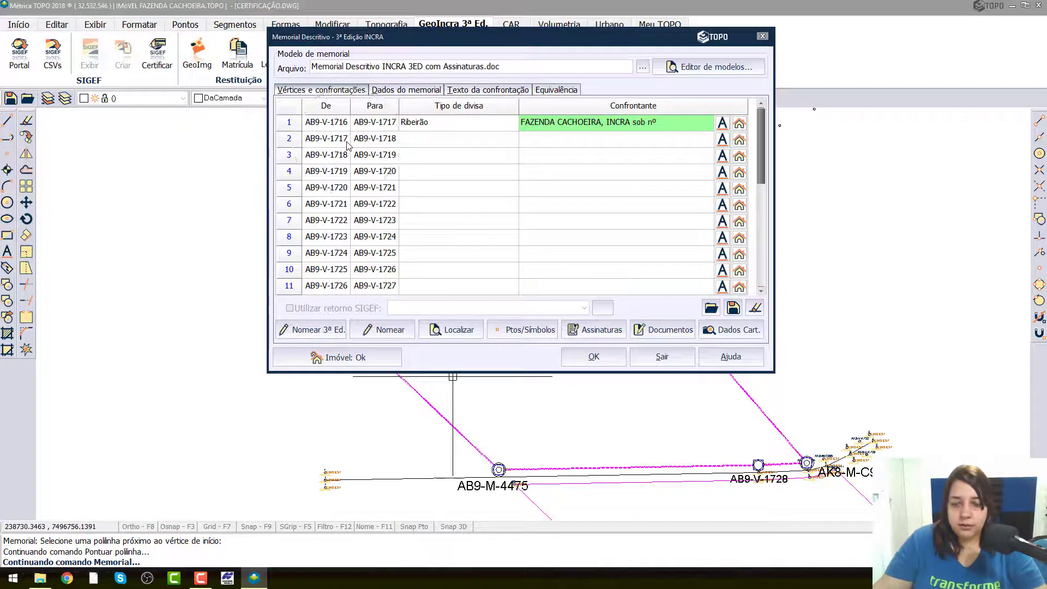
key("ctrl")
key("ctrl")
key("ctrl")
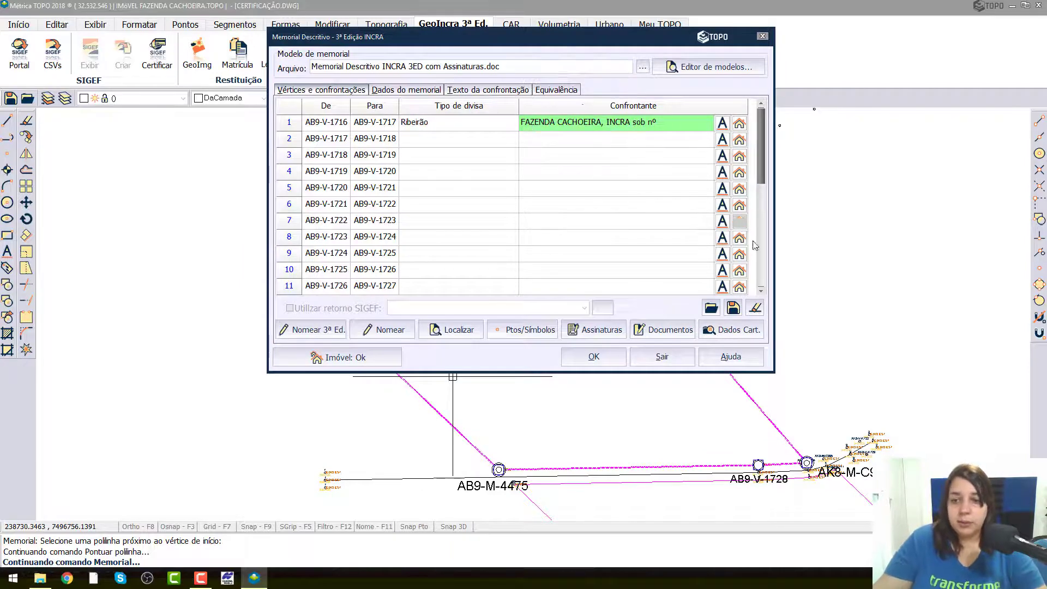
key("ctrl")
left_click(733, 308)
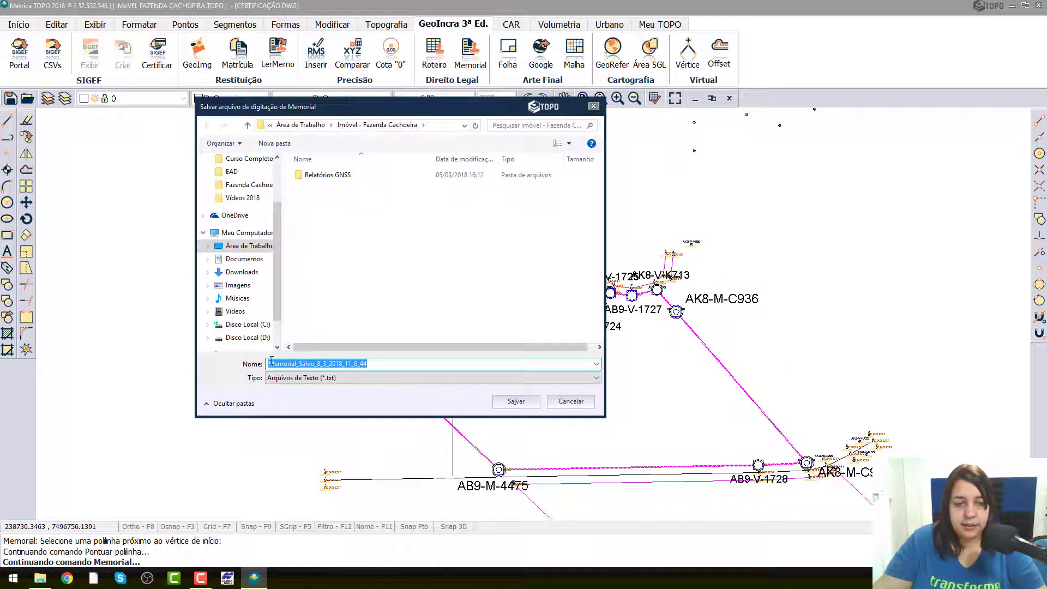
left_click(380, 364)
type("- PARTE 1")
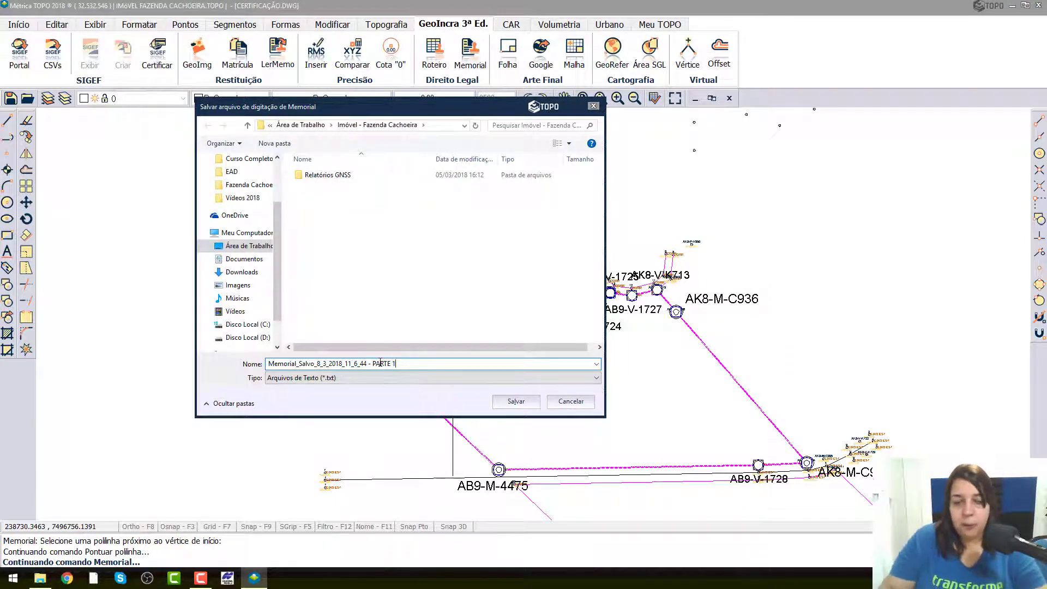
left_click(516, 402)
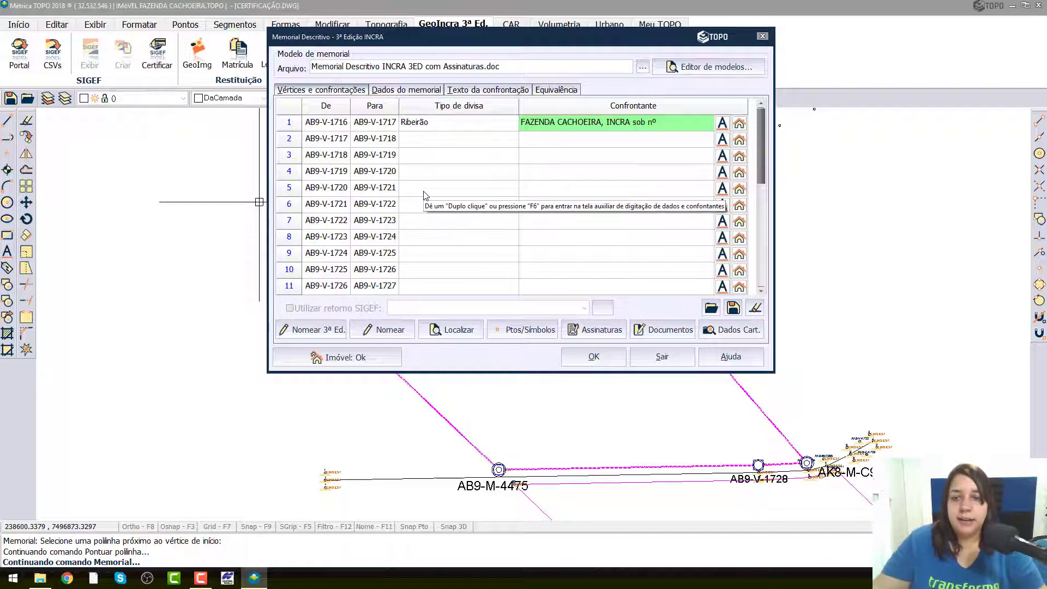
Open the cartographic data sheet and review its vertex coordinates, sigmas, limit types, CNS, registration and descriptive columns, and the available positioning method codes
left_click(730, 331)
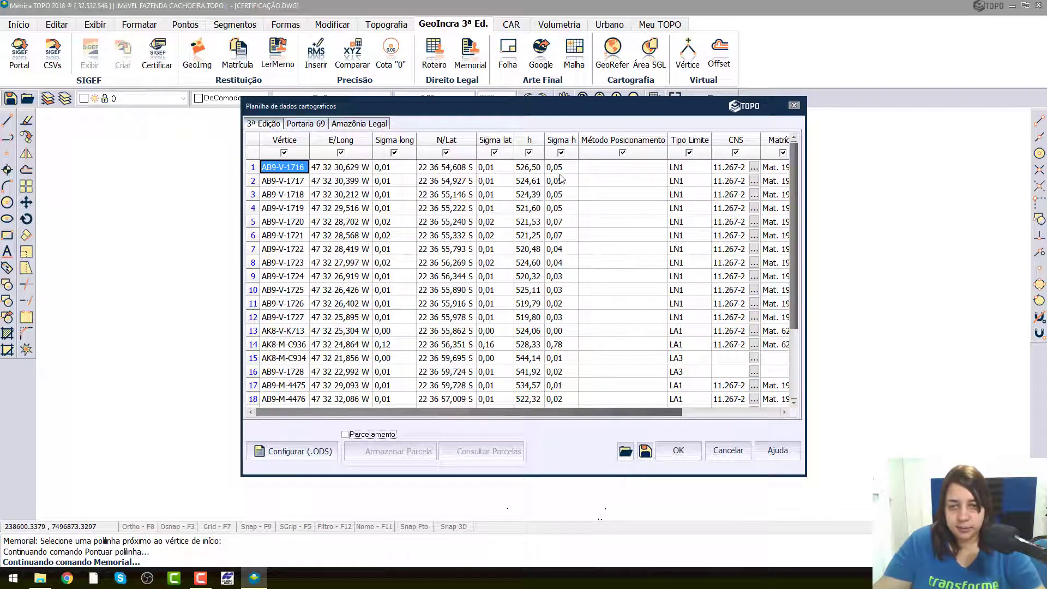
left_click_drag(796, 156, 807, 239)
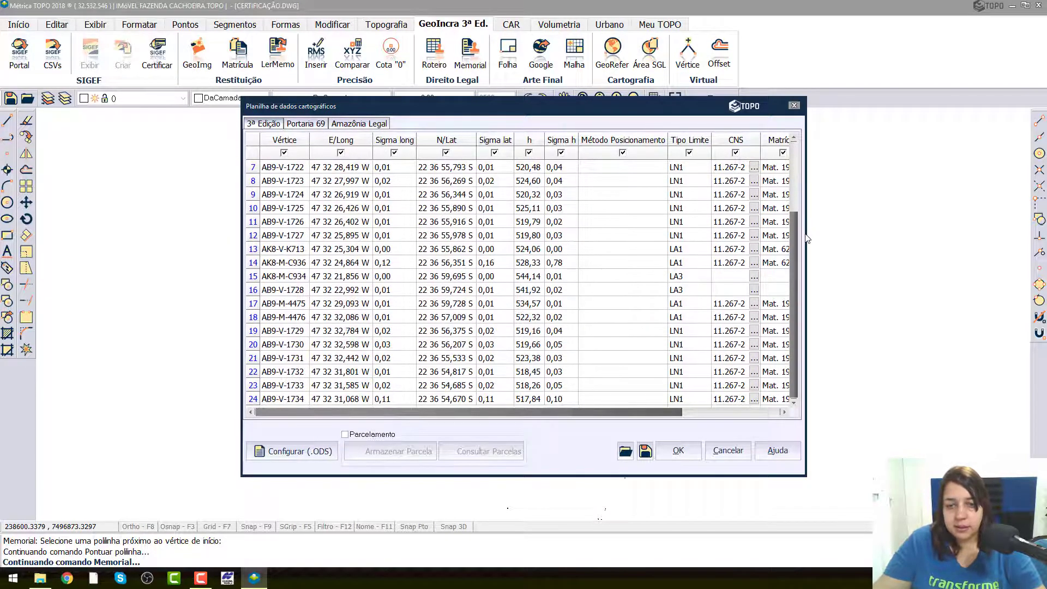
mouse_move(709, 212)
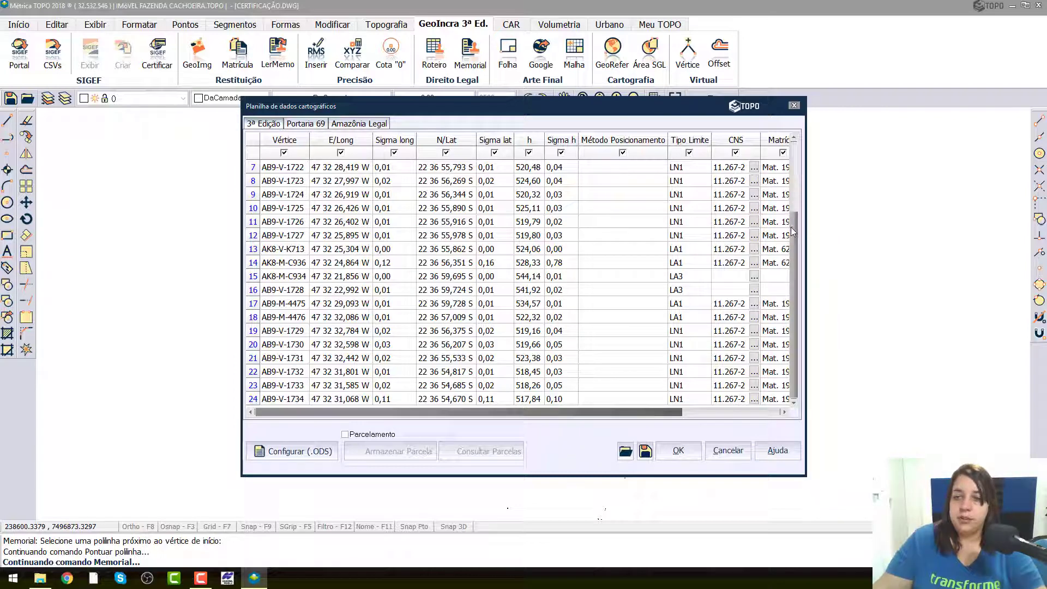
left_click_drag(797, 232, 802, 146)
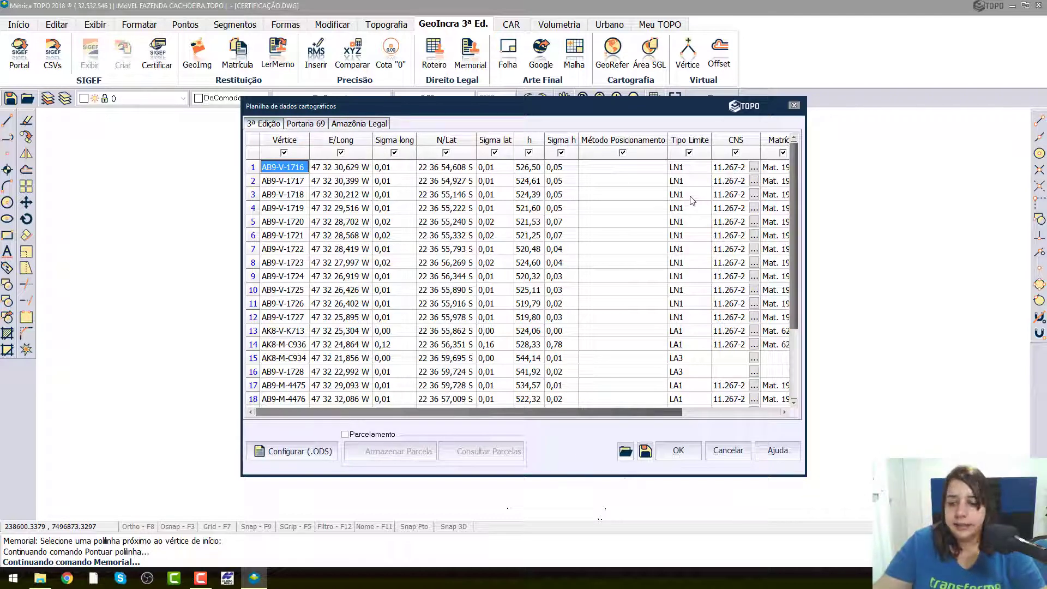
left_click_drag(666, 410, 765, 410)
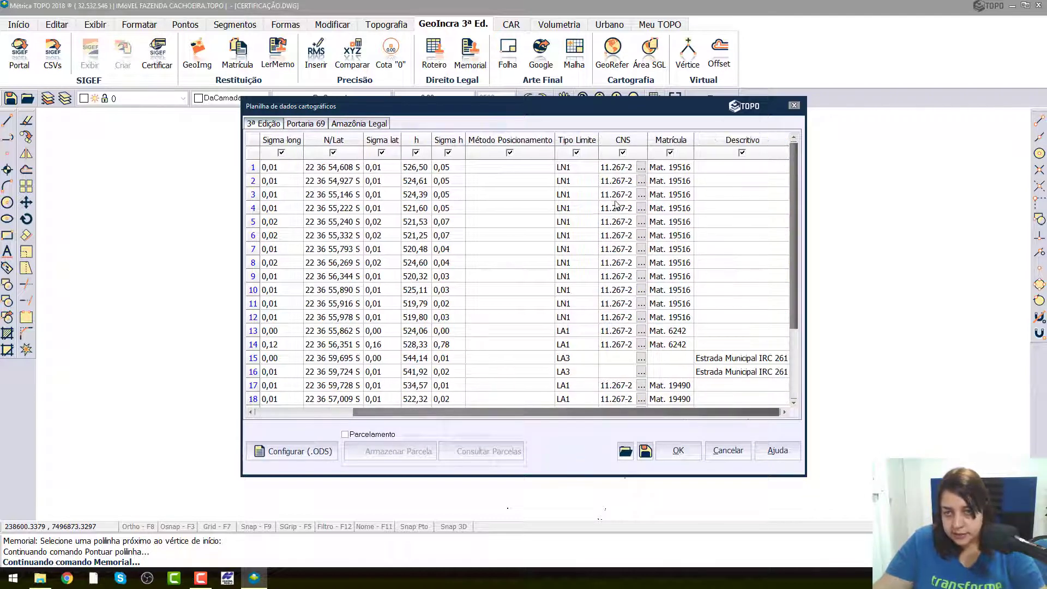
left_click(746, 341)
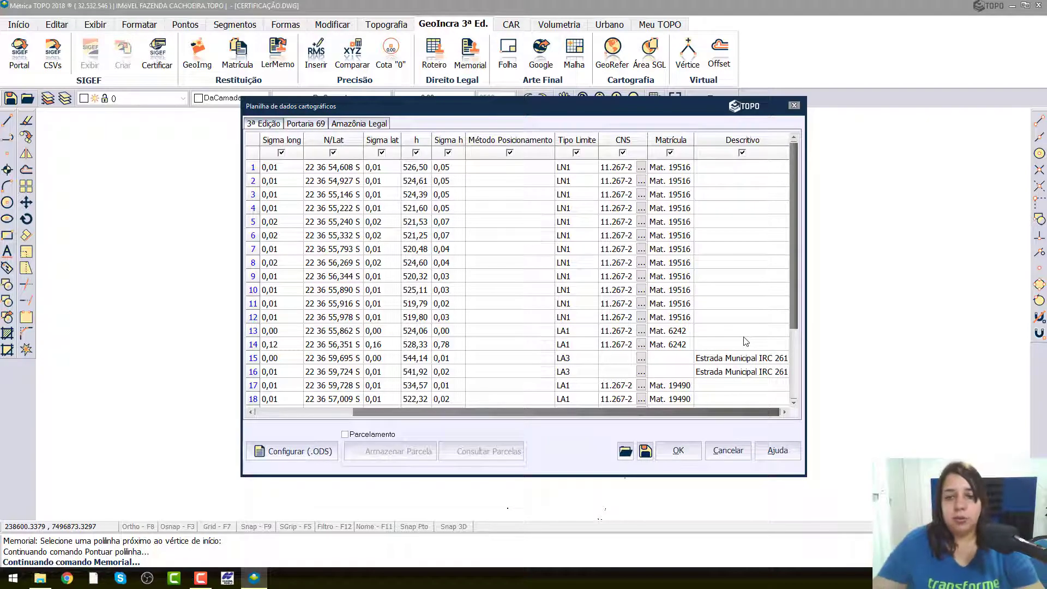
left_click_drag(700, 410, 614, 399)
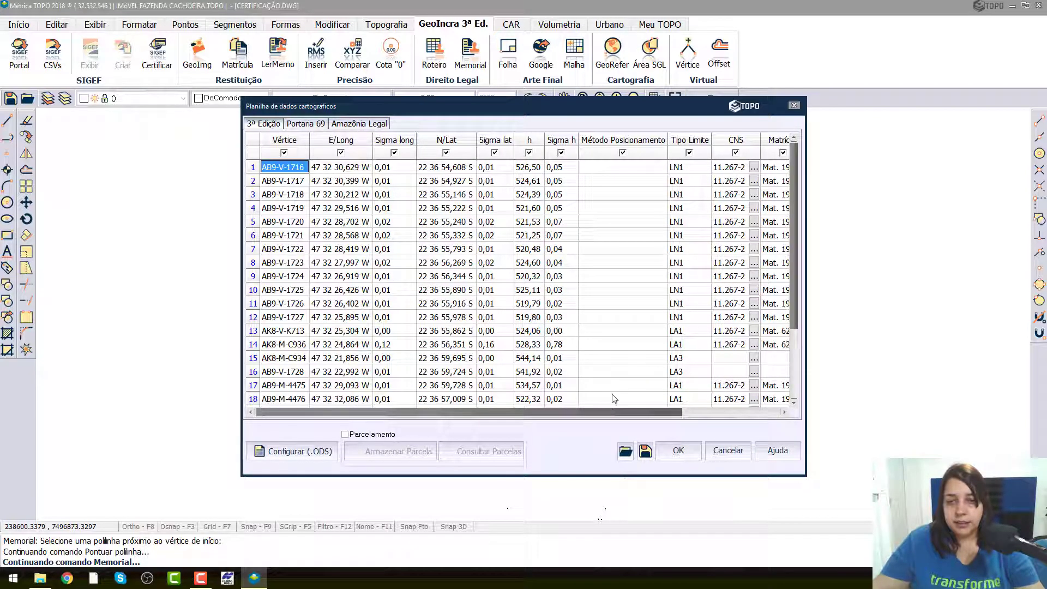
left_click(623, 153)
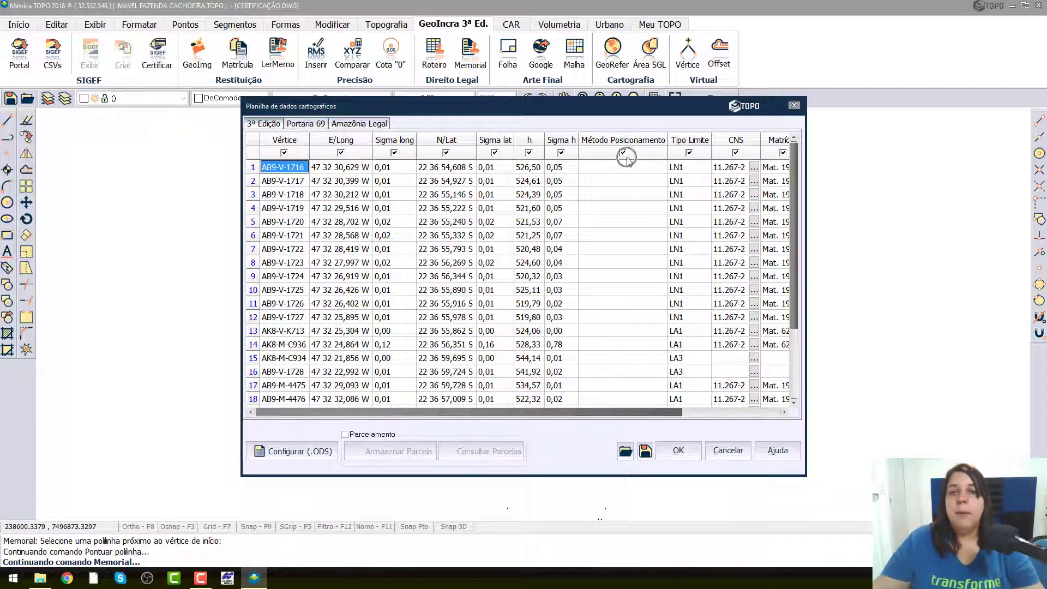
mouse_move(624, 174)
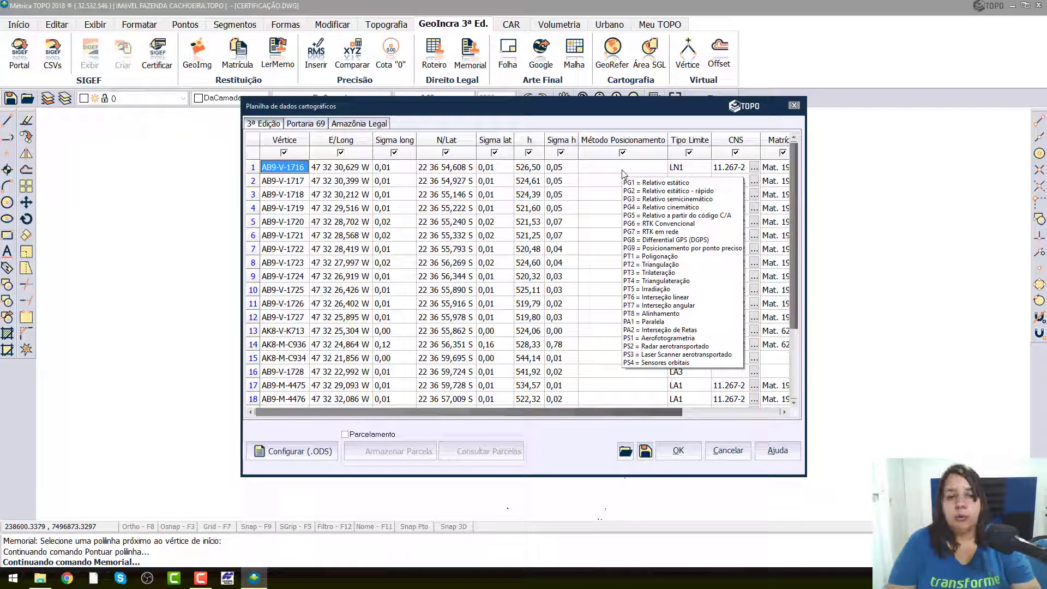
Move the cartographic data sheet aside to uncover the parcel drawing
left_click(288, 166)
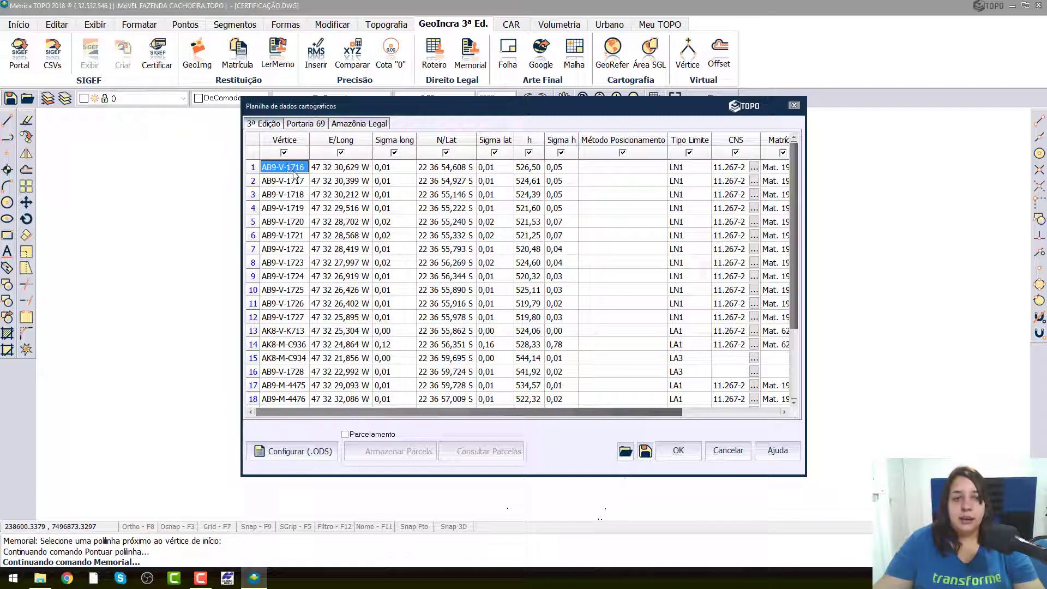
left_click(295, 173)
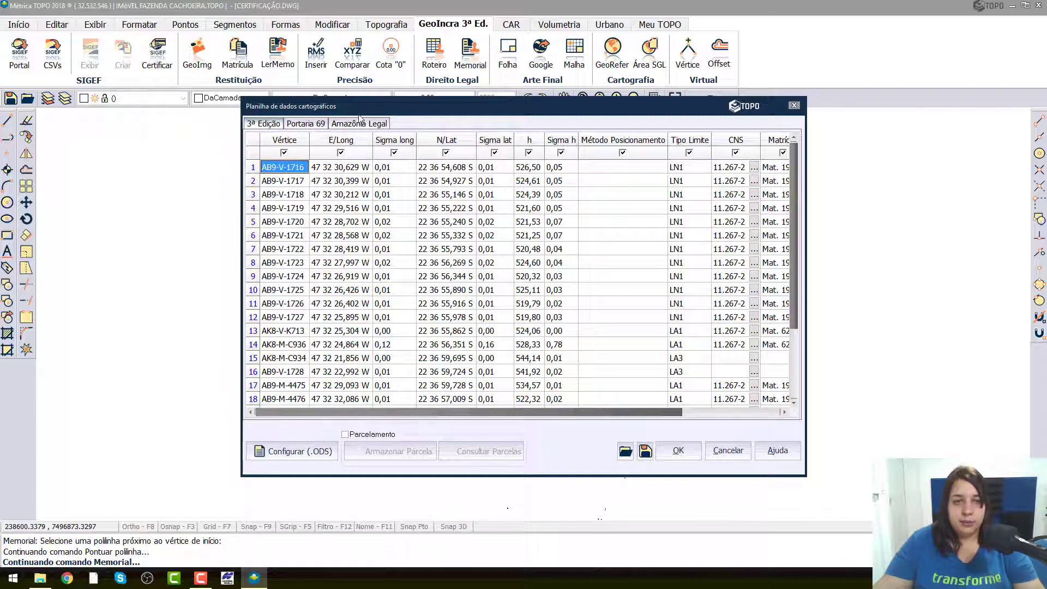
mouse_move(375, 111)
left_mouse_down()
mouse_move(387, 250)
mouse_move(595, 143)
mouse_move(588, 121)
left_mouse_up()
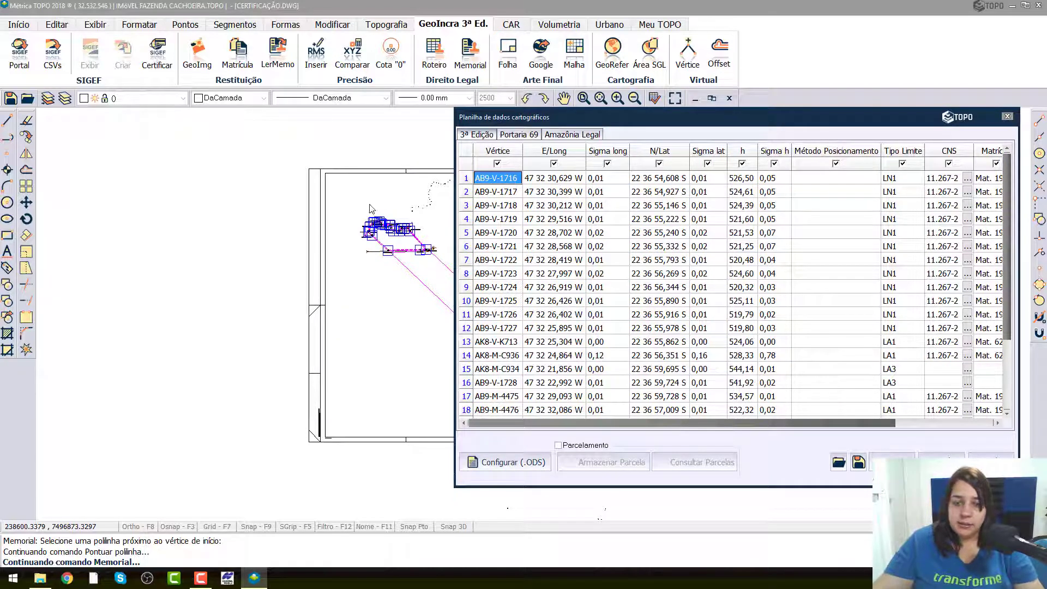
Set the positioning method of vertex AB9-V-1716 to PA1 (Paralela)
left_click(869, 183)
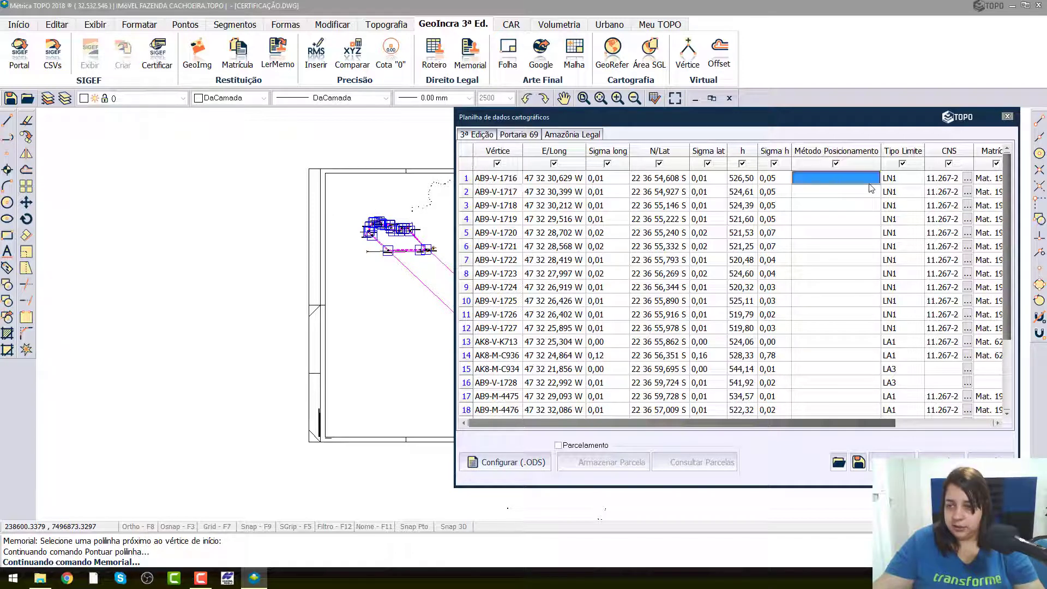
left_click(871, 187)
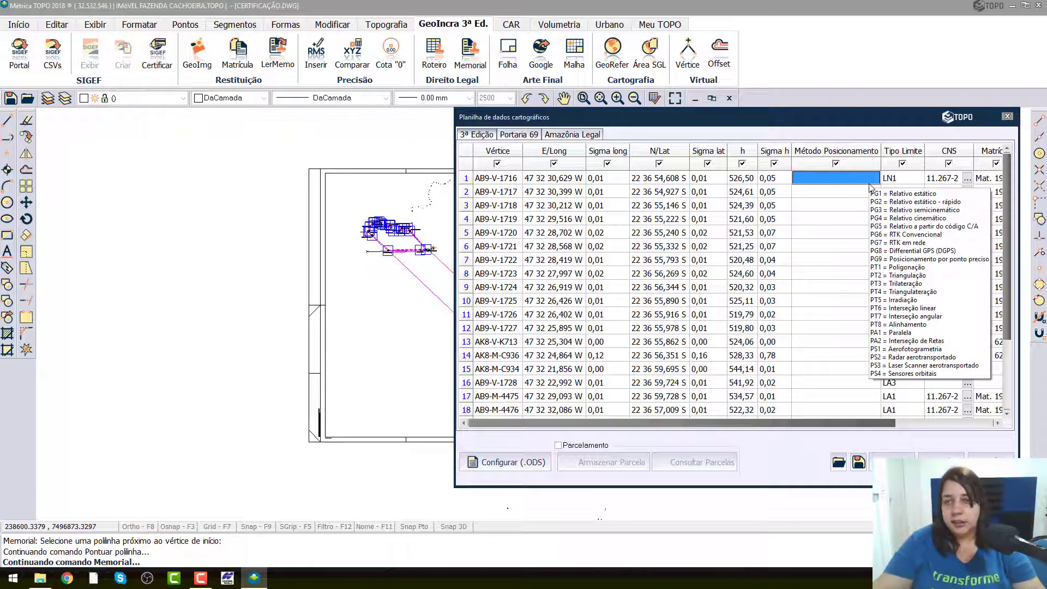
left_click(870, 187)
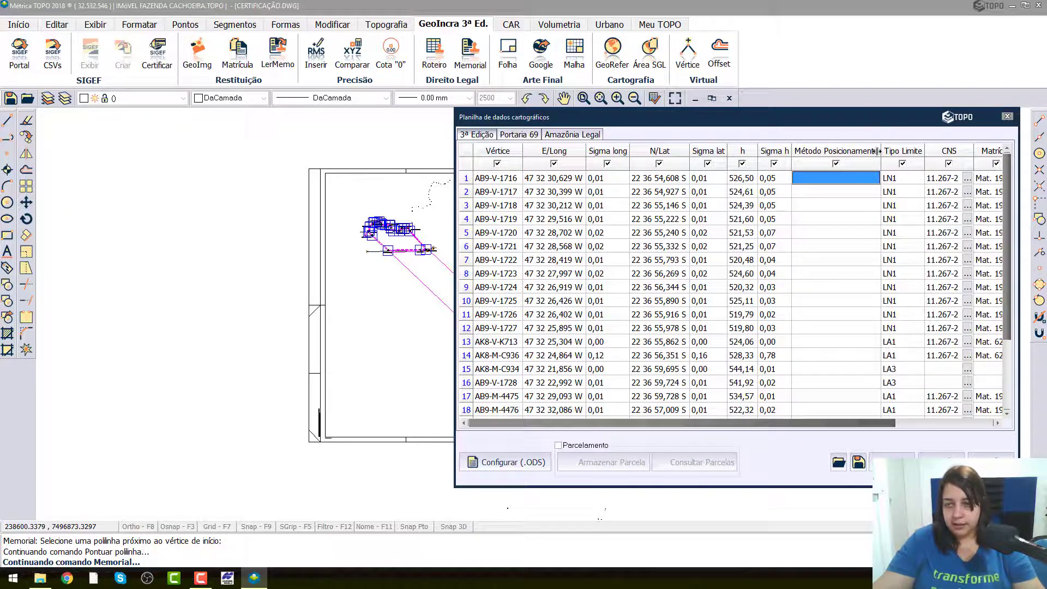
left_click(852, 179)
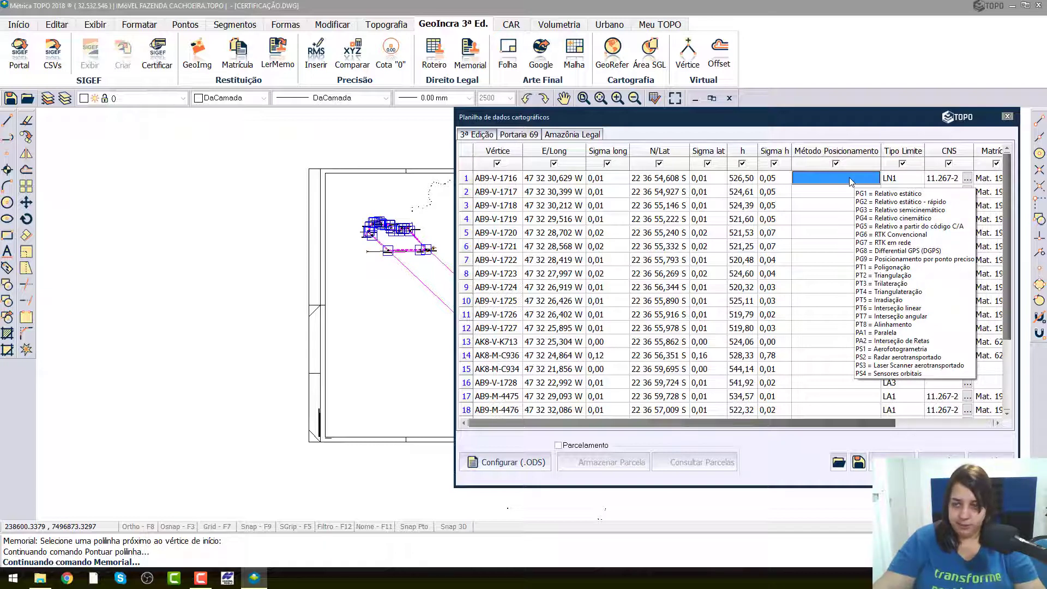
left_click(852, 179)
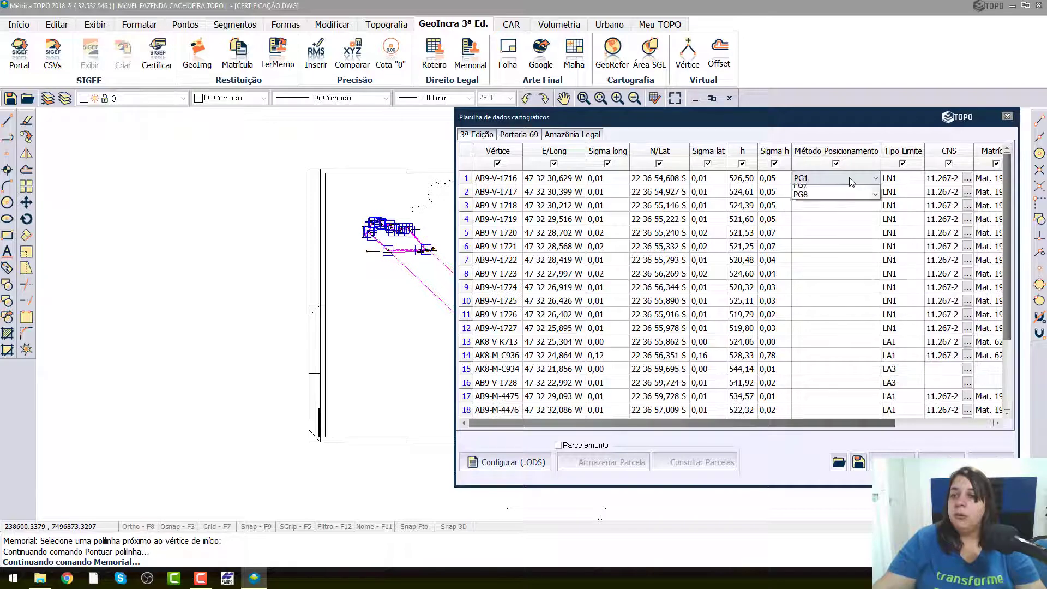
scroll(835, 229, "down", 2)
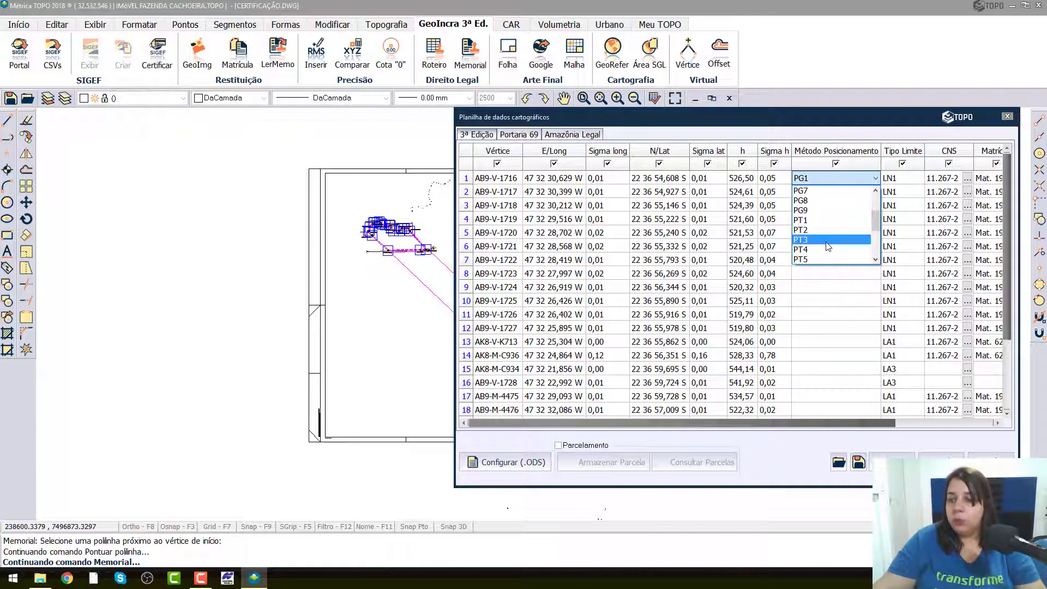
scroll(824, 229, "down", 3)
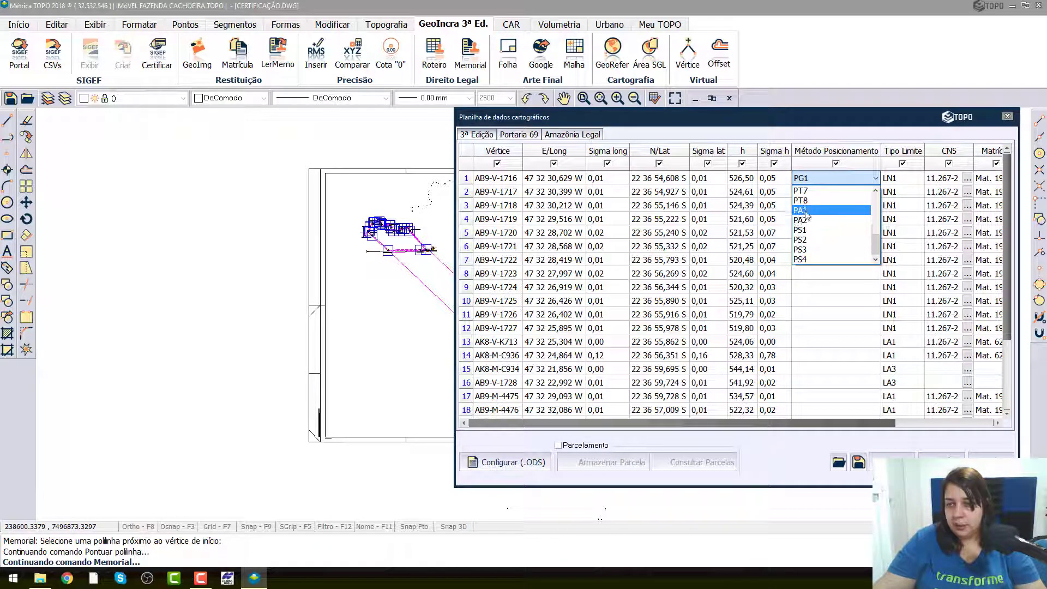
left_click(805, 211)
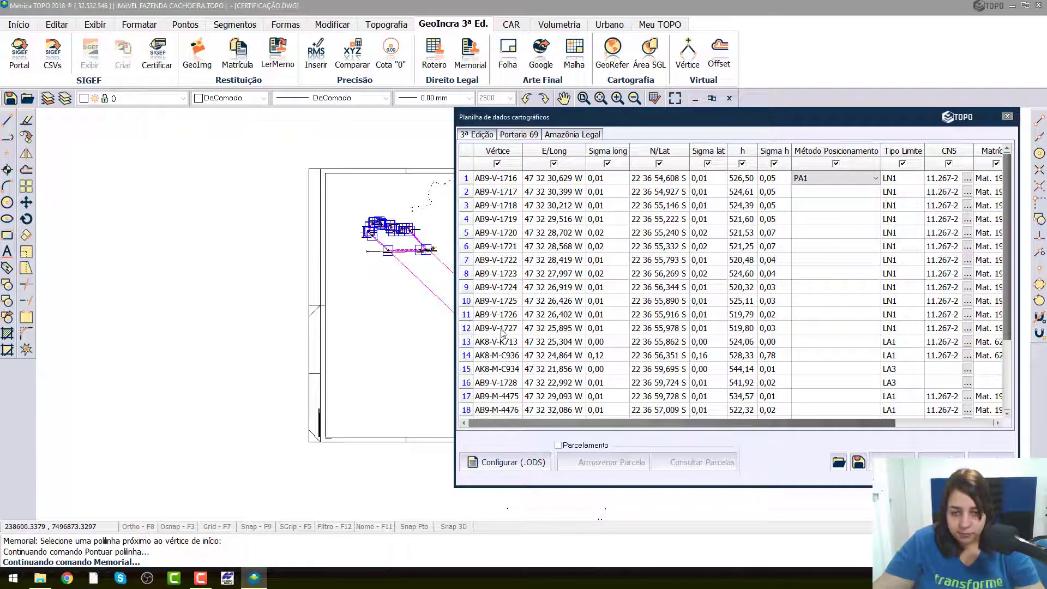
Set the positioning method of vertex AK8-V-K713 to PA2 (Interseção de Retas)
left_click(503, 342)
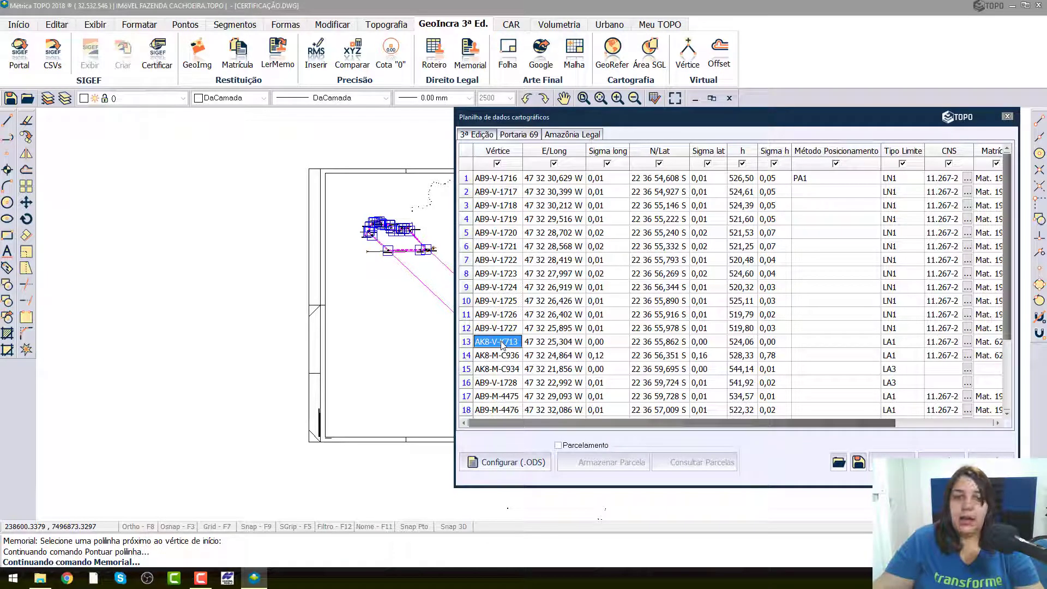
left_click(413, 232)
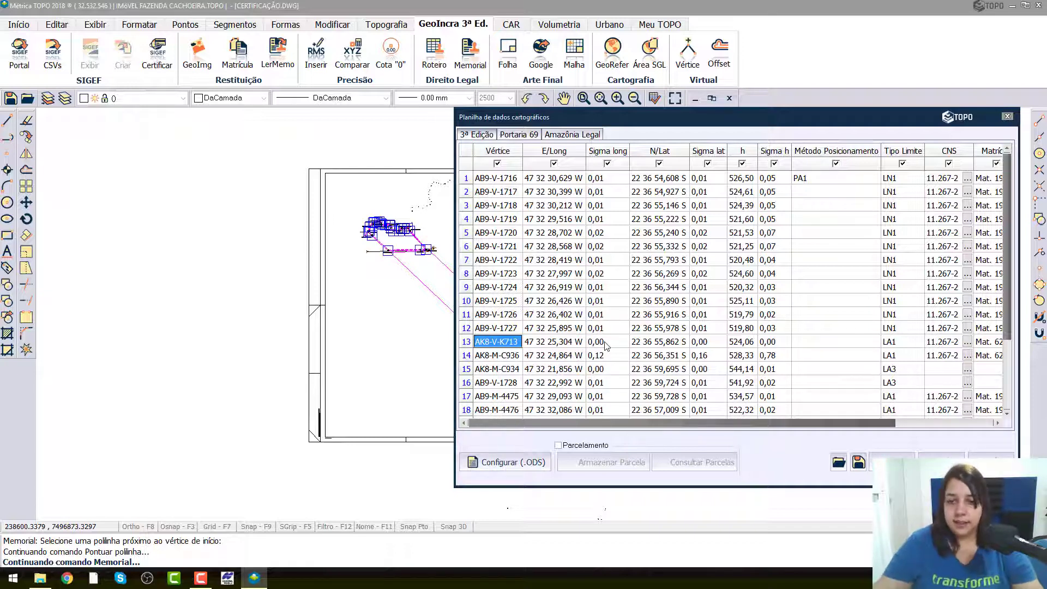
left_click(859, 344)
left_click(860, 345)
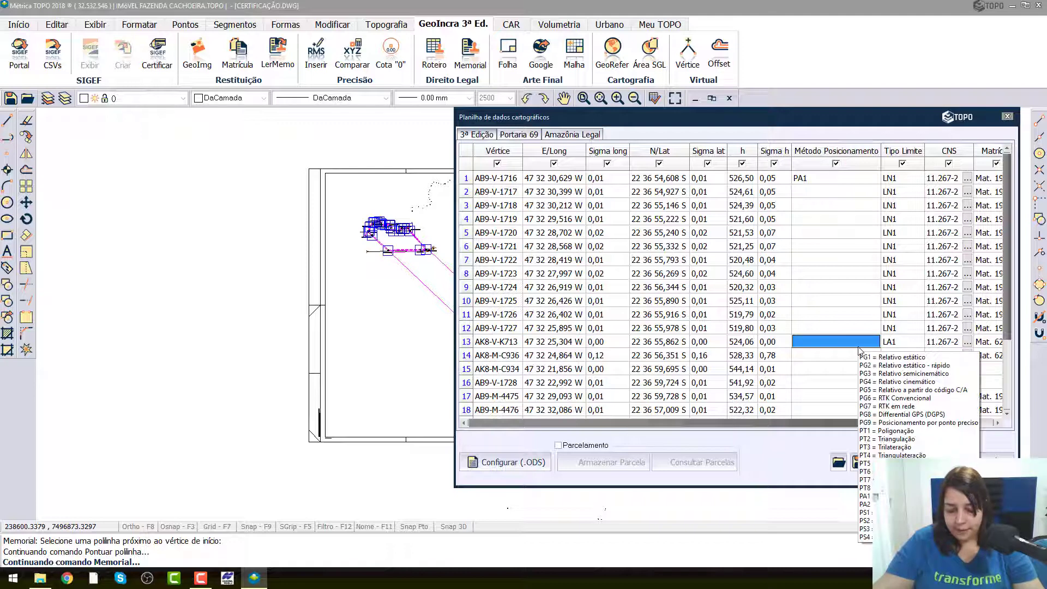
left_click(859, 346)
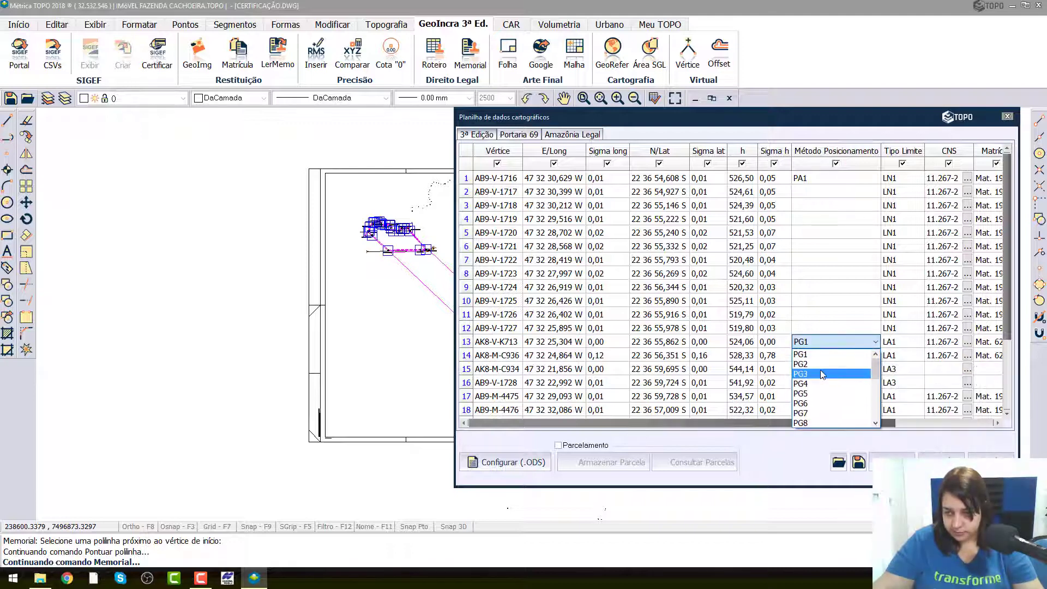
scroll(822, 374, "down", 5)
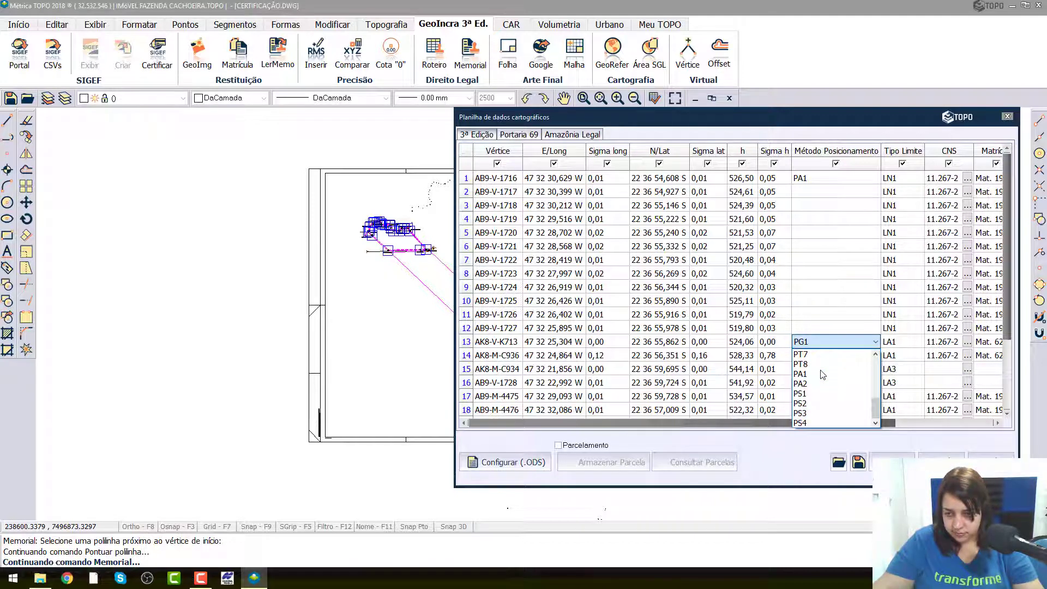
left_click(801, 383)
Set the positioning method of vertex AK8-M-C936 to PG3 (Relativo semicinemático)
left_click(813, 357)
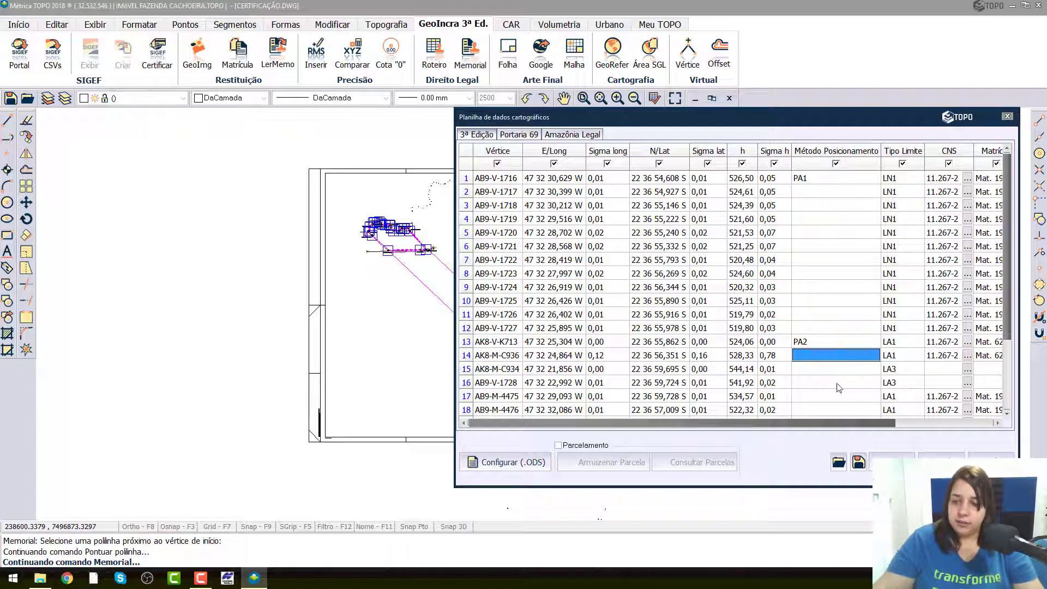
mouse_move(823, 361)
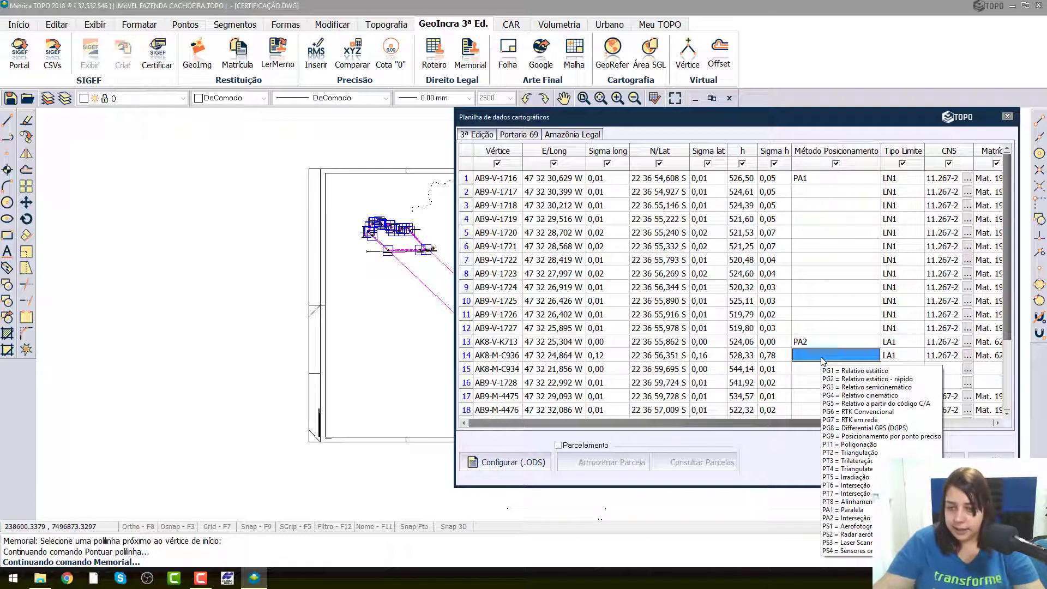
left_click(821, 356)
left_click(818, 387)
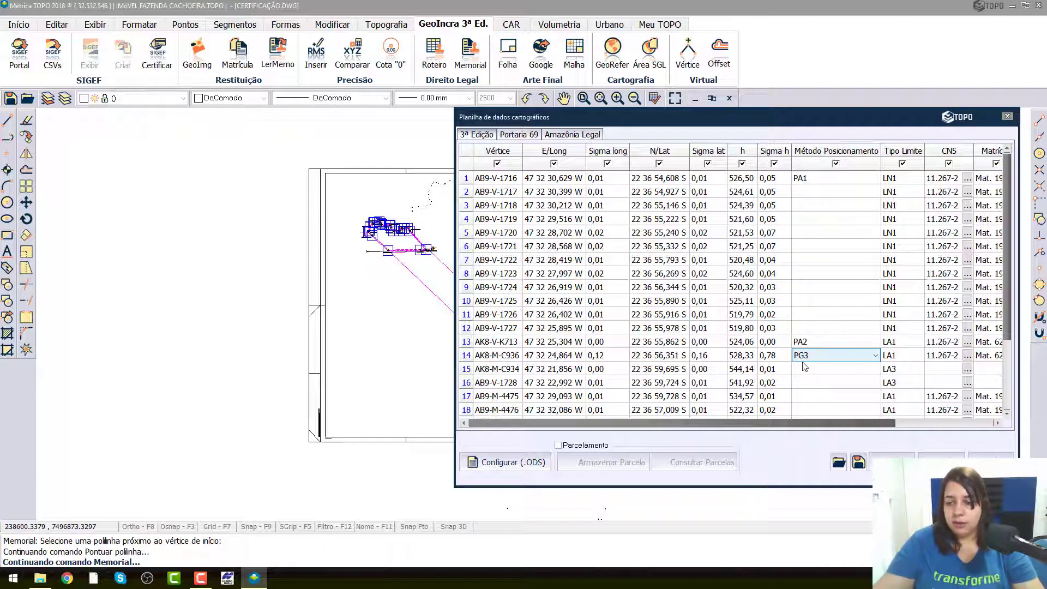
Set the positioning method of vertex AB9-V-1728 in row 16 to PA1 (Paralela)
left_click(496, 385)
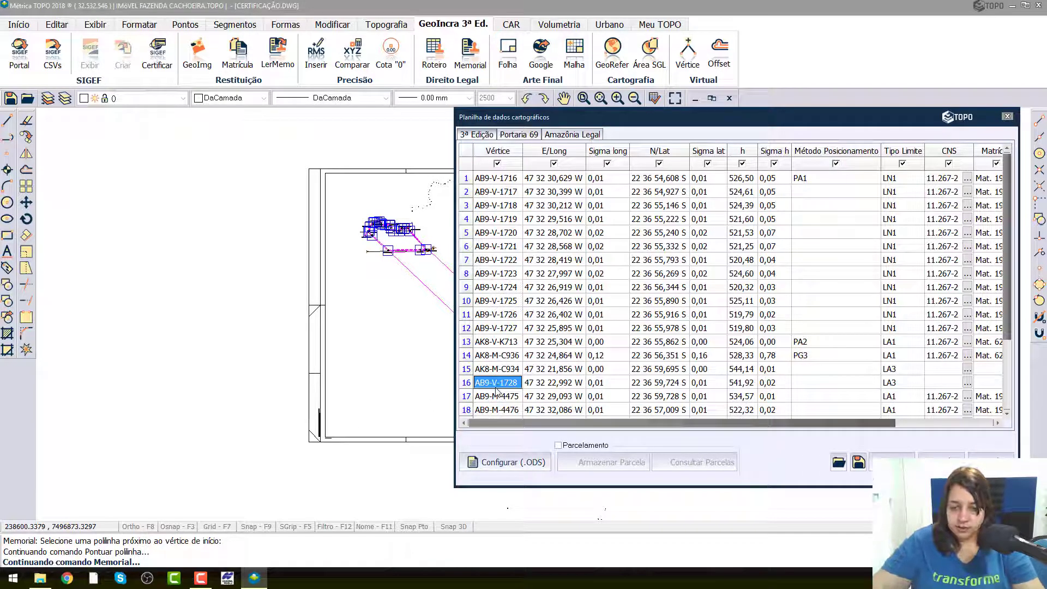
key("Up")
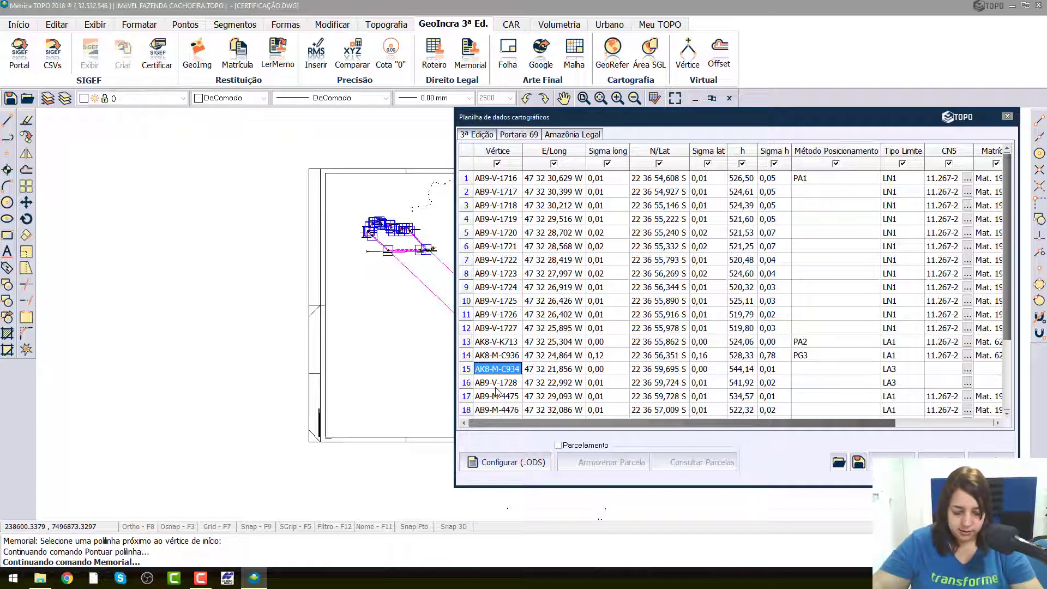
key("Down")
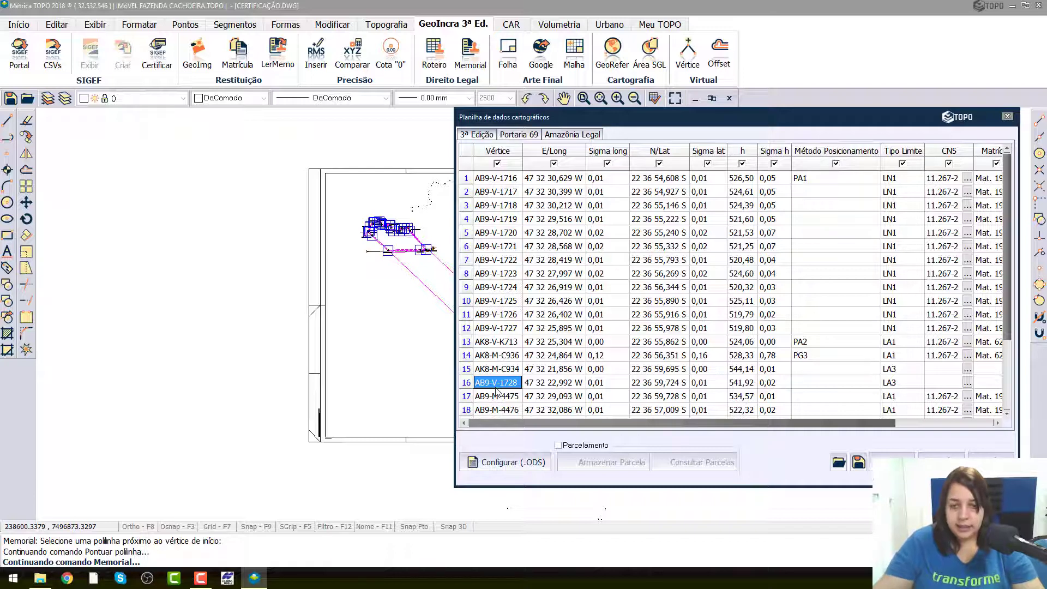
mouse_move(887, 388)
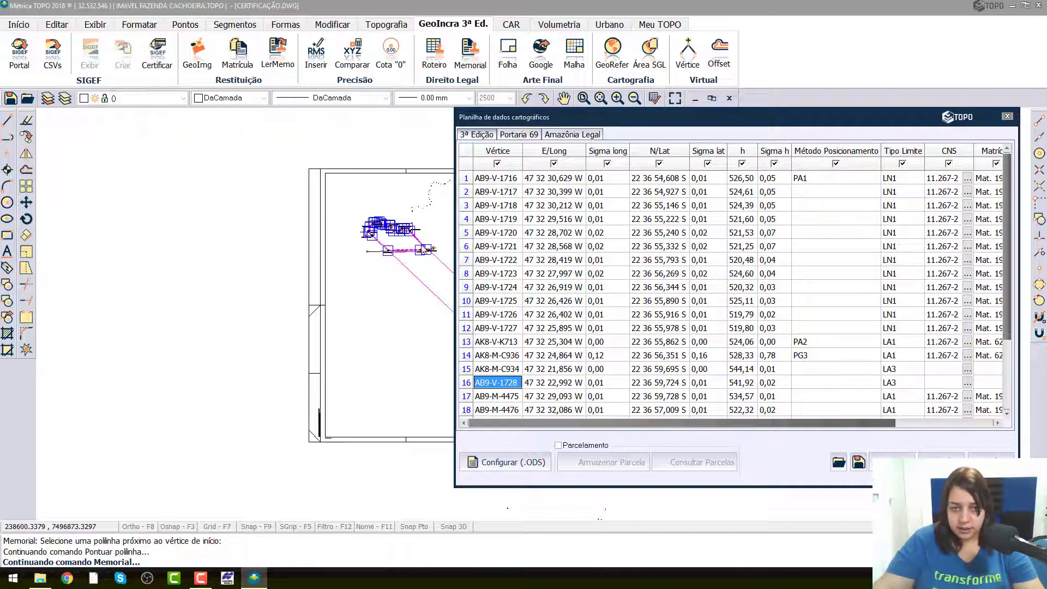
key("ctrl")
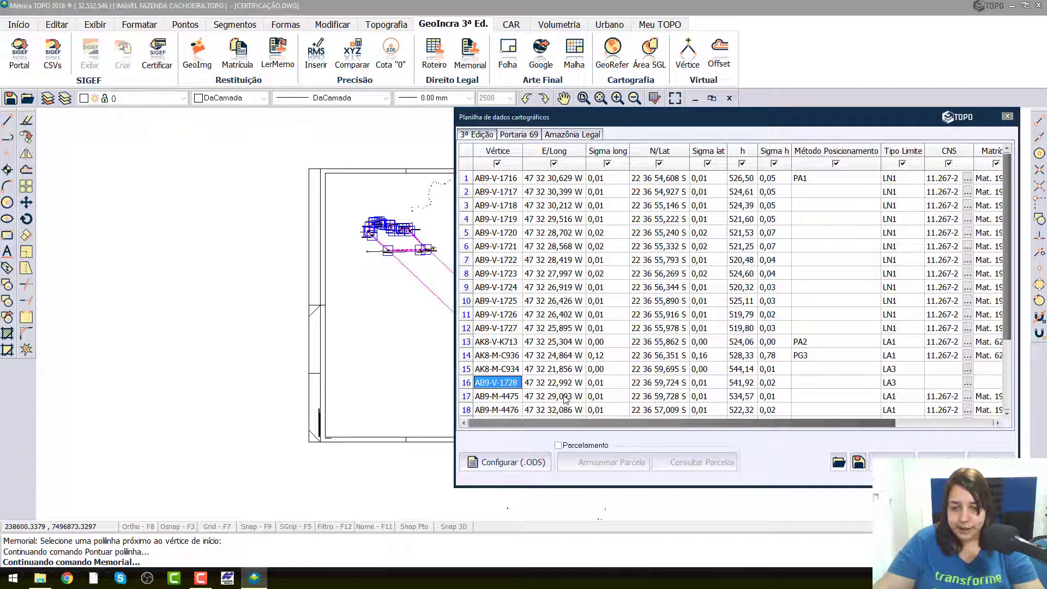
left_click(845, 384)
left_click(848, 384)
scroll(849, 385, "down", 3)
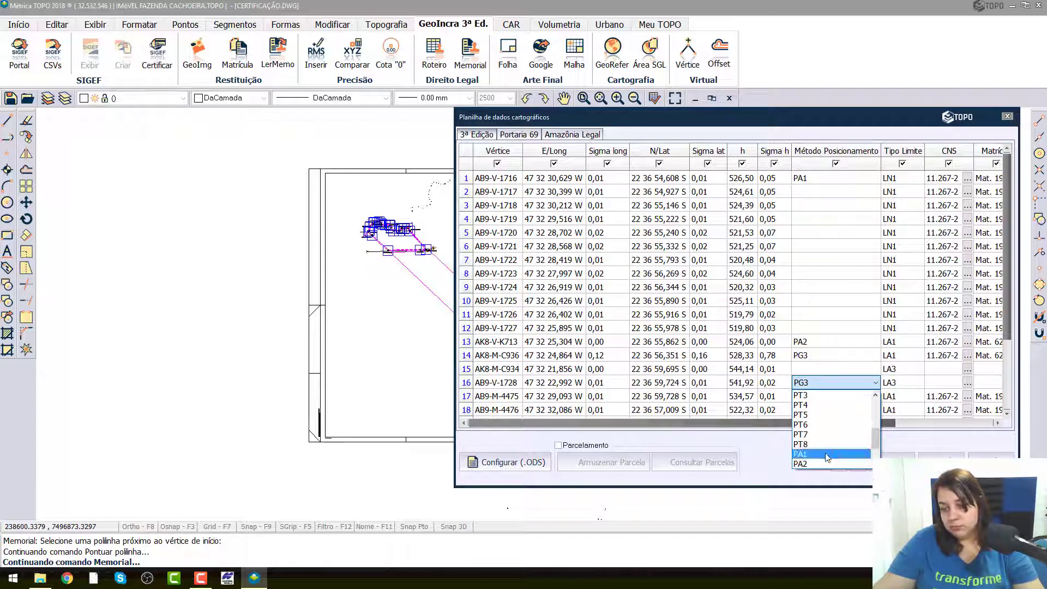
left_click(832, 453)
Set the positioning method of vertex AB9-M-4475 to PG2 (Relativo estático - rápido)
scroll(1005, 414, "down", 2)
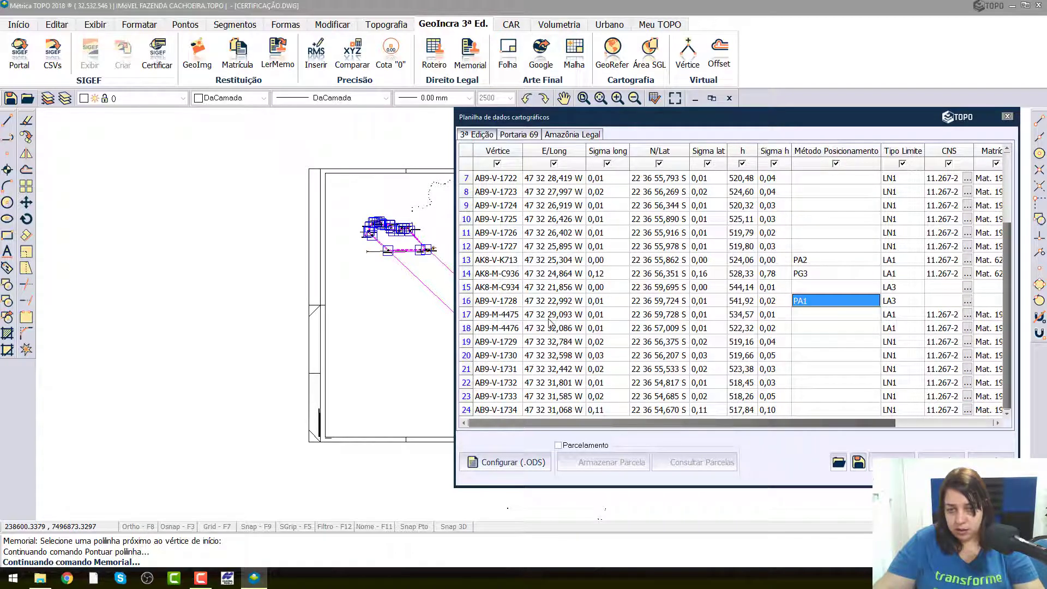
left_click(482, 316)
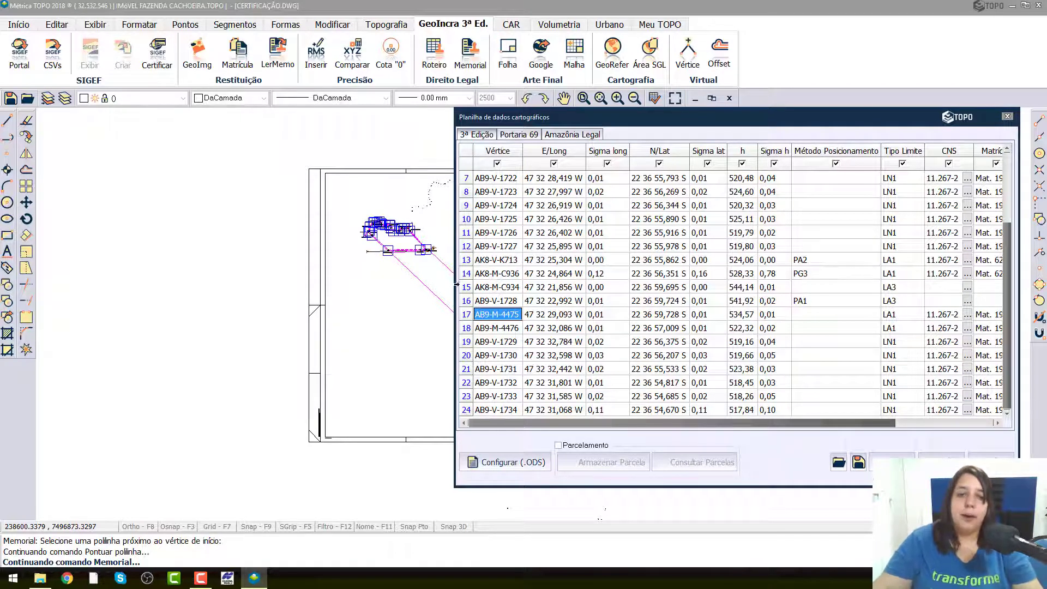
key("ctrl")
key("ctrl")
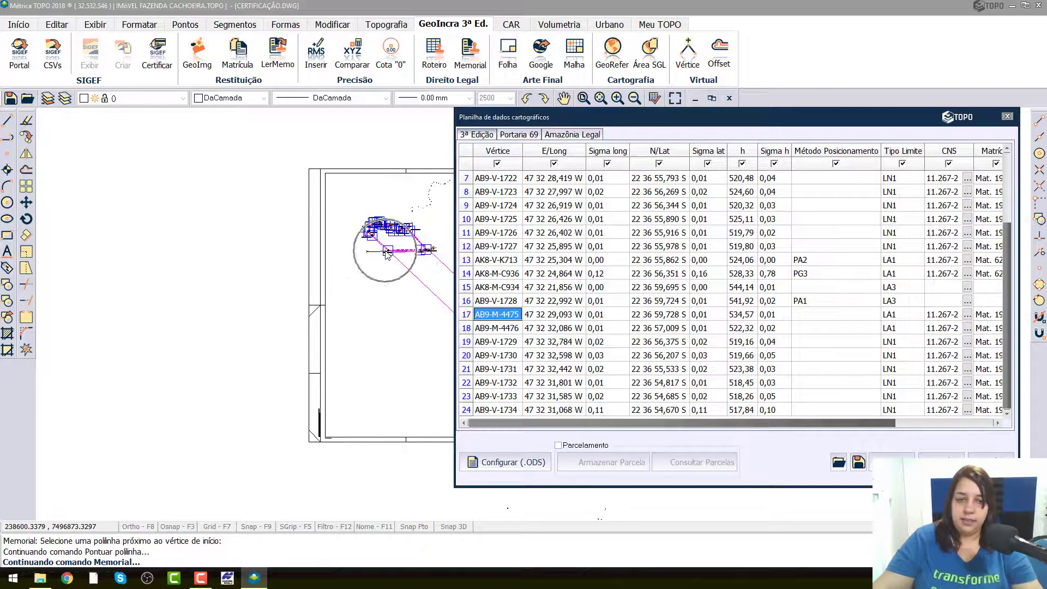
key("ctrl")
left_click(834, 315)
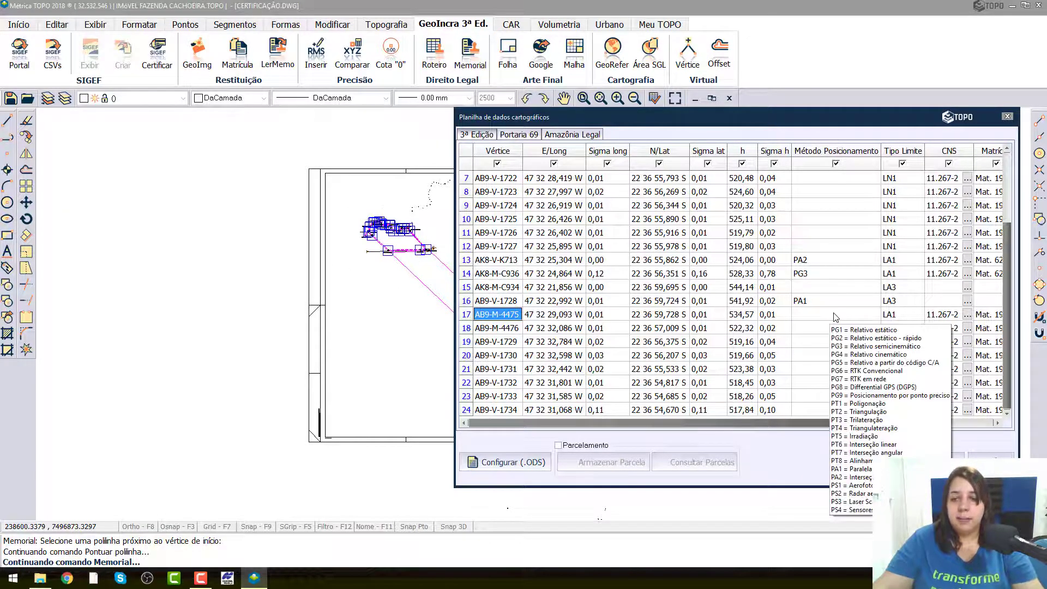
left_click(835, 316)
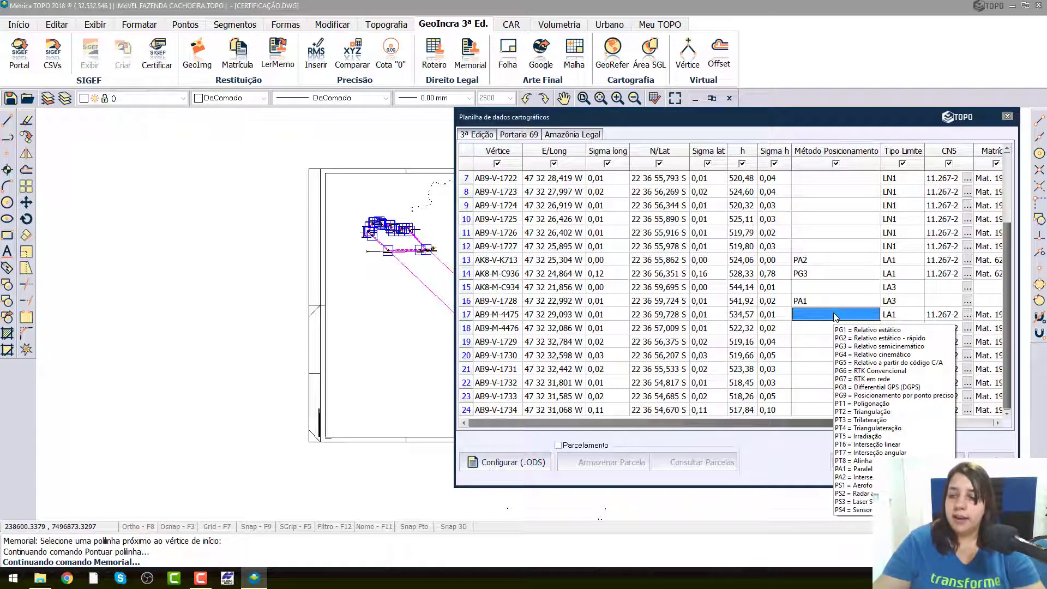
left_click(836, 315)
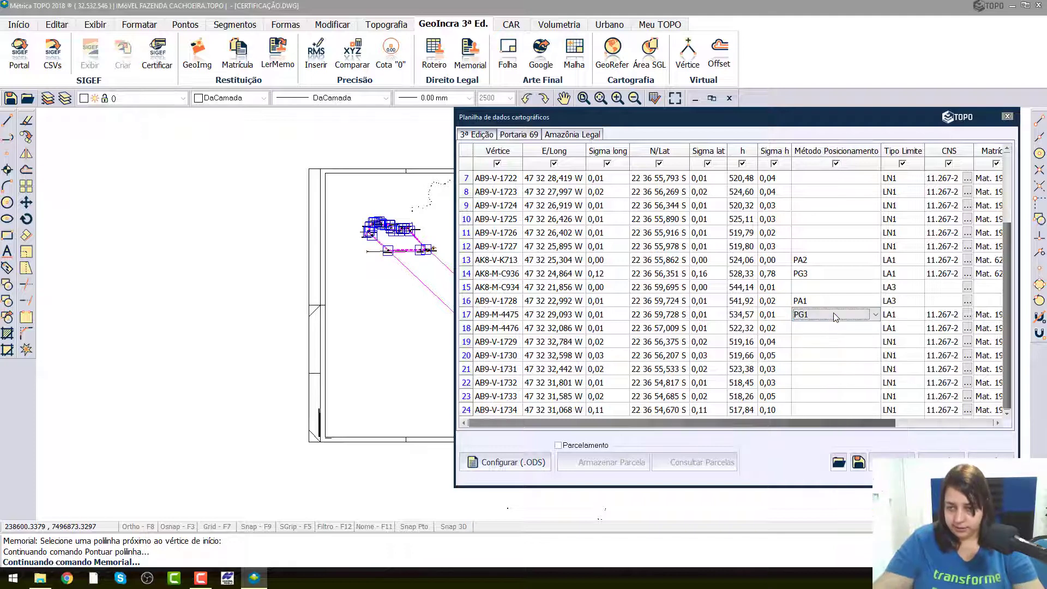
left_click(835, 315)
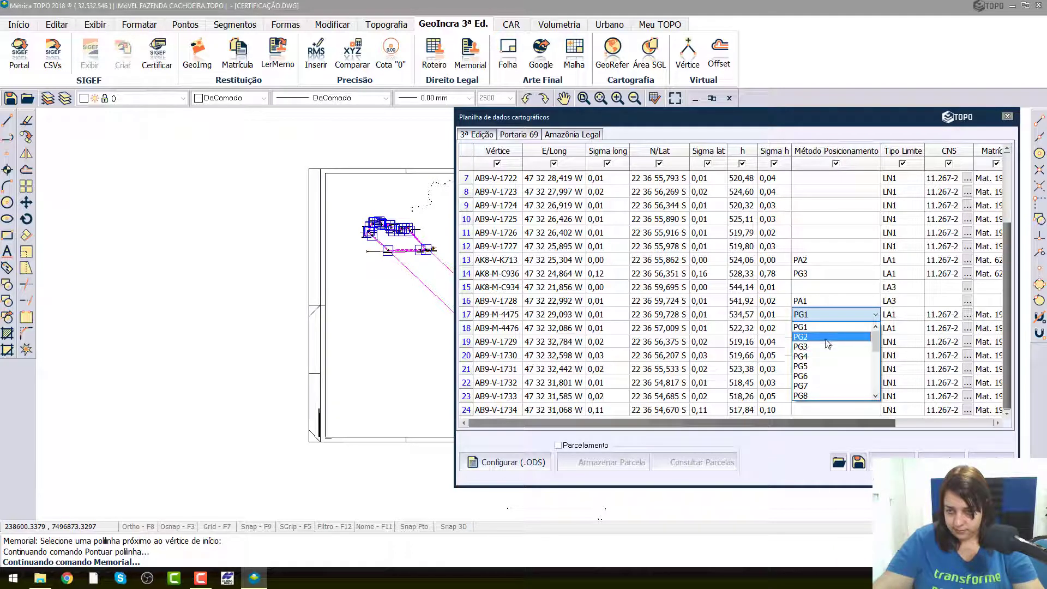
left_click(829, 337)
Set the positioning method of vertex AB9-V-1729 in row 19 to PA2
left_click(504, 342)
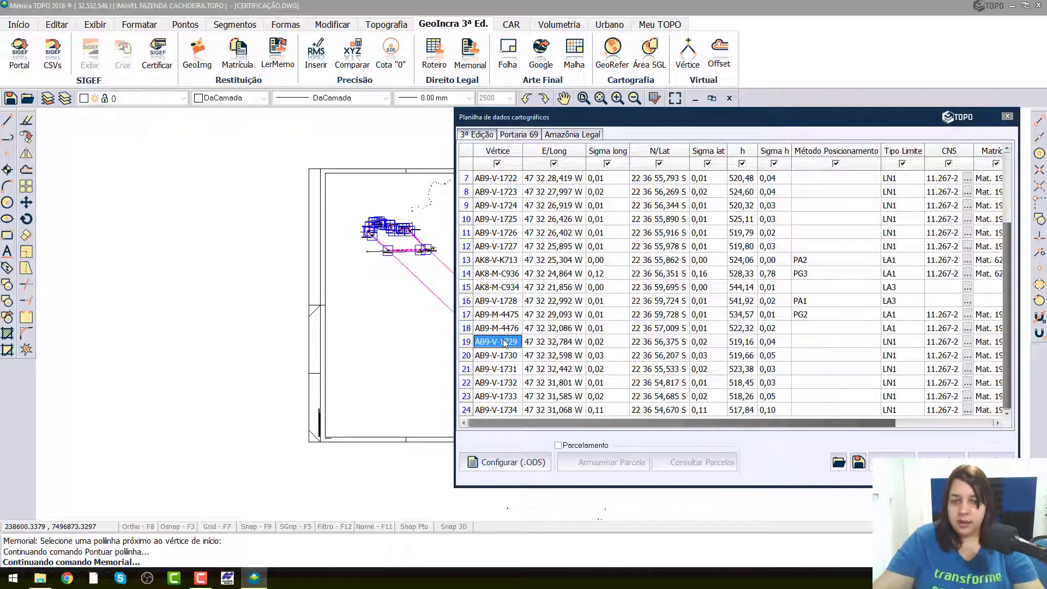
left_click(500, 345)
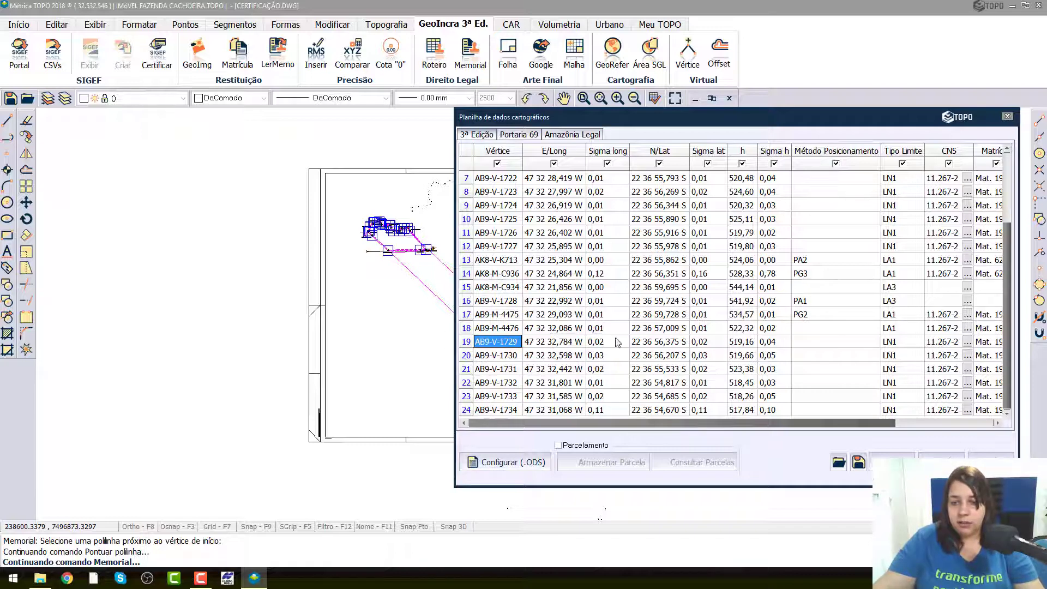
left_click(812, 343)
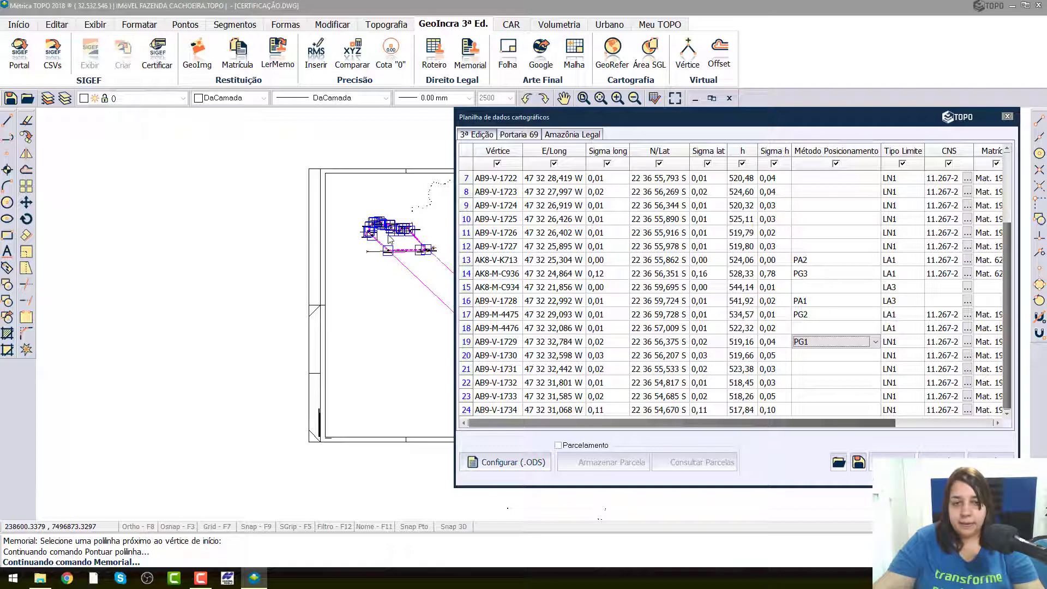
left_click(370, 234)
left_click(370, 234)
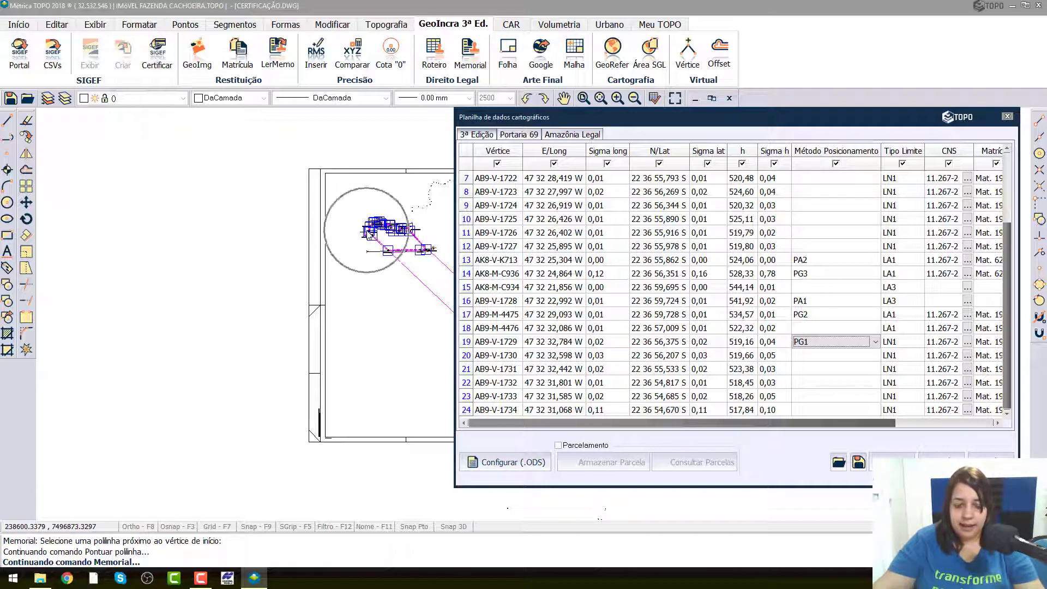
left_click(367, 231)
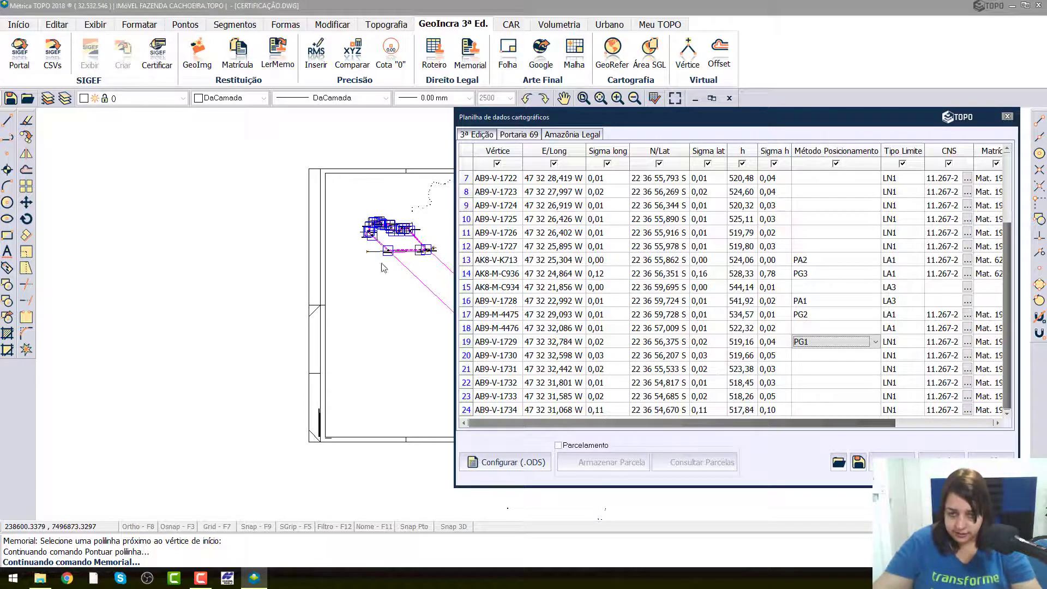
left_click(849, 344)
scroll(837, 366, "down", 5)
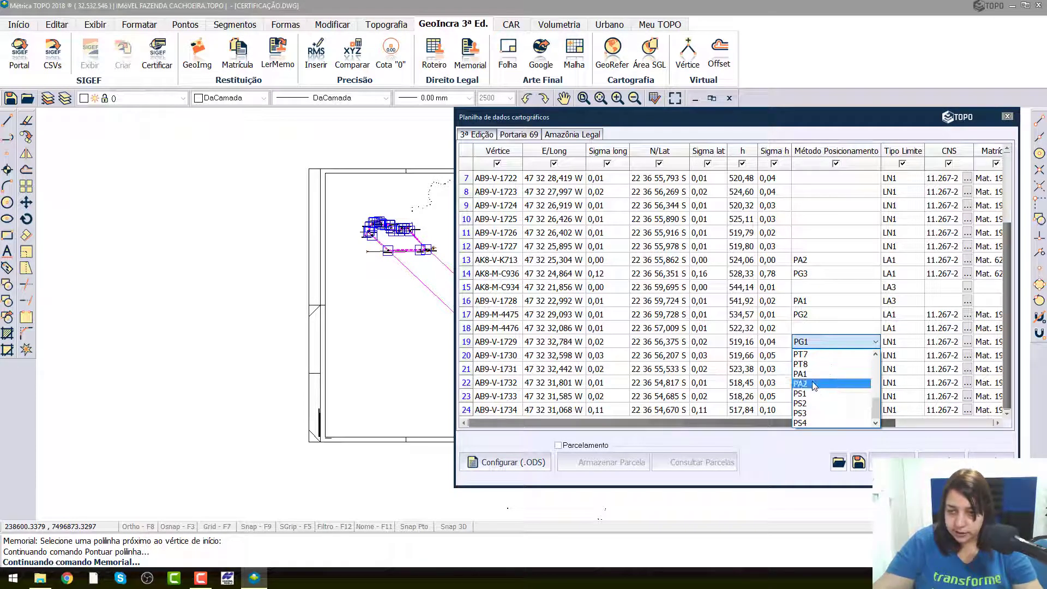
left_click(813, 383)
Set the positioning method of vertex AB9-V-1730 in row 20 to PA1
left_click(814, 357)
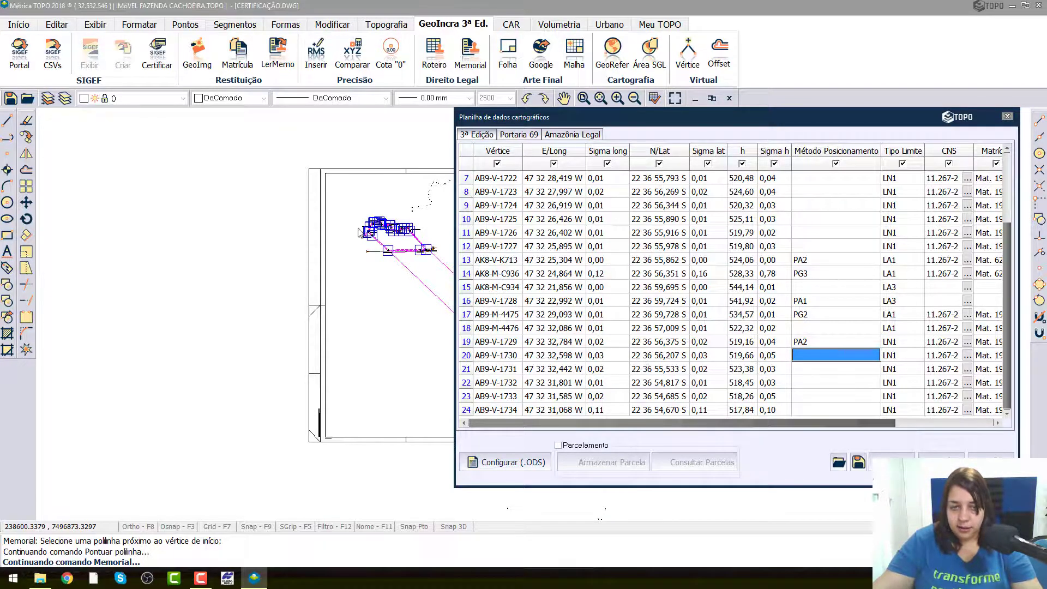
left_click(833, 354)
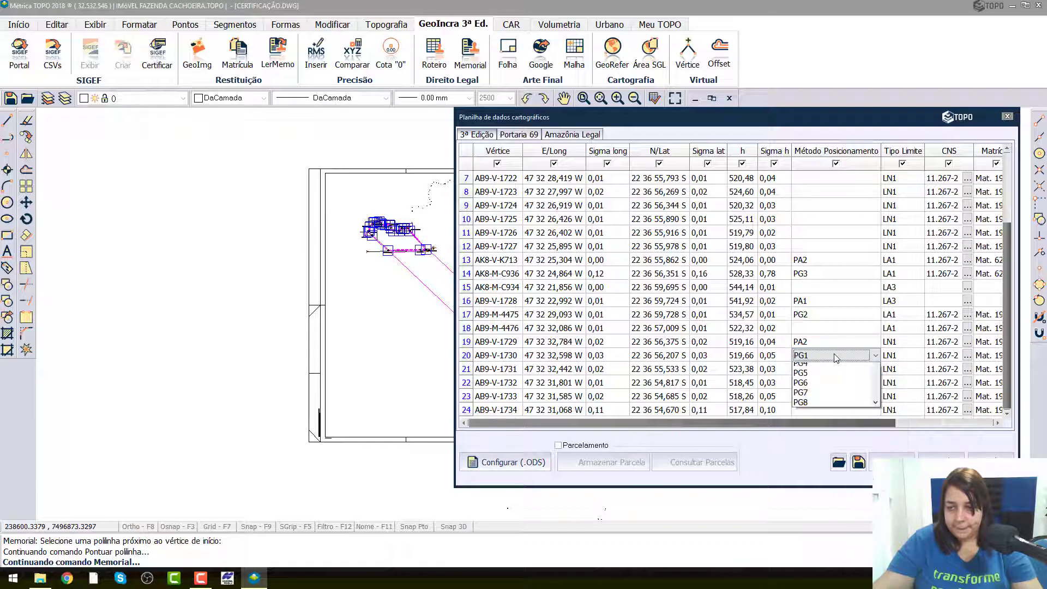
scroll(833, 357, "down", 1)
scroll(833, 358, "down", 4)
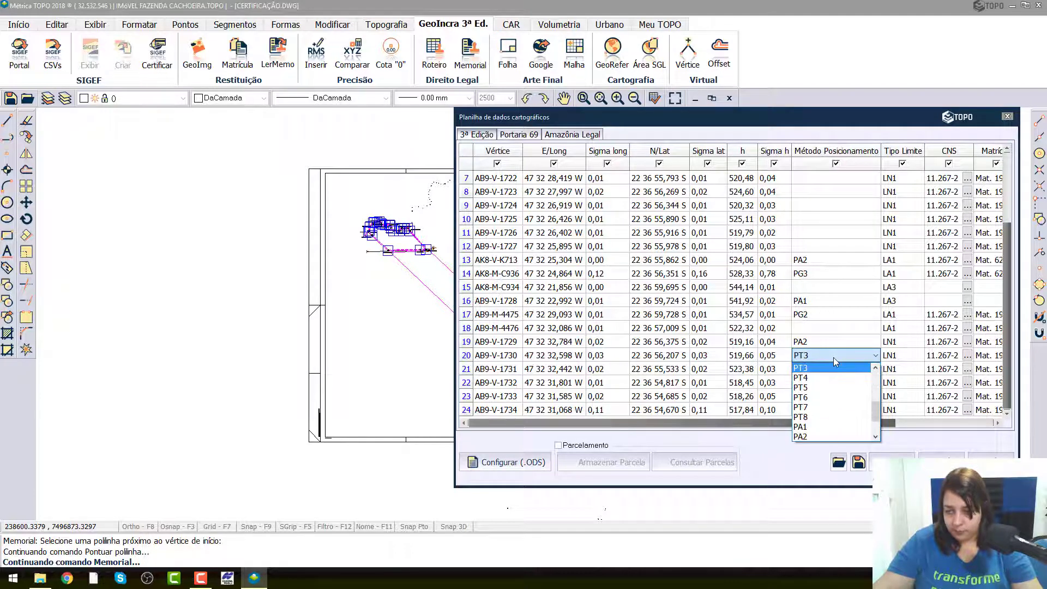
left_click(813, 427)
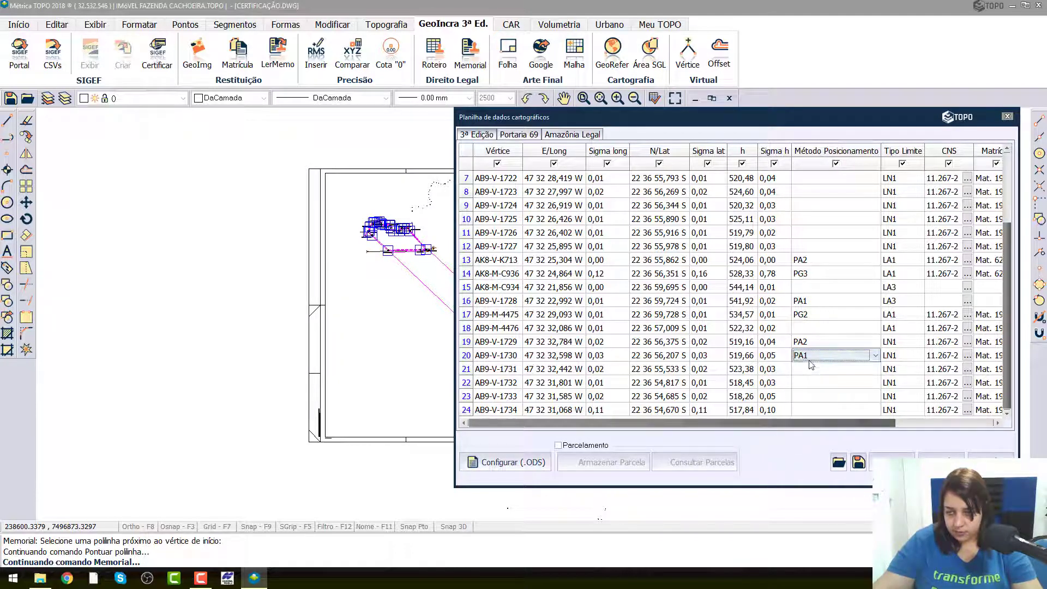
left_click(810, 327)
left_click(811, 327)
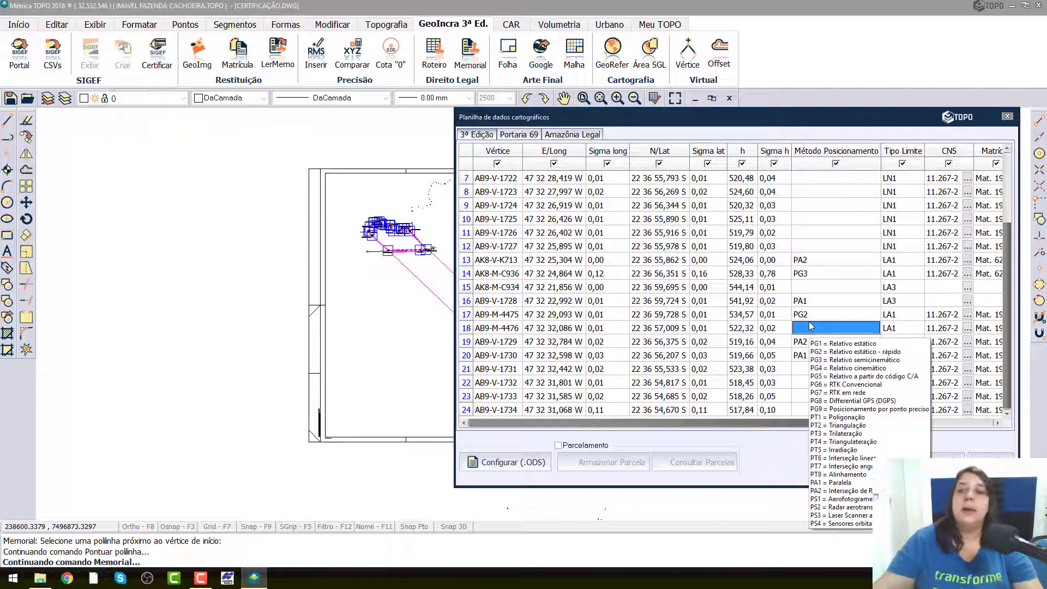
left_click(811, 328)
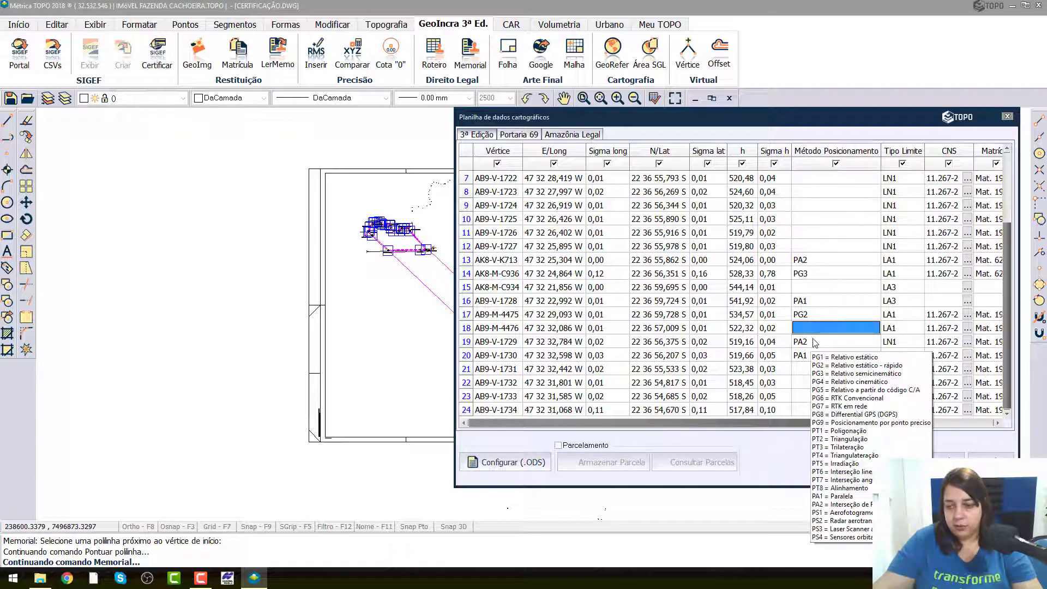
Save the cartographic data sheet as text file DADOS_CARTO_SIGEF_8_3_2018_11_11_37 - parte 1 in the Imóvel - Fazenda Cachoeira folder
mouse_move(1010, 304)
left_mouse_down()
mouse_move(1011, 208)
mouse_move(1002, 323)
left_mouse_up()
left_click(858, 462)
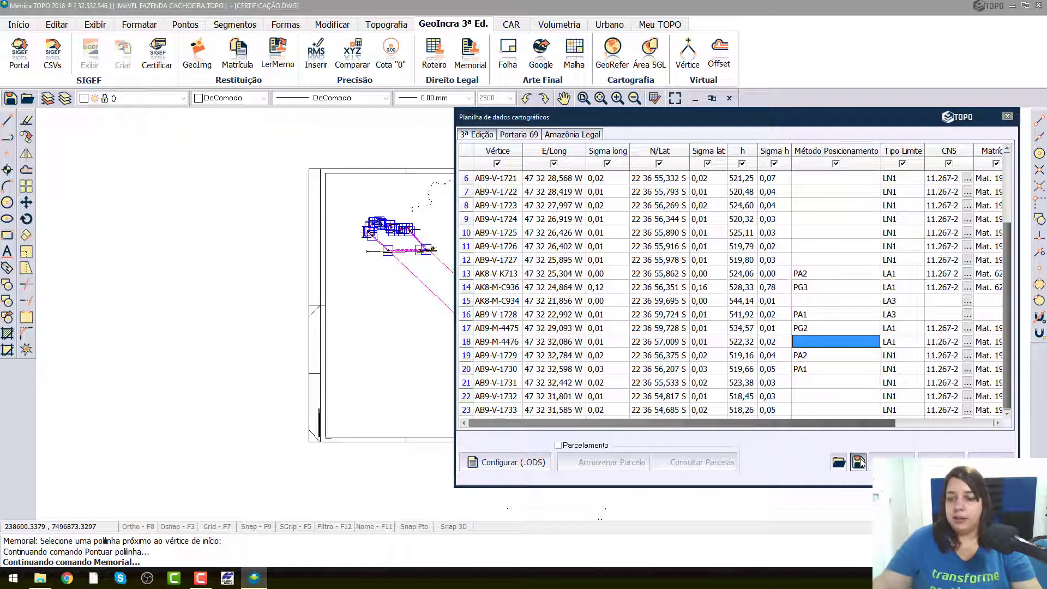
left_click(858, 462)
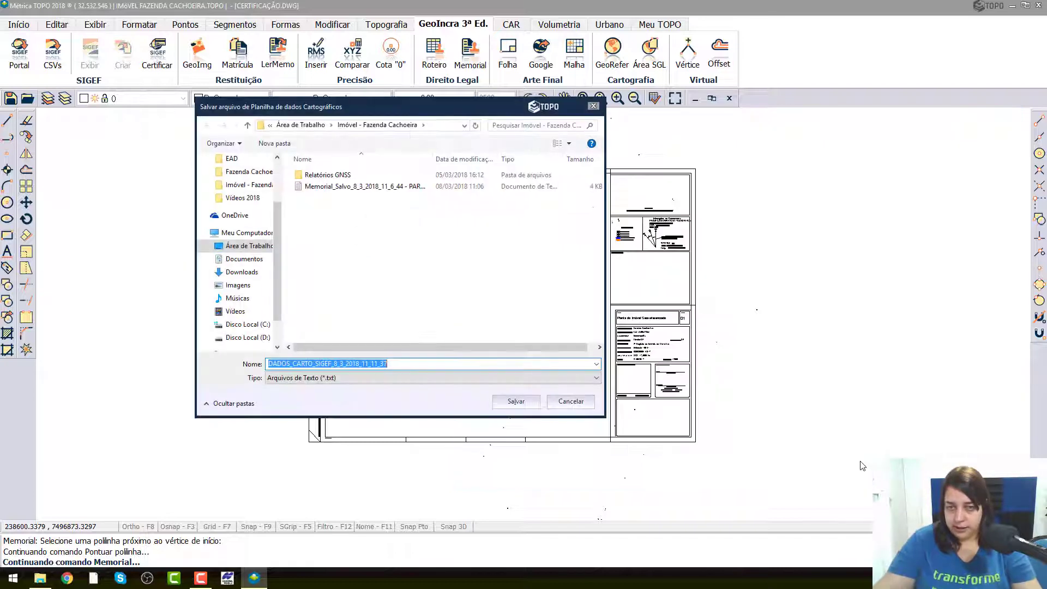
left_click(405, 362)
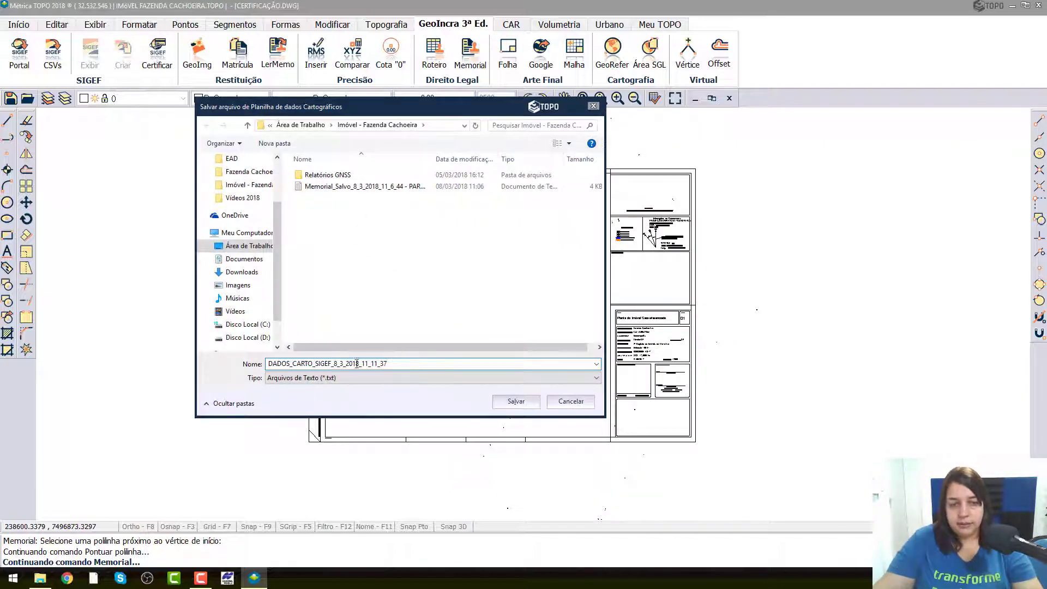
type("- parte 1")
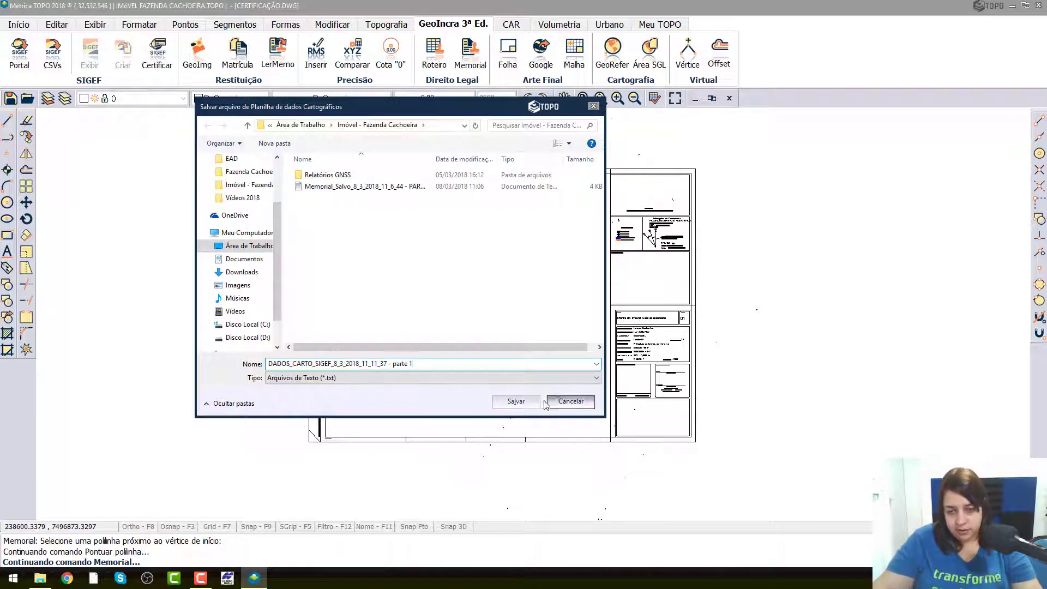
left_click(521, 401)
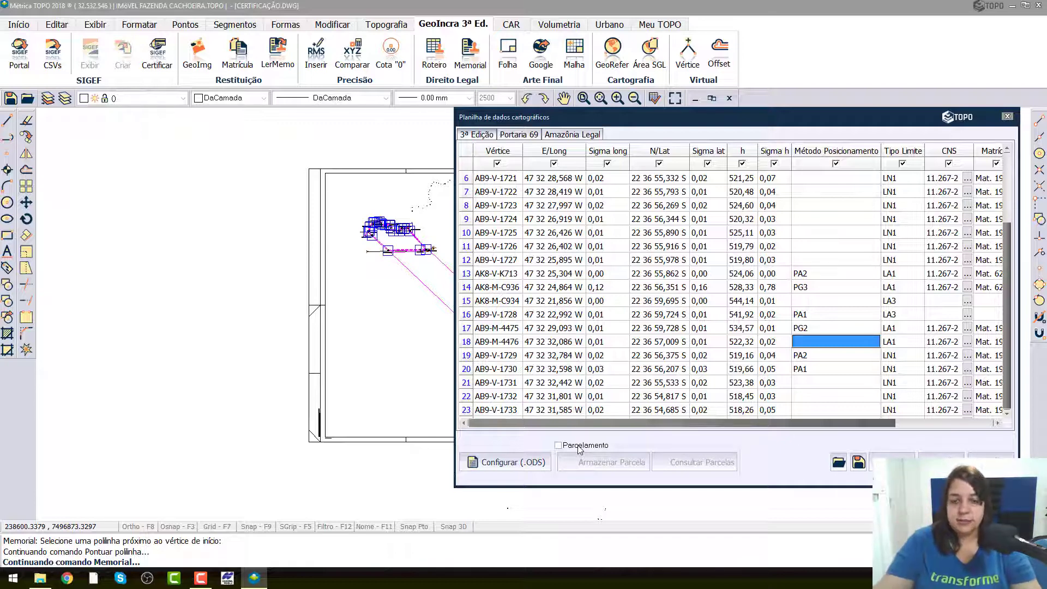
Enable Parcelamento and store the northern parcel under the name PARTE 1
left_click(558, 446)
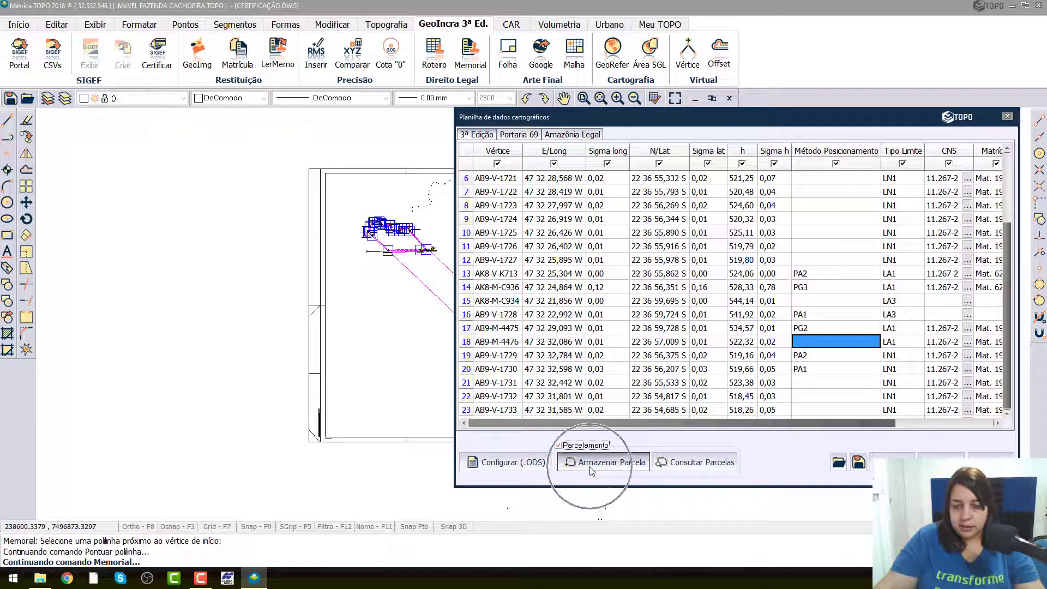
left_click(592, 468)
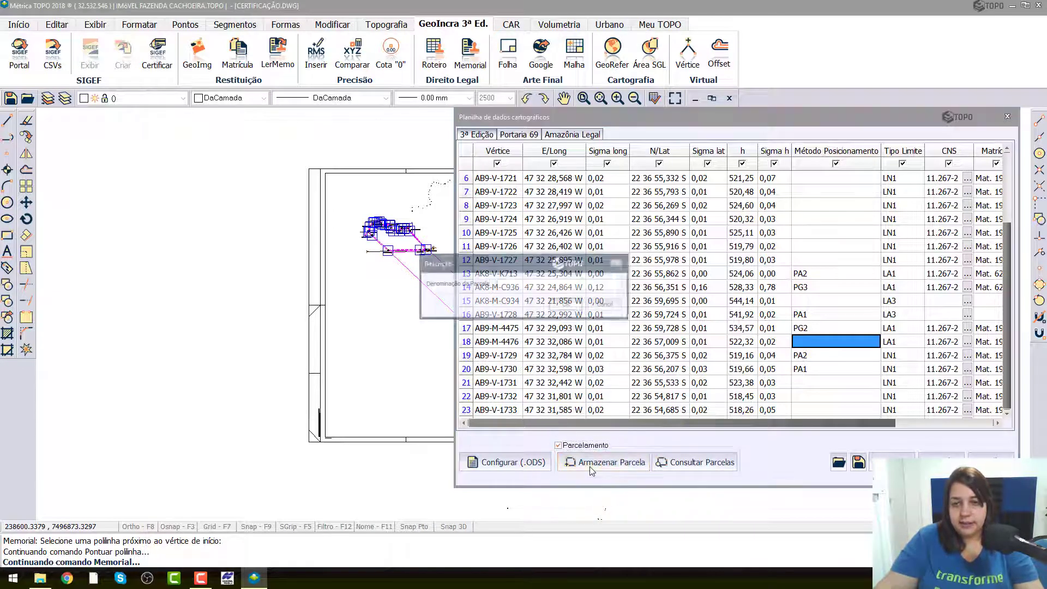
type("PA")
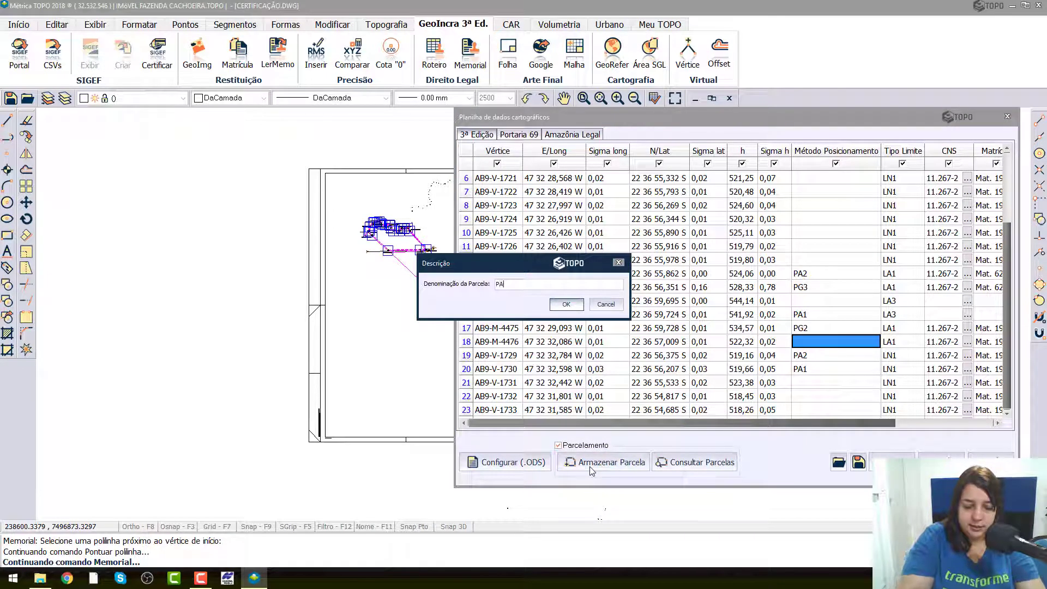
type("RTE 1")
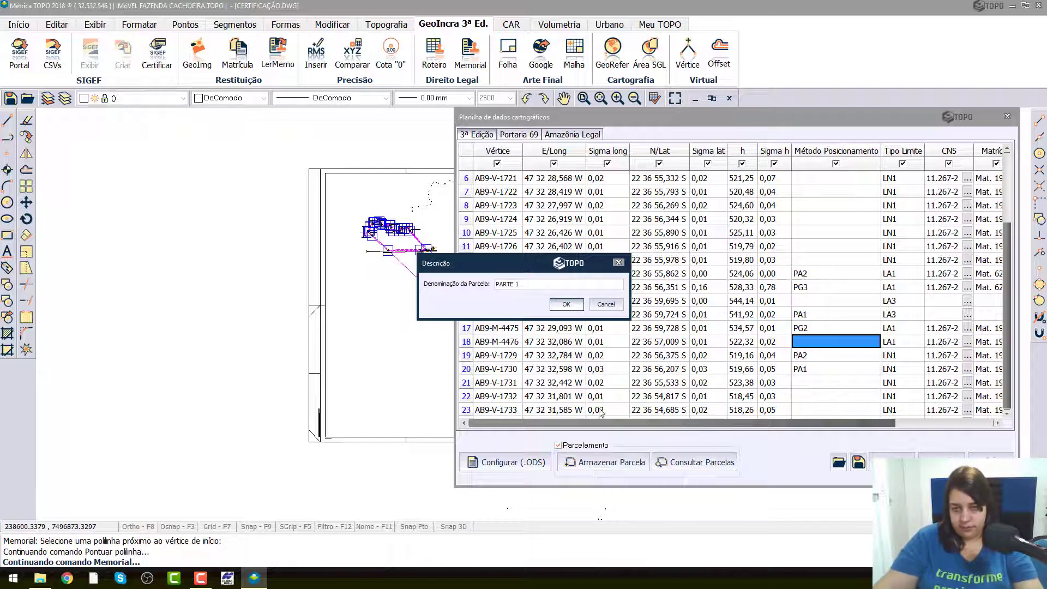
left_click(566, 304)
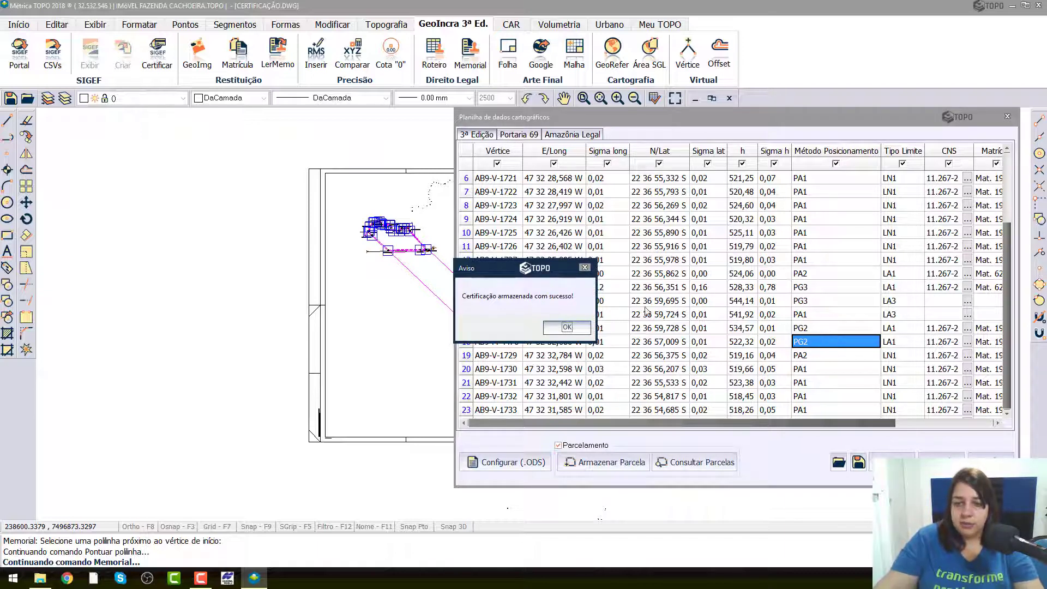
left_click(582, 328)
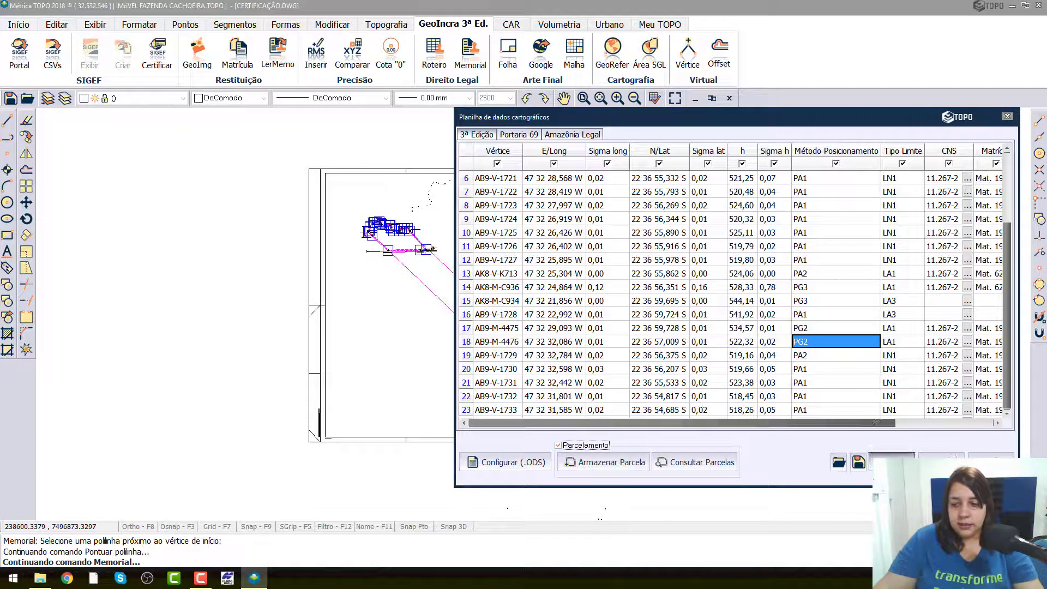
Close the cartographic data sheet and the northern parcel's memorial, and select the long southern parcel's perimeter polyline
left_click(892, 461)
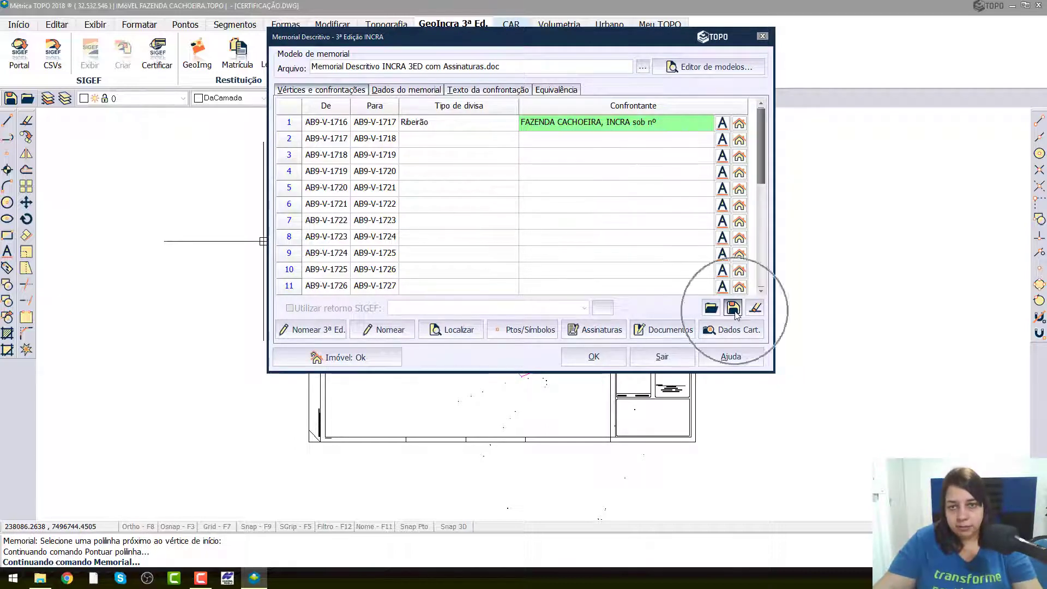
left_click(674, 353)
left_click(539, 332)
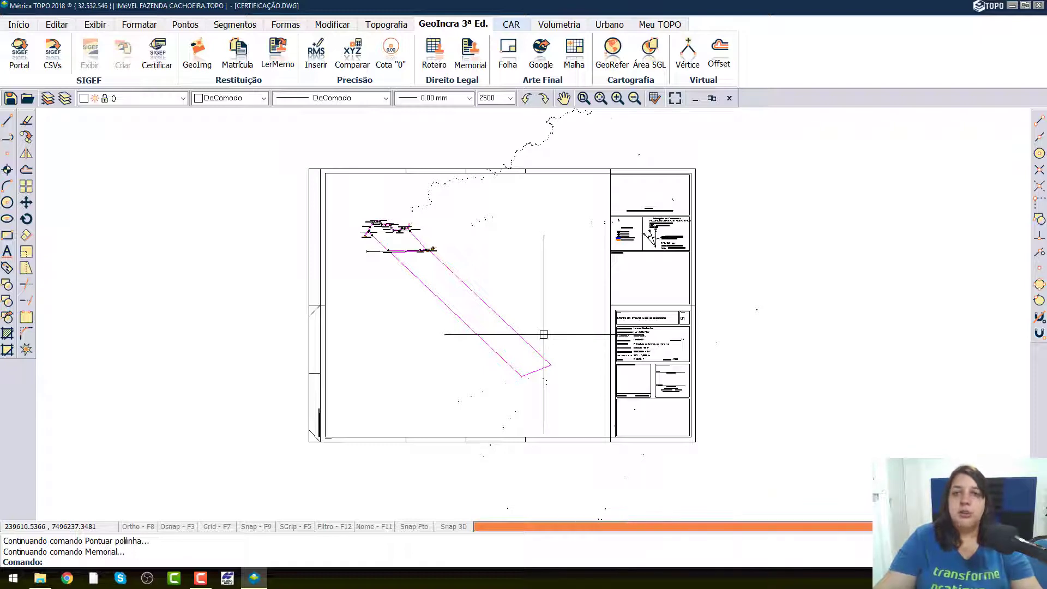
left_click(460, 273)
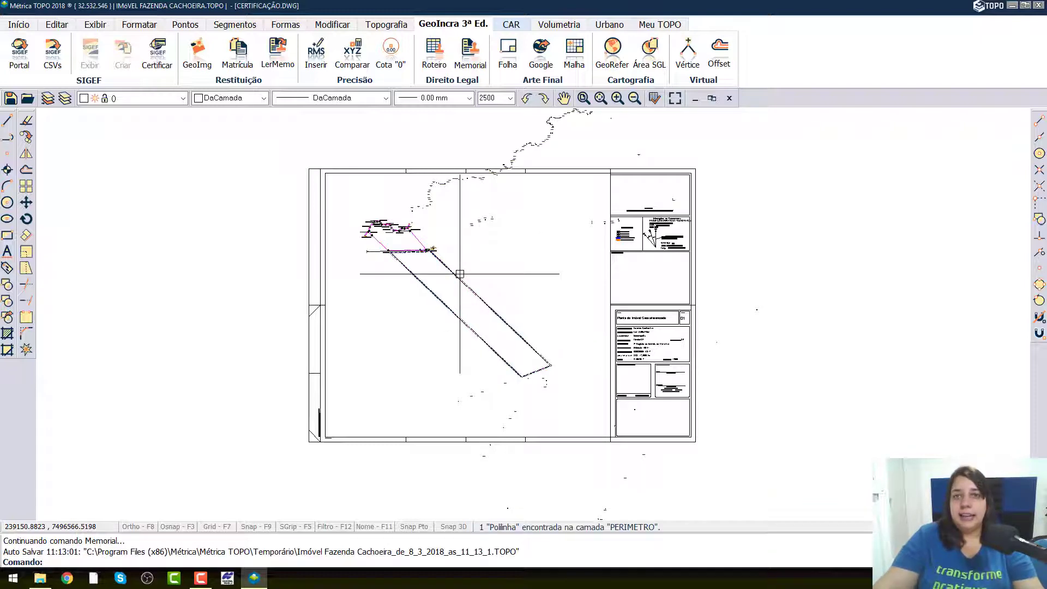